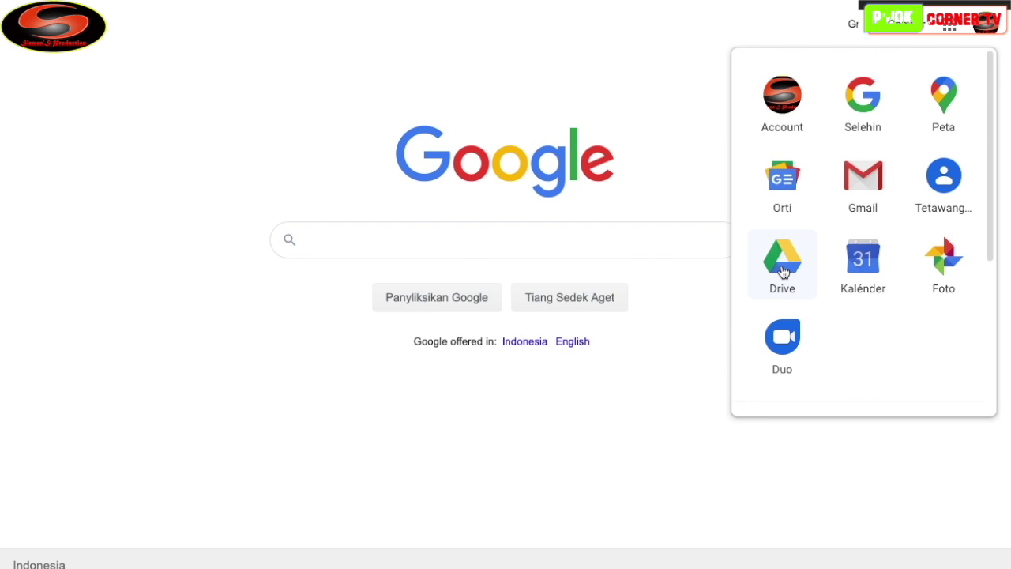
# Open Google Drive and create a blank Google Forms form
pyautogui.click(783, 268)
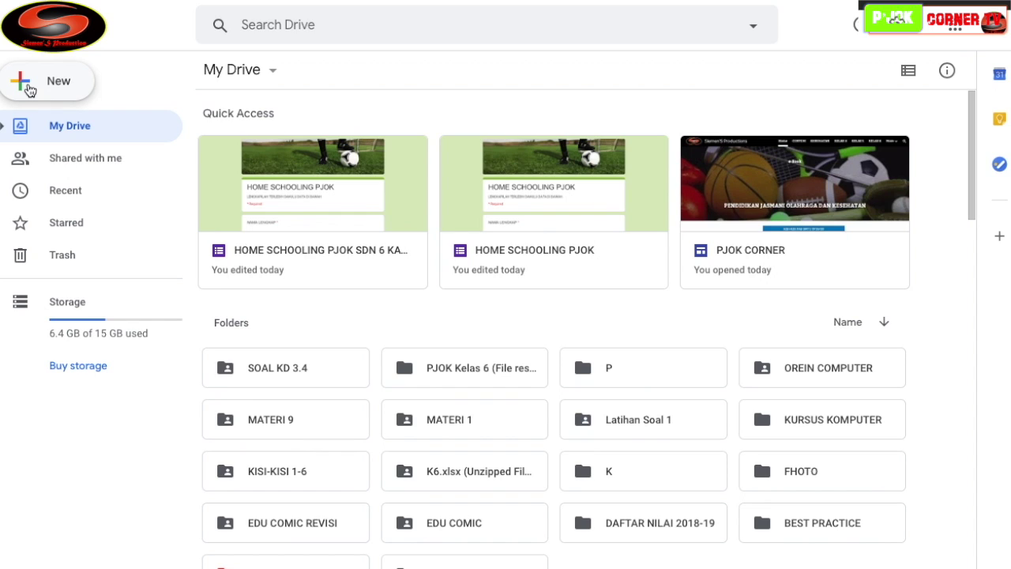
pyautogui.click(37, 91)
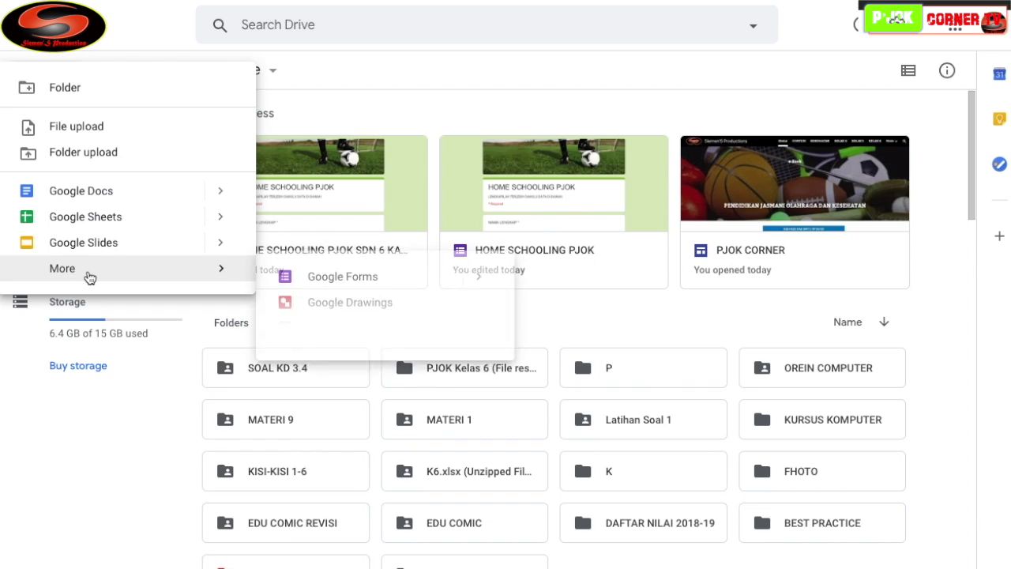
pyautogui.moveTo(88, 276)
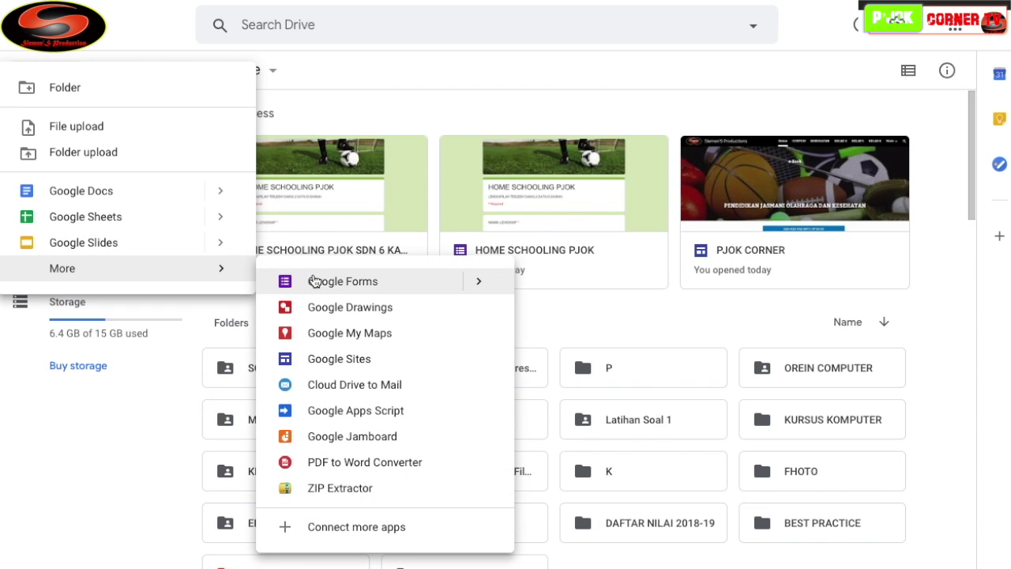
pyautogui.moveTo(482, 284)
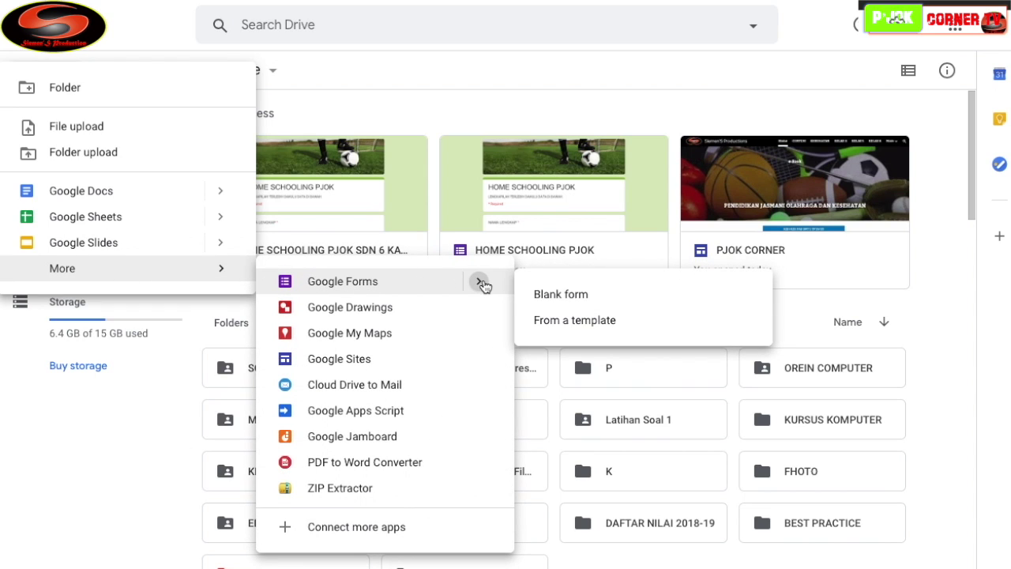
pyautogui.click(572, 296)
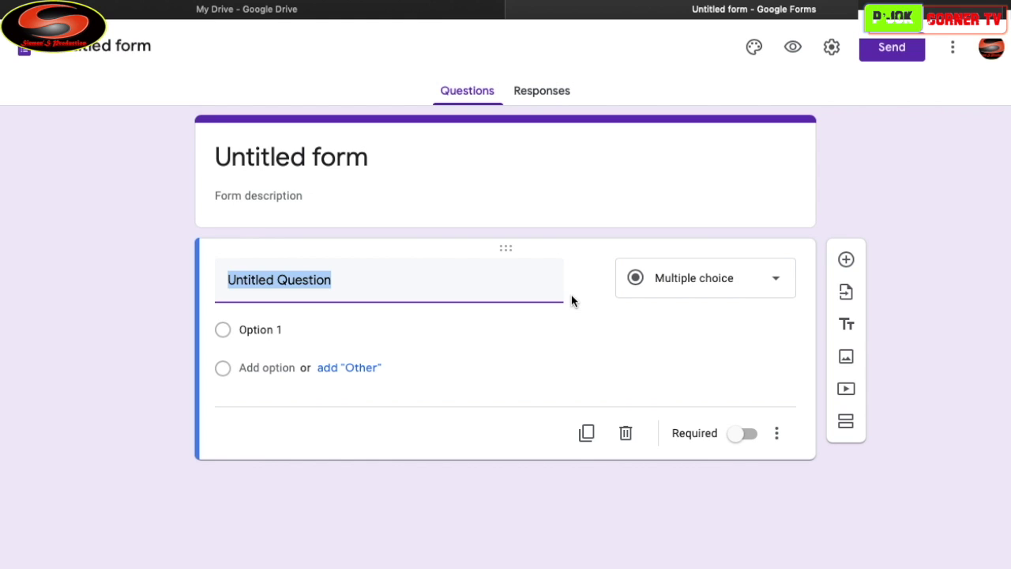
# Set the form's title to "QUIZ PJOK"
pyautogui.click(378, 159)
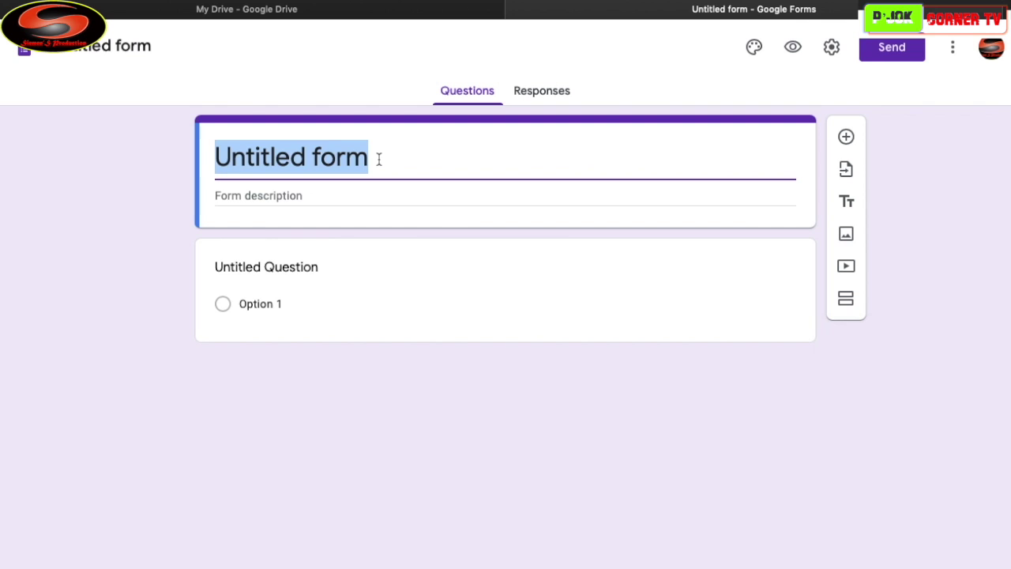
pyautogui.write('QUIZ ')
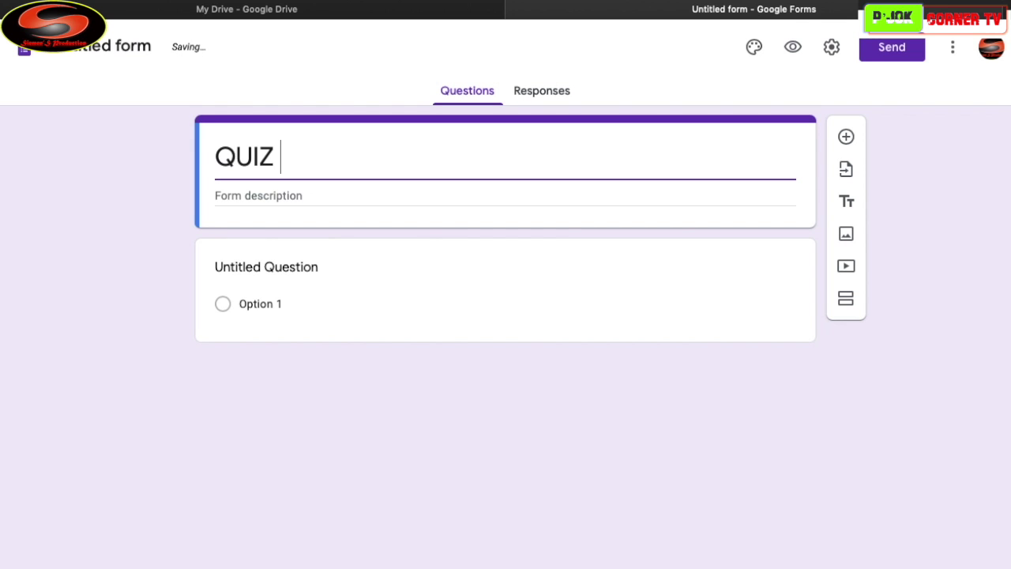
pyautogui.write('PJOK')
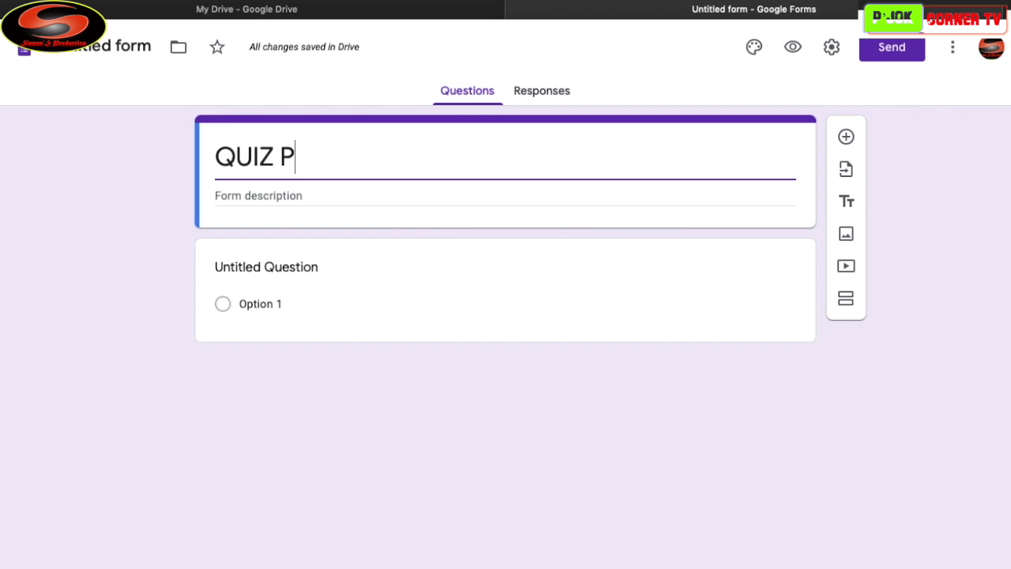
# Enter "JAWABLAH QUIZ BERIKUT INI" as the form description and name the form file "QUIZ PJOK"
pyautogui.click(326, 197)
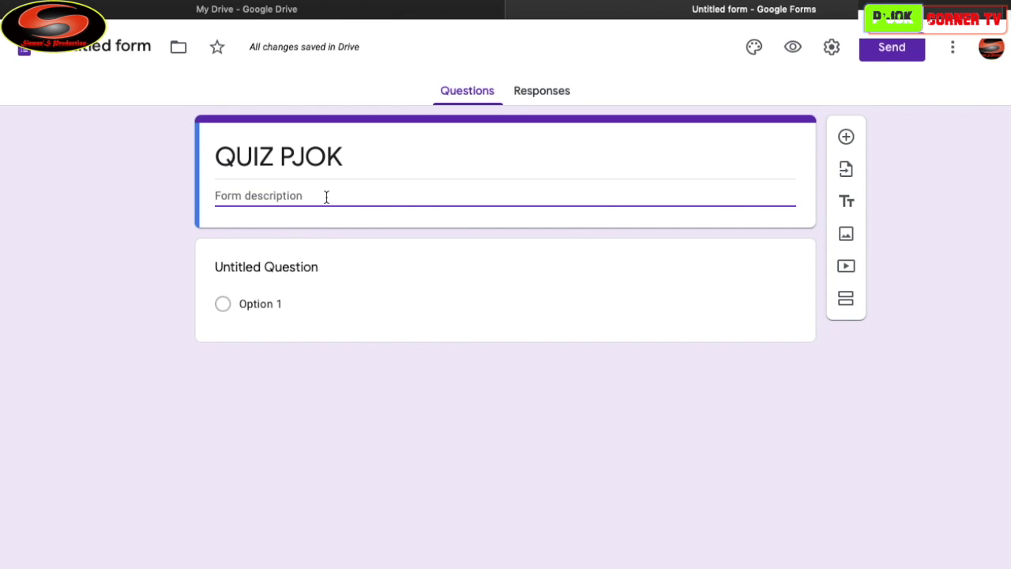
pyautogui.write('JAWABLAH QUIZ ')
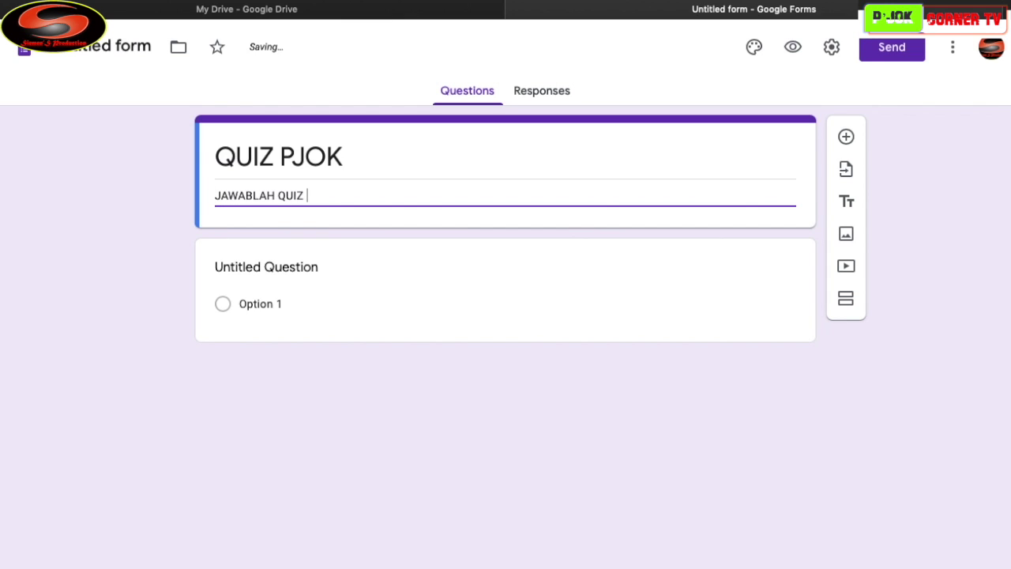
pyautogui.write('N')
pyautogui.press('BackSpace')
pyautogui.write('BERIKUT INI')
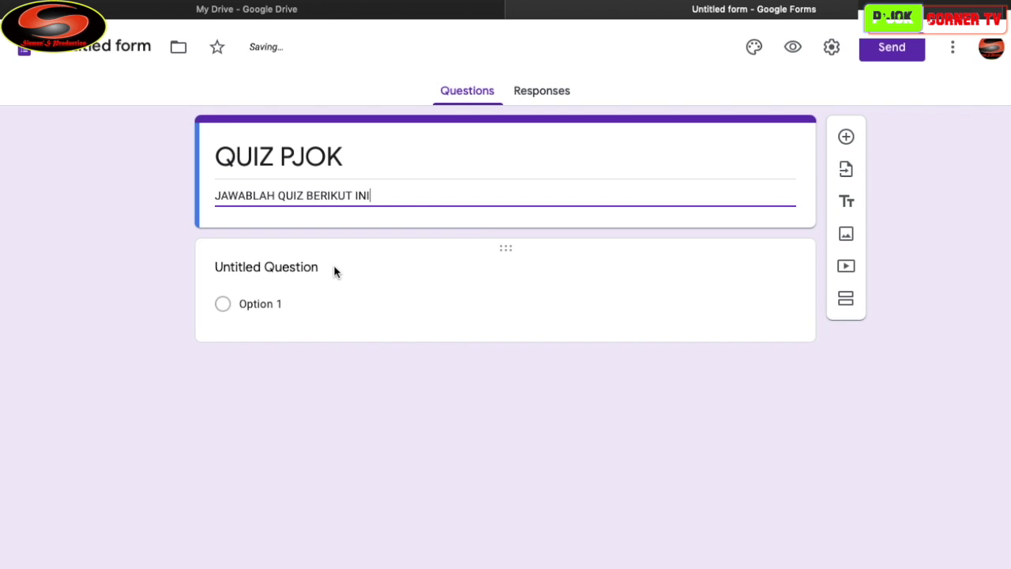
pyautogui.click(446, 236)
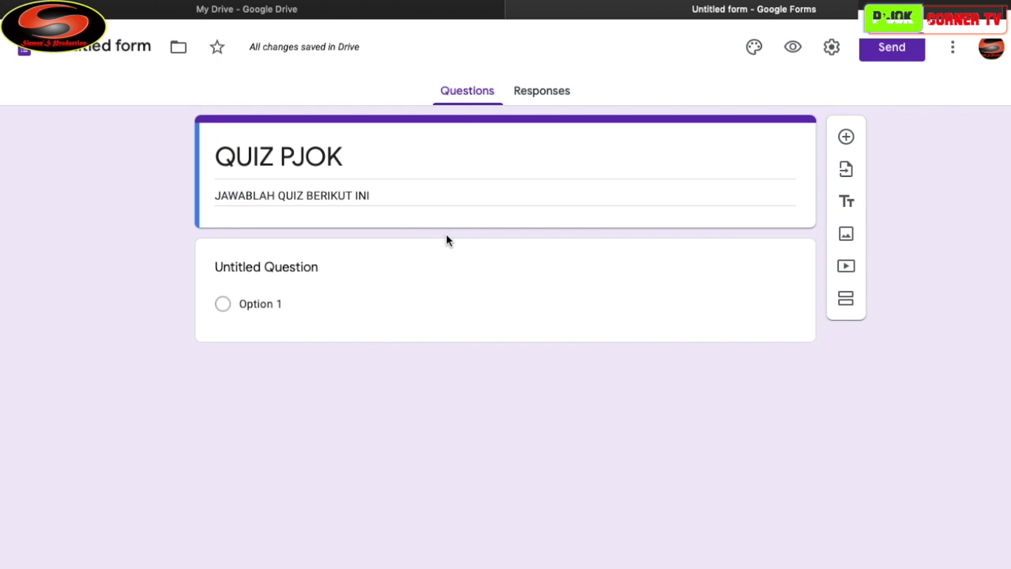
pyautogui.click(130, 47)
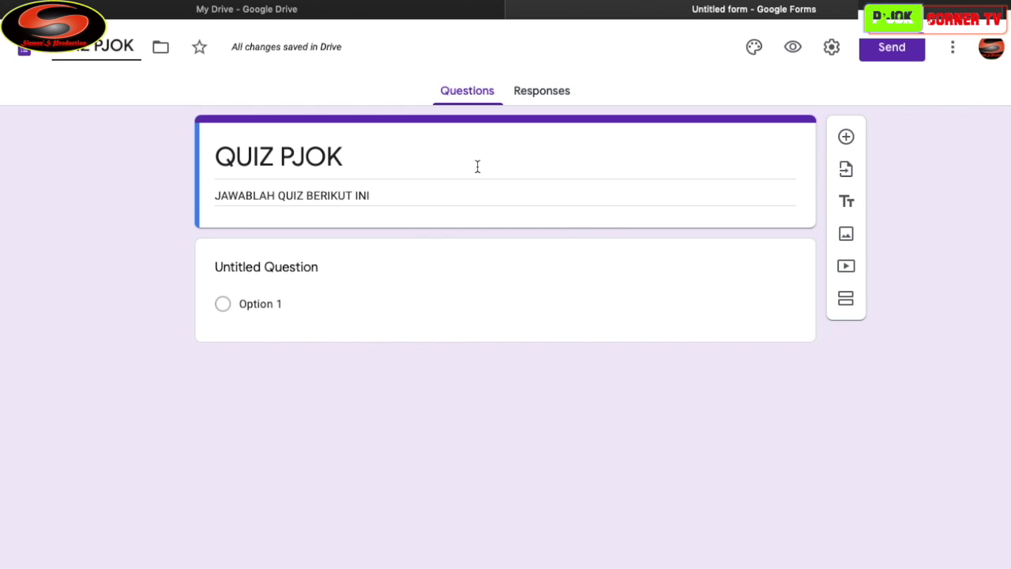
# Try to upload the first of yesterday's mp4 files from Downloads as the untitled question's image
pyautogui.click(359, 270)
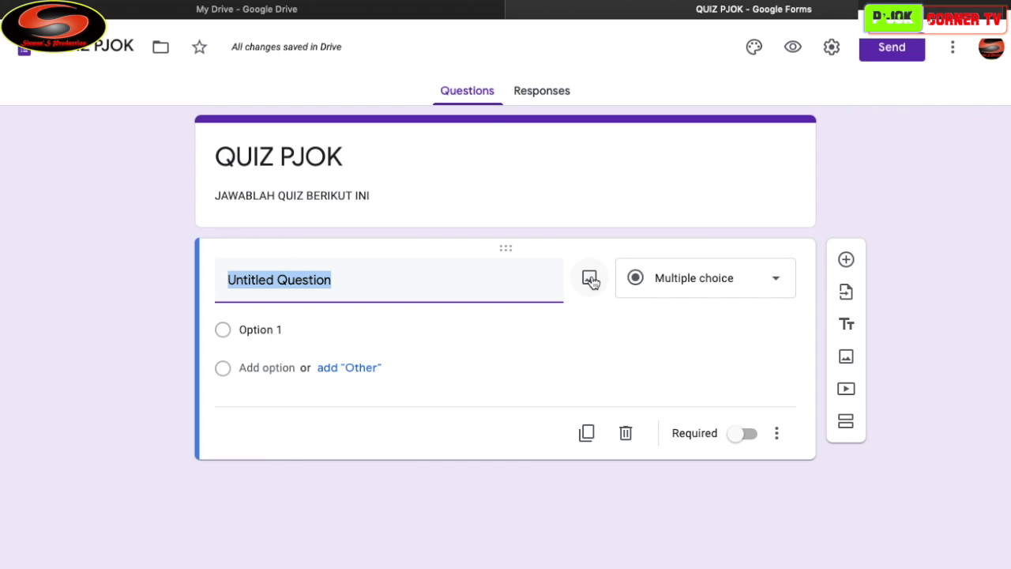
pyautogui.click(590, 279)
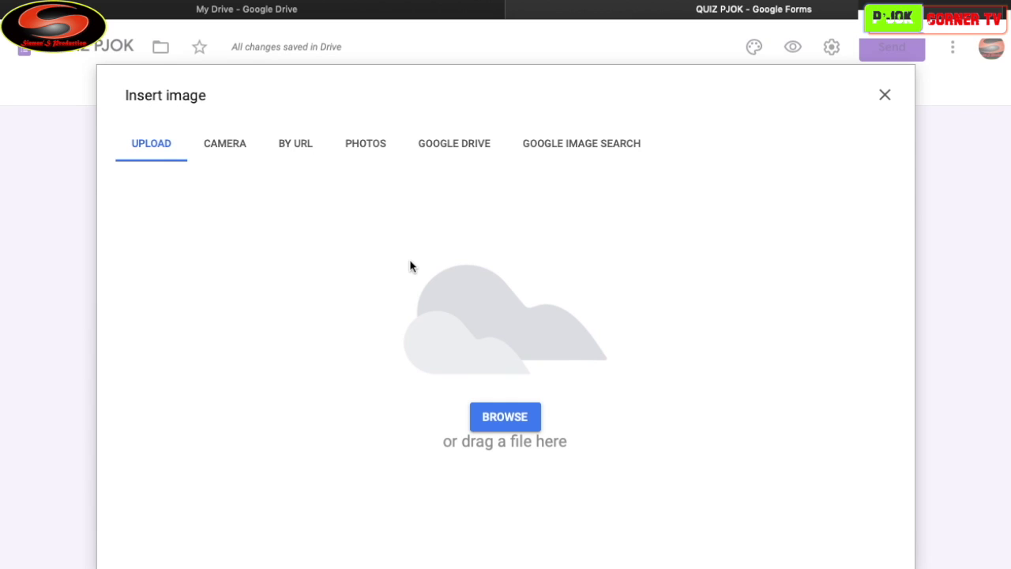
pyautogui.click(524, 426)
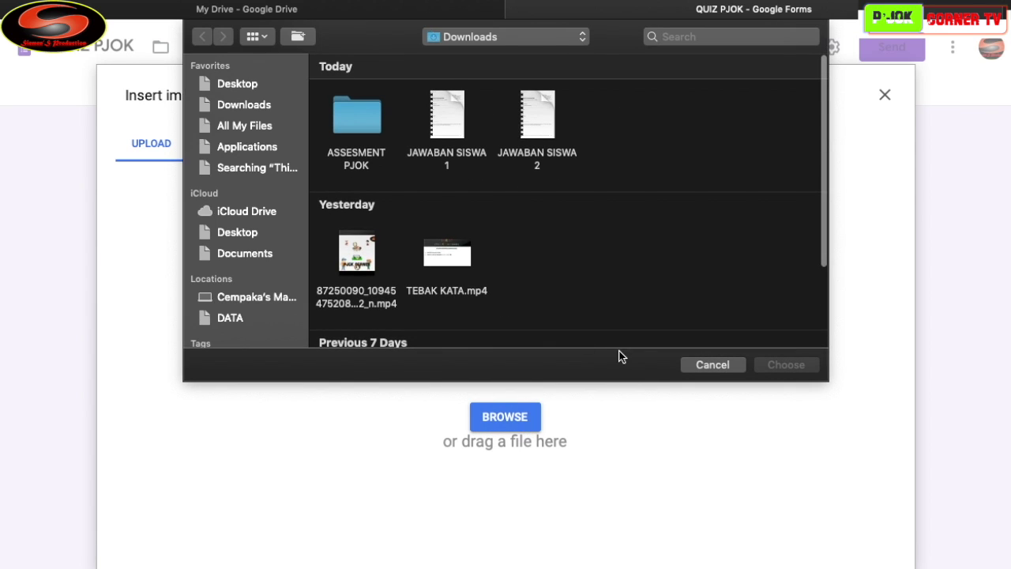
pyautogui.click(717, 367)
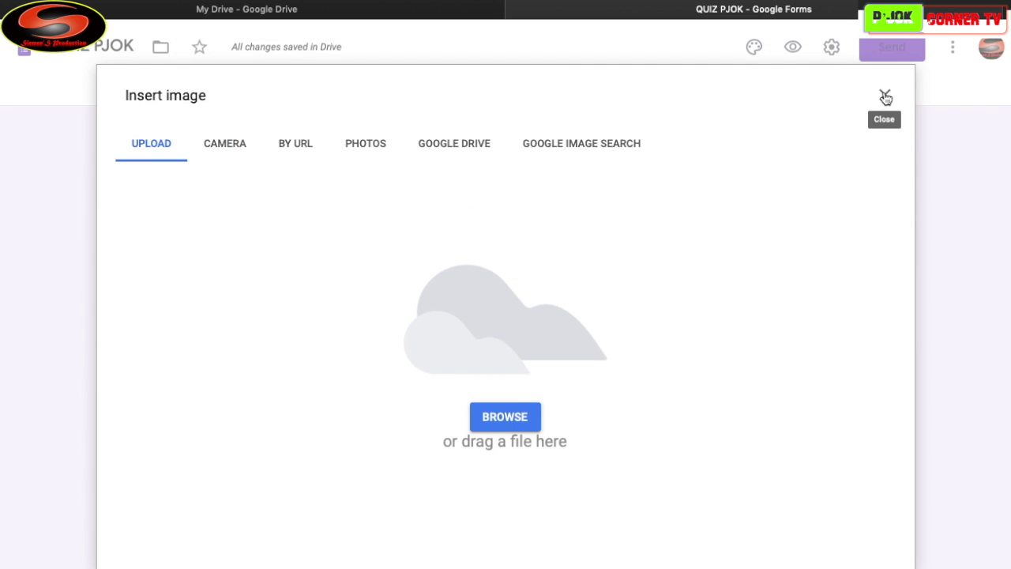
pyautogui.click(513, 418)
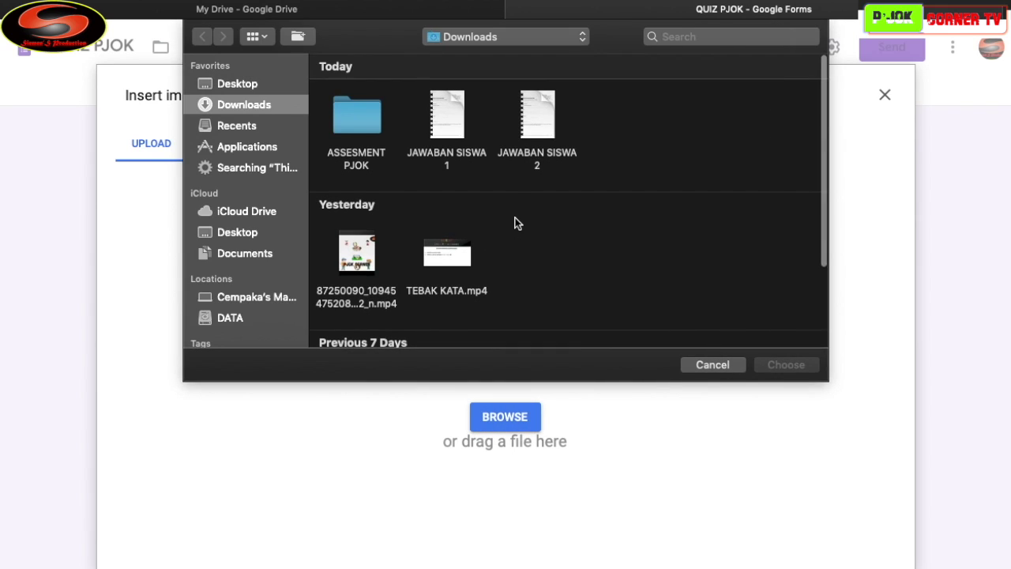
pyautogui.scroll(-3, 479, 252)
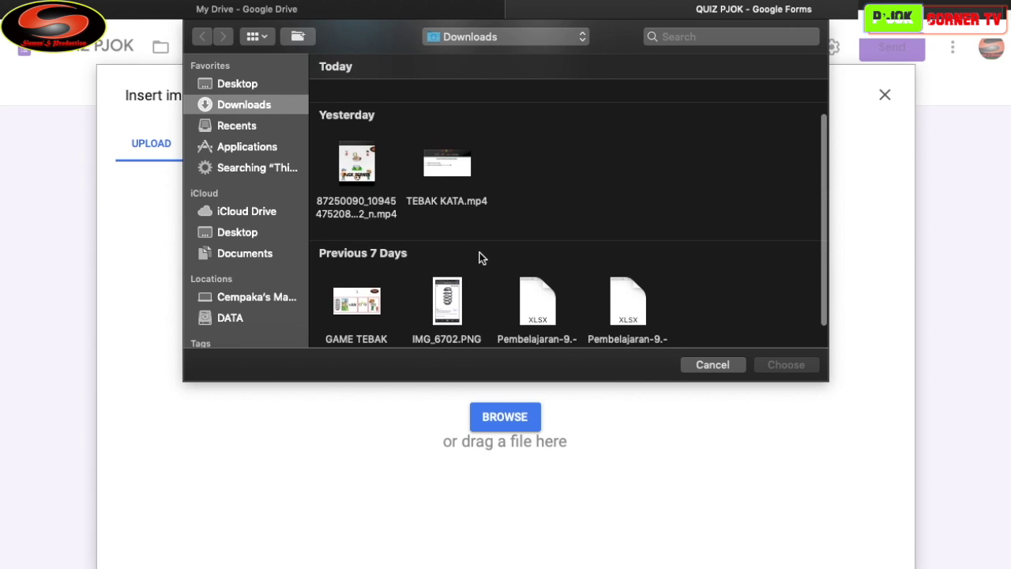
pyautogui.moveTo(370, 168)
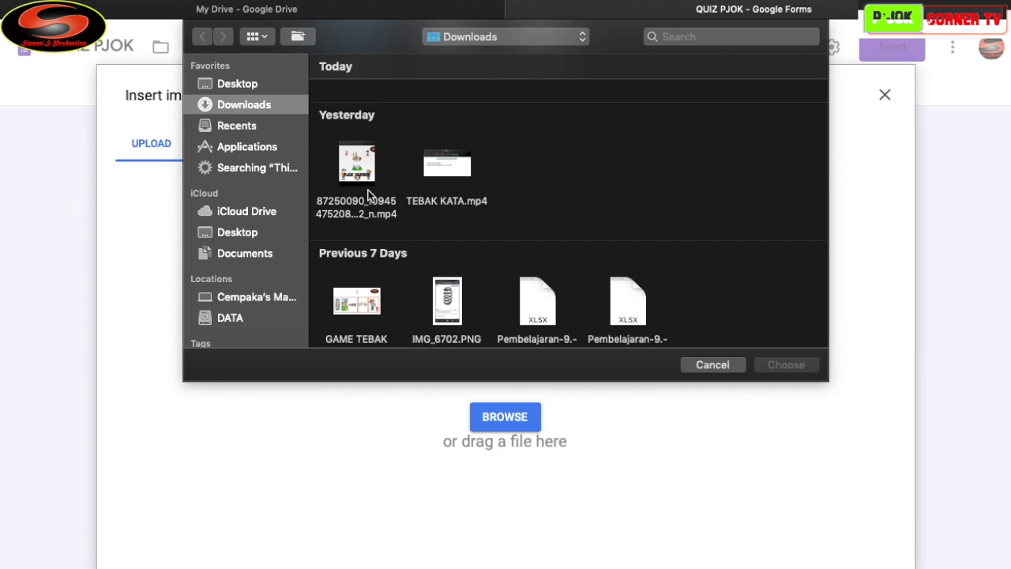
pyautogui.click(368, 172)
pyautogui.click(809, 369)
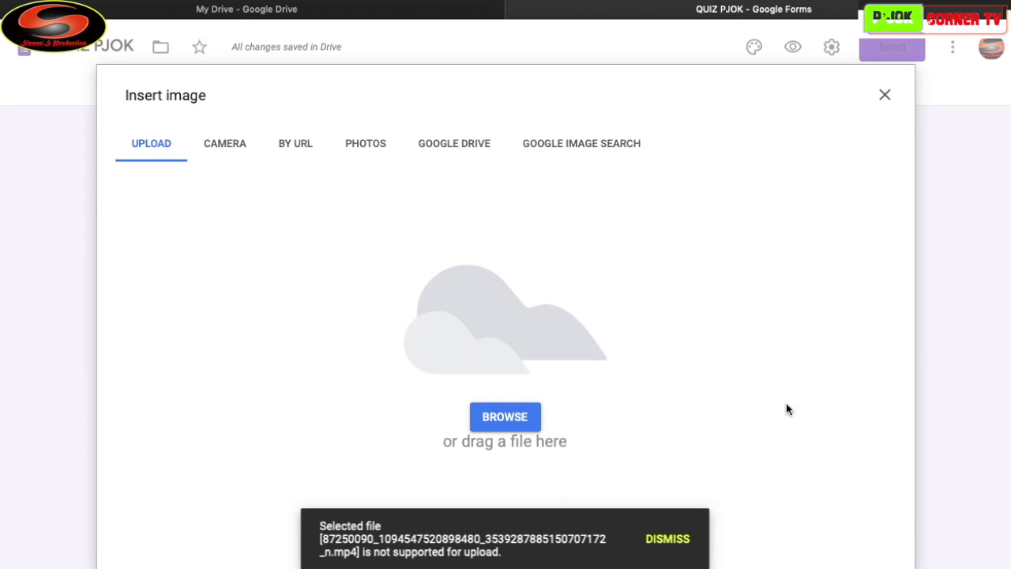
pyautogui.click(668, 540)
# Insert yesterday's screenshot PNG ending in 8.28 from the iCloud Desktop folder as the untitled question's image
pyautogui.click(512, 425)
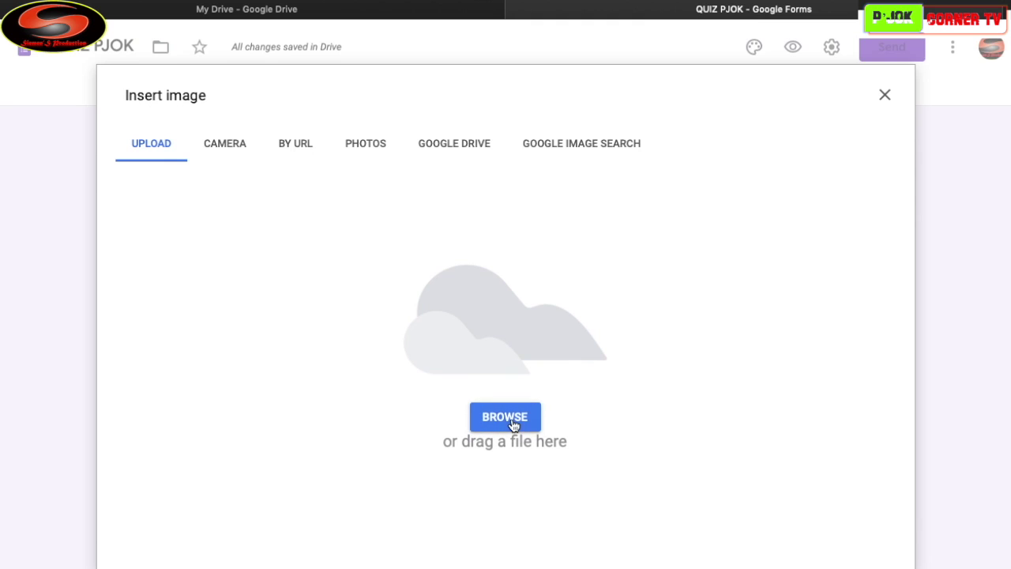
pyautogui.scroll(-3, 442, 280)
pyautogui.scroll(1, 444, 283)
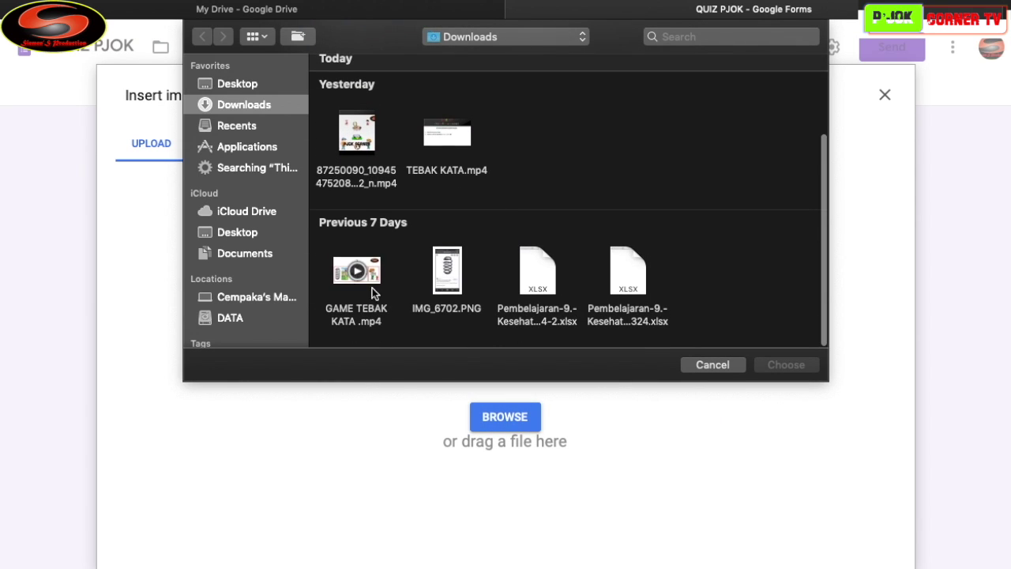
pyautogui.scroll(-1, 447, 293)
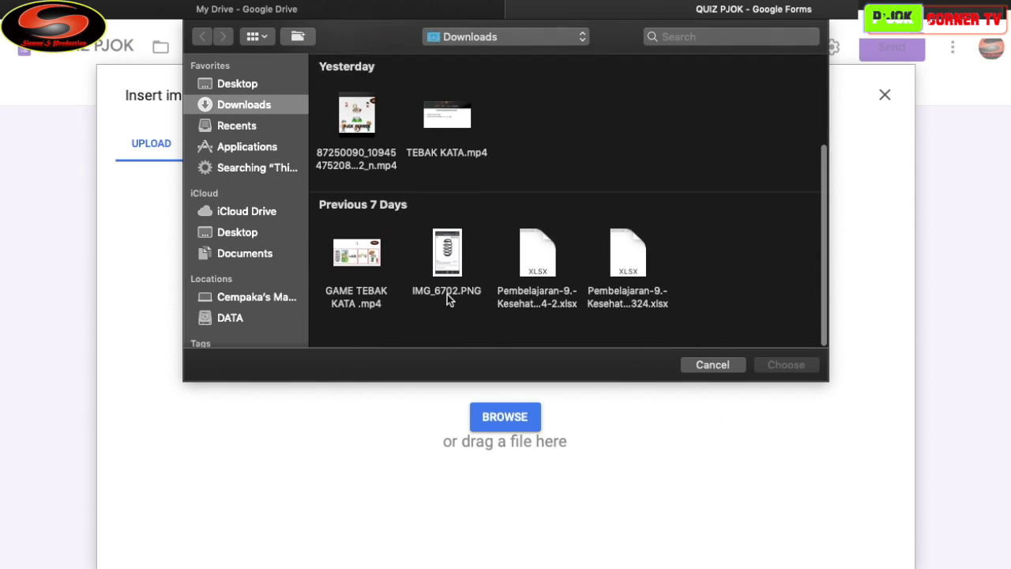
pyautogui.scroll(5, 447, 294)
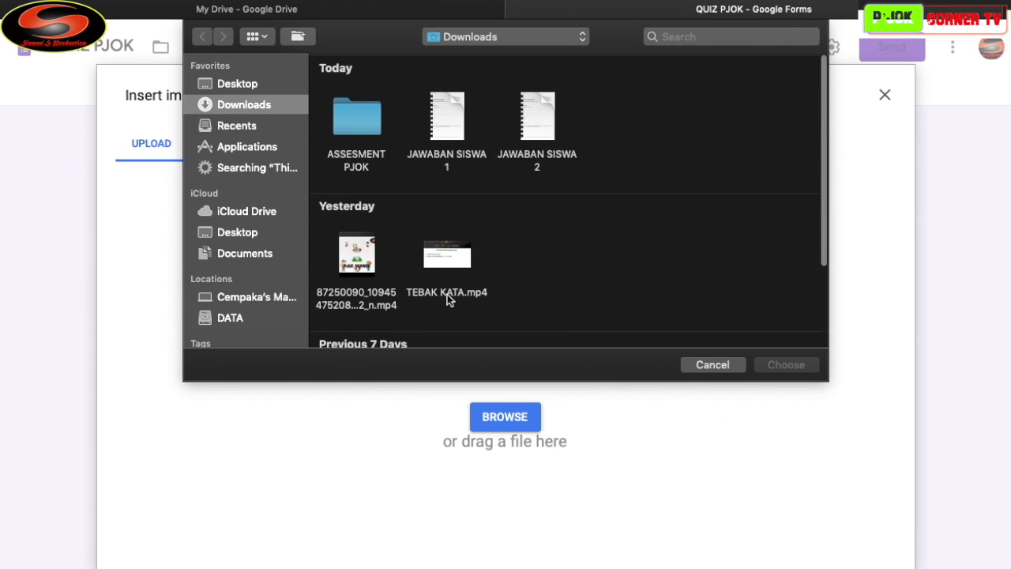
pyautogui.click(228, 235)
pyautogui.scroll(-2, 472, 247)
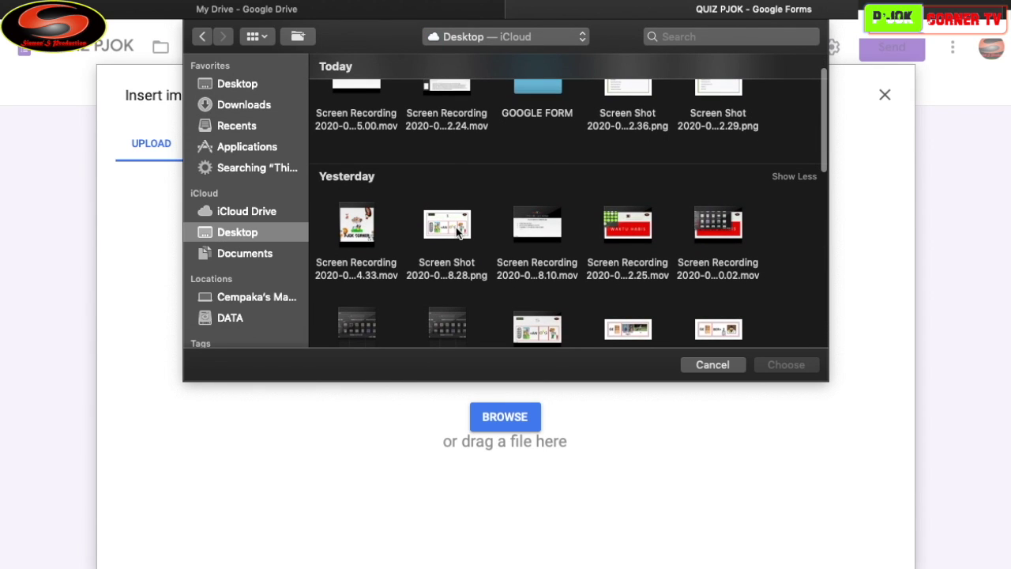
pyautogui.click(466, 234)
pyautogui.click(804, 368)
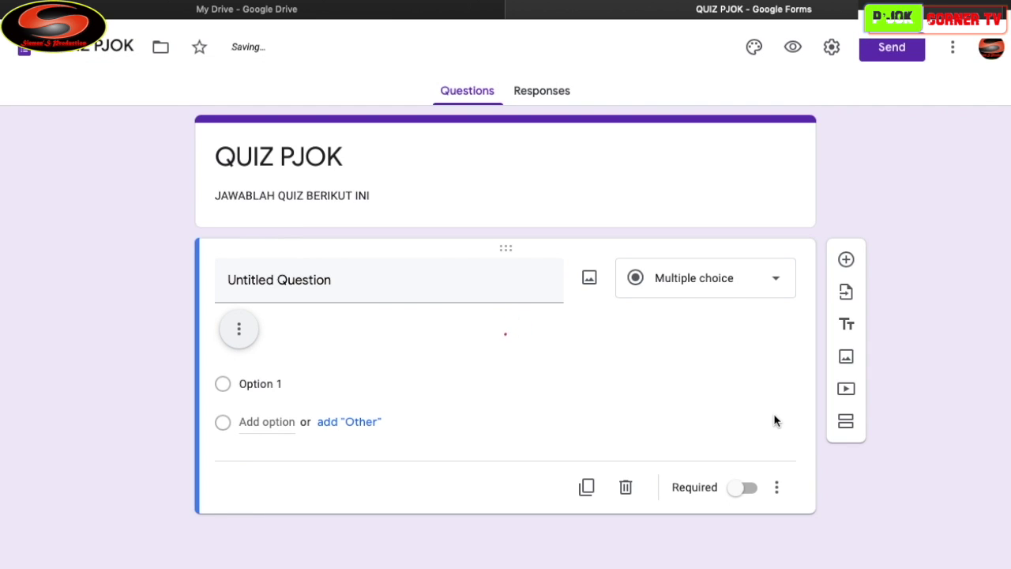
# Try the Short answer type on the picture question, and undo both the type change and the image insertion
pyautogui.scroll(-3, 661, 463)
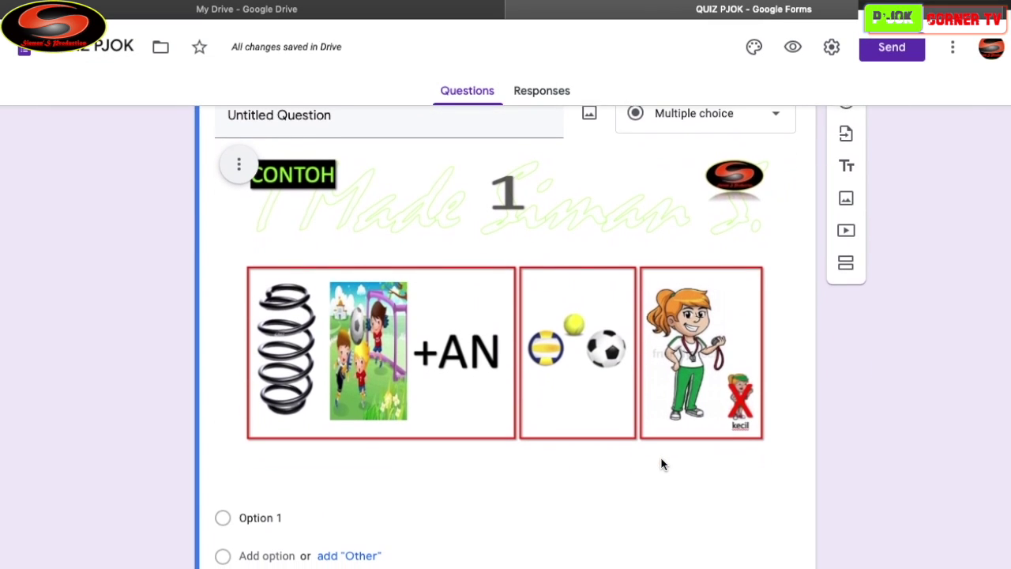
pyautogui.scroll(1, 661, 463)
pyautogui.scroll(1, 661, 463)
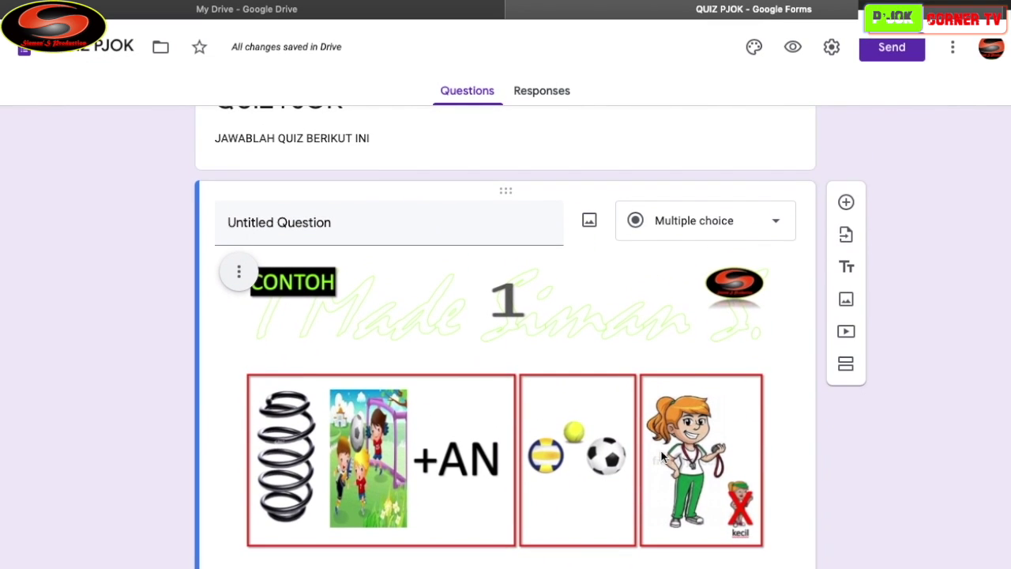
pyautogui.click(775, 231)
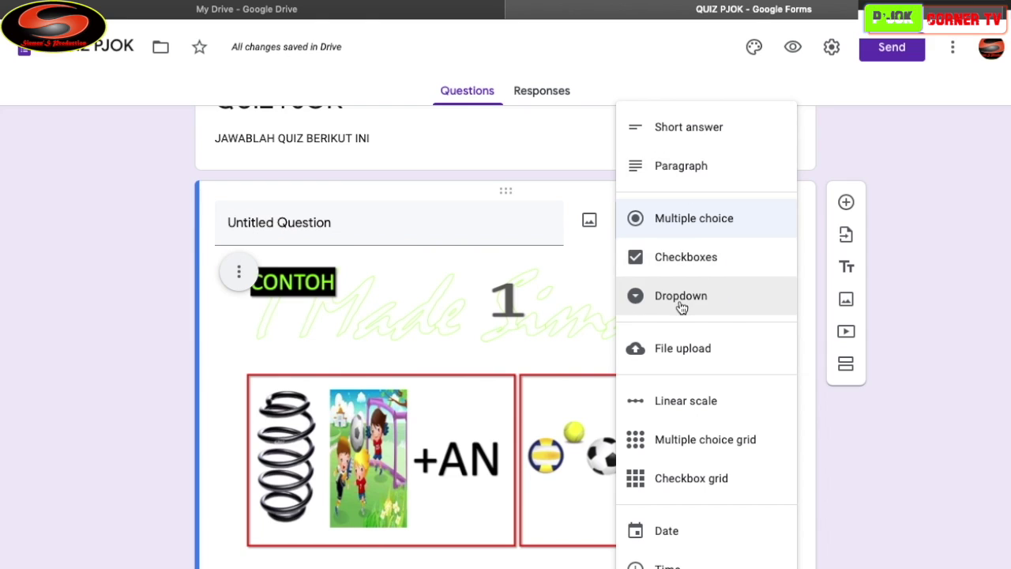
pyautogui.click(691, 136)
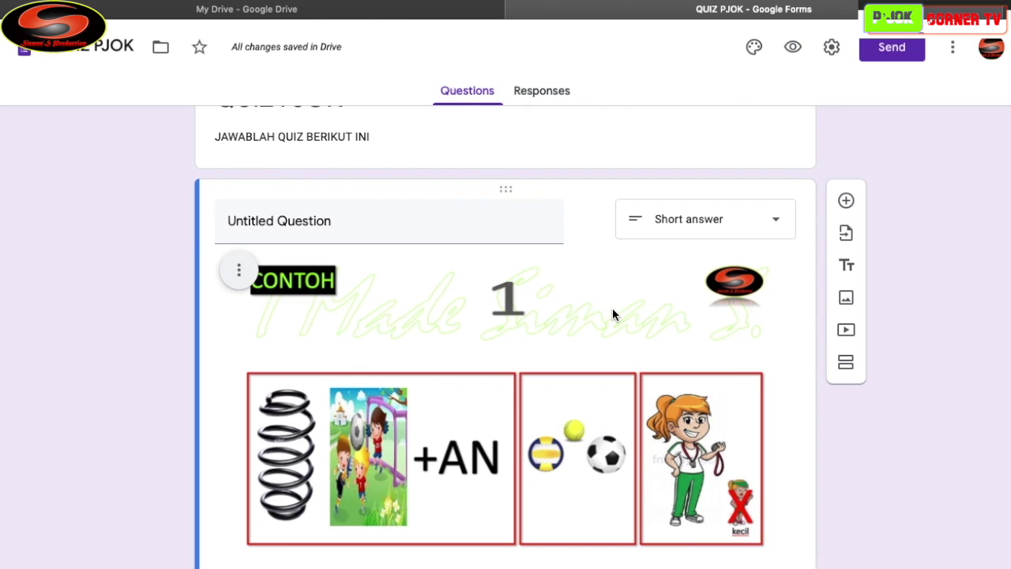
pyautogui.hotkey('ctrl', 'z')
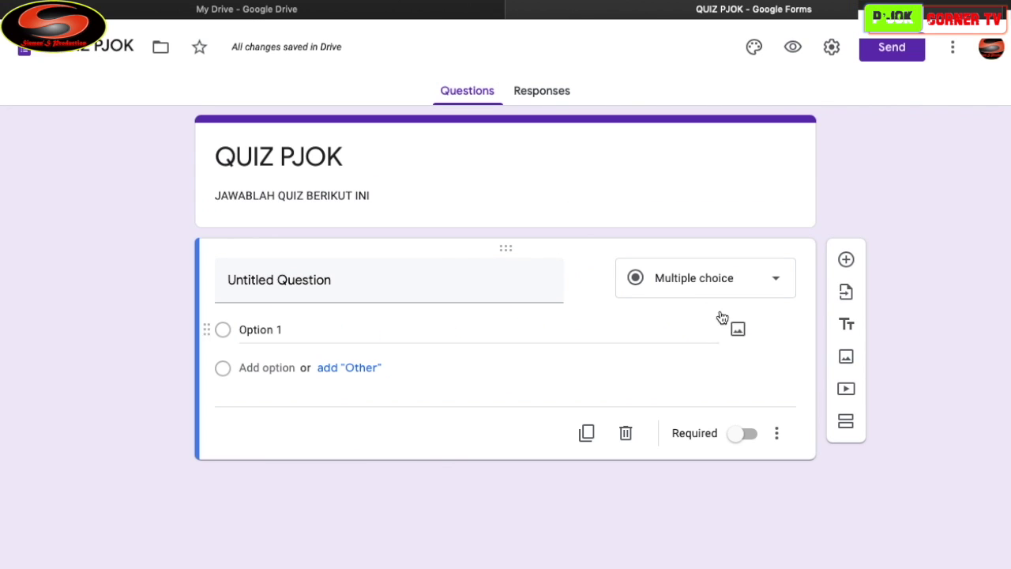
# Set the first question's text to "NAMA LENGKAP"
pyautogui.click(352, 280)
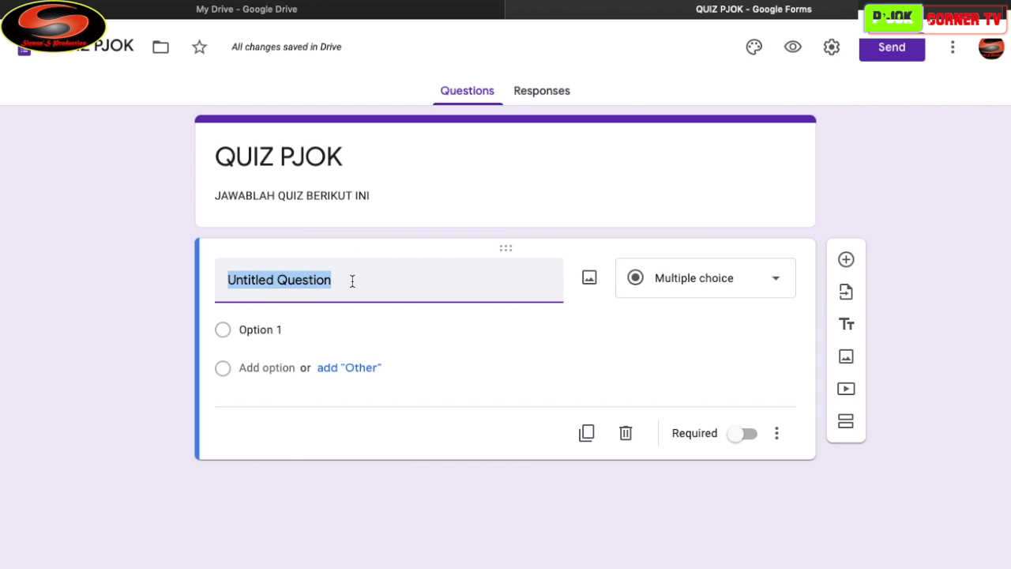
pyautogui.write('NAMA SISW')
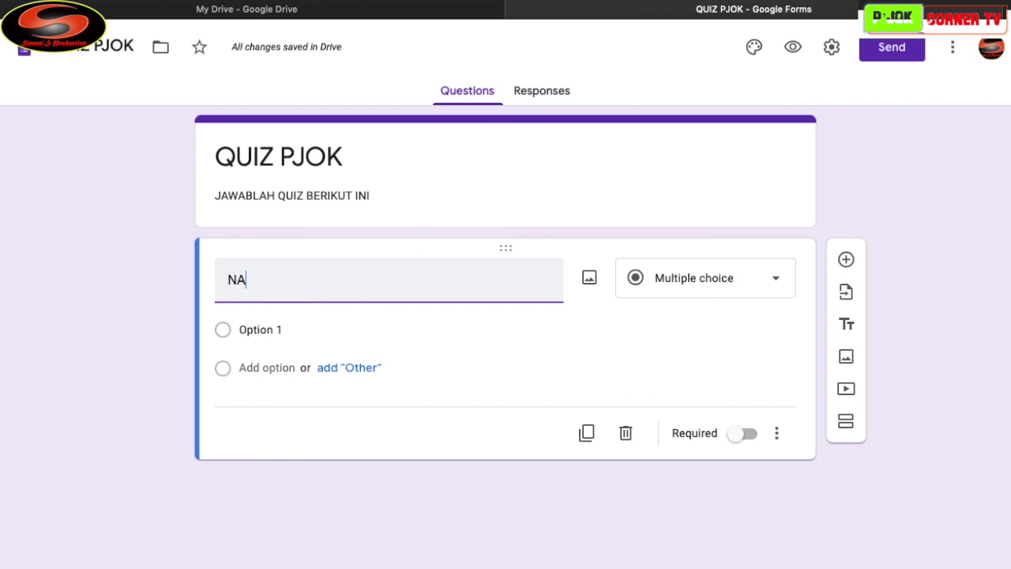
pyautogui.press('BackSpace')
pyautogui.press('BackSpace')
pyautogui.press('BackSpace')
pyautogui.press('BackSpace')
pyautogui.write('GKAP')
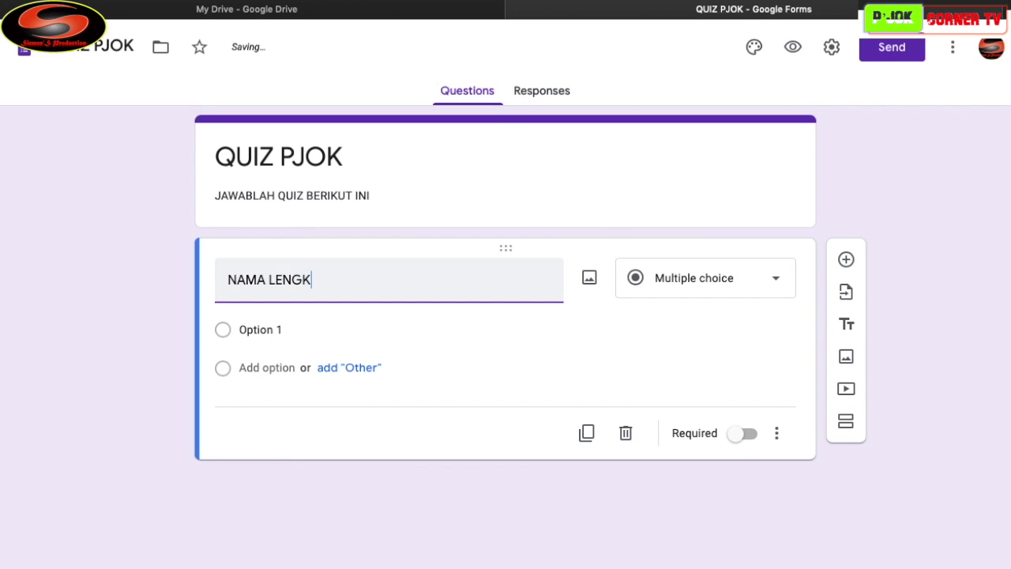
# Set the "NAMA LENGKAP" question to Short answer and duplicate it into two further questions titled "KELAS" and "ABSEN"
pyautogui.click(768, 291)
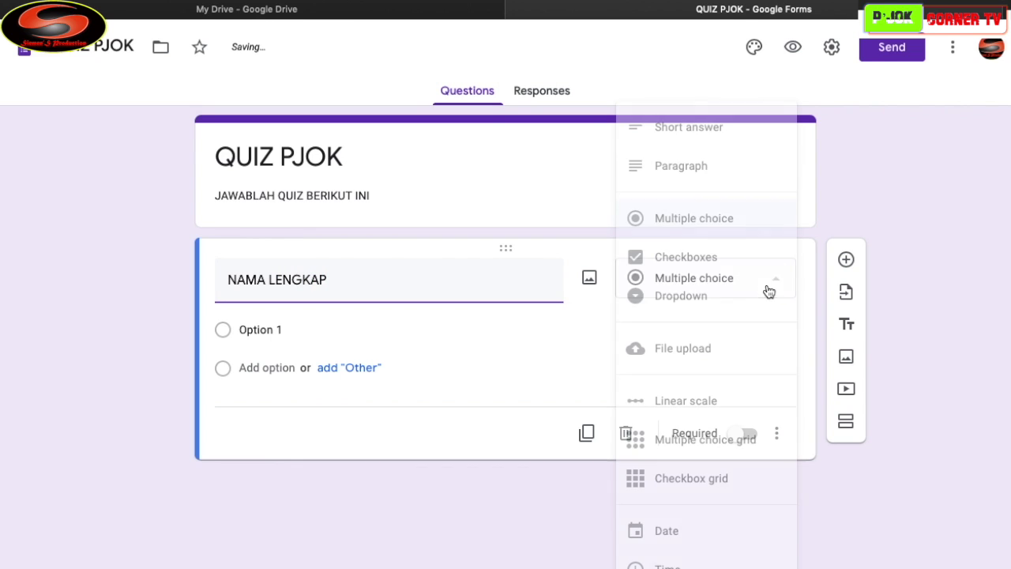
pyautogui.click(674, 135)
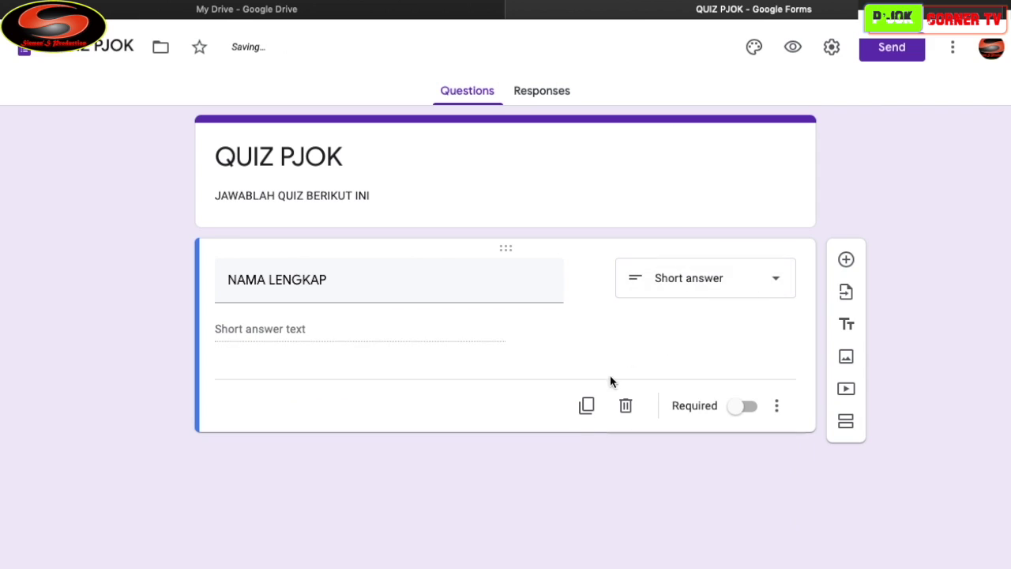
pyautogui.click(589, 410)
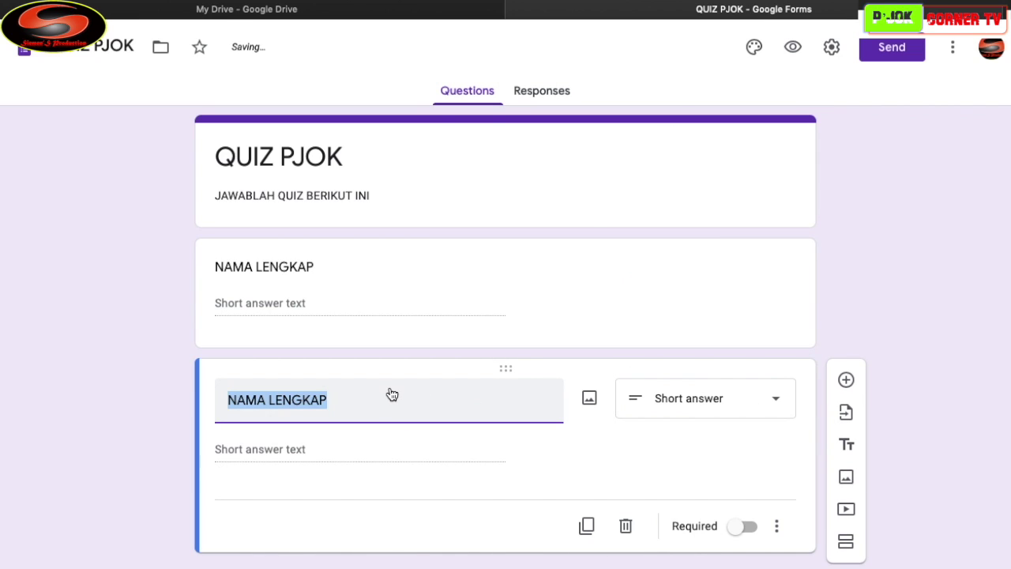
pyautogui.write('KELAS')
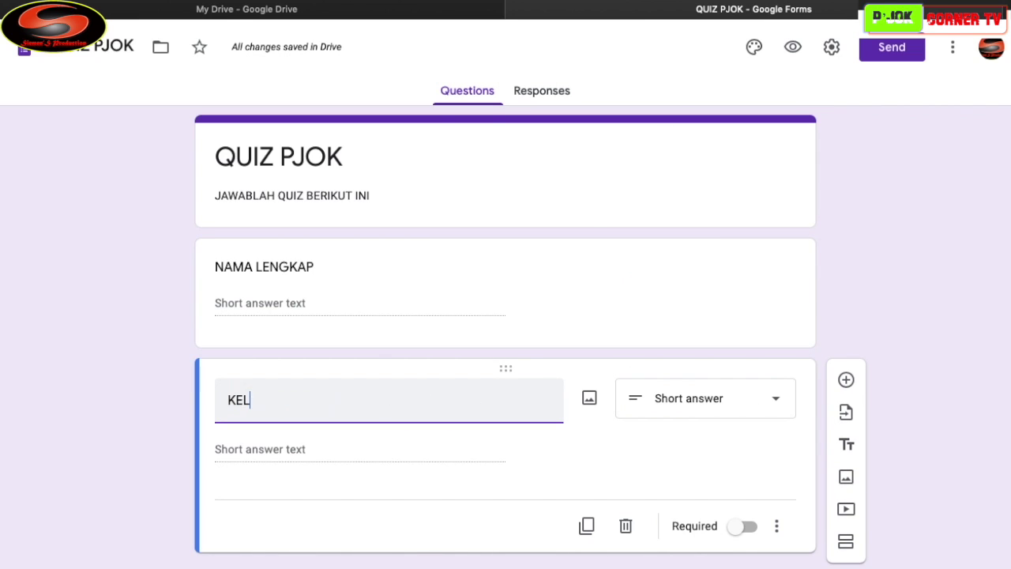
pyautogui.click(589, 526)
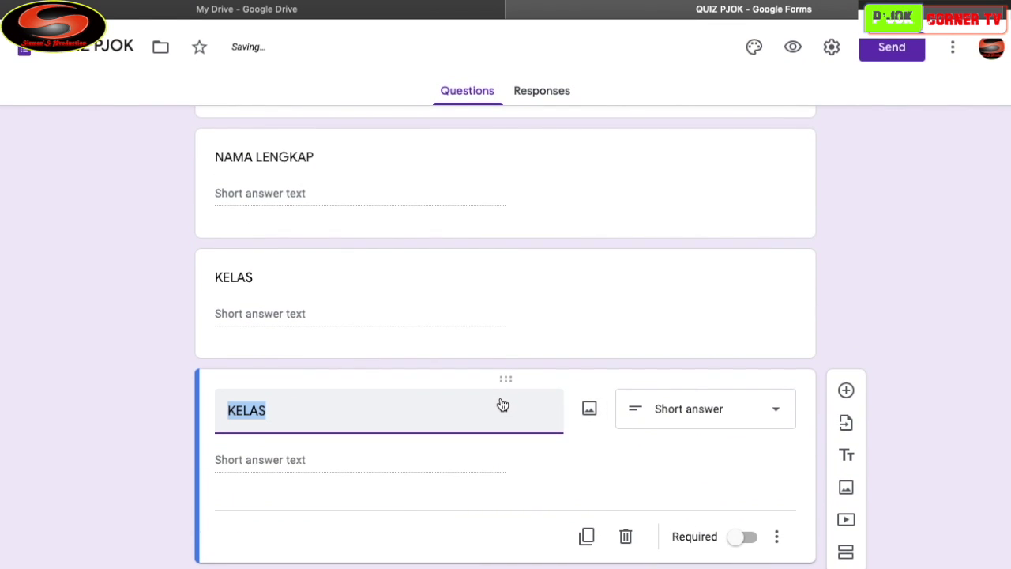
pyautogui.write('ABSEN')
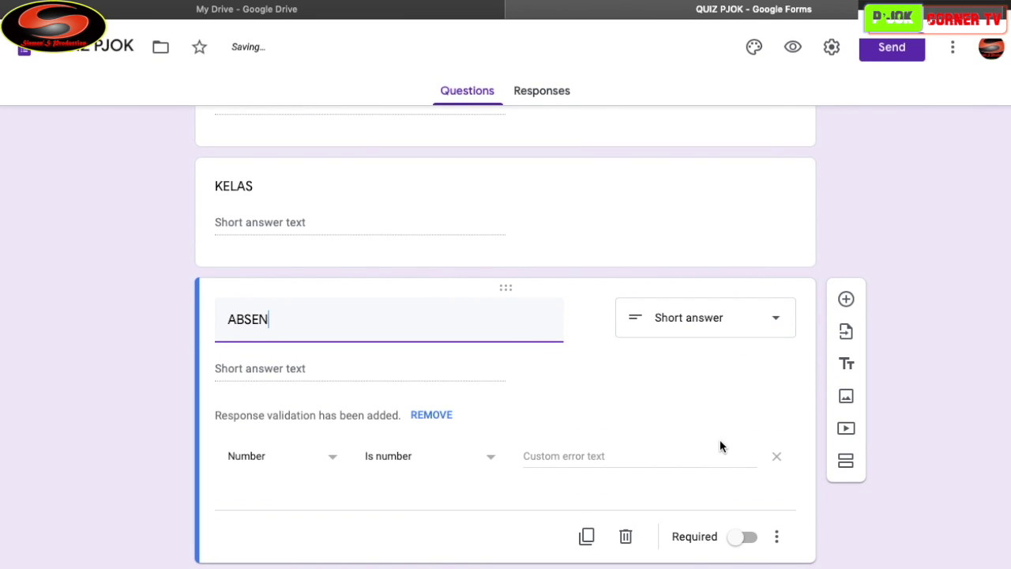
# Make the "ABSEN", "KELAS" and "NAMA LENGKAP" questions required
pyautogui.scroll(3, 720, 443)
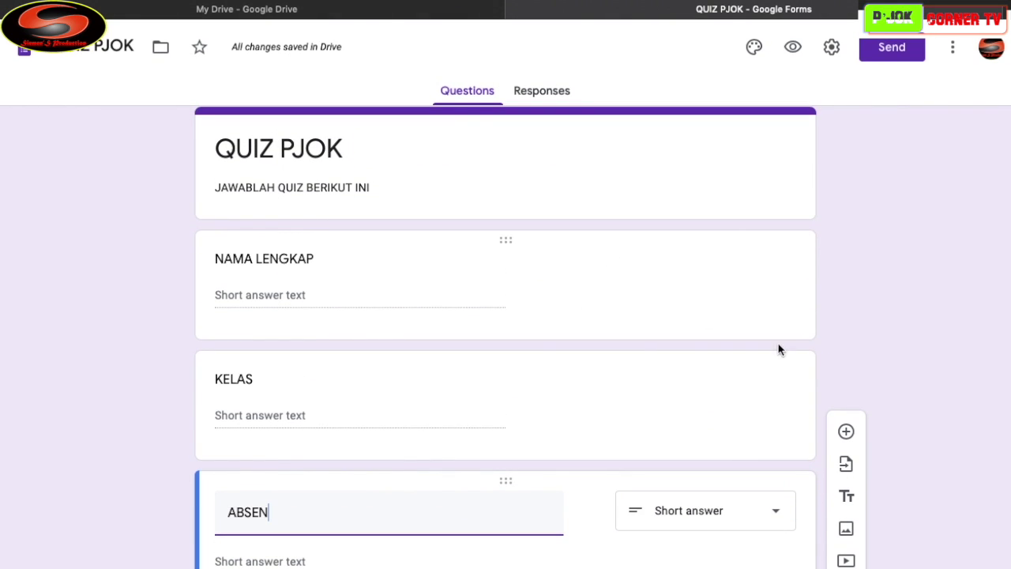
pyautogui.scroll(-3, 700, 439)
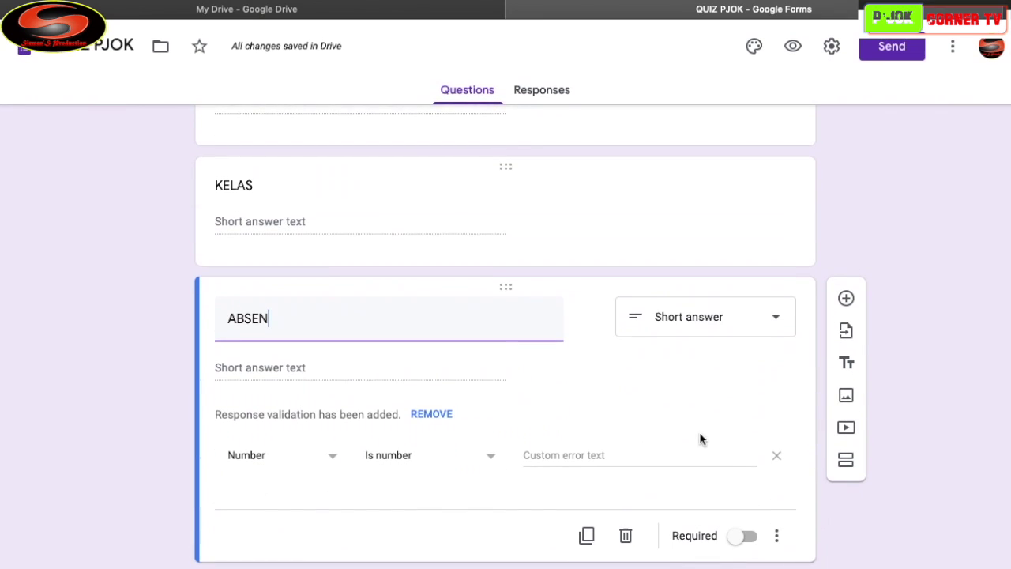
pyautogui.click(754, 540)
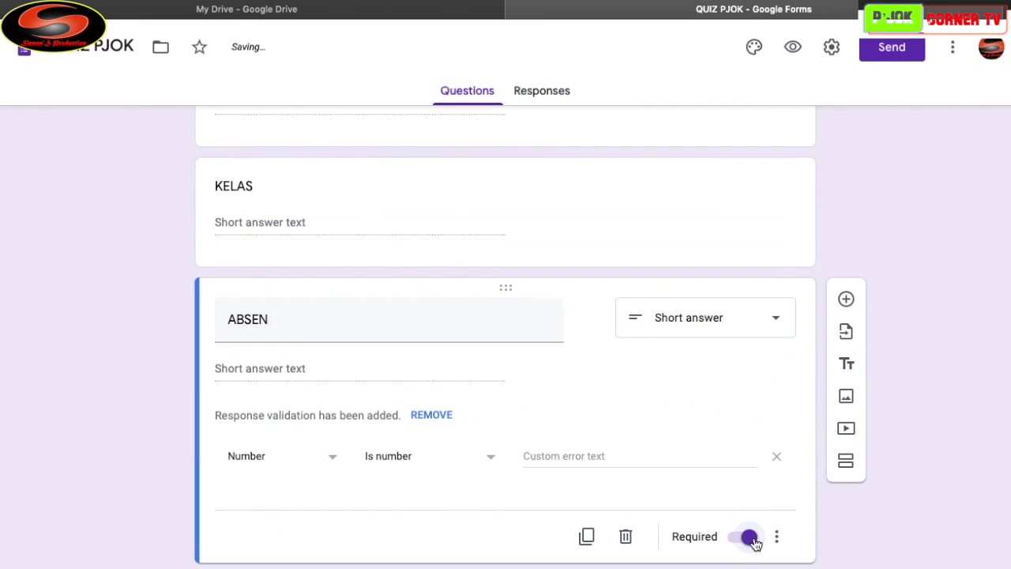
pyautogui.scroll(2, 700, 413)
pyautogui.click(702, 298)
pyautogui.click(748, 417)
pyautogui.scroll(1, 659, 345)
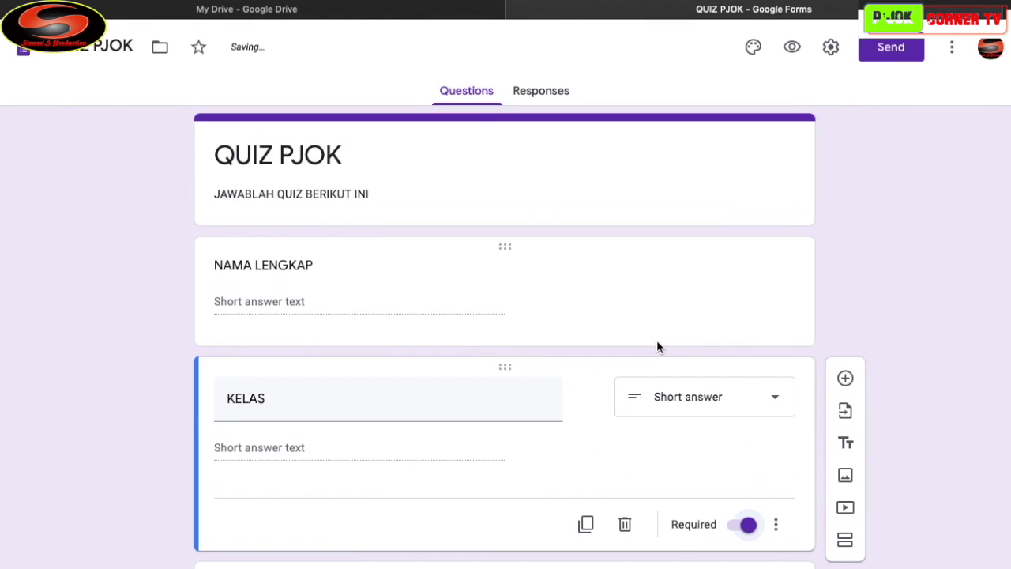
pyautogui.click(661, 287)
pyautogui.click(752, 409)
pyautogui.scroll(-1, 648, 343)
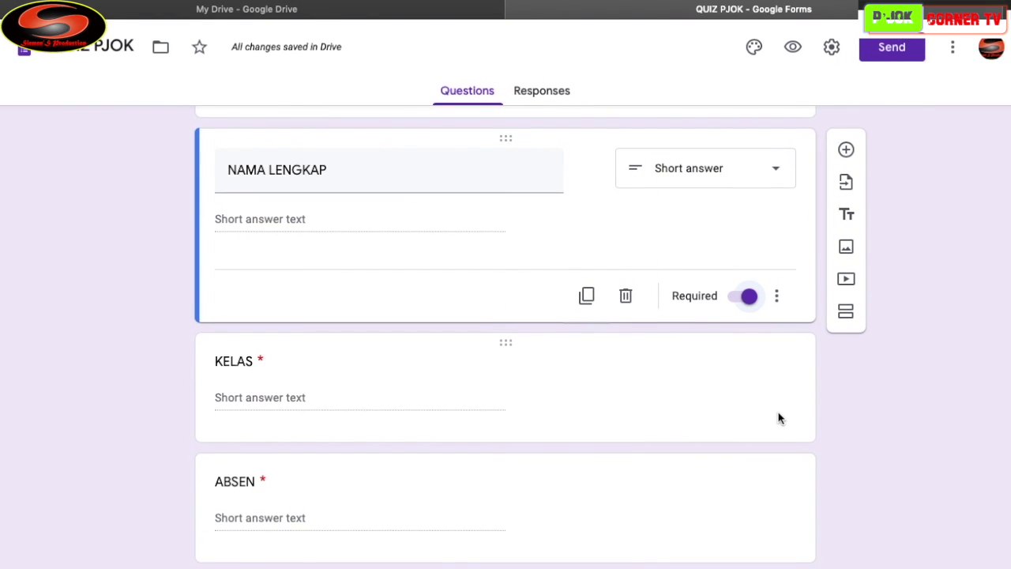
# Add a new multiple choice question below the "ABSEN" question
pyautogui.scroll(2, 519, 384)
pyautogui.scroll(-2, 519, 384)
pyautogui.scroll(1, 519, 384)
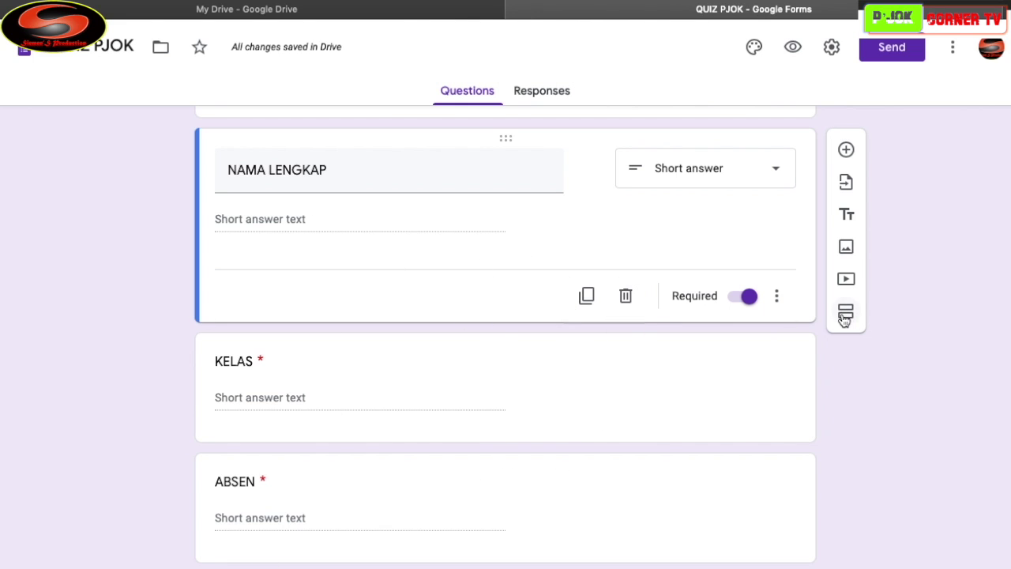
pyautogui.click(645, 487)
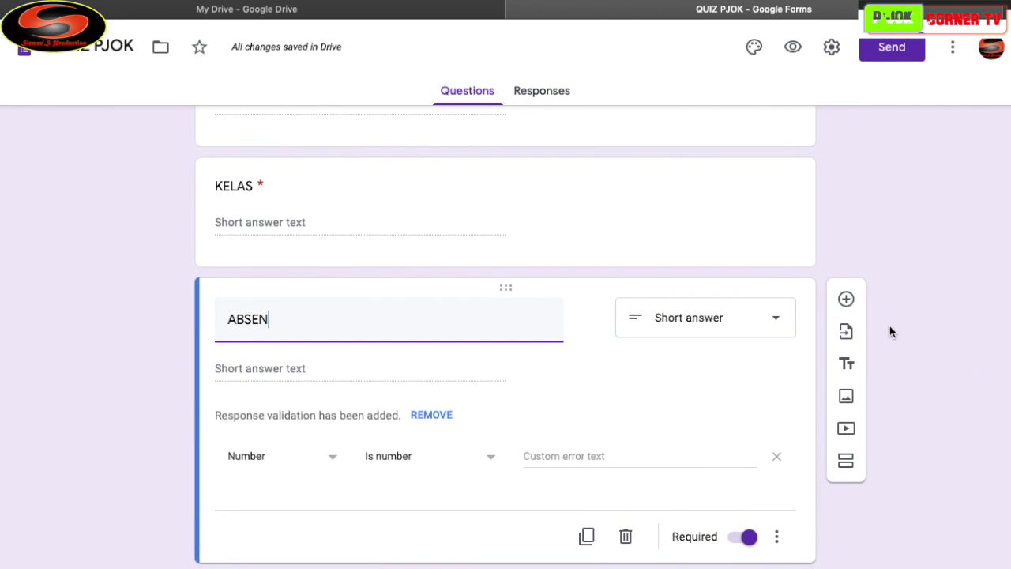
pyautogui.click(846, 300)
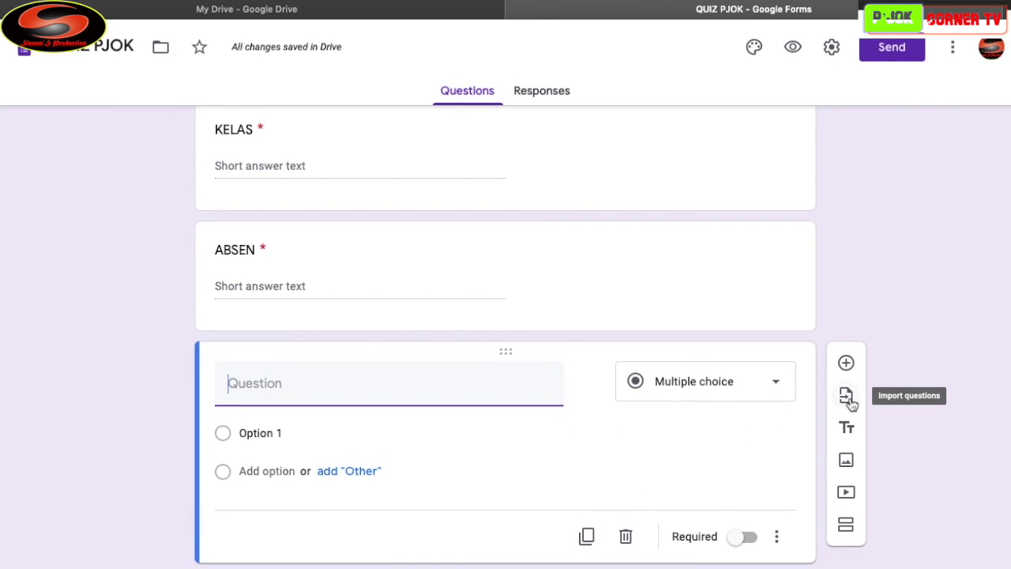
pyautogui.click(846, 403)
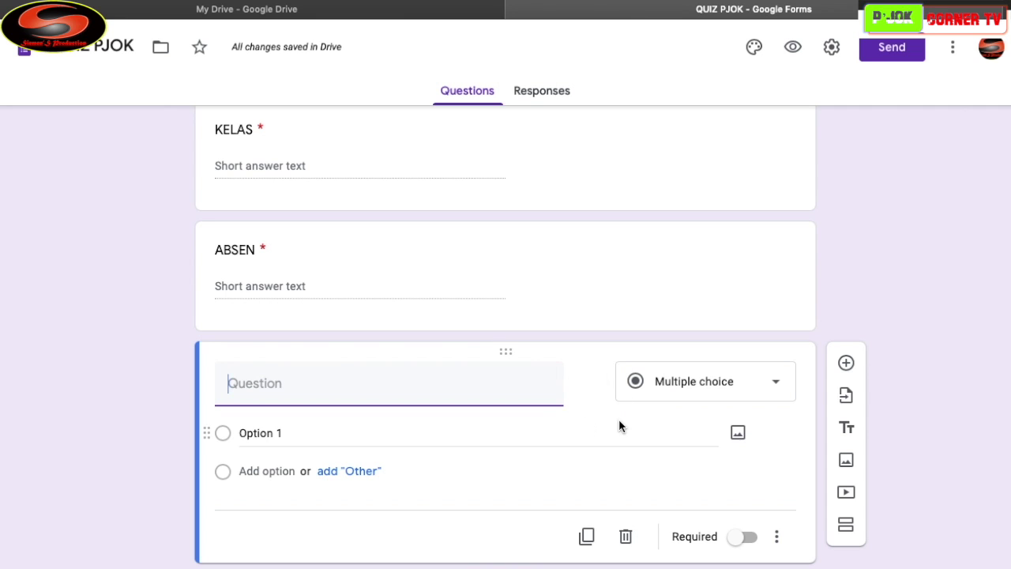
# Start inserting a video below the blank question and choose to add it by YouTube URL
pyautogui.click(846, 494)
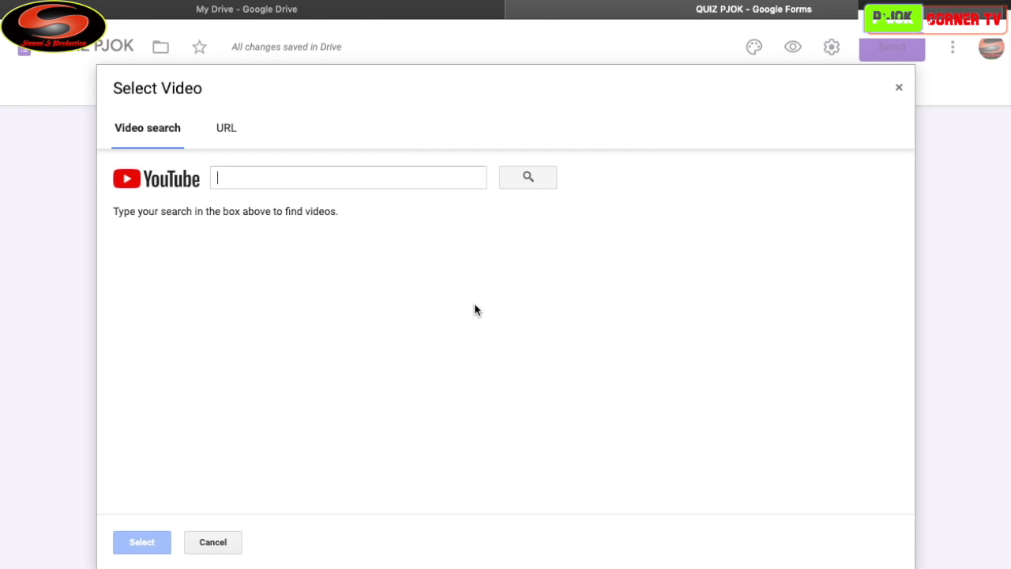
pyautogui.click(225, 131)
pyautogui.click(156, 137)
pyautogui.click(529, 179)
pyautogui.click(371, 172)
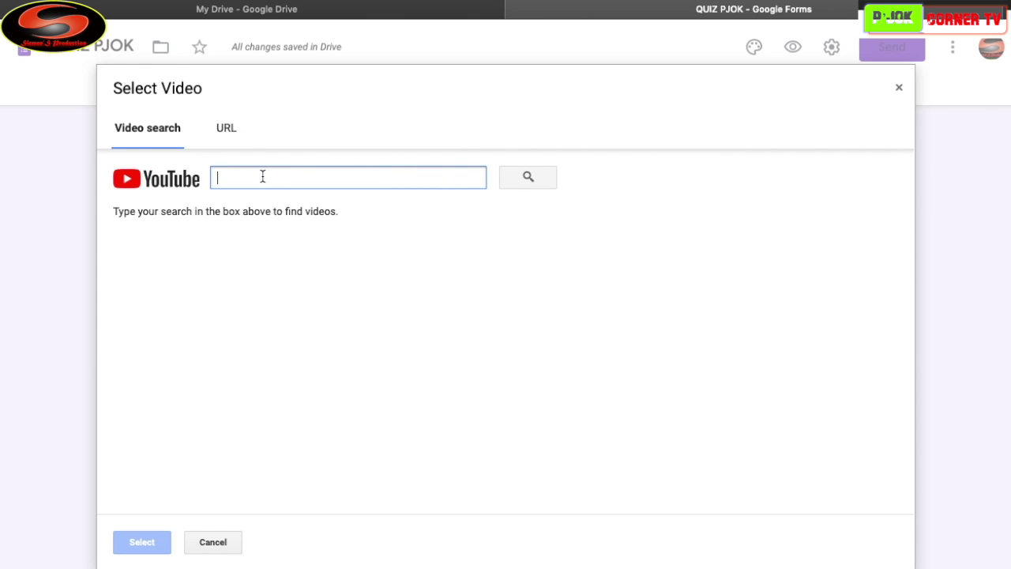
pyautogui.click(226, 131)
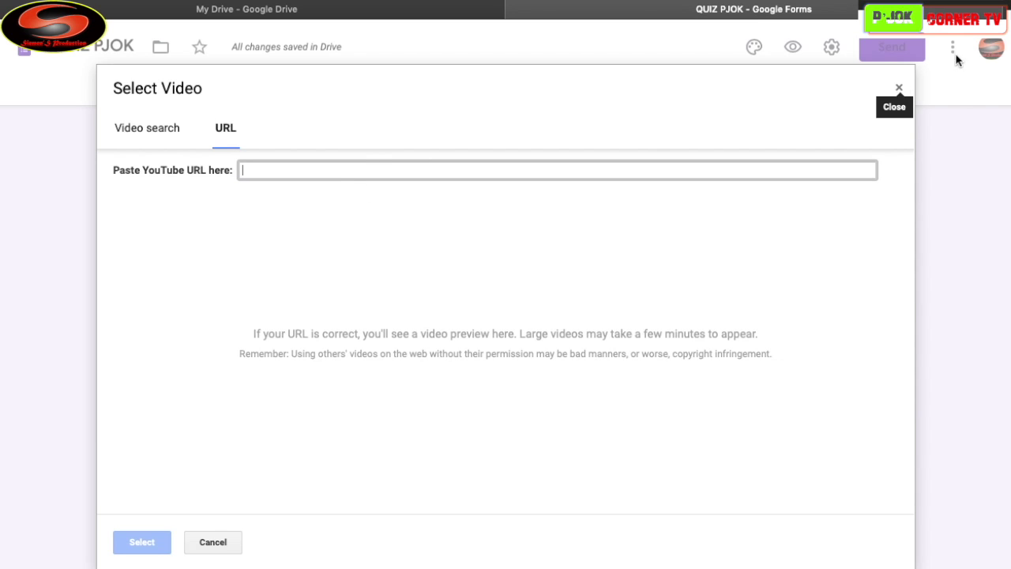
# Open the channel's video list in a new YouTube Studio tab and get the shareable link of "GAME TEBAK KATA"
pyautogui.press('super+t')
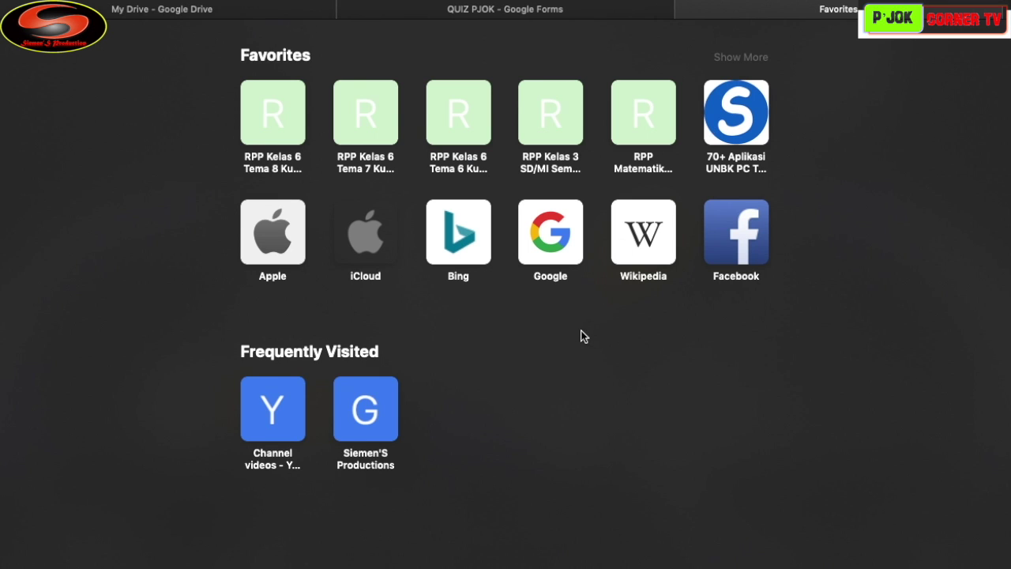
pyautogui.click(264, 418)
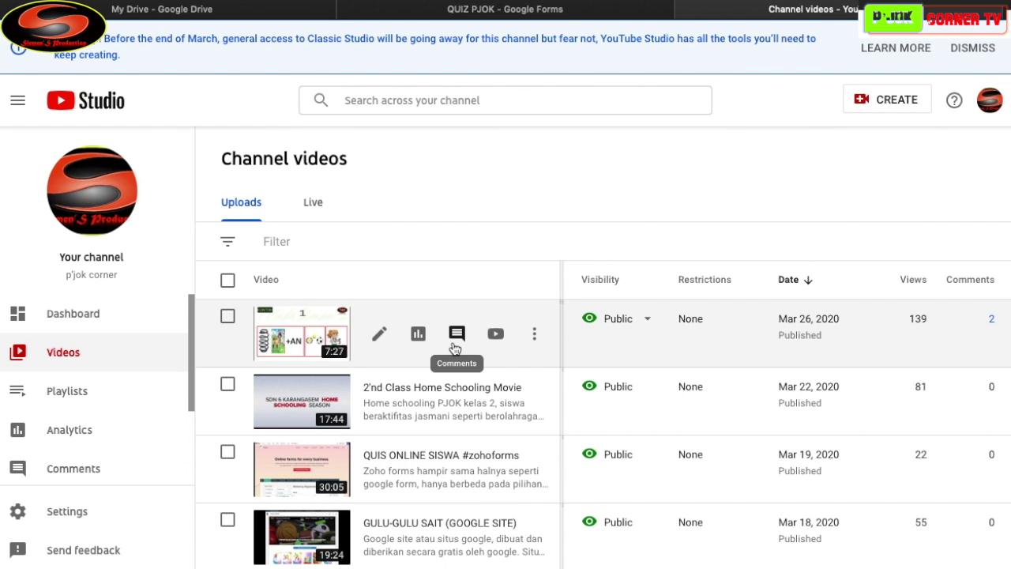
pyautogui.click(455, 348)
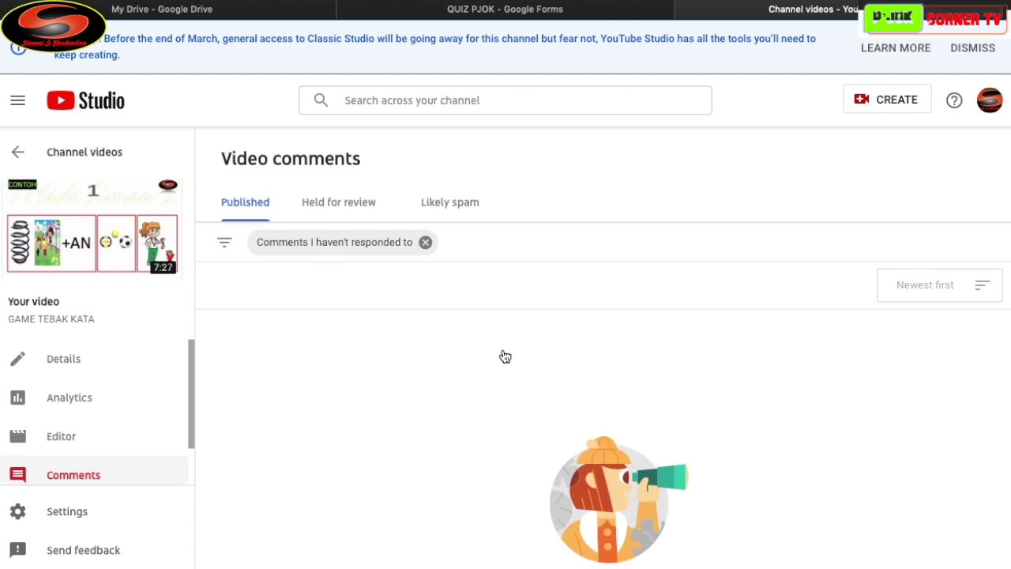
pyautogui.click(18, 152)
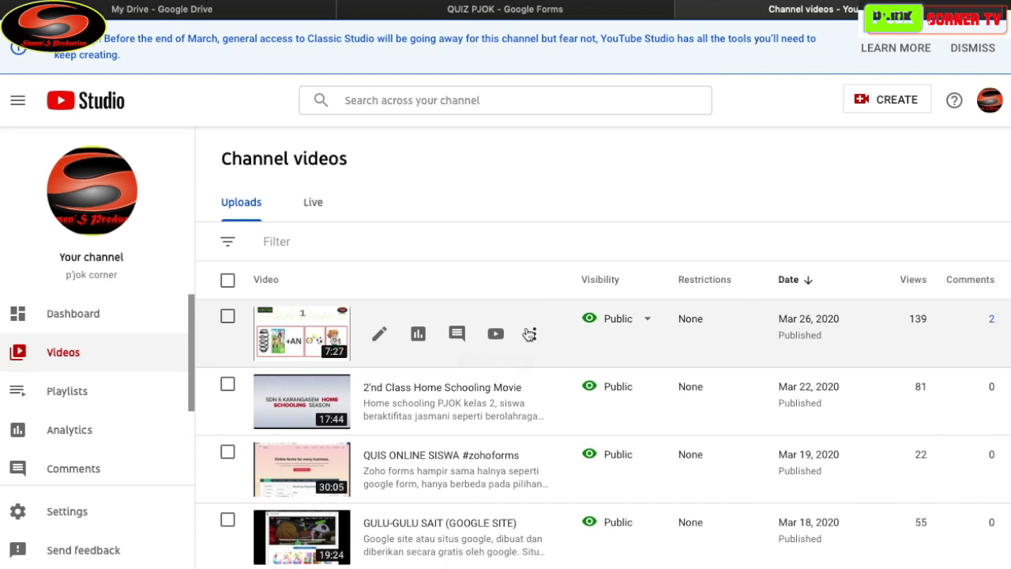
pyautogui.click(533, 333)
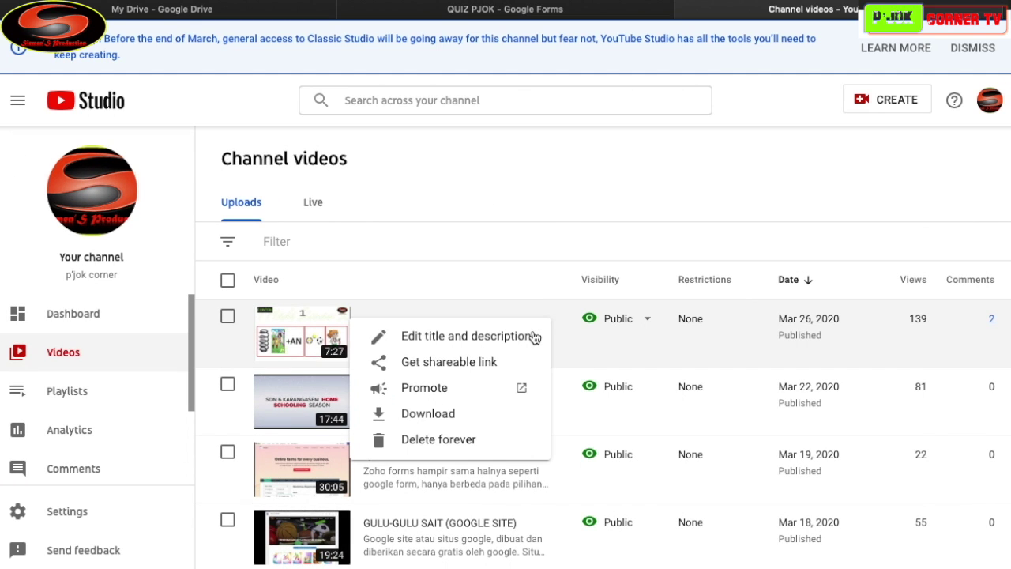
pyautogui.click(467, 366)
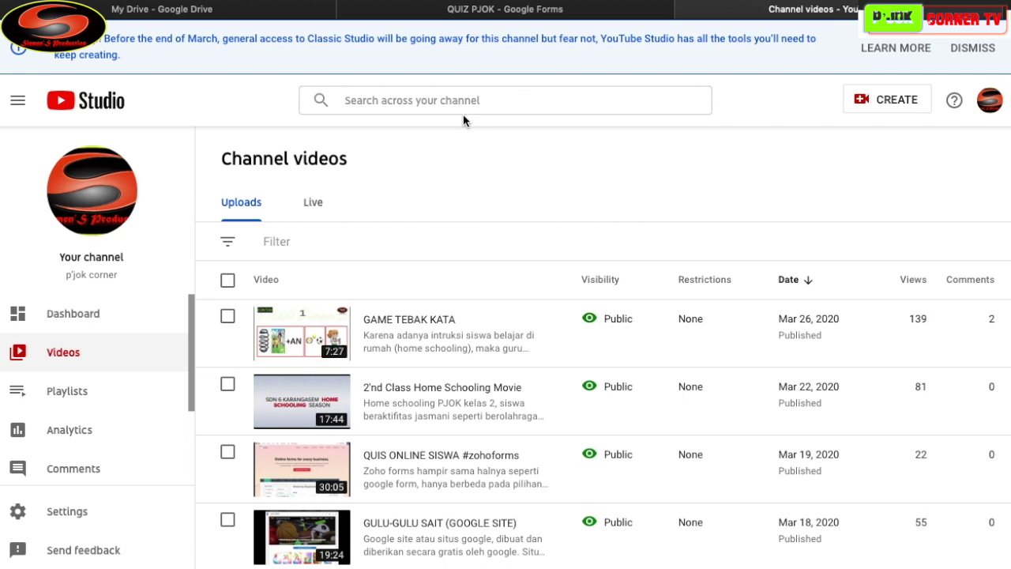
pyautogui.click(481, 9)
pyautogui.click(348, 172)
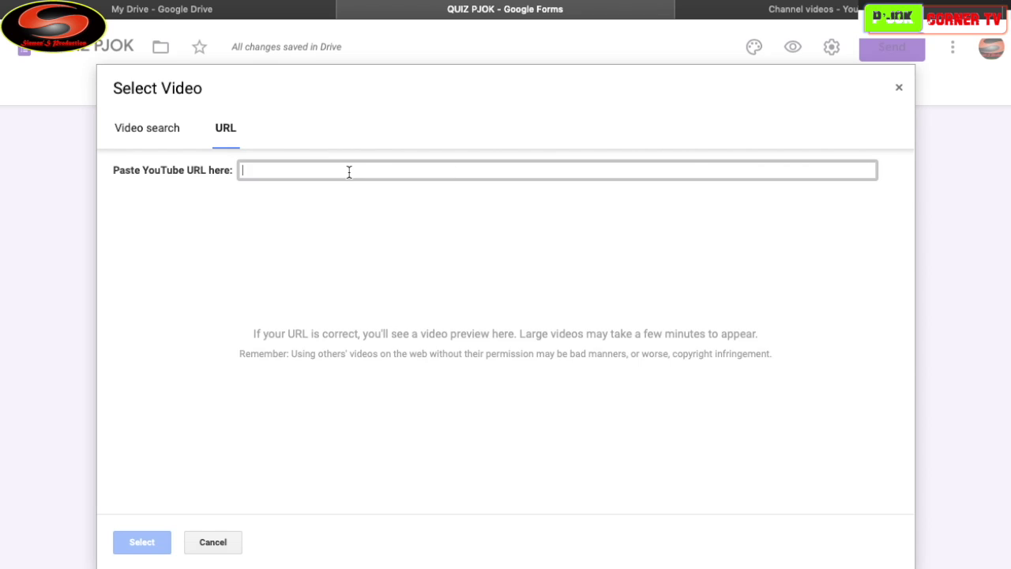
pyautogui.write('https://youtu.be/ICL-Y9ieCOU')
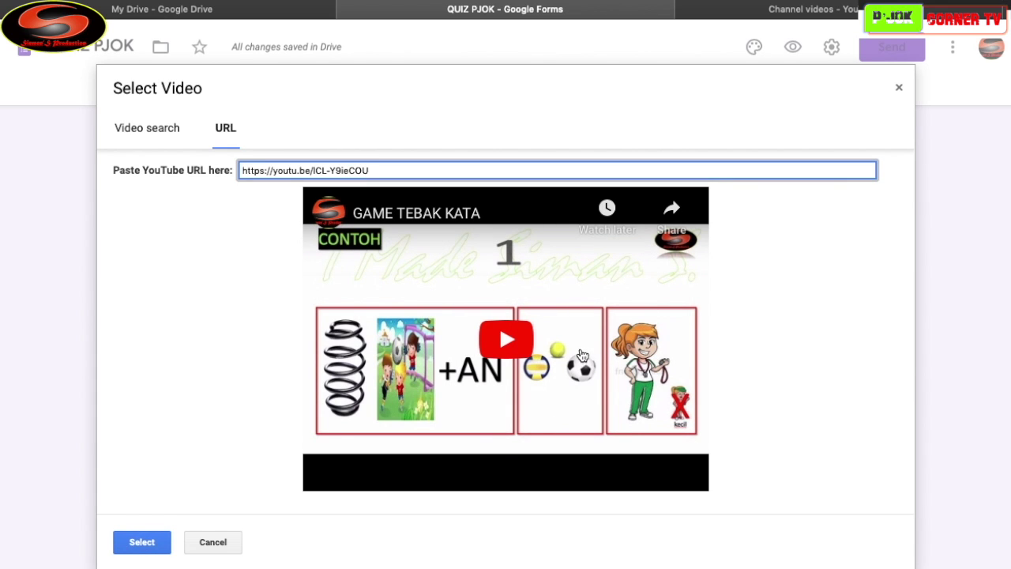
pyautogui.click(136, 545)
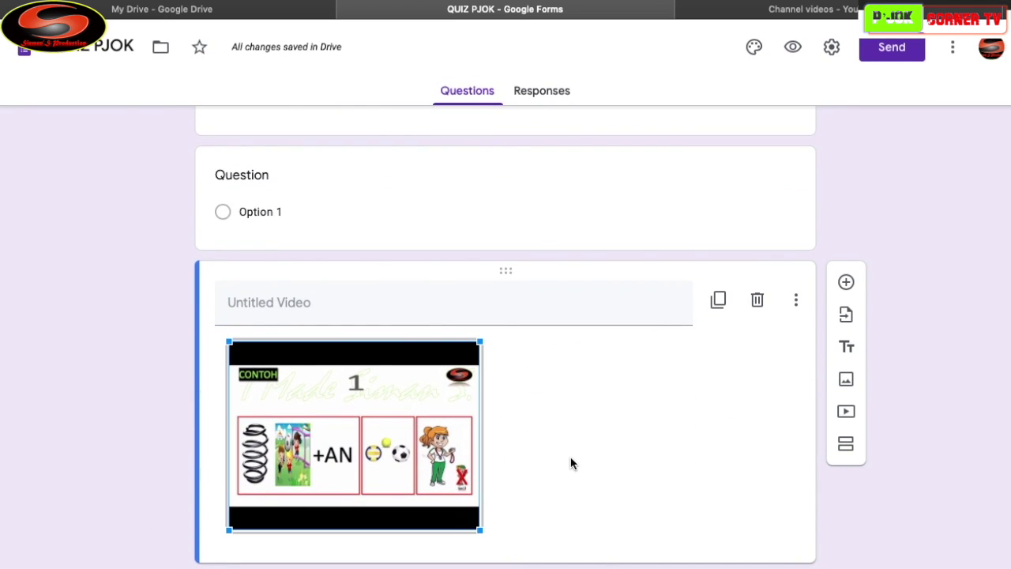
# Enlarge the inserted video to nearly the full width of its card
pyautogui.moveTo(480, 528); pyautogui.dragTo(806, 517)
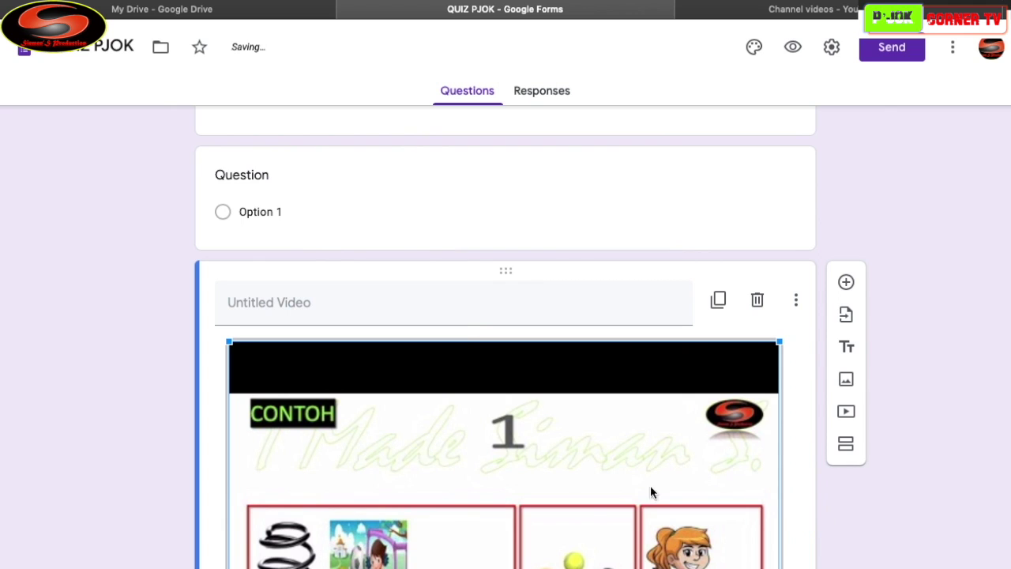
pyautogui.scroll(-3, 627, 491)
pyautogui.scroll(1, 627, 491)
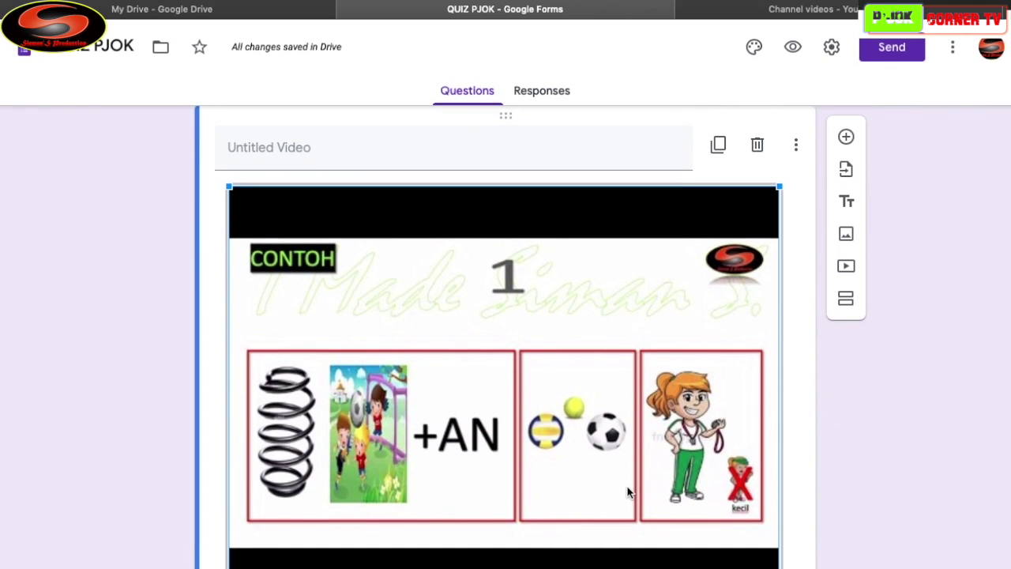
# Title the inserted video "Simak vide di bawah!"
pyautogui.scroll(1, 447, 263)
pyautogui.click(371, 173)
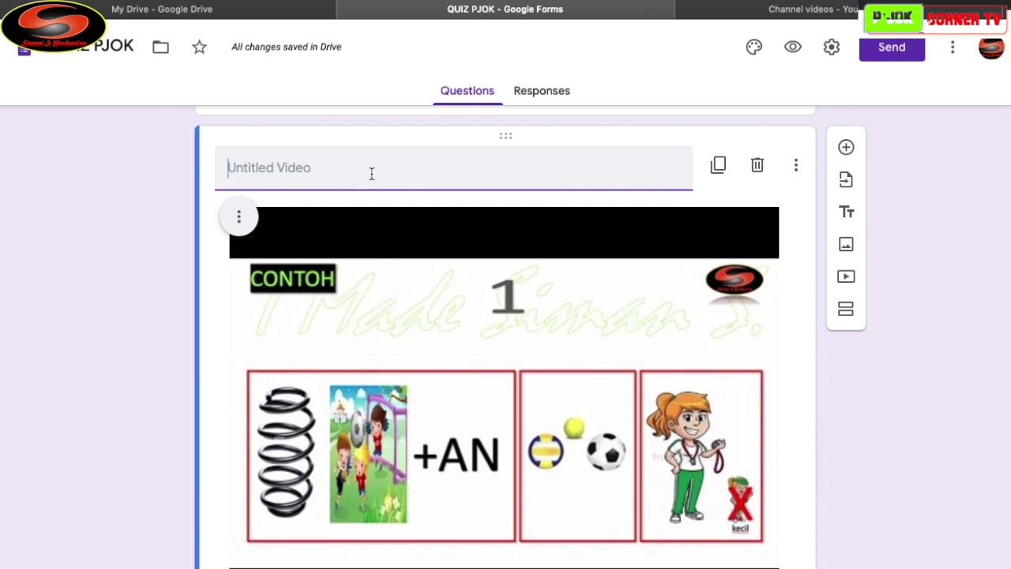
pyautogui.write('Sima')
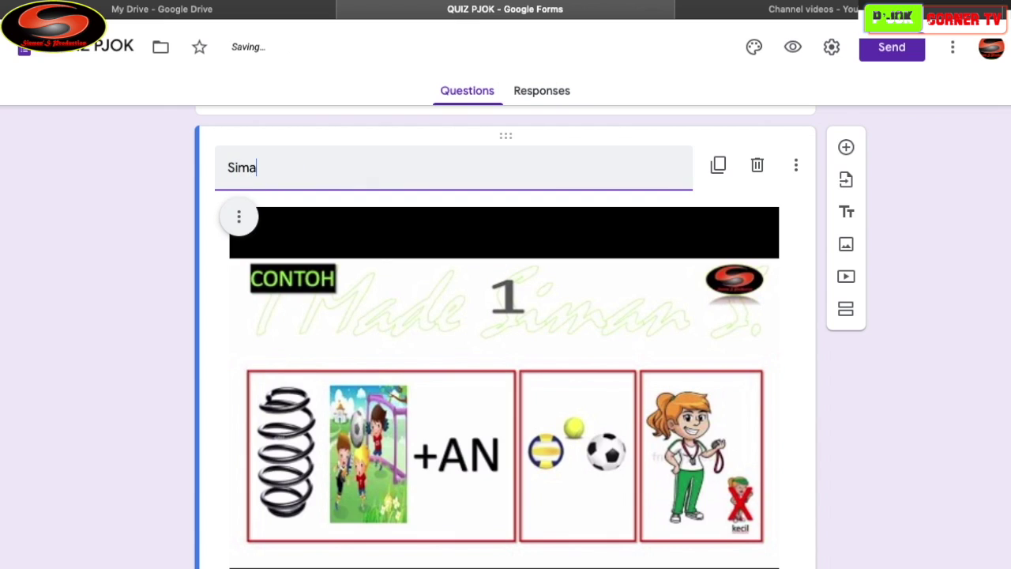
pyautogui.write('k vide di bawah!')
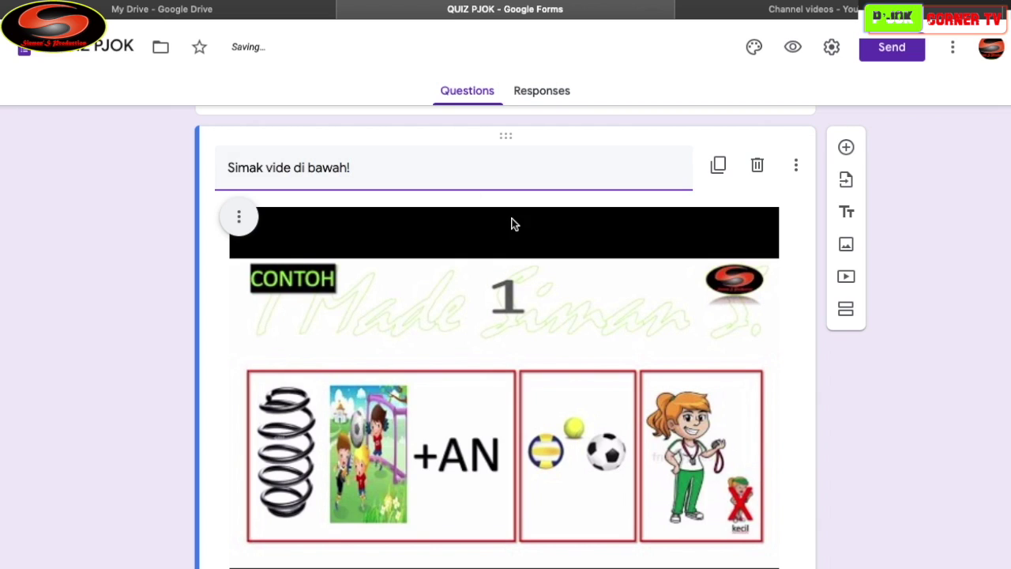
# Add a new multiple choice question directly below the video
pyautogui.scroll(-2, 509, 225)
pyautogui.scroll(-1, 688, 316)
pyautogui.scroll(2, 701, 312)
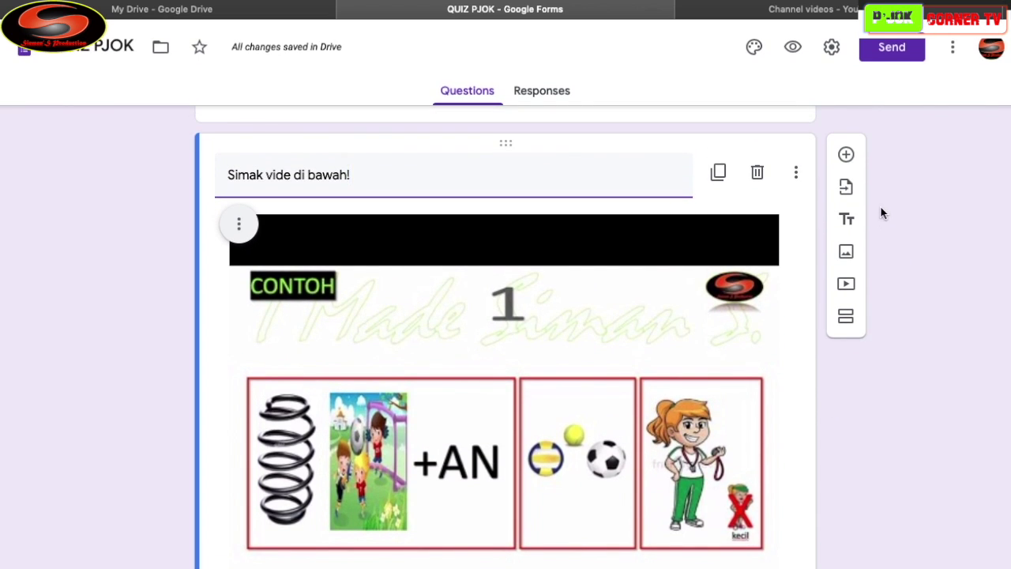
pyautogui.click(848, 158)
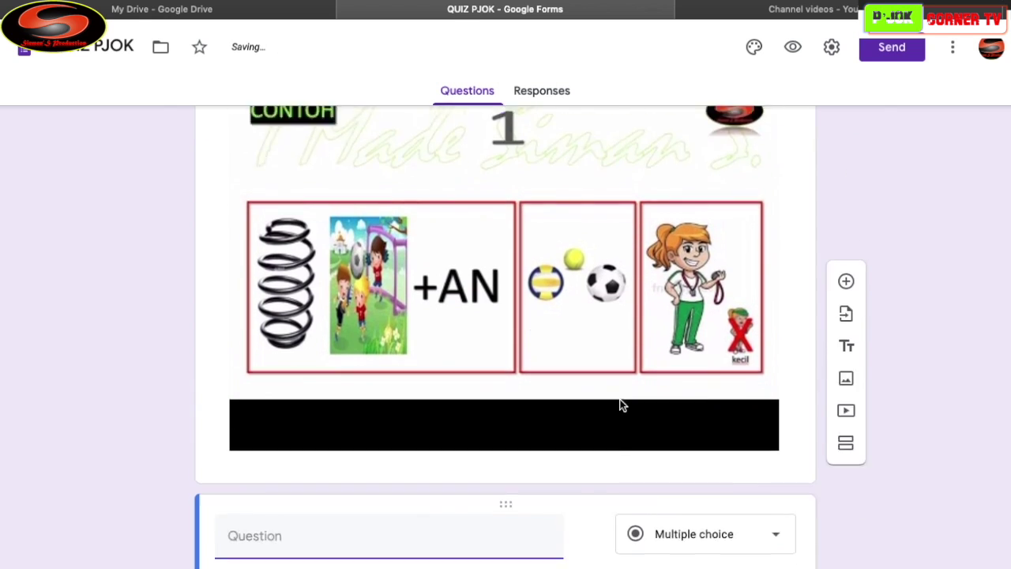
pyautogui.scroll(3, 621, 406)
pyautogui.scroll(-4, 619, 403)
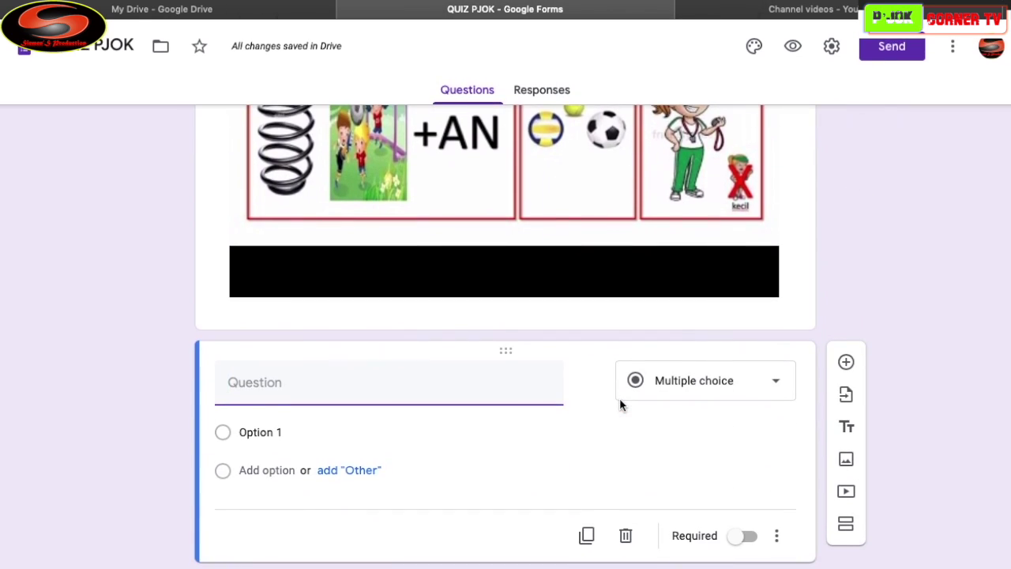
pyautogui.click(767, 387)
pyautogui.click(698, 167)
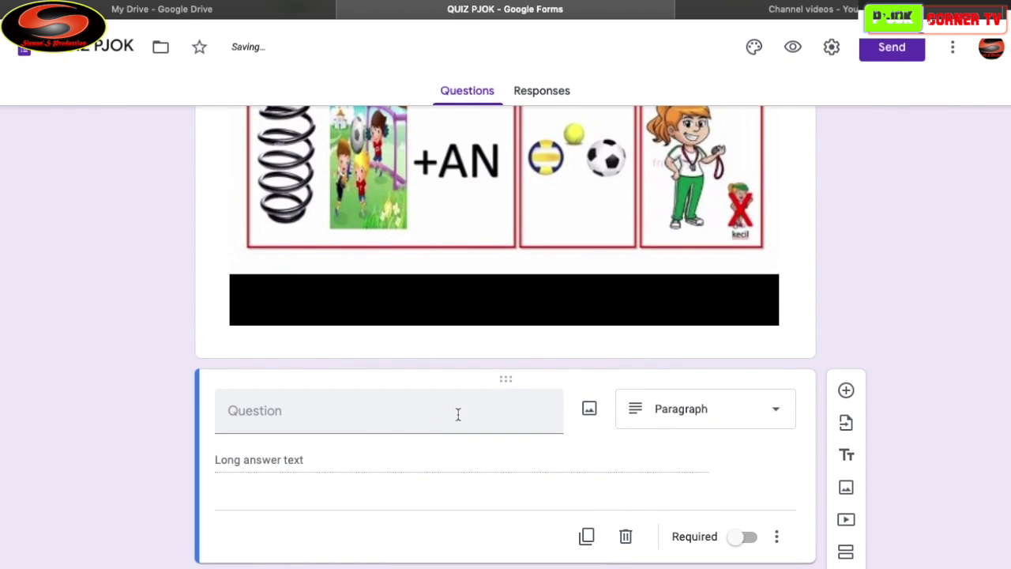
pyautogui.click(777, 410)
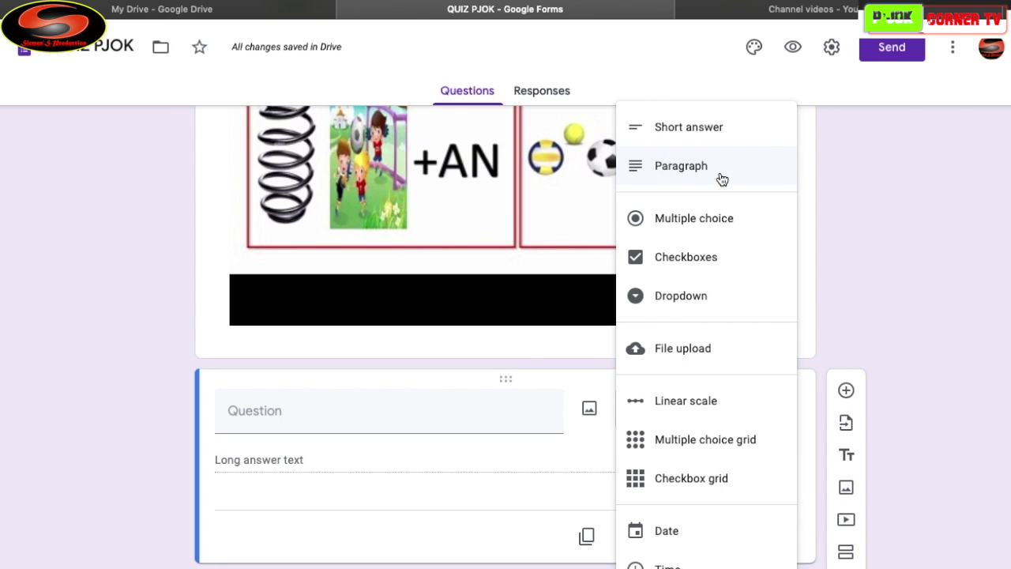
pyautogui.click(695, 221)
# Enter "Apakah judul video di atas?" as the text of the multiple choice question below the video
pyautogui.scroll(-1, 410, 426)
pyautogui.click(385, 397)
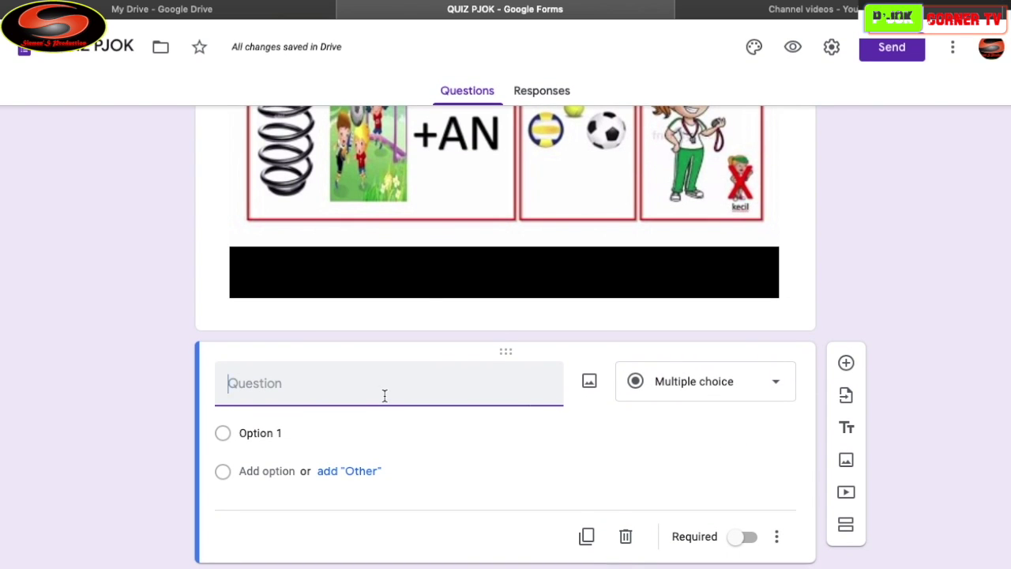
pyautogui.write('Apakah judul ')
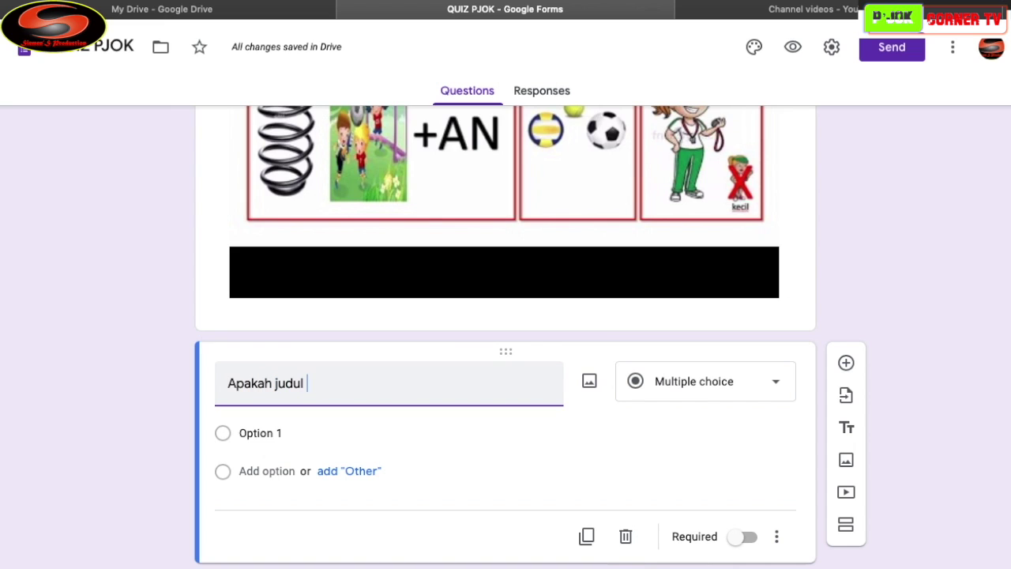
pyautogui.write('video di atas')
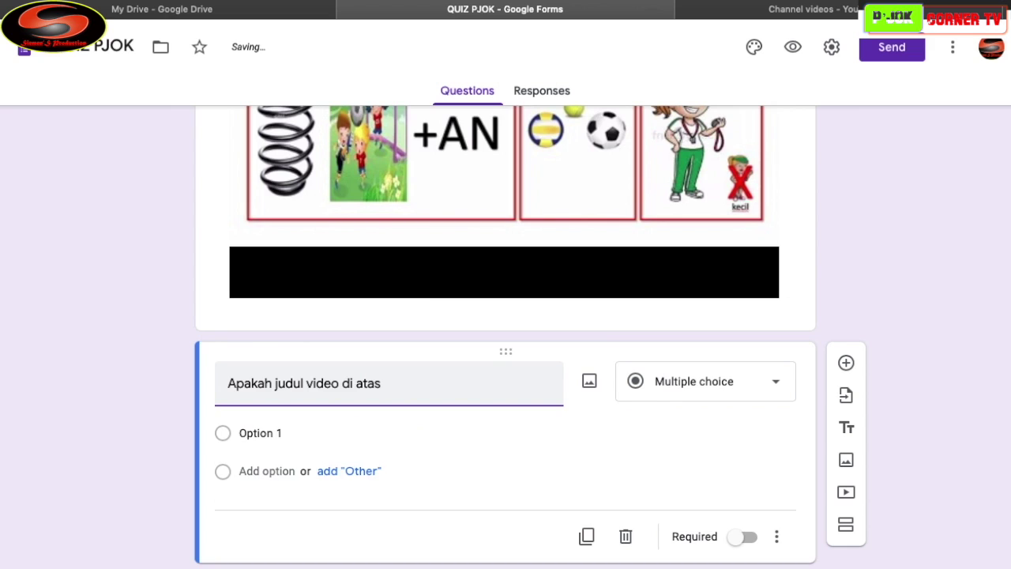
pyautogui.write('?')
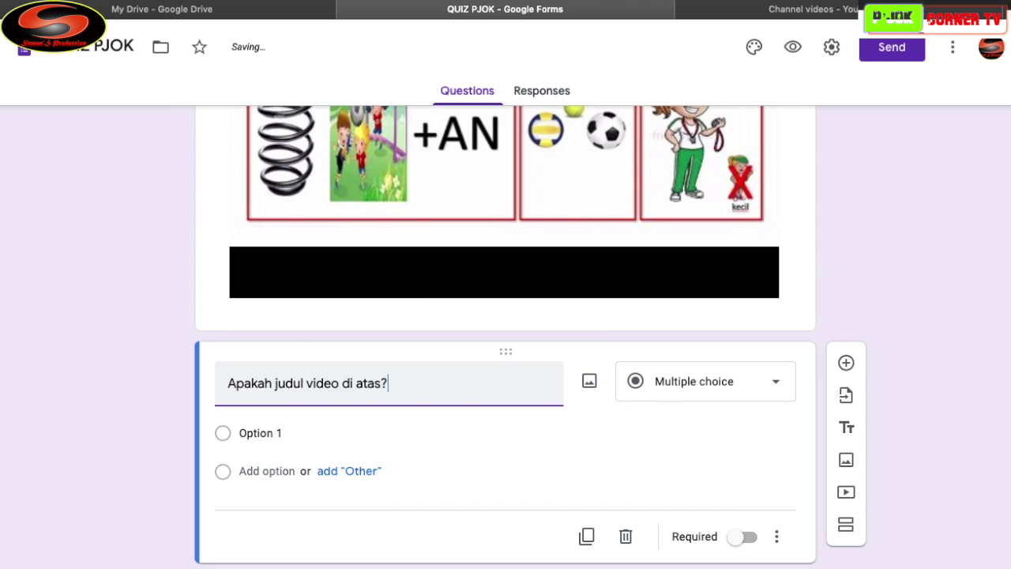
# Set the question's first answer option to "A" and add an "Other" option
pyautogui.click(234, 431)
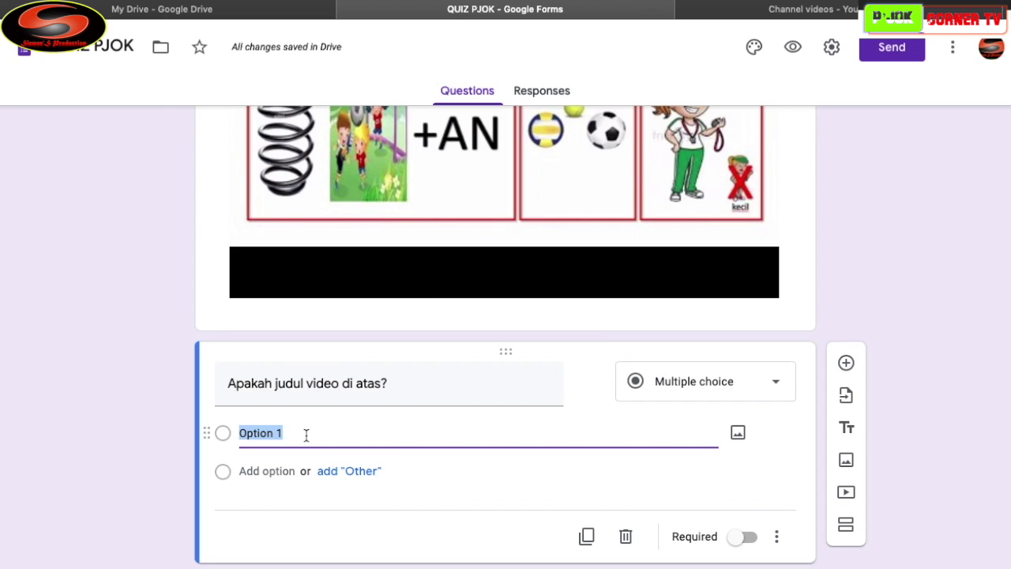
pyautogui.write('a')
pyautogui.press('BackSpace')
pyautogui.write('A')
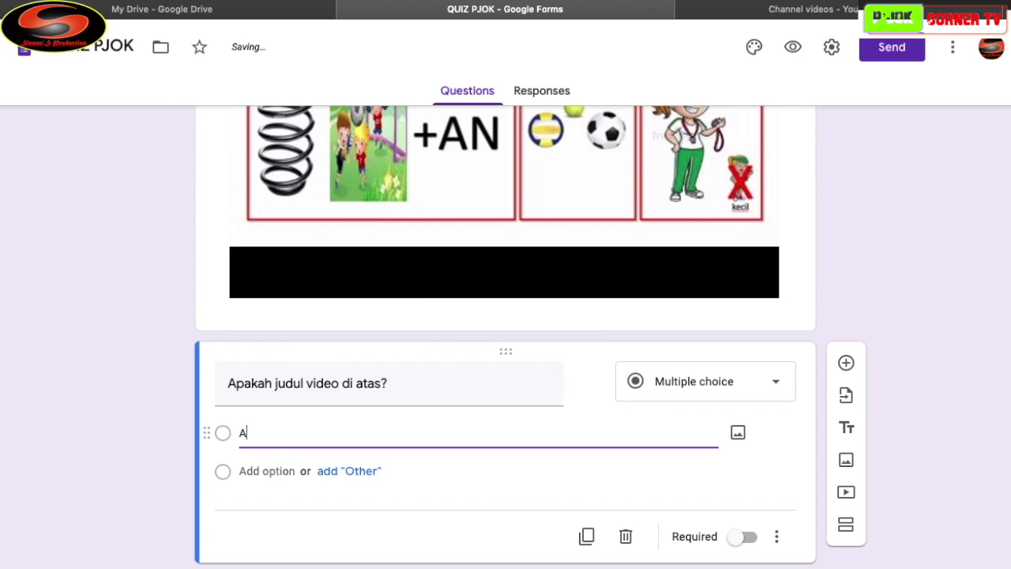
pyautogui.click(355, 473)
pyautogui.click(355, 471)
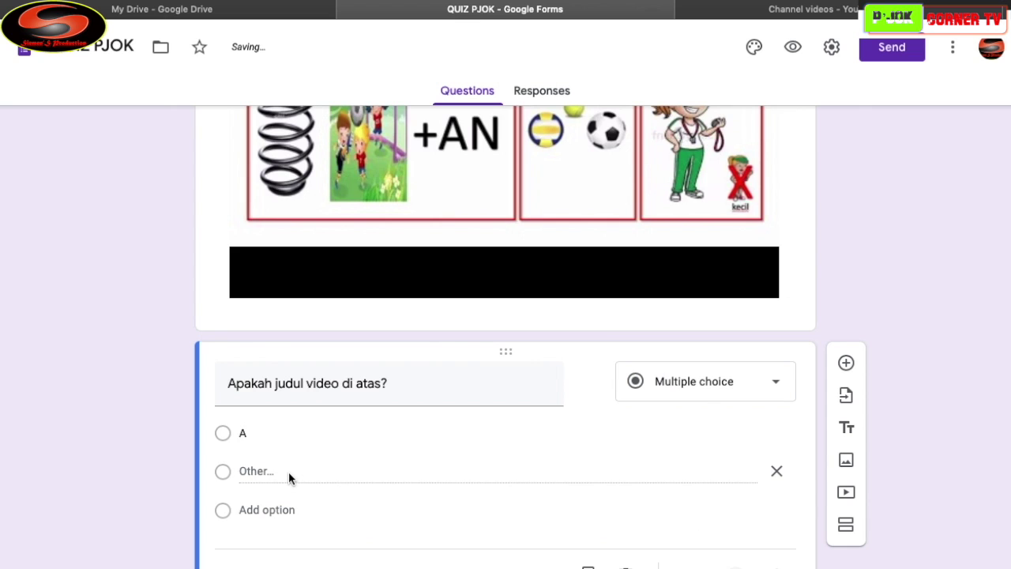
# Add three more answer options to the question: "B", "C" and "D"
pyautogui.click(271, 510)
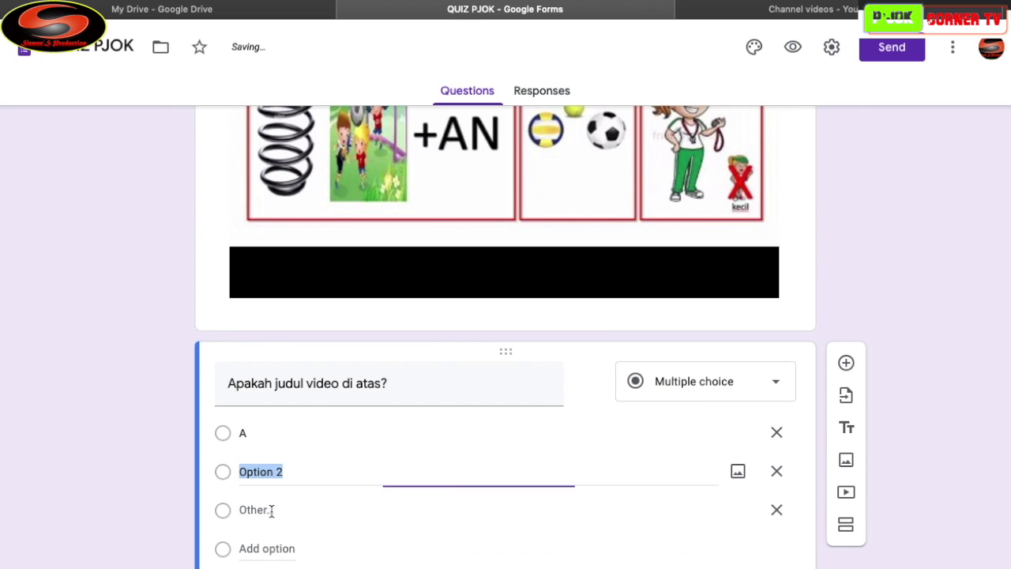
pyautogui.write('B')
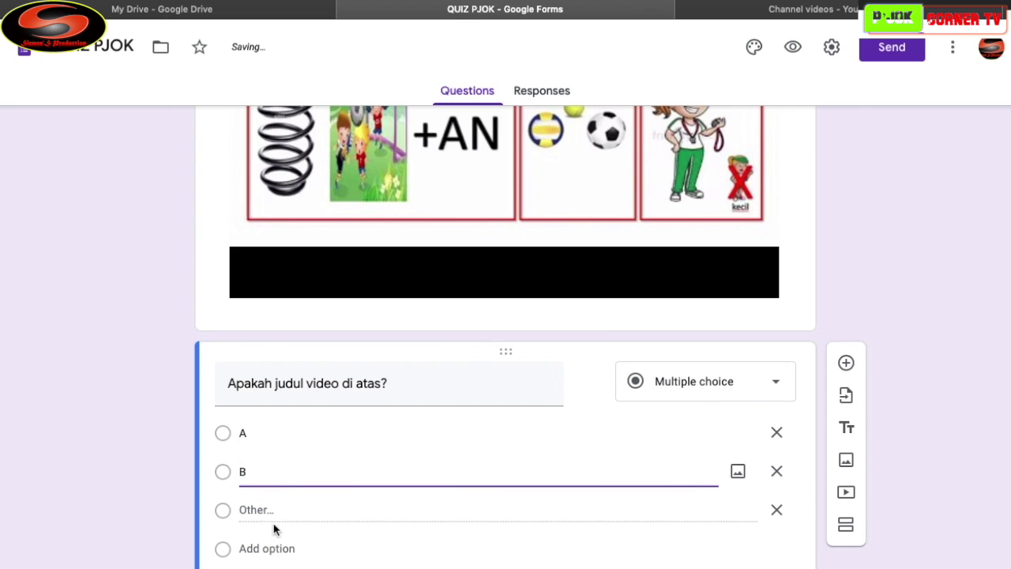
pyautogui.click(266, 548)
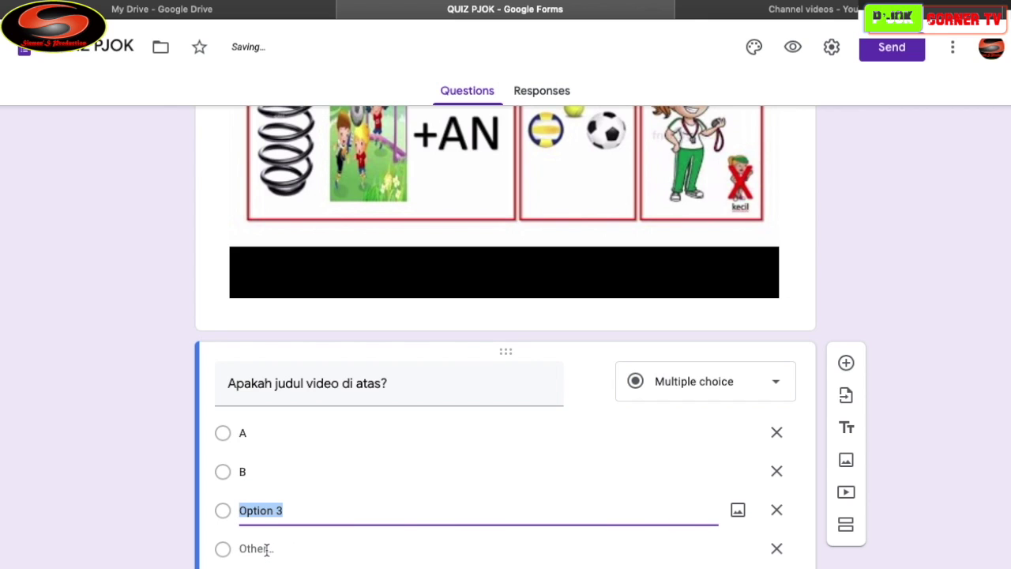
pyautogui.write('C')
pyautogui.scroll(-3, 309, 424)
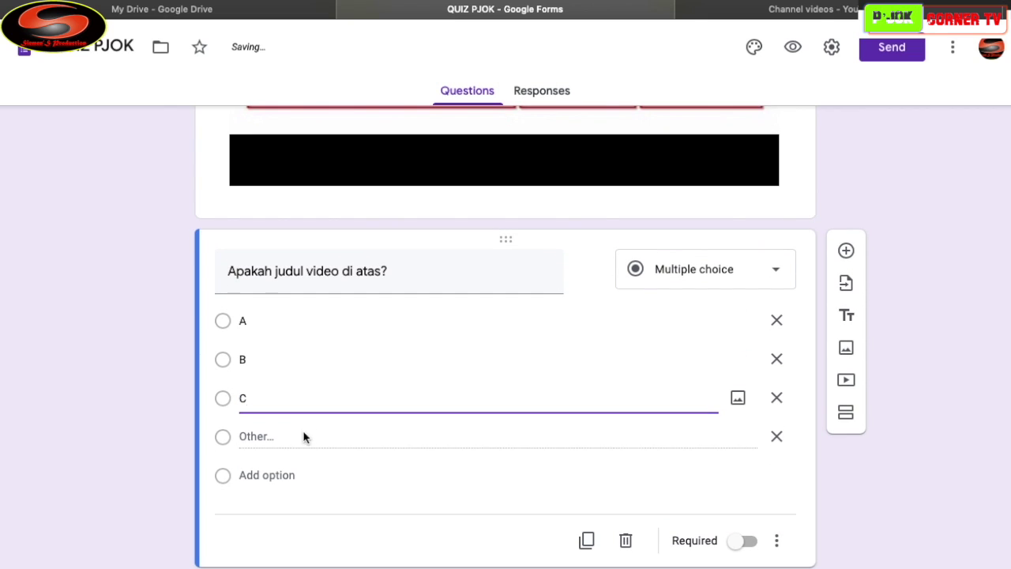
pyautogui.click(264, 477)
pyautogui.write('D')
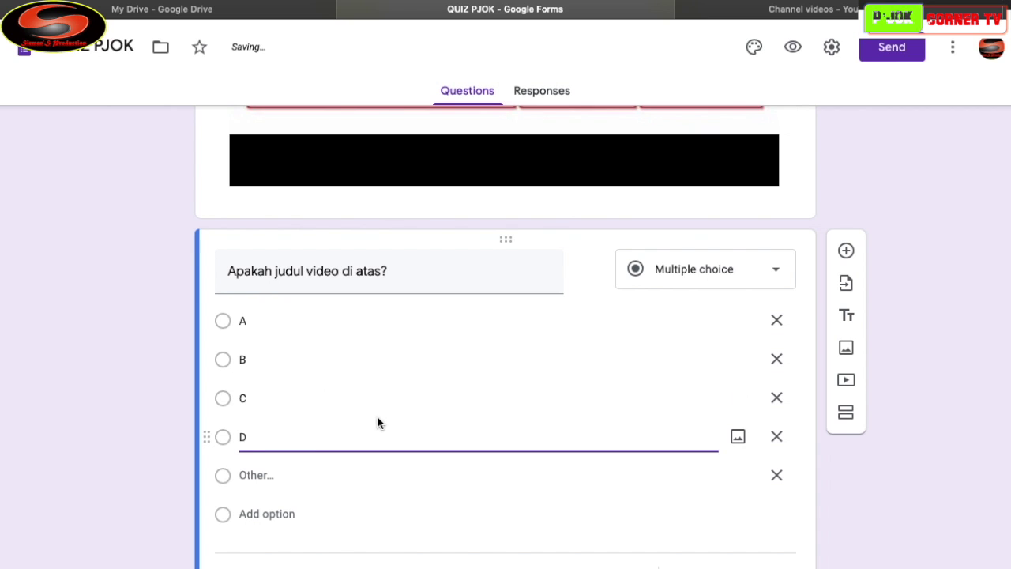
# Remove the "Other" option from the question "Apakah judul video di atas?"
pyautogui.scroll(-1, 395, 430)
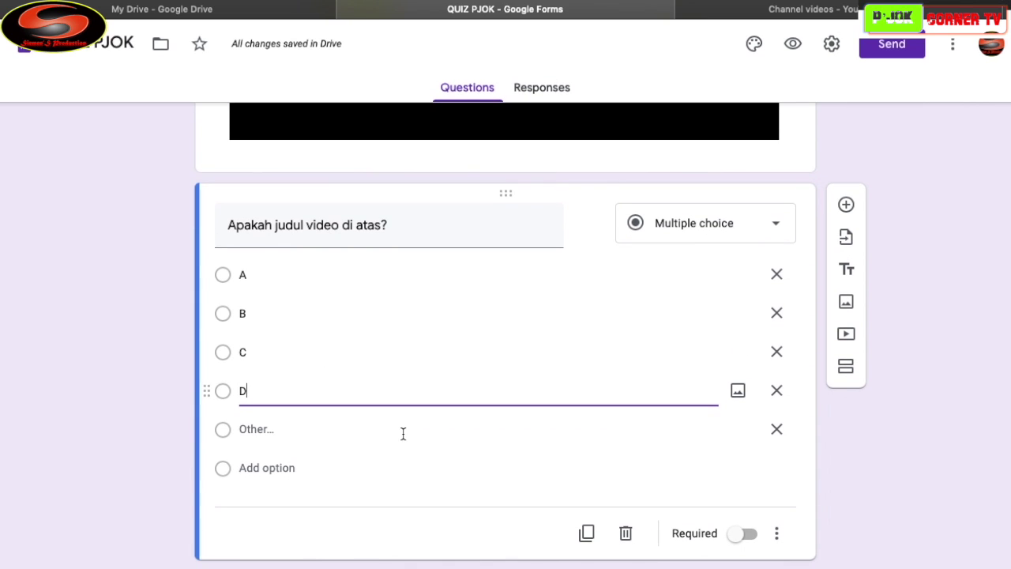
pyautogui.click(221, 277)
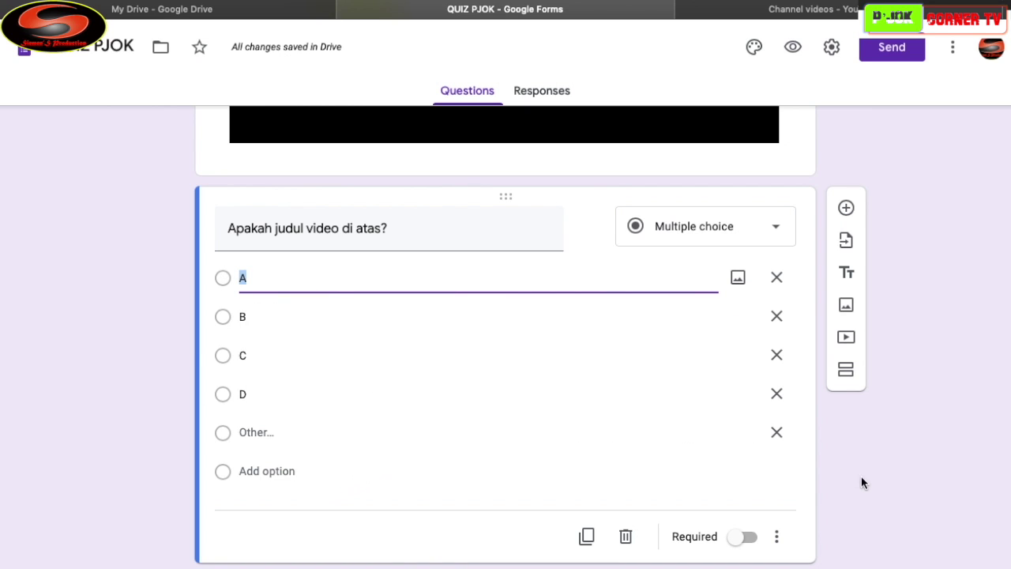
pyautogui.click(776, 432)
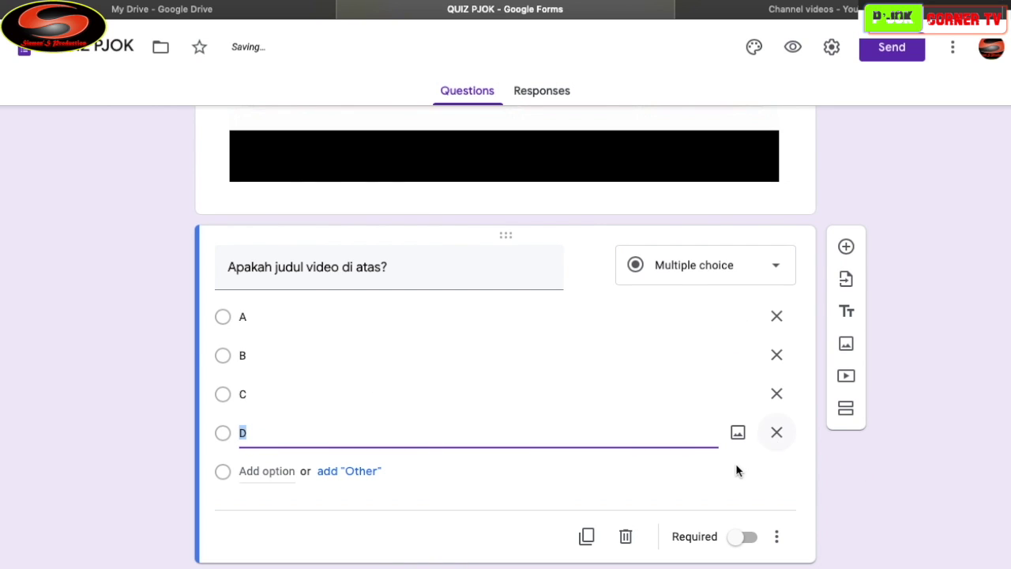
pyautogui.click(523, 469)
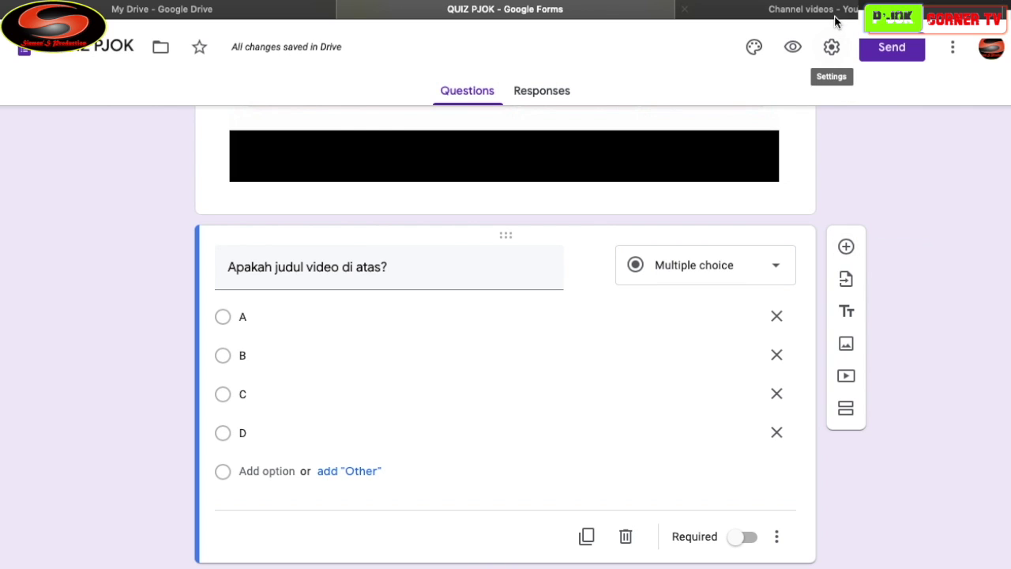
# In the form's general settings, allow respondents to edit after submit and see summary charts and text responses
pyautogui.click(831, 48)
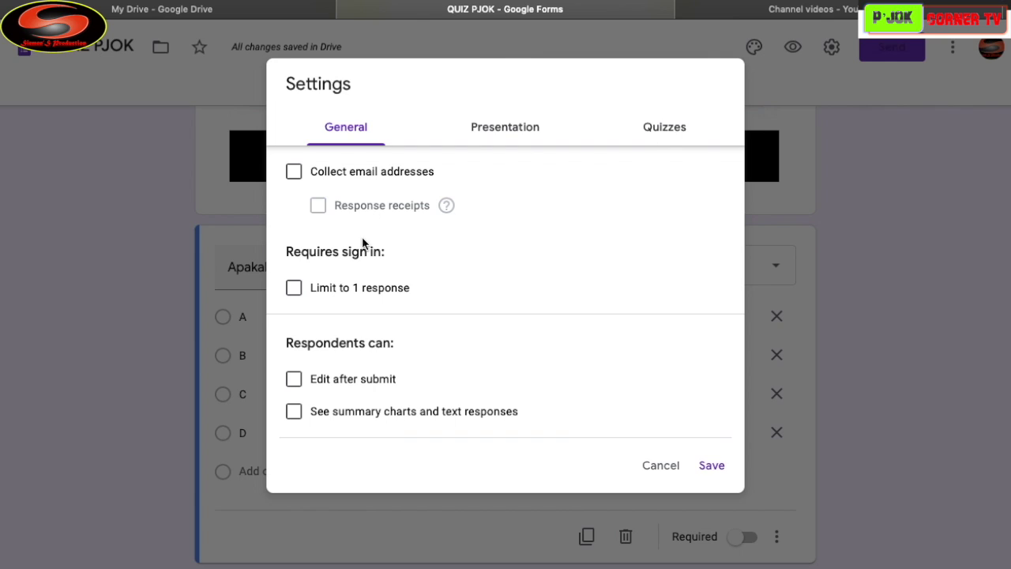
pyautogui.click(294, 288)
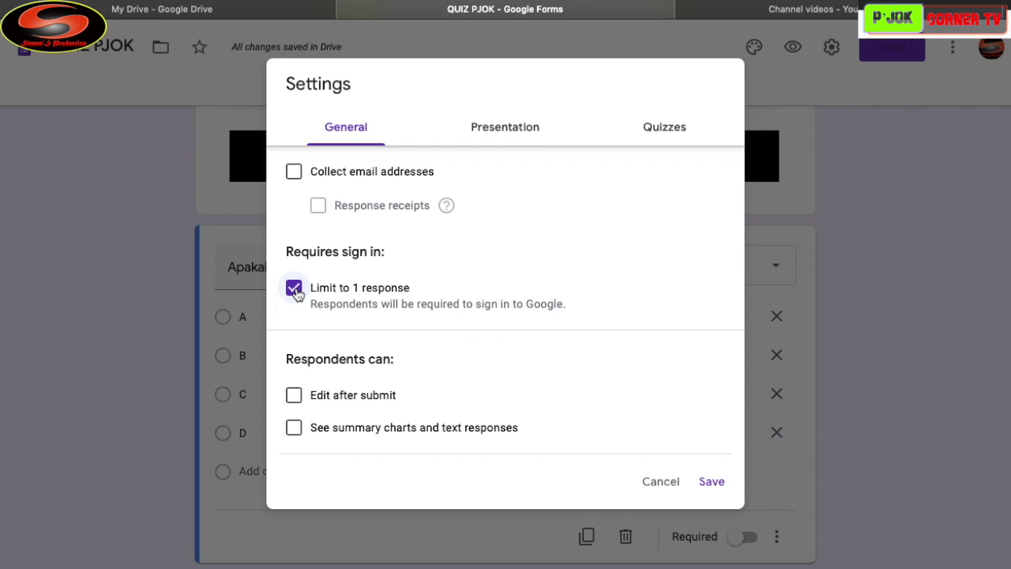
pyautogui.click(294, 289)
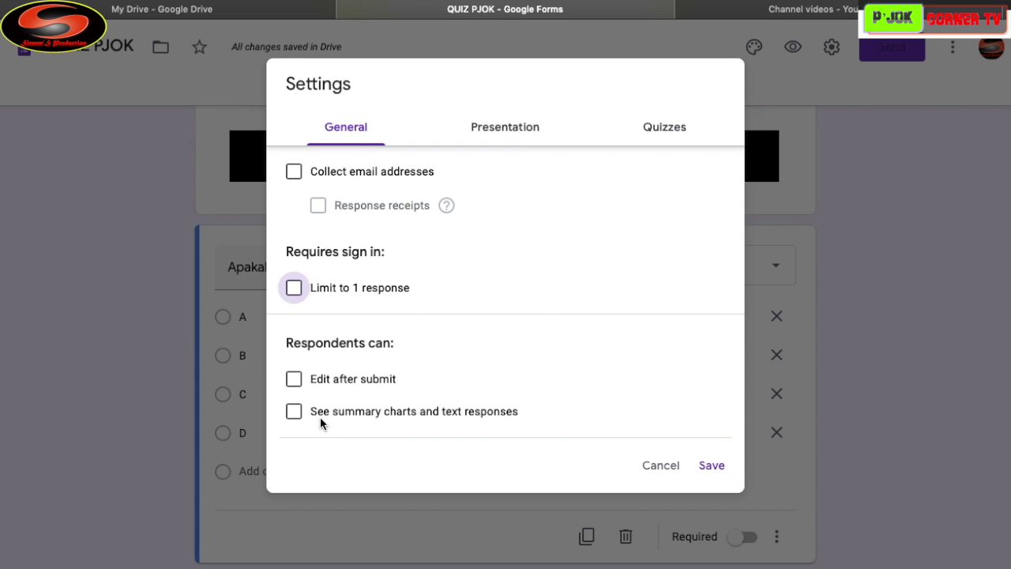
pyautogui.click(294, 381)
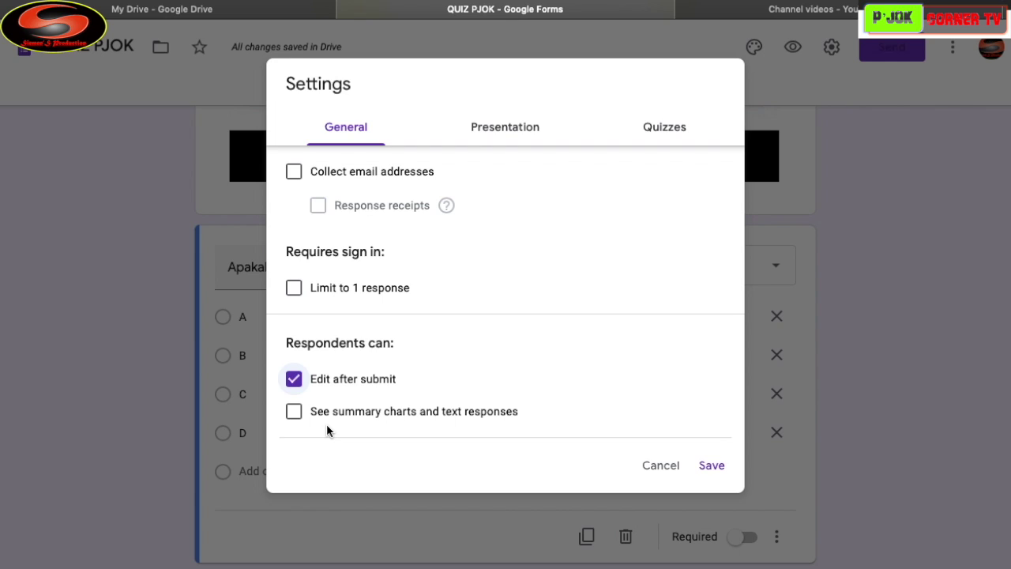
pyautogui.click(295, 416)
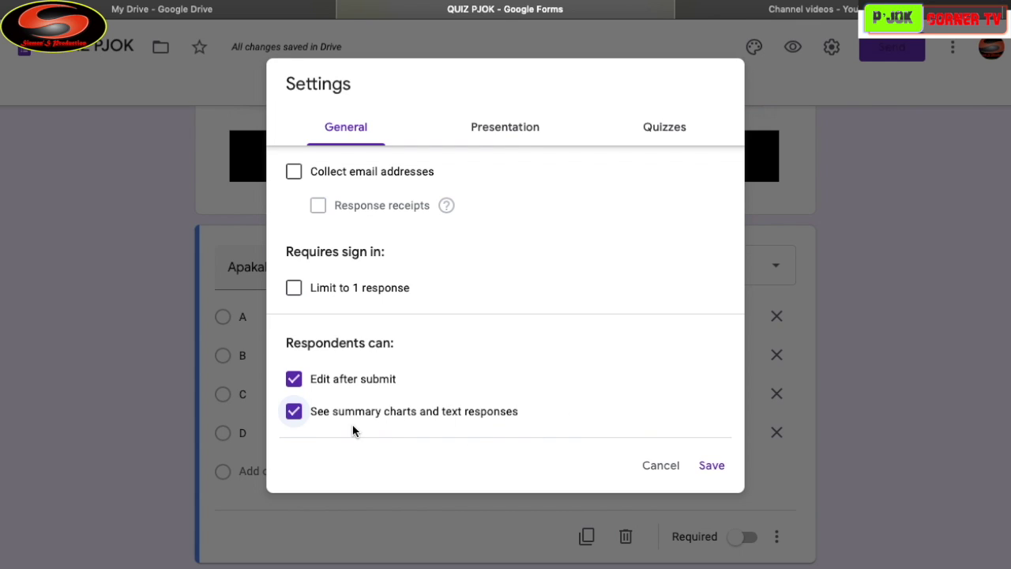
# In the presentation settings, enable the progress bar, shuffled question order and the link to submit another response
pyautogui.click(499, 130)
pyautogui.click(294, 173)
pyautogui.click(294, 205)
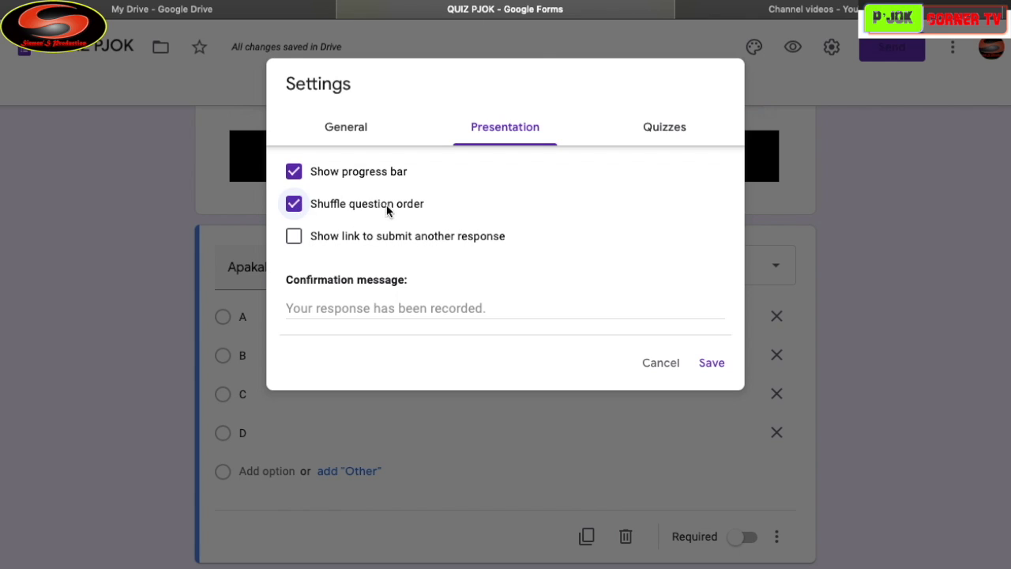
pyautogui.click(295, 239)
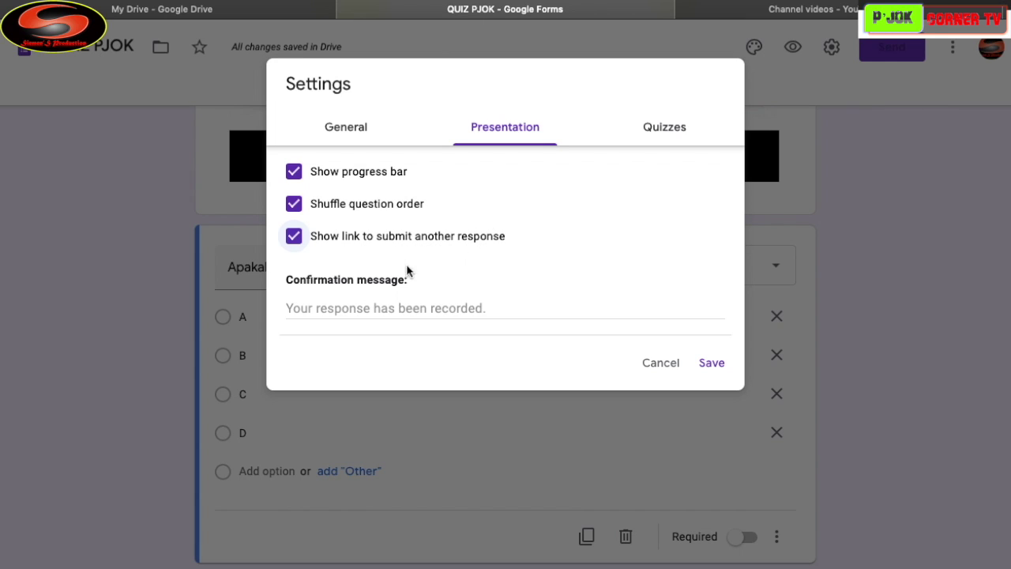
# Set the form's confirmation message to "TERIMAKASIH"
pyautogui.click(397, 311)
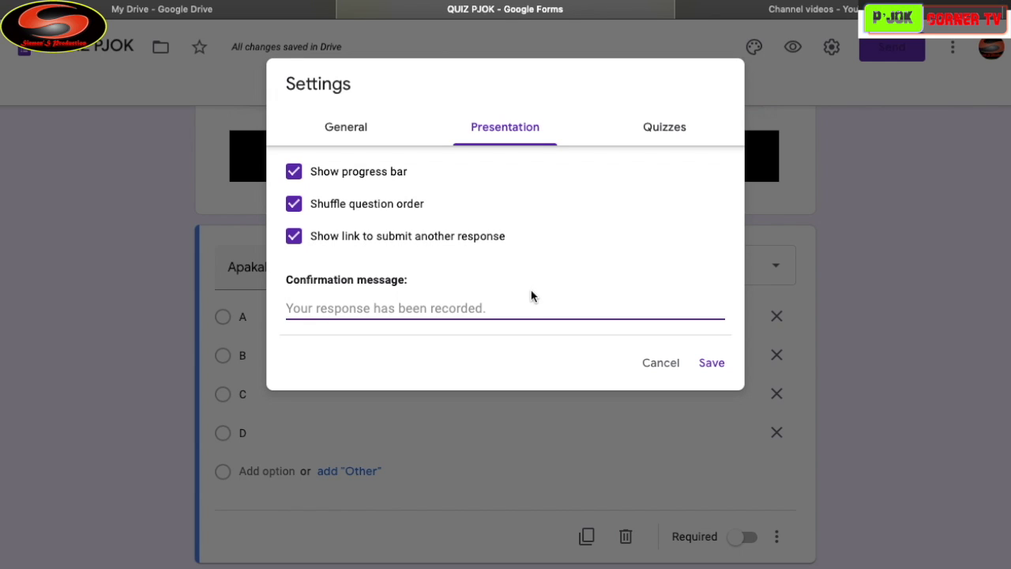
pyautogui.write('TERI')
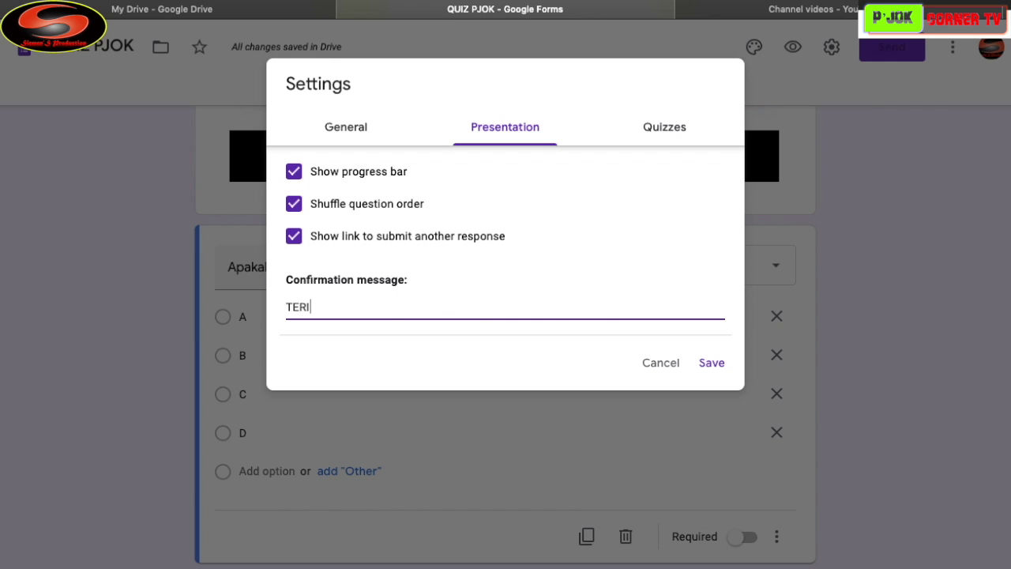
pyautogui.write('MAKASIH')
# Make the form a quiz with its default quiz options and save the settings
pyautogui.click(665, 128)
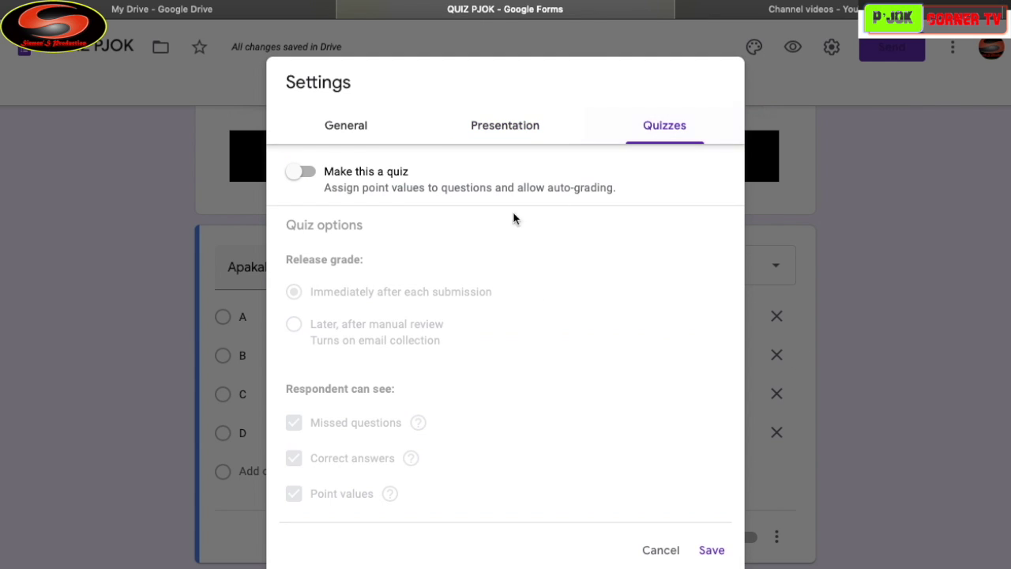
pyautogui.click(308, 172)
pyautogui.scroll(-1, 543, 304)
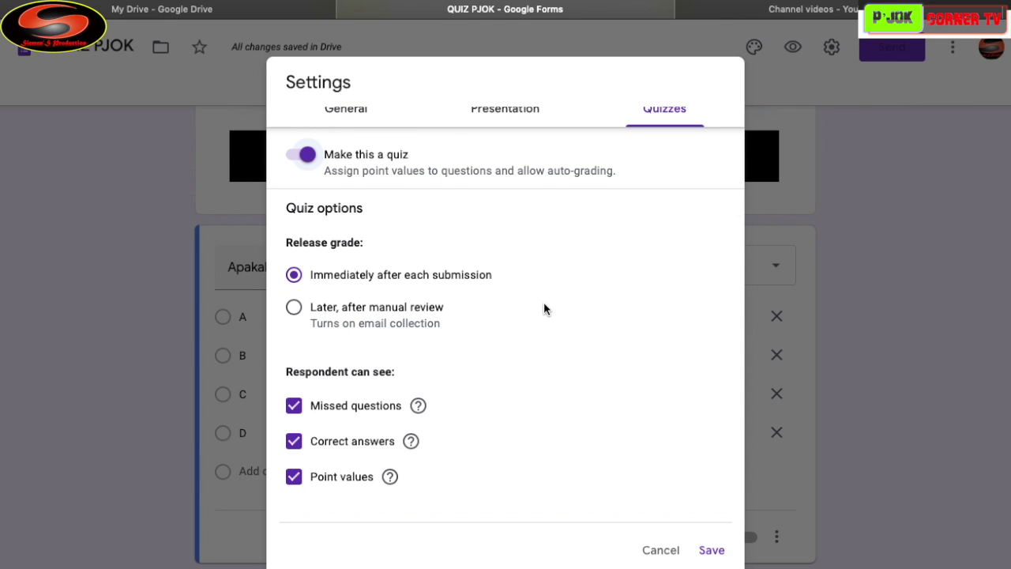
pyautogui.click(711, 550)
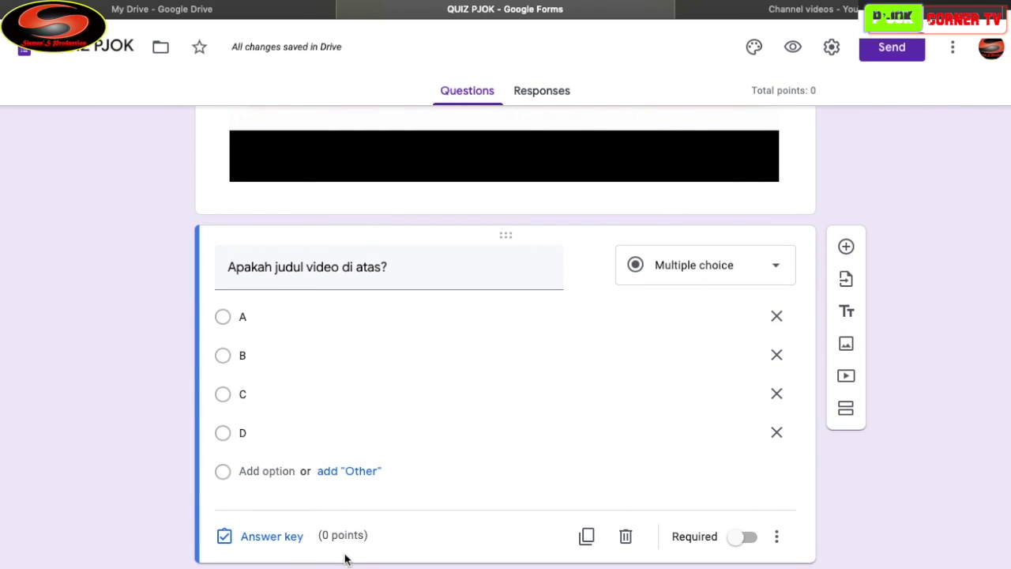
# Define the question's answer key with A as the correct answer, worth 1 point
pyautogui.click(257, 542)
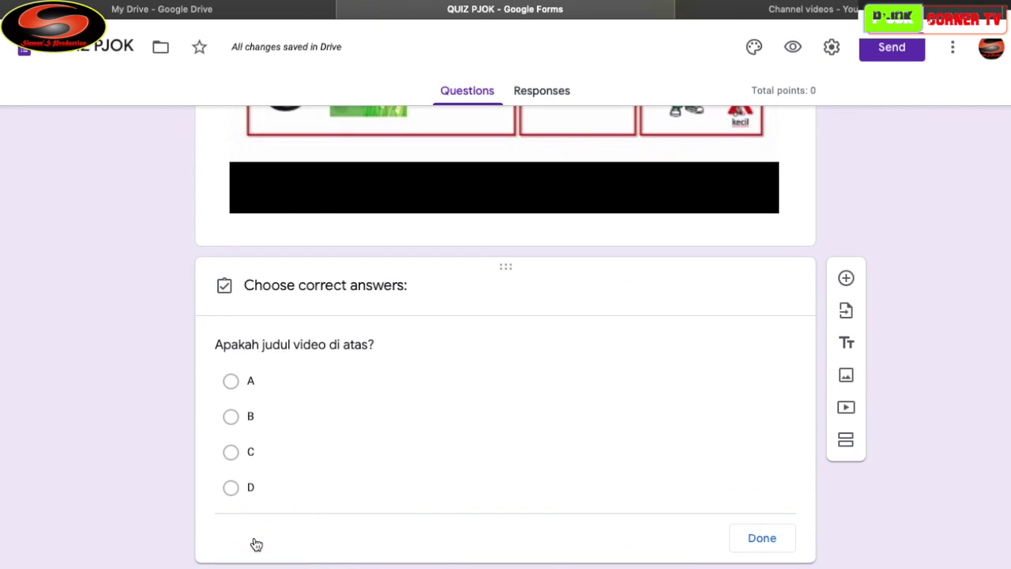
pyautogui.click(230, 384)
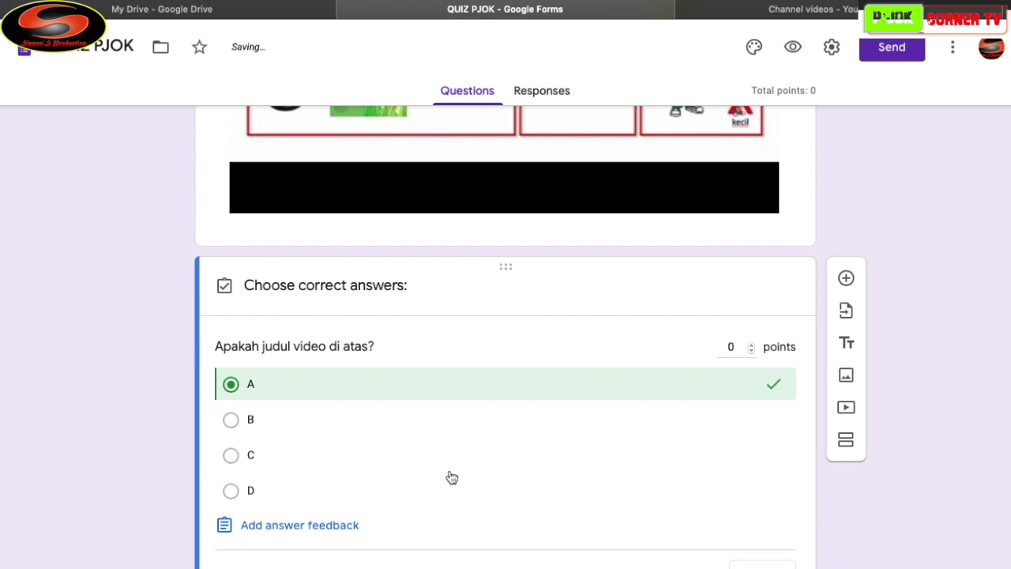
pyautogui.click(752, 345)
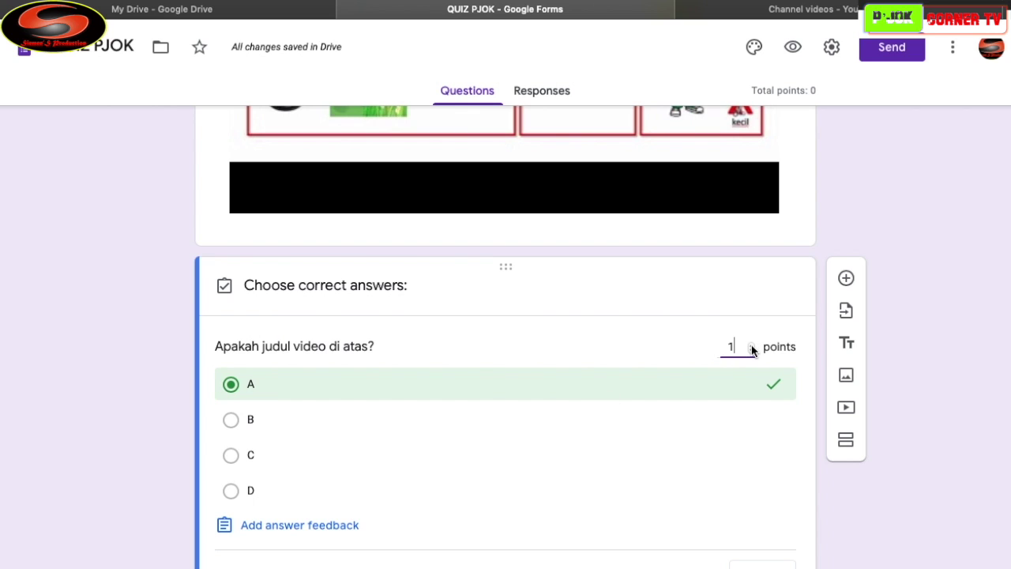
pyautogui.scroll(-1, 571, 474)
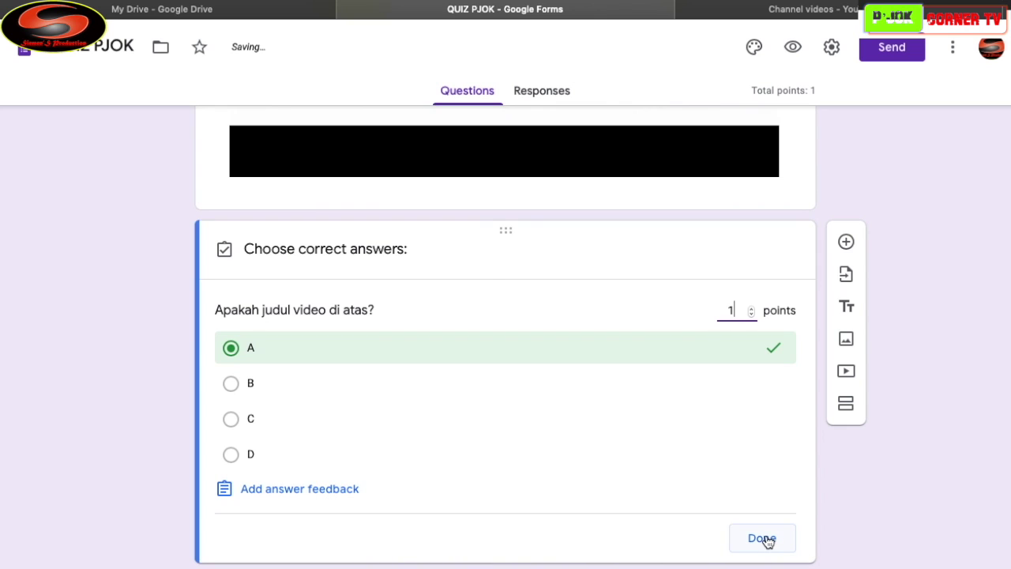
pyautogui.click(762, 539)
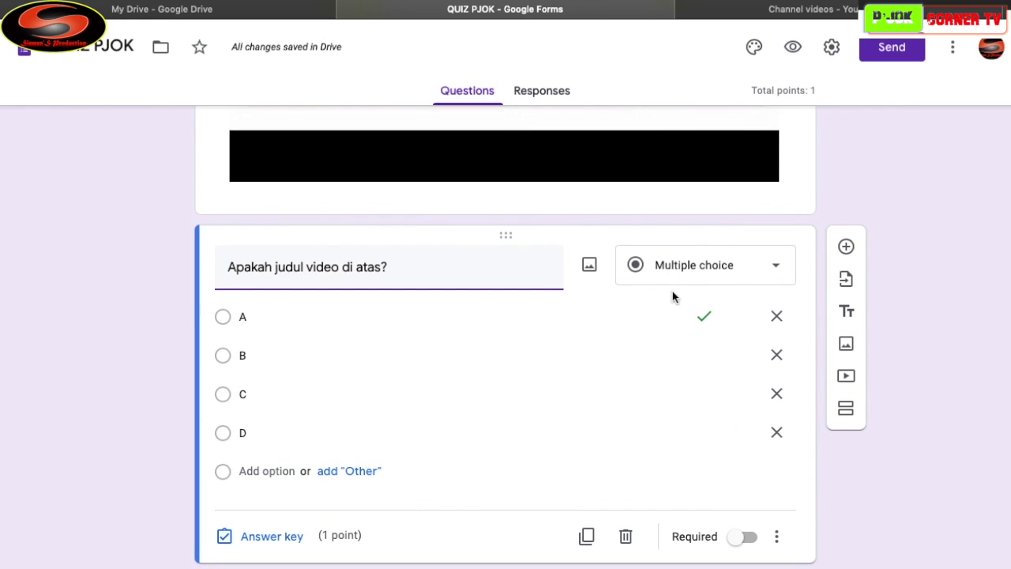
# Add a Checkboxes question below the multiple-choice question and title it "APAKAH JUDUL VIDEO DI ATAS?"
pyautogui.scroll(2, 458, 338)
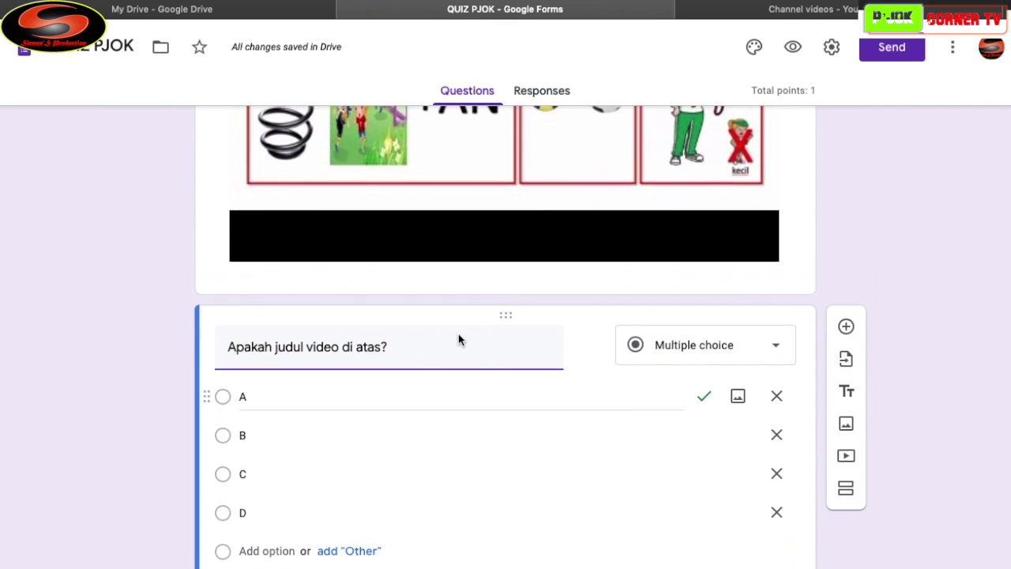
pyautogui.scroll(-2, 458, 338)
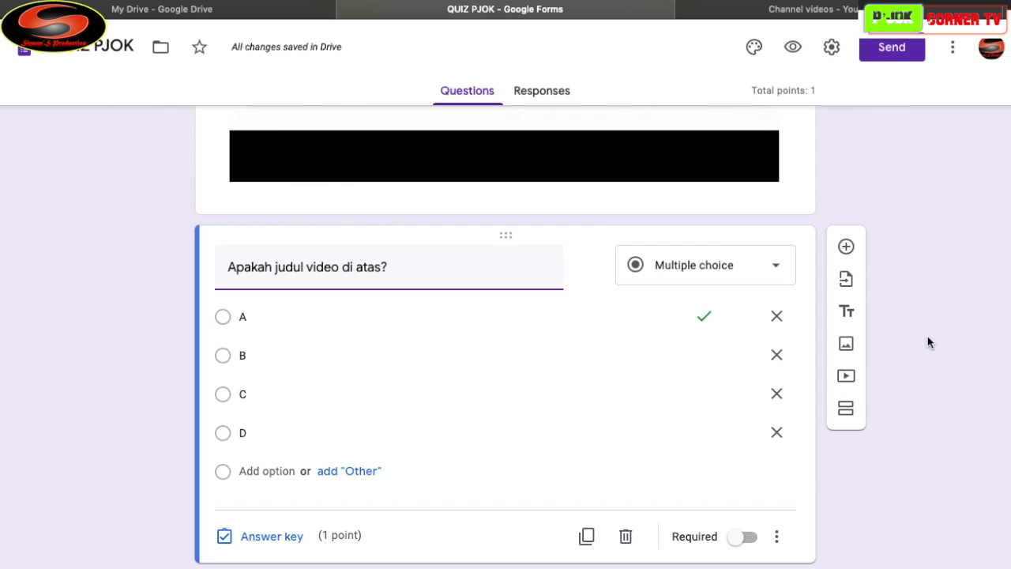
pyautogui.click(847, 247)
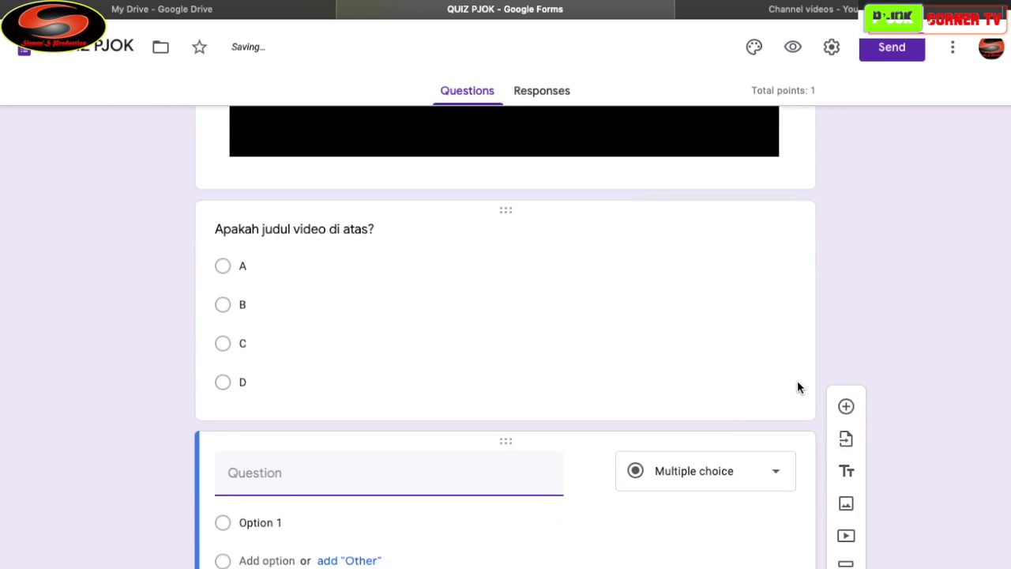
pyautogui.click(777, 385)
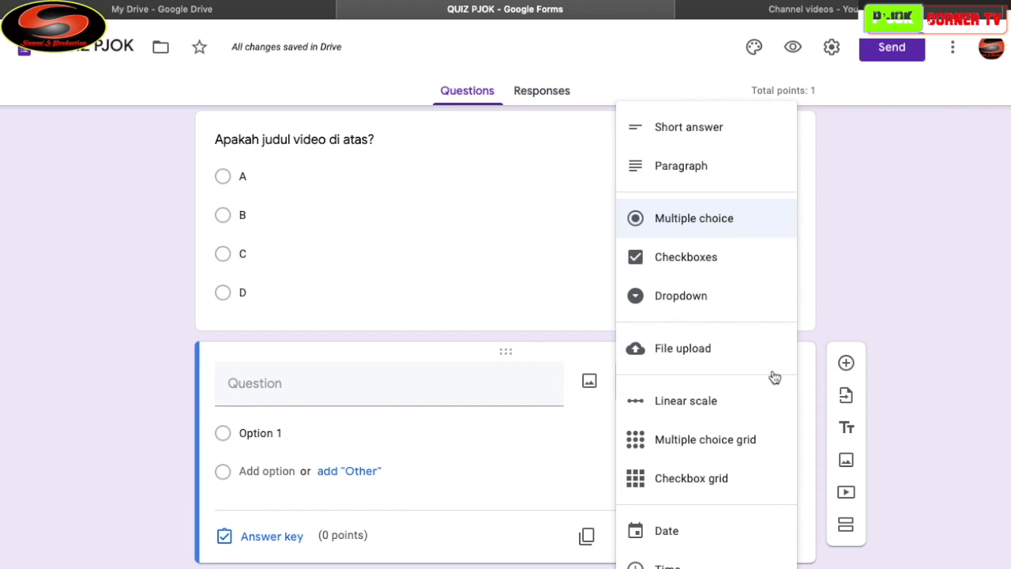
pyautogui.click(705, 258)
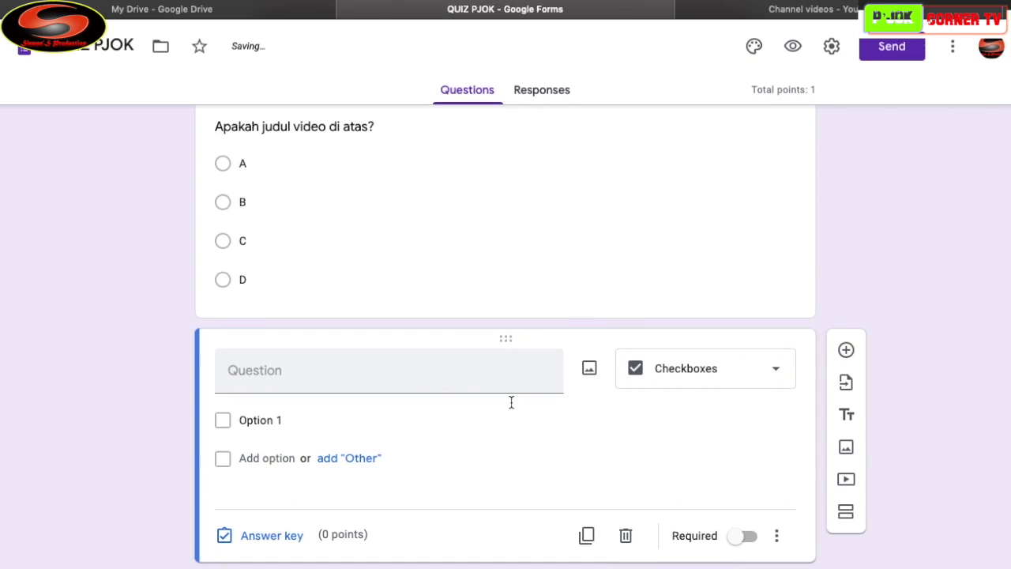
pyautogui.click(422, 370)
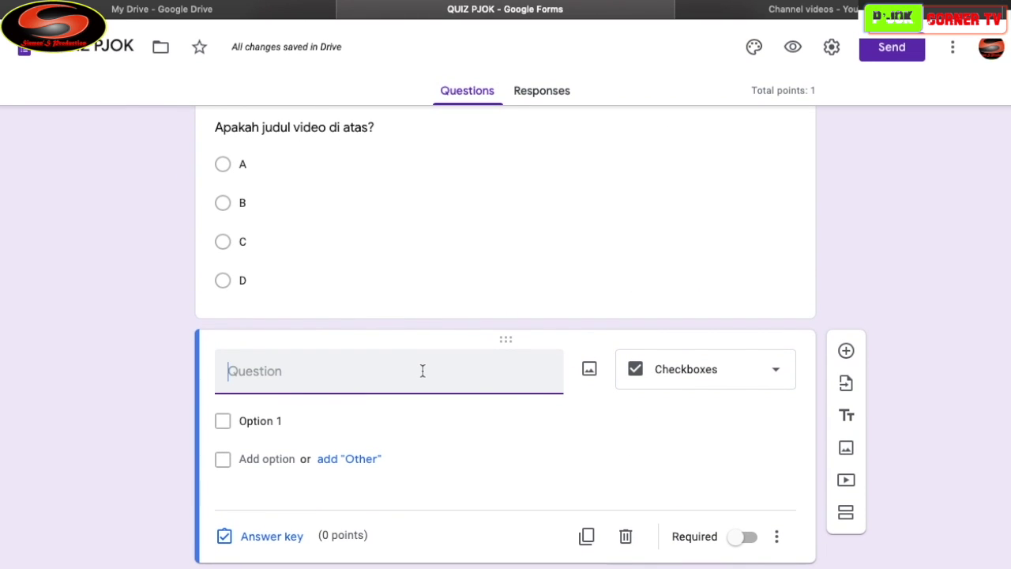
pyautogui.write('APAKAH JUDUL VI')
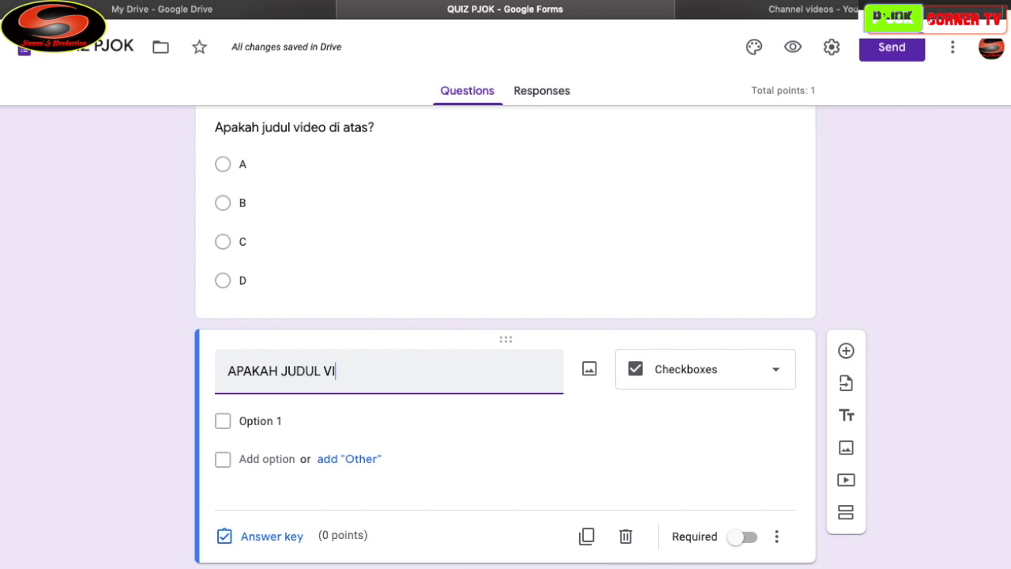
pyautogui.write('DEO DI ATA')
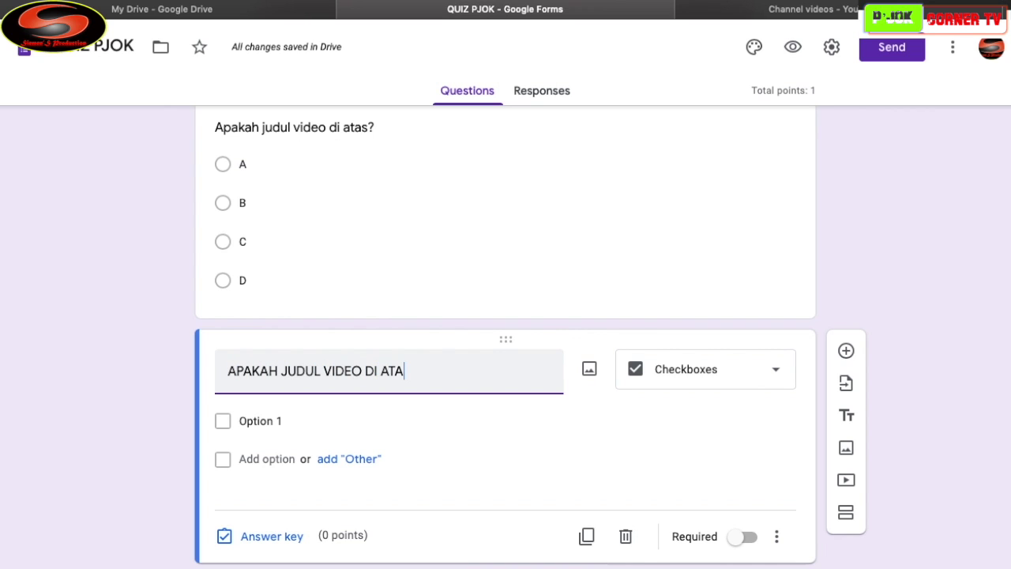
pyautogui.write('S?')
# Give the checkboxes question the four answer options A, AB, B and BC
pyautogui.click(255, 421)
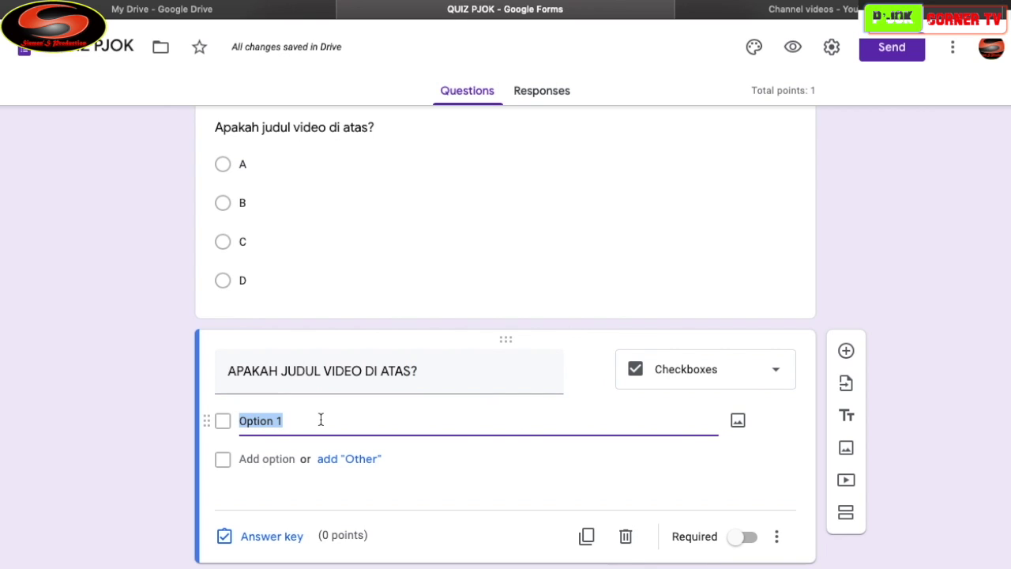
pyautogui.write('A')
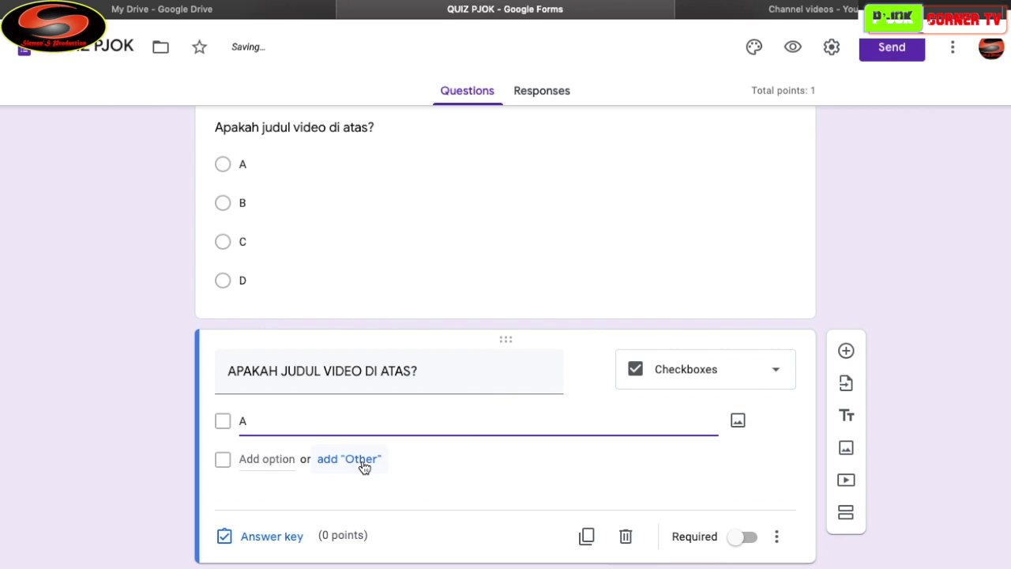
pyautogui.click(273, 458)
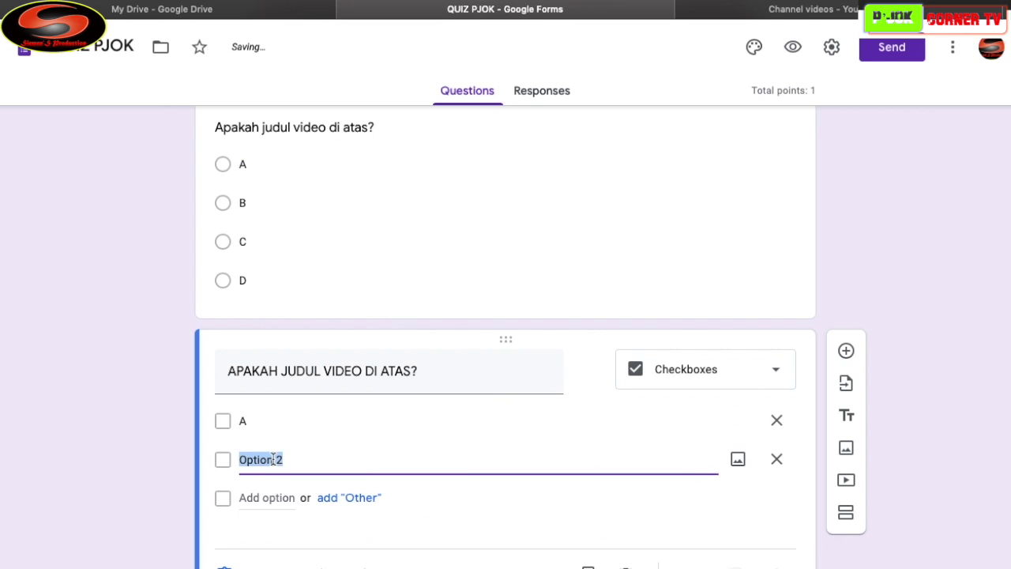
pyautogui.write('AB')
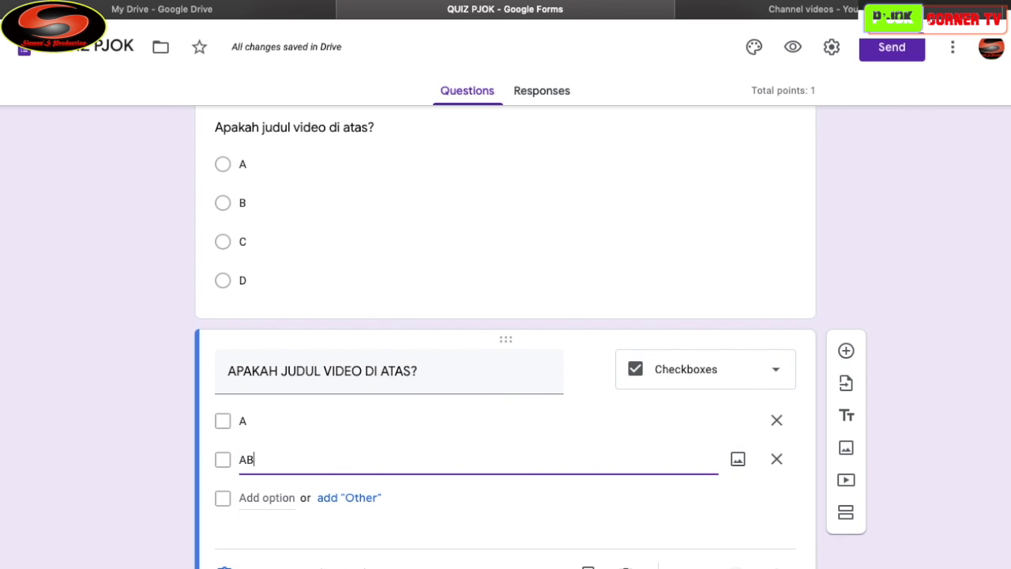
pyautogui.click(260, 497)
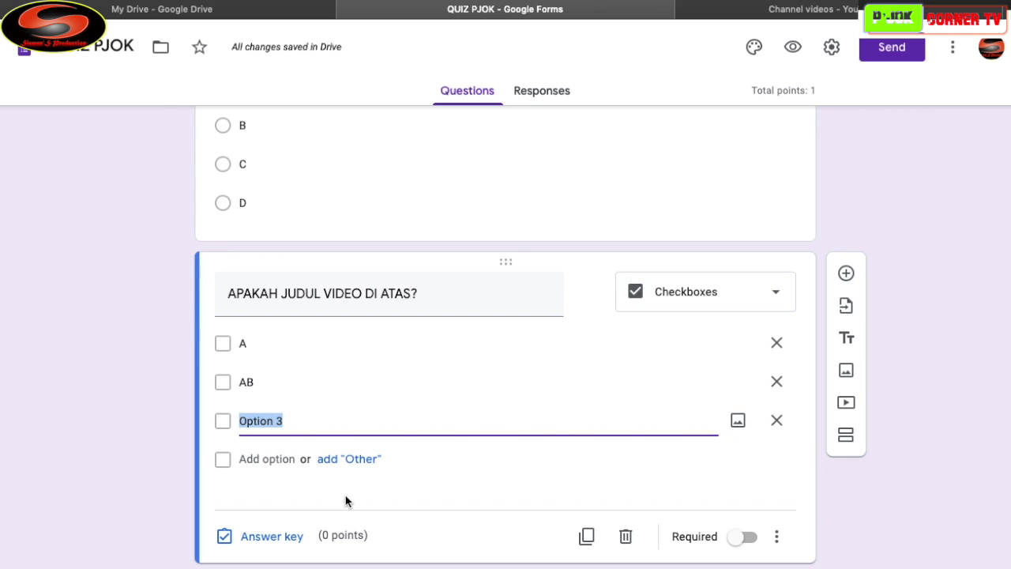
pyautogui.write('B')
pyautogui.click(286, 458)
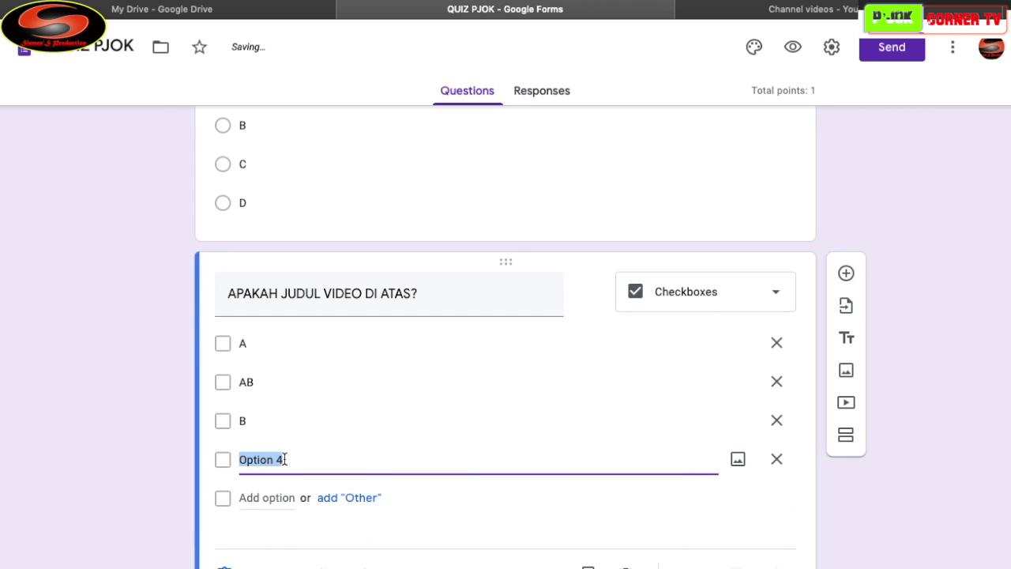
pyautogui.write('BC')
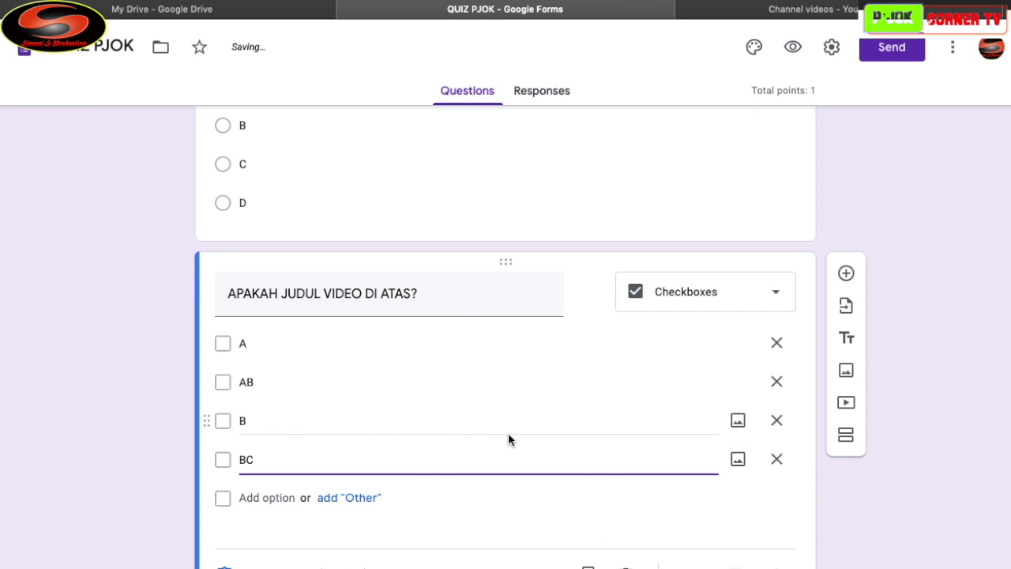
# Define the checkboxes question's answer key with A and AB as correct answers, worth 1 point
pyautogui.scroll(-1, 514, 439)
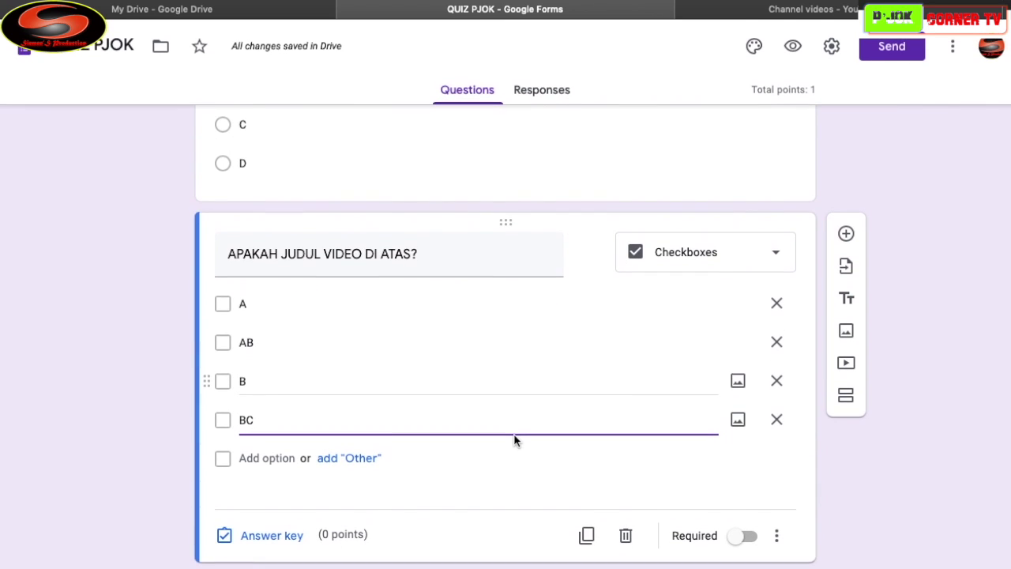
pyautogui.click(269, 539)
pyautogui.click(229, 384)
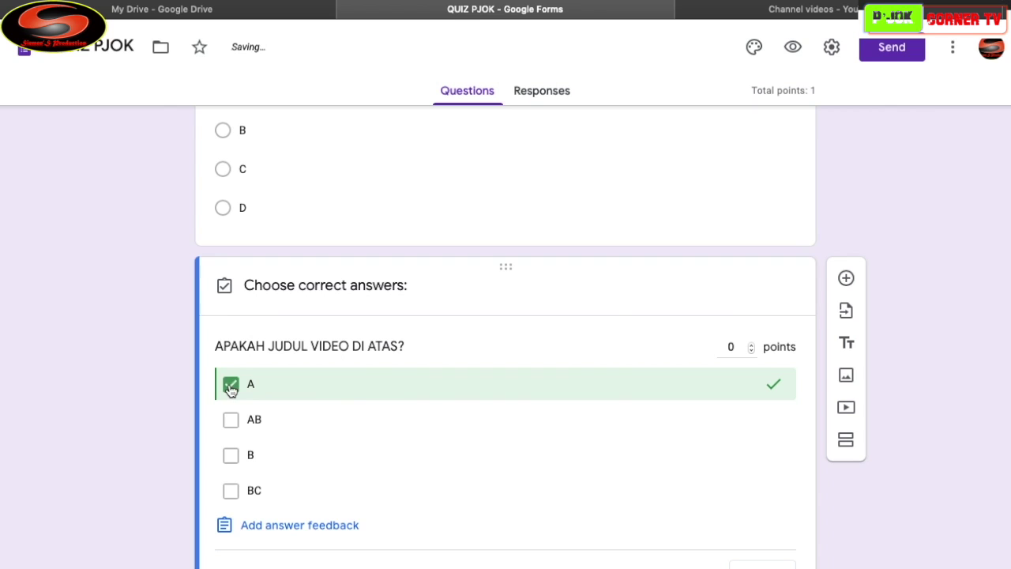
pyautogui.click(230, 420)
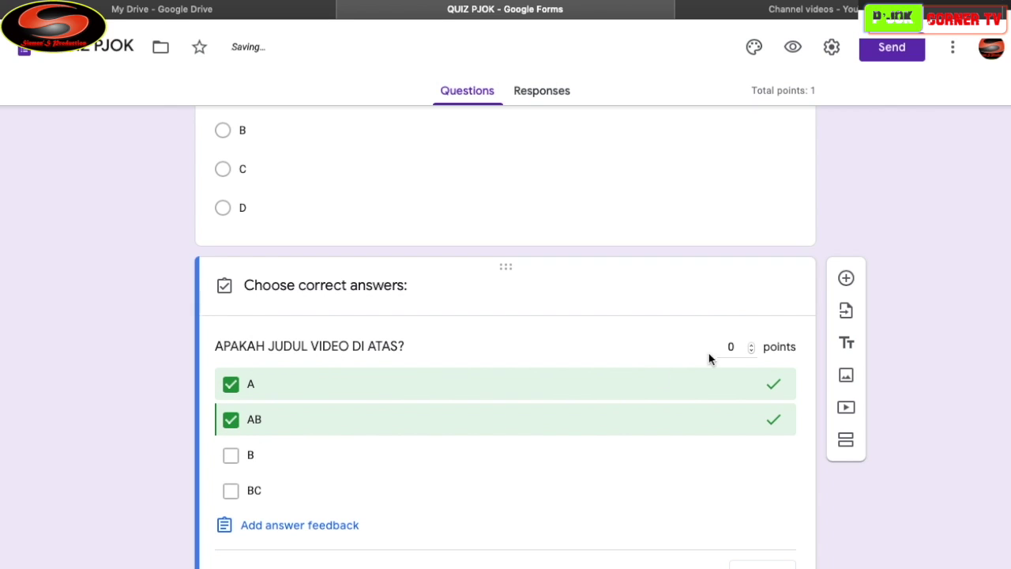
pyautogui.click(750, 345)
pyautogui.scroll(-1, 717, 439)
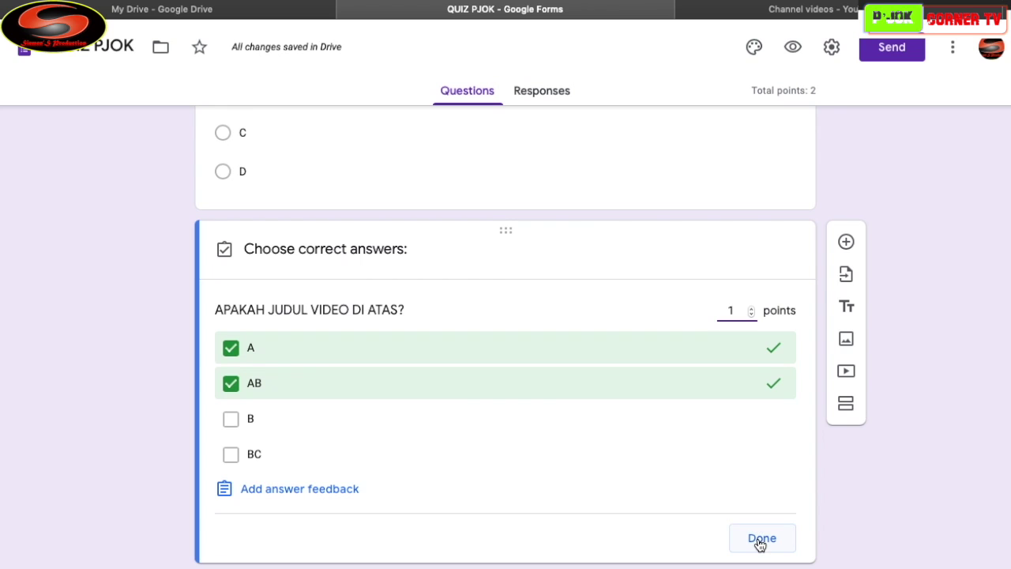
pyautogui.click(762, 540)
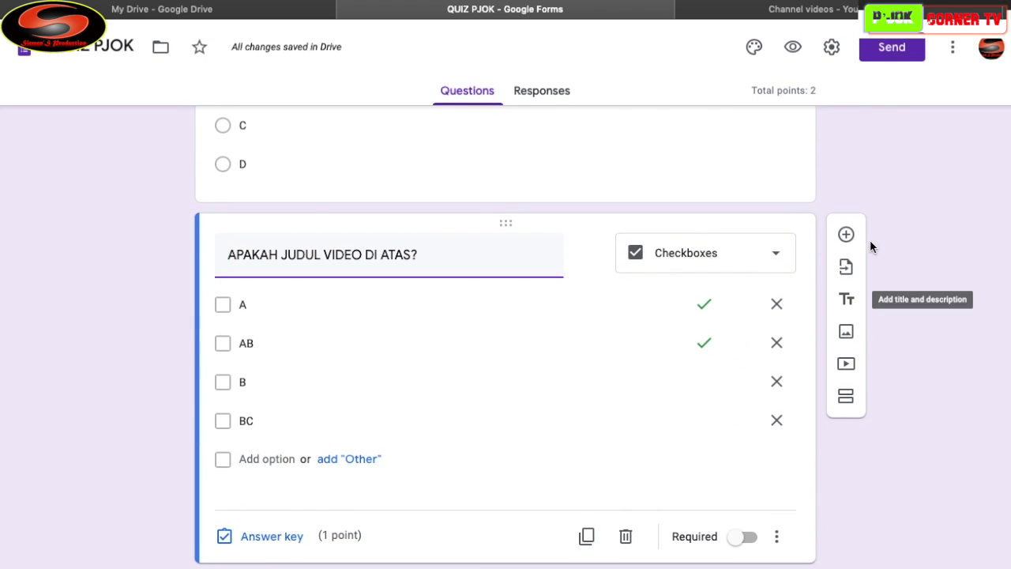
# Add another question below the checkboxes question and make it a Dropdown question
pyautogui.click(845, 236)
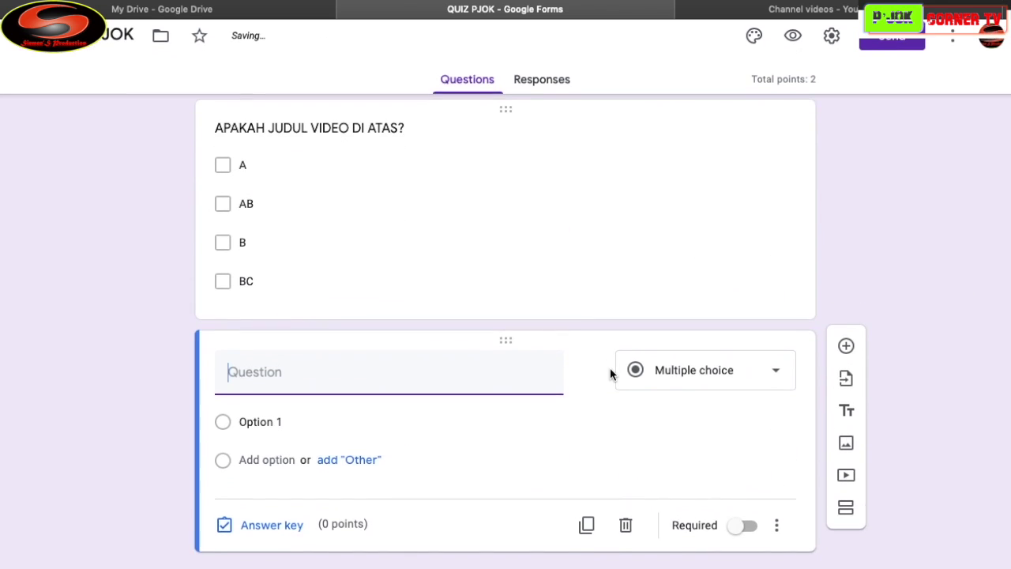
pyautogui.click(780, 385)
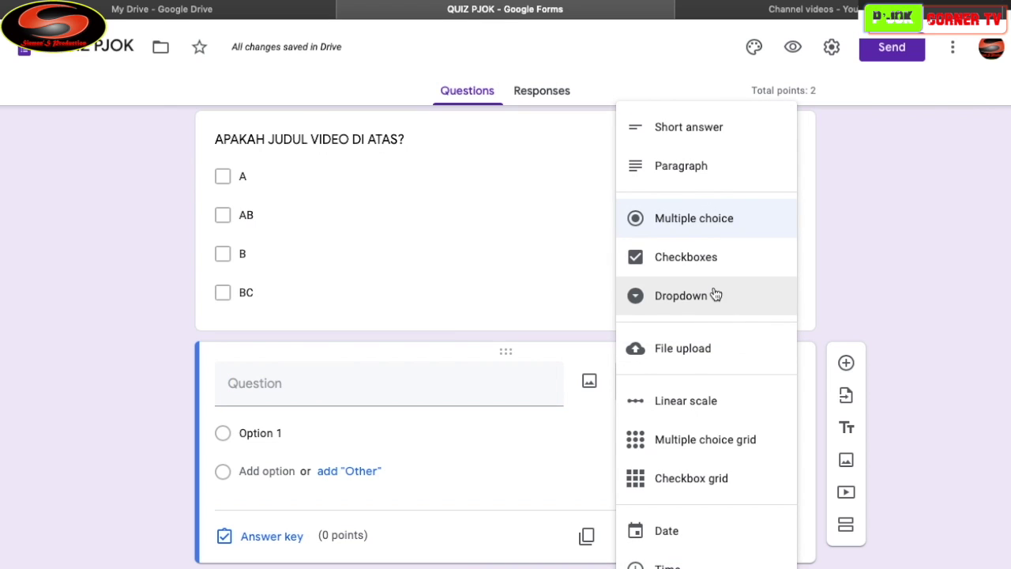
pyautogui.click(682, 301)
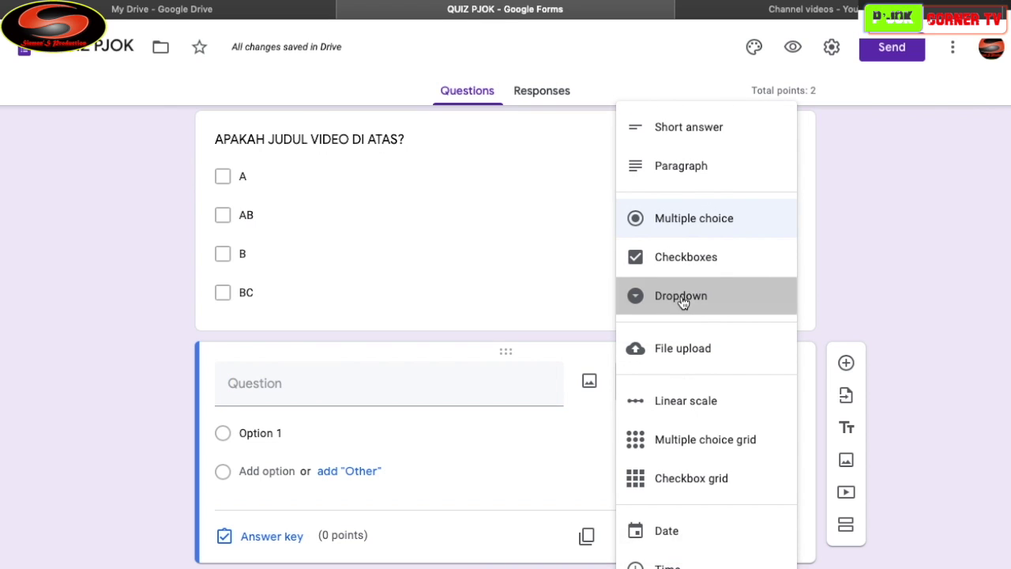
# Copy the title "APAKAH JUDUL VIDEO DI ATAS?" from the checkboxes question into the dropdown question's title
pyautogui.click(303, 387)
pyautogui.scroll(1, 406, 250)
pyautogui.tripleClick(368, 238)
pyautogui.hotkey('ctrl', 'c')
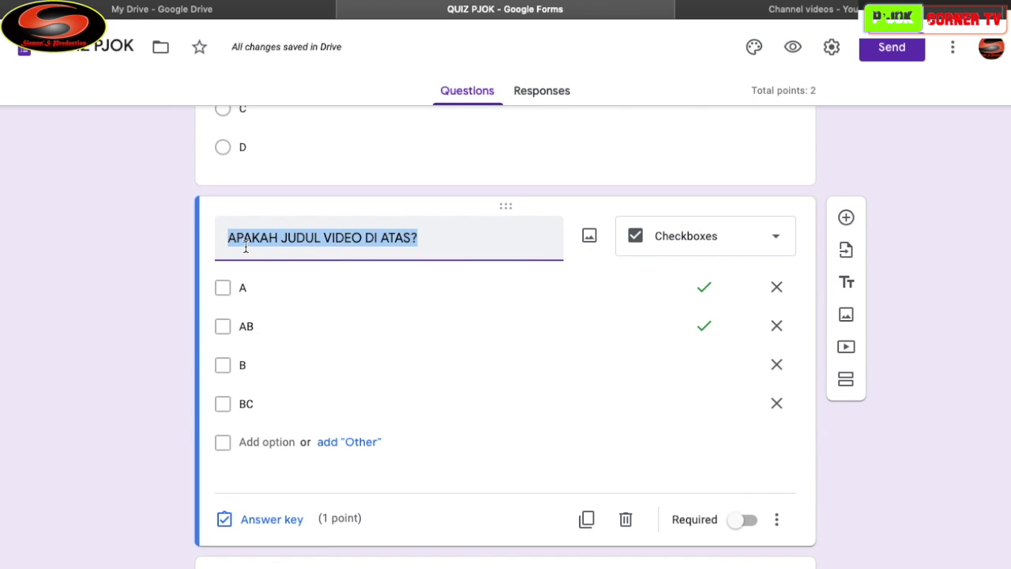
pyautogui.scroll(-2, 384, 314)
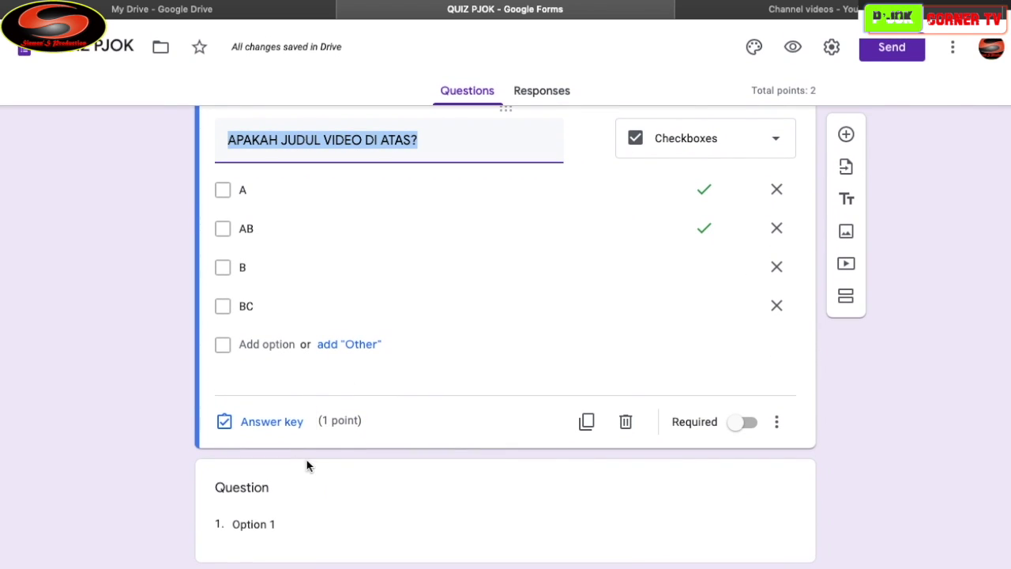
pyautogui.click(289, 489)
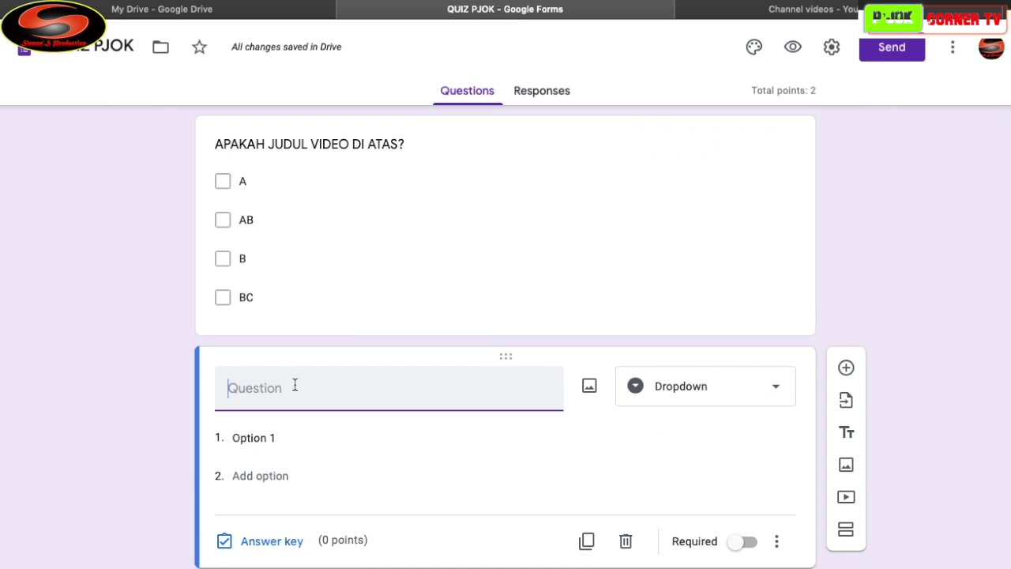
pyautogui.hotkey('ctrl', 'v')
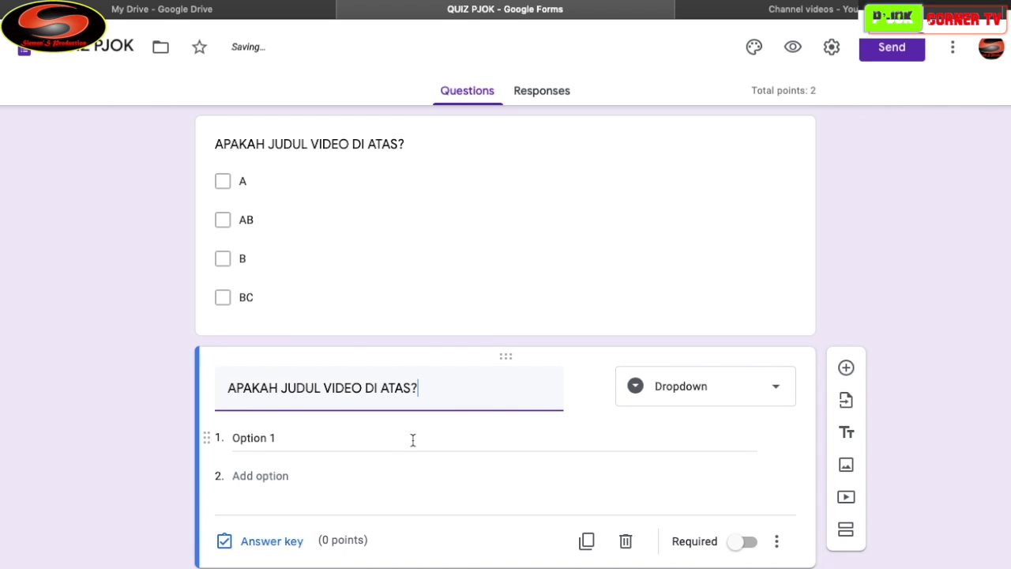
# Give the dropdown question the four answer options A, B, C and D
pyautogui.click(342, 441)
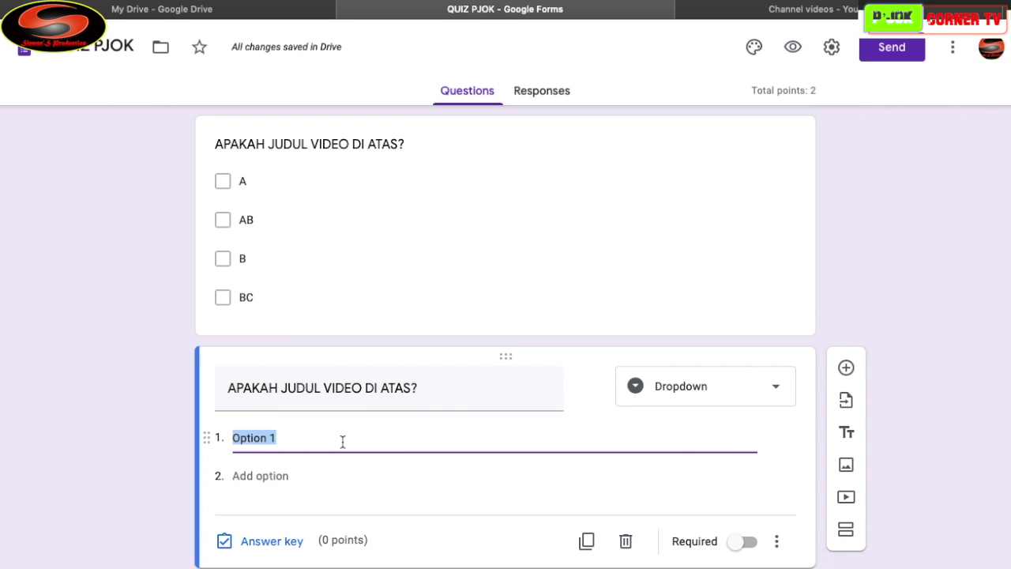
pyautogui.write('A')
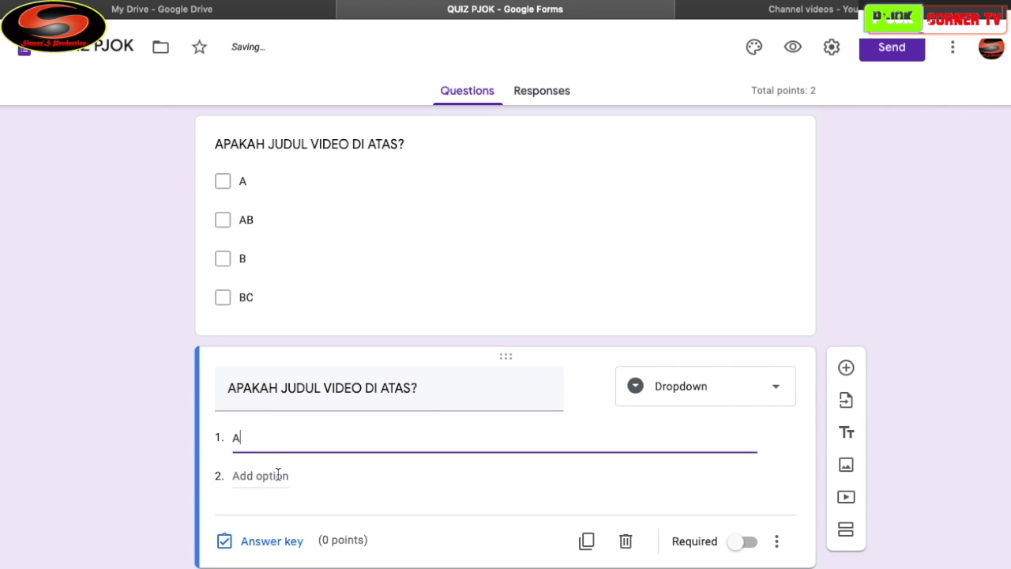
pyautogui.click(277, 476)
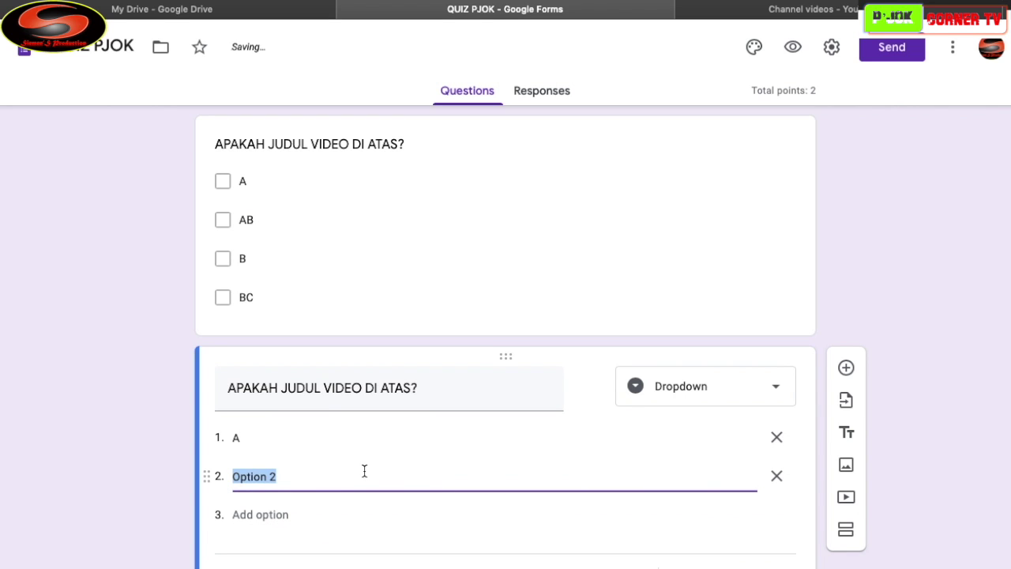
pyautogui.write('B')
pyautogui.click(271, 518)
pyautogui.write('C')
pyautogui.click(258, 469)
pyautogui.write('D')
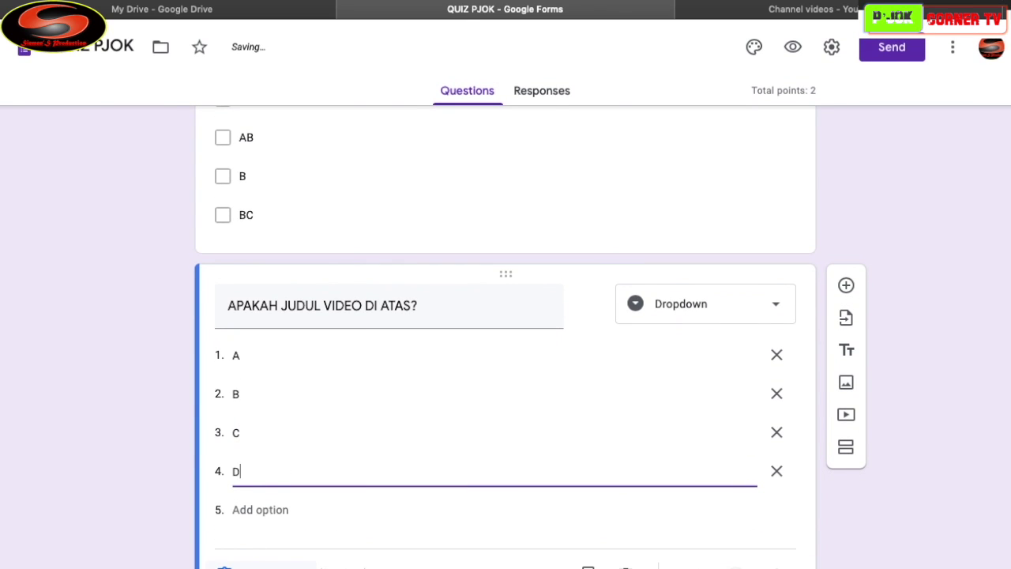
# Define the dropdown question's answer key with A as the correct answer, worth 1 point
pyautogui.click(245, 565)
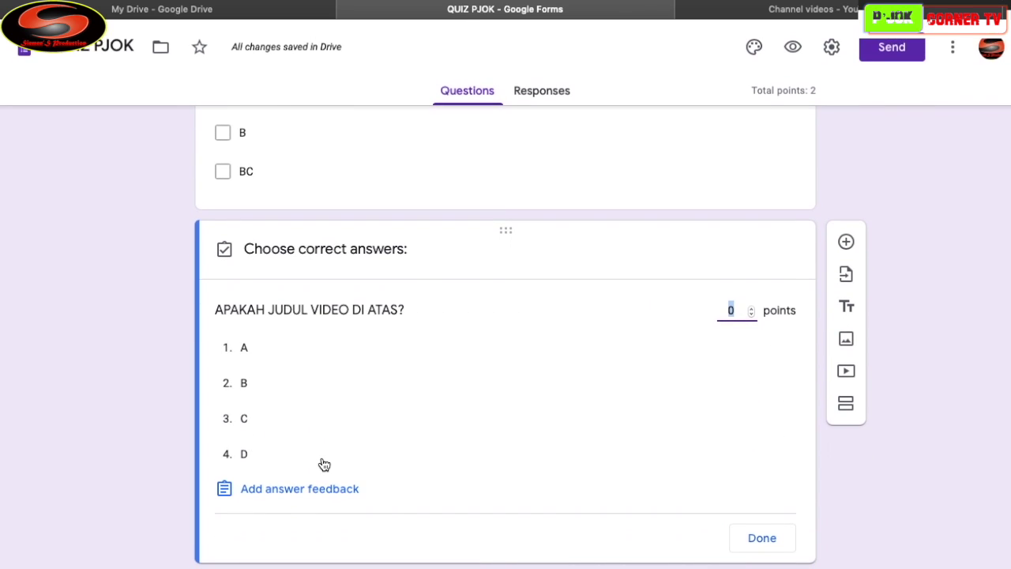
pyautogui.click(248, 348)
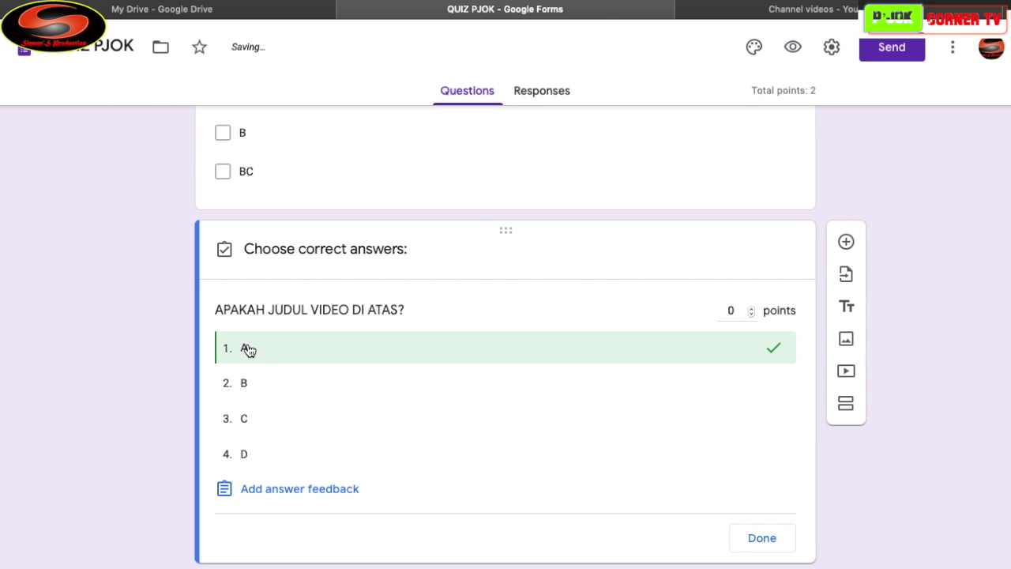
pyautogui.click(751, 309)
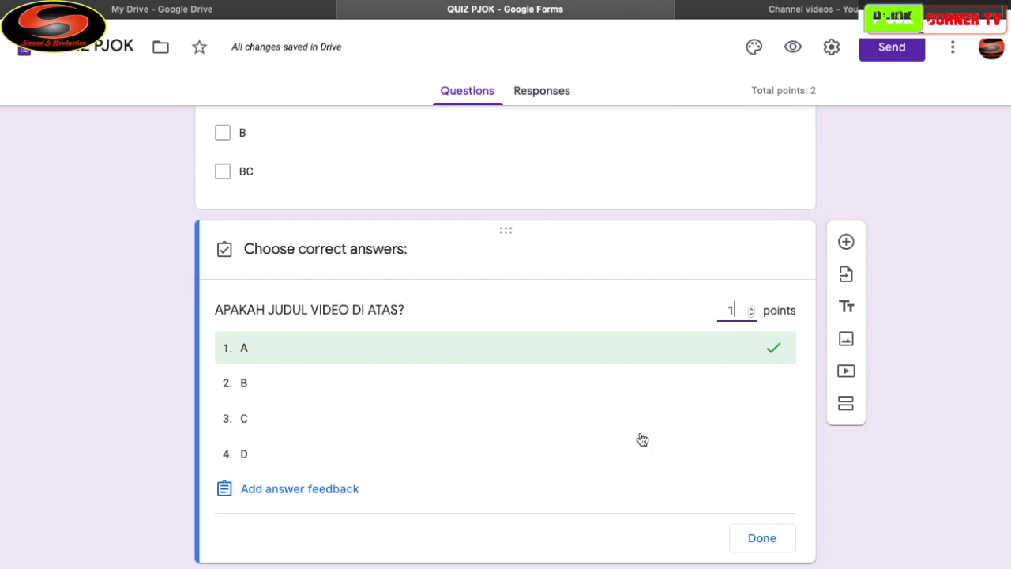
pyautogui.click(762, 538)
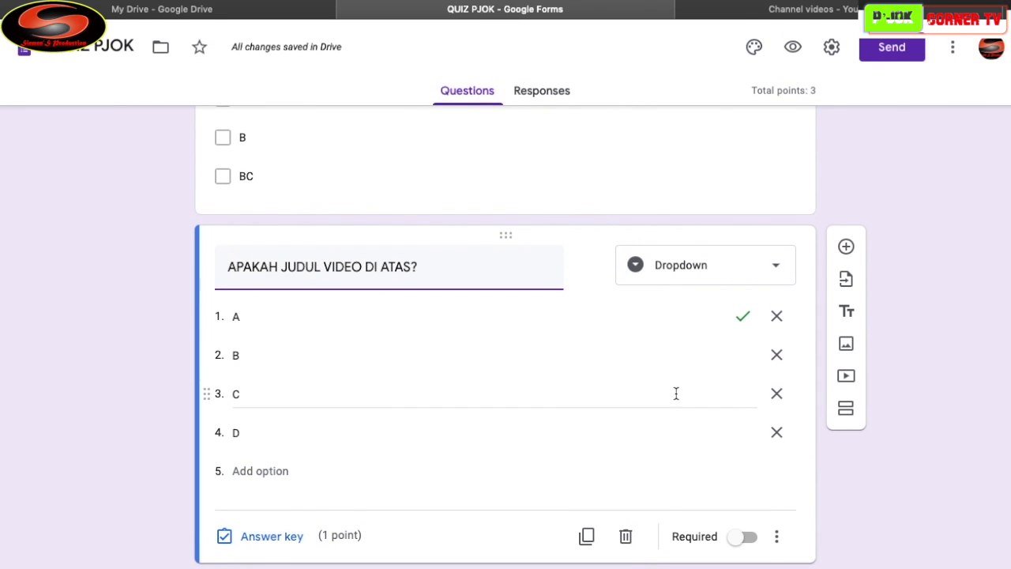
# Add a Short answer question below the dropdown question and title it "APAKAH JUDUL VIDEO DI ATAS?"
pyautogui.click(845, 248)
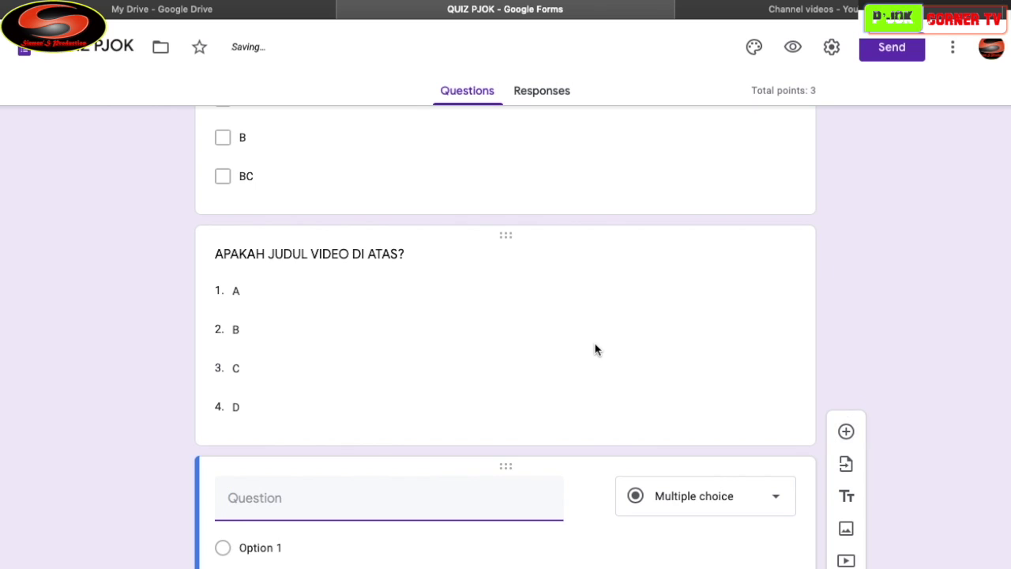
pyautogui.click(778, 388)
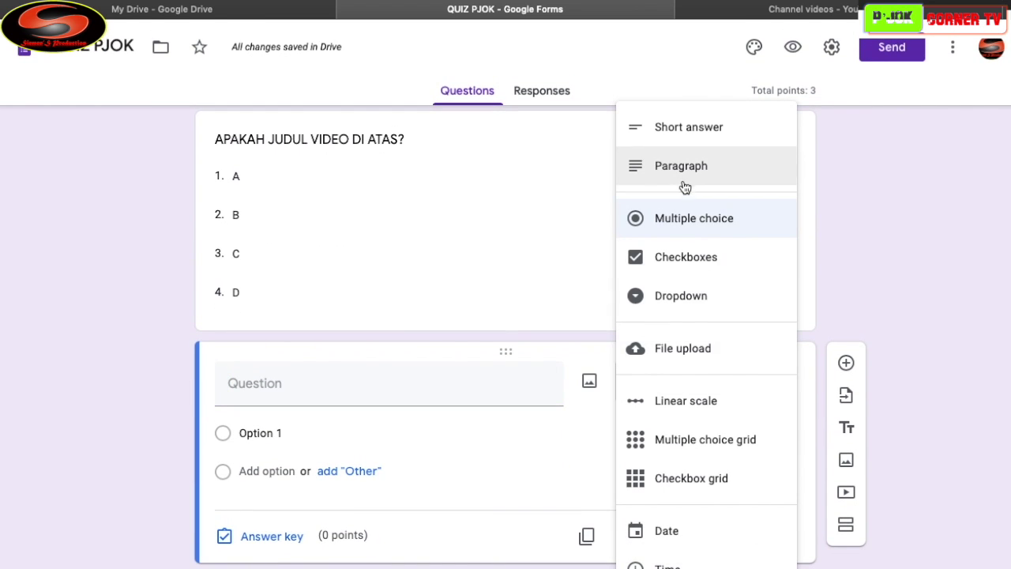
pyautogui.click(678, 128)
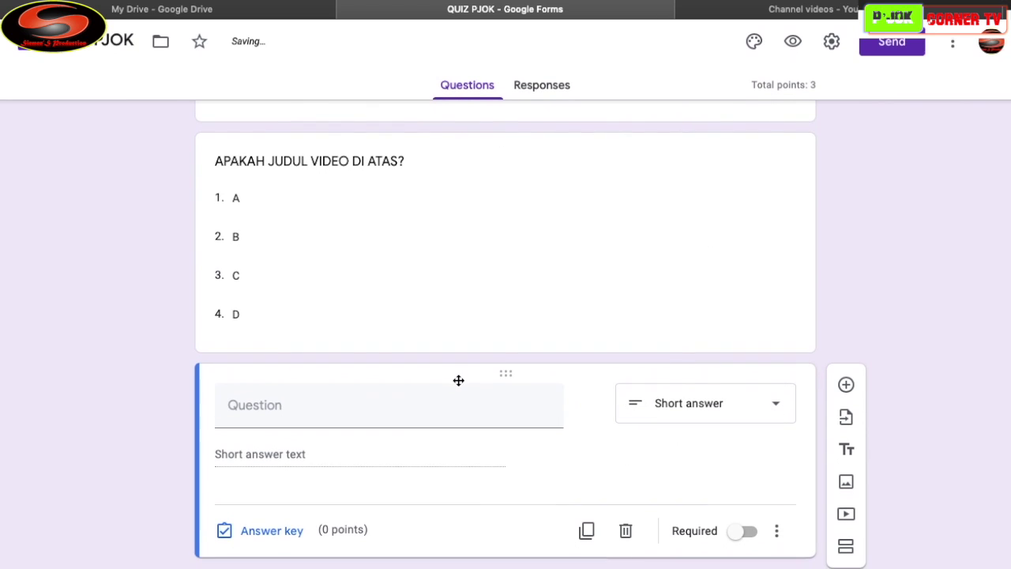
pyautogui.click(360, 414)
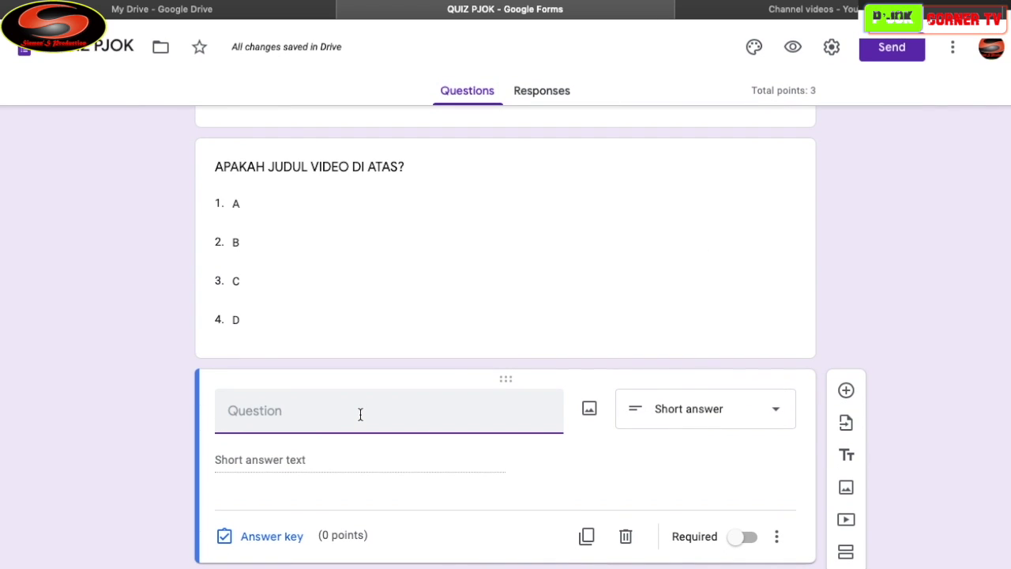
pyautogui.hotkey('ctrl', 'v')
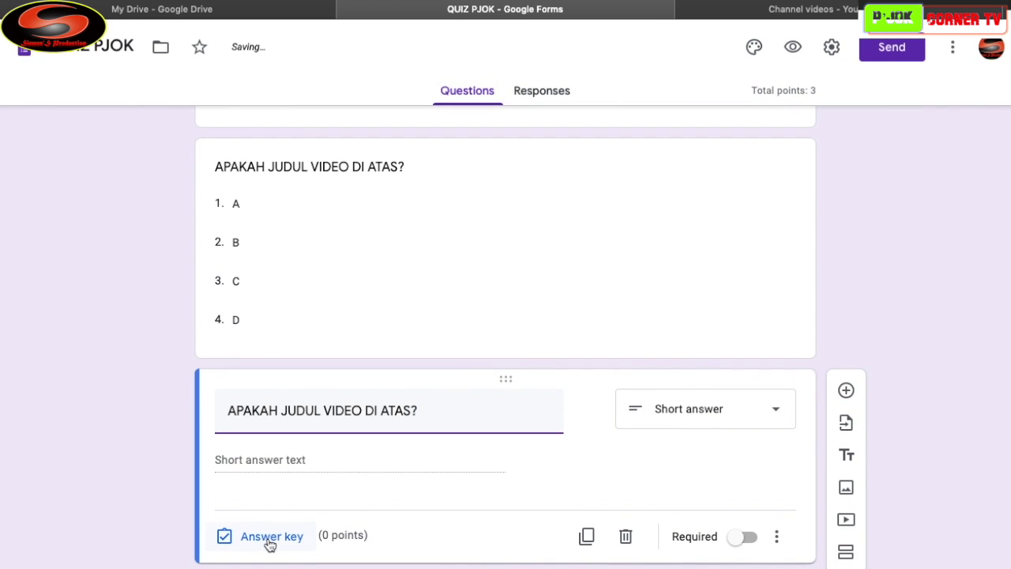
# List A and AB as the correct answers in the short answer question's answer key
pyautogui.click(268, 540)
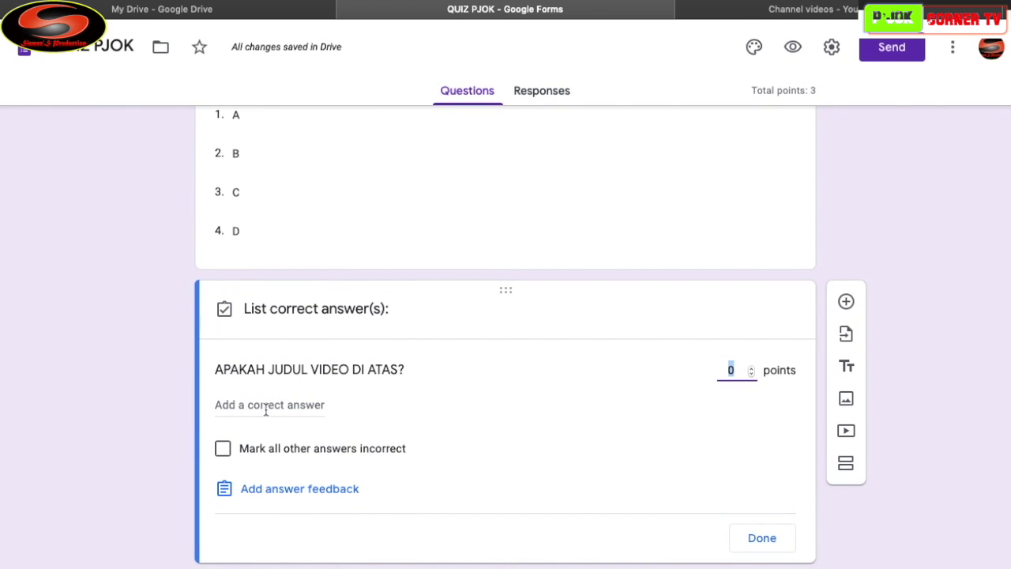
pyautogui.click(266, 405)
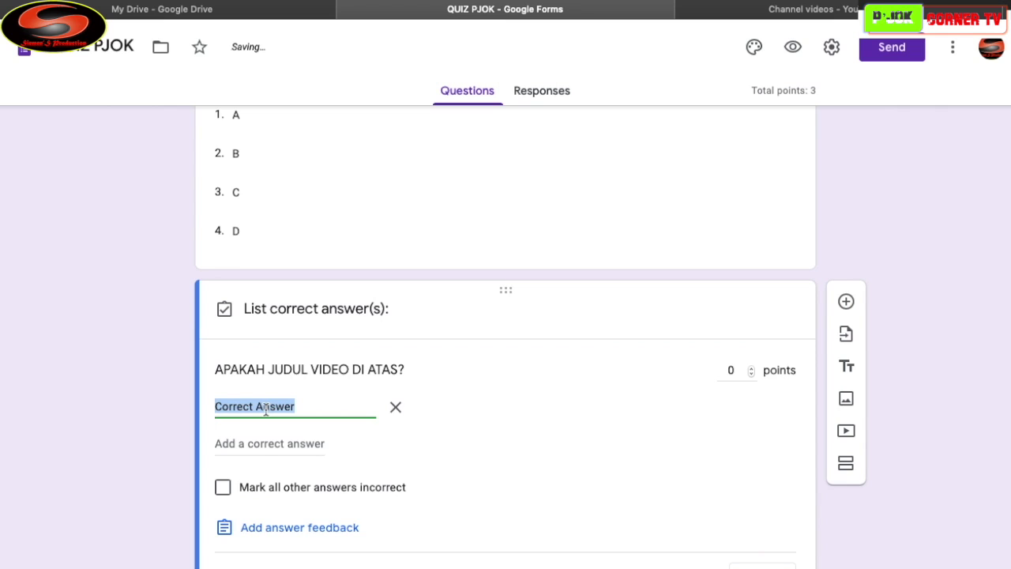
pyautogui.write('A')
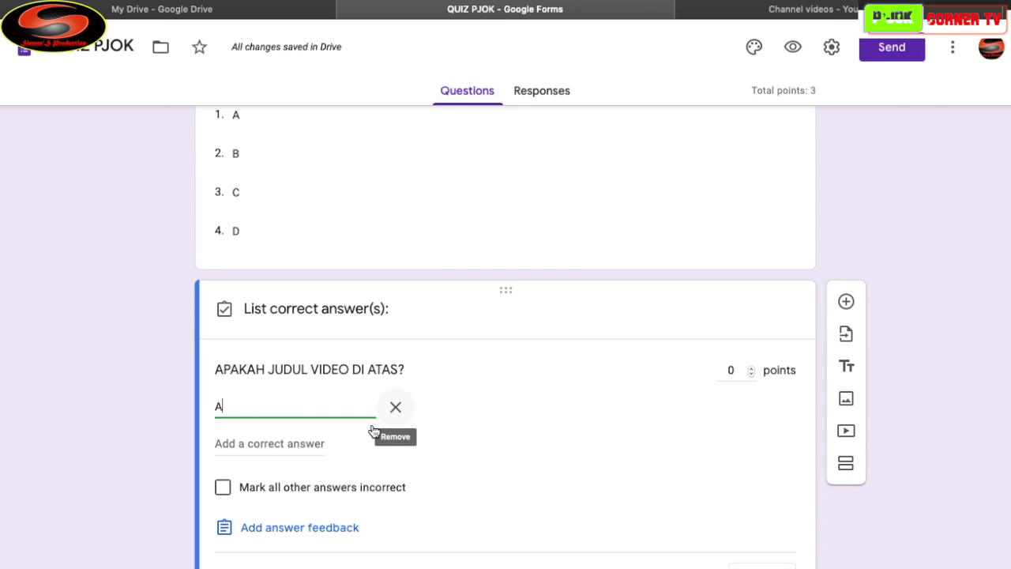
pyautogui.click(307, 443)
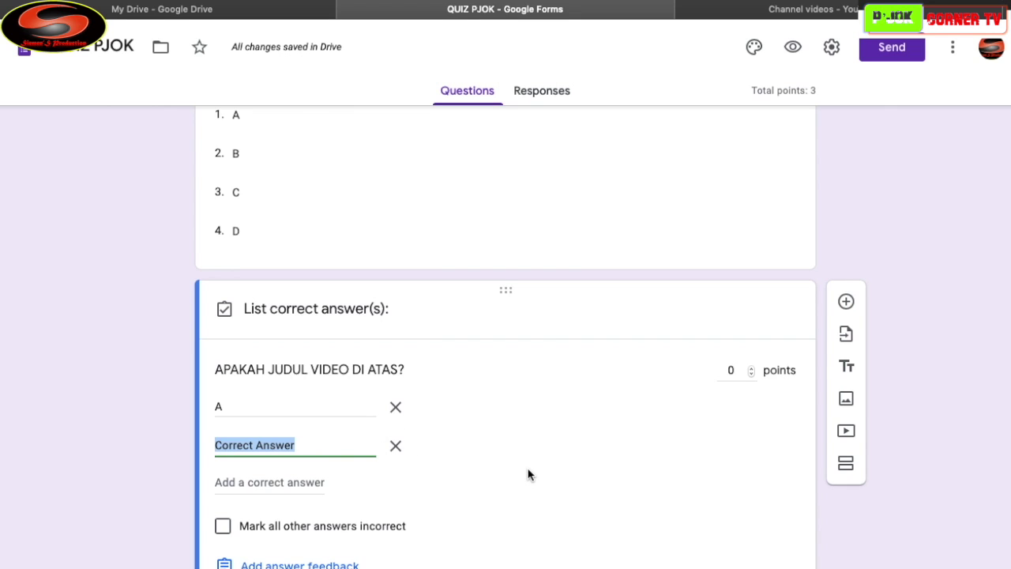
pyautogui.write('AB')
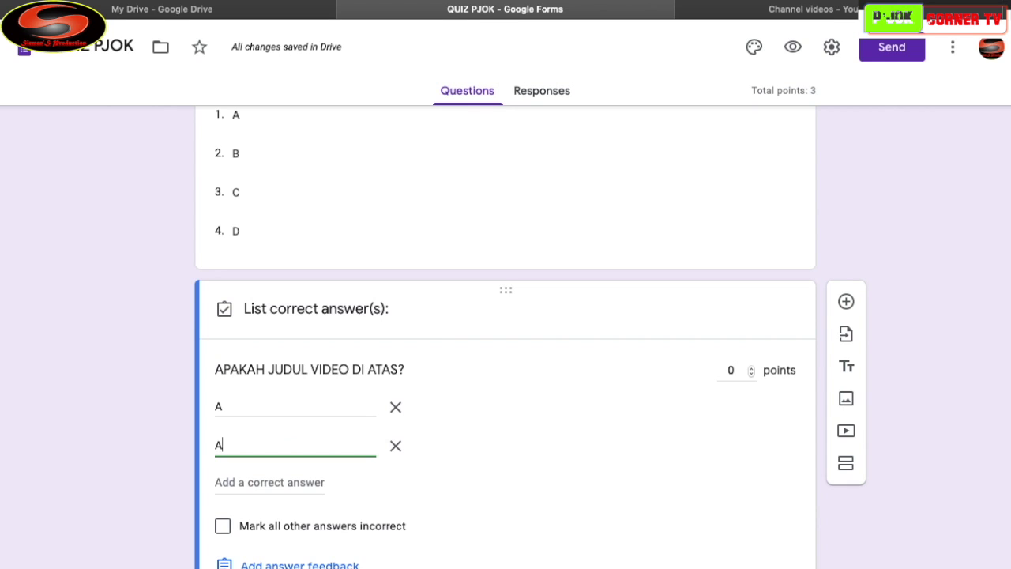
pyautogui.click(545, 498)
pyautogui.scroll(-2, 545, 498)
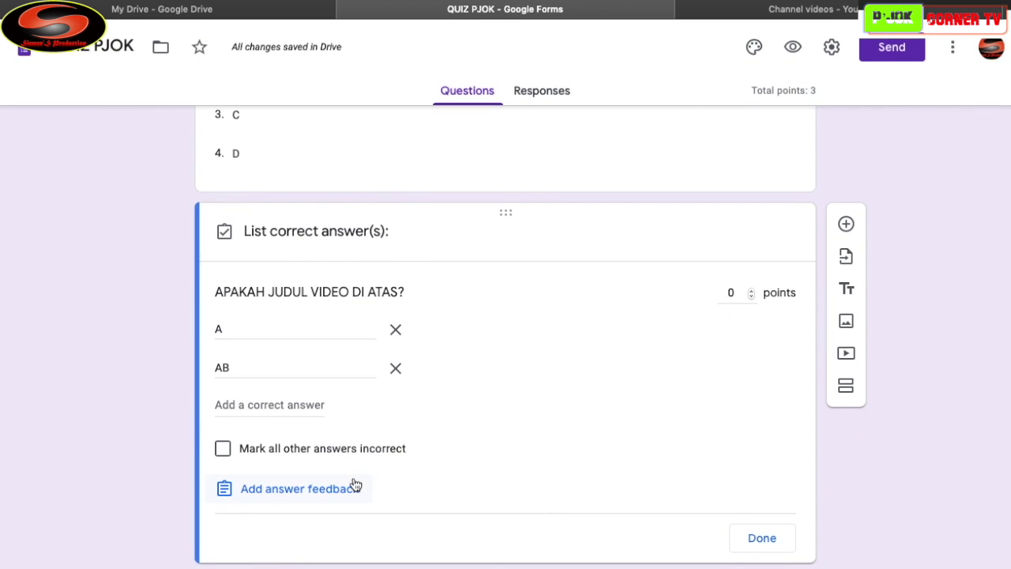
# Make the short answer question worth 2 points, leave other answers not marked incorrect, and finish its answer key
pyautogui.click(223, 450)
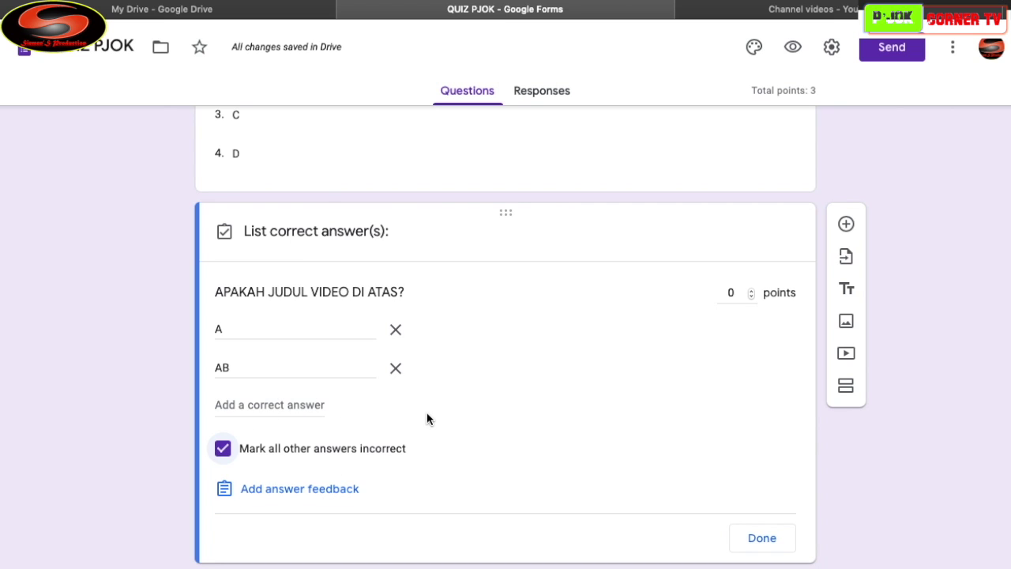
pyautogui.click(223, 451)
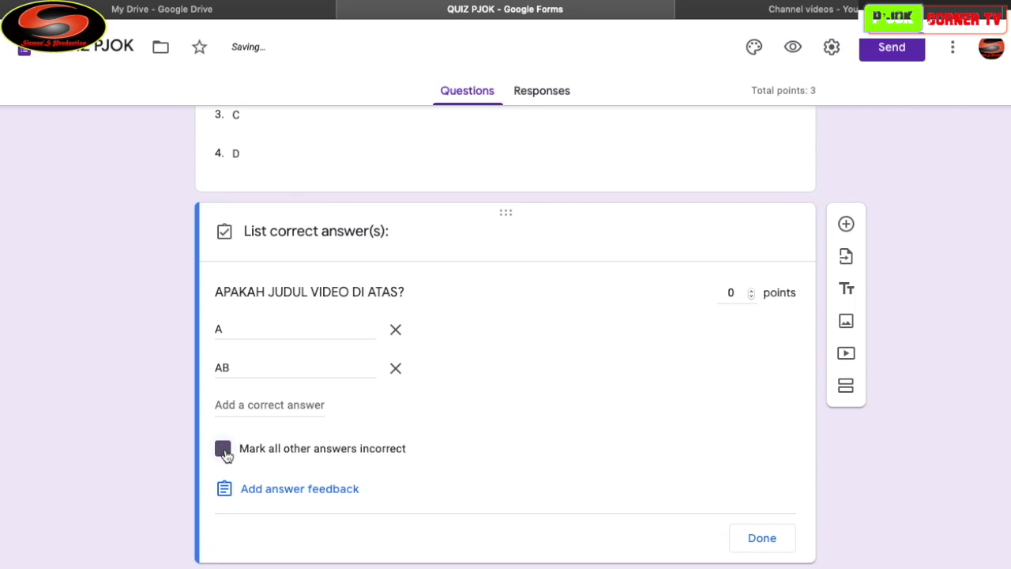
pyautogui.click(751, 289)
pyautogui.click(751, 290)
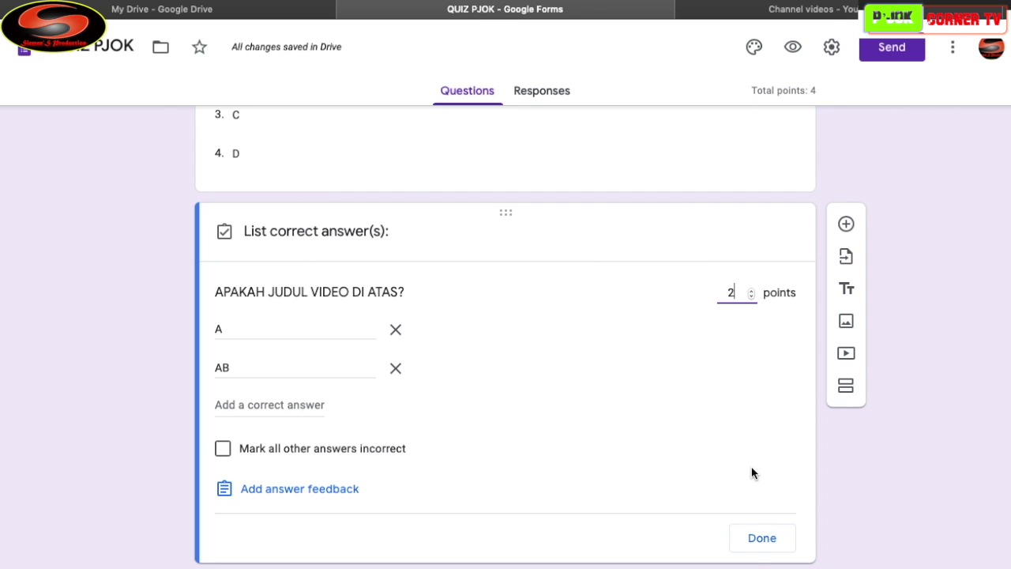
pyautogui.click(762, 540)
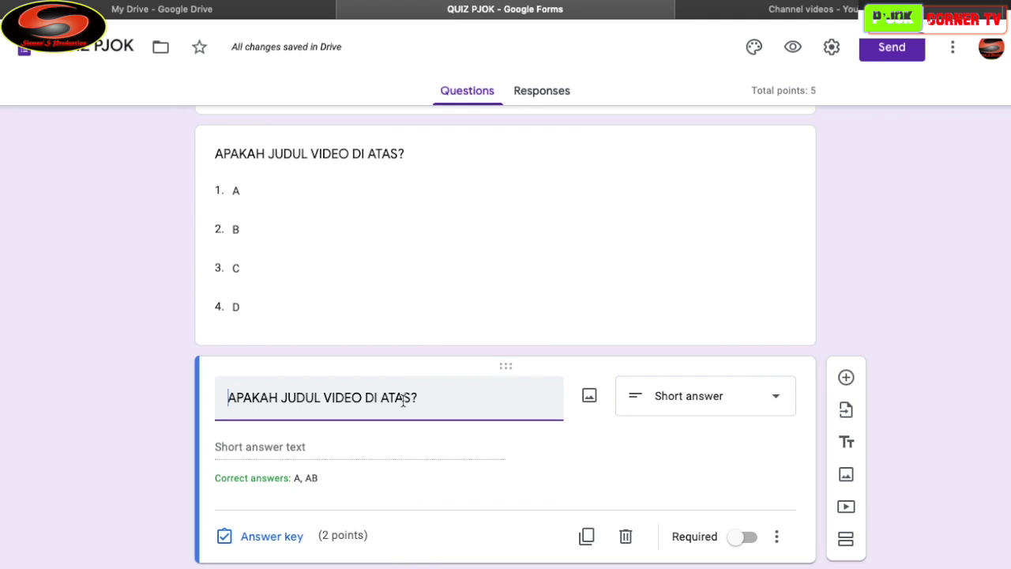
pyautogui.click(777, 405)
pyautogui.click(958, 173)
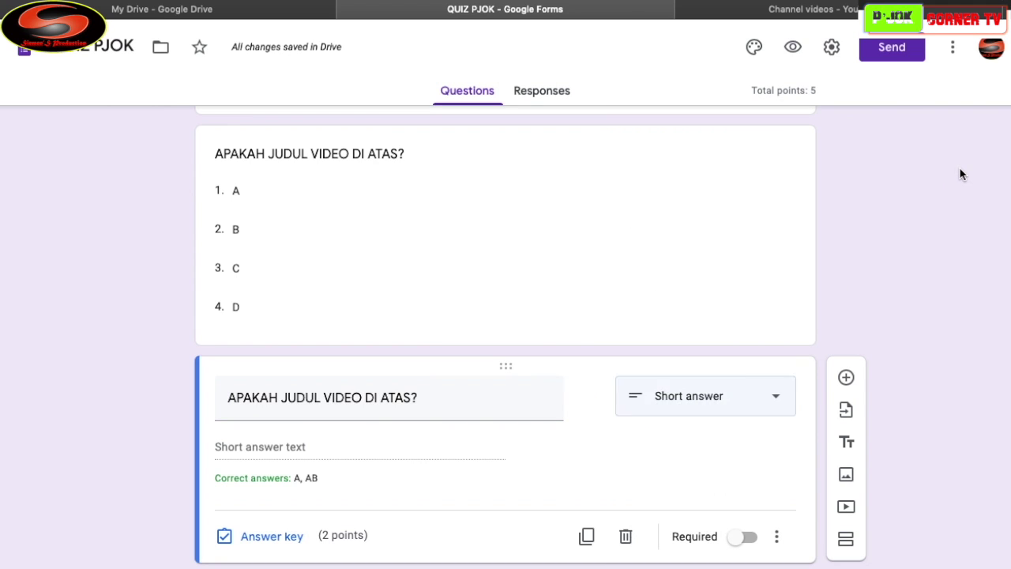
# Add a Paragraph question below the short answer question and title it "APAKAH JUDUL VIDEO DI ATAS?"
pyautogui.click(846, 379)
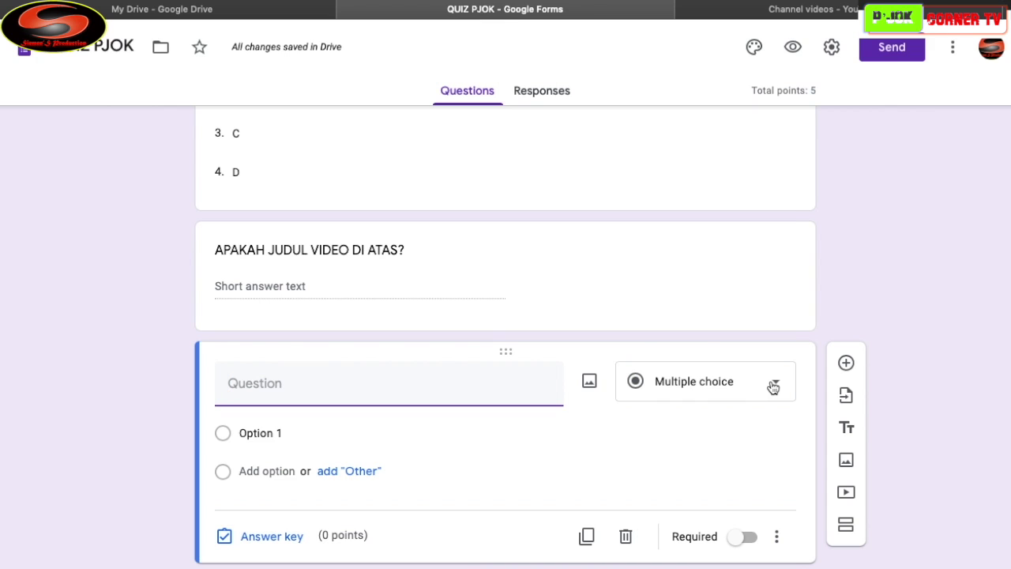
pyautogui.click(773, 386)
pyautogui.click(757, 166)
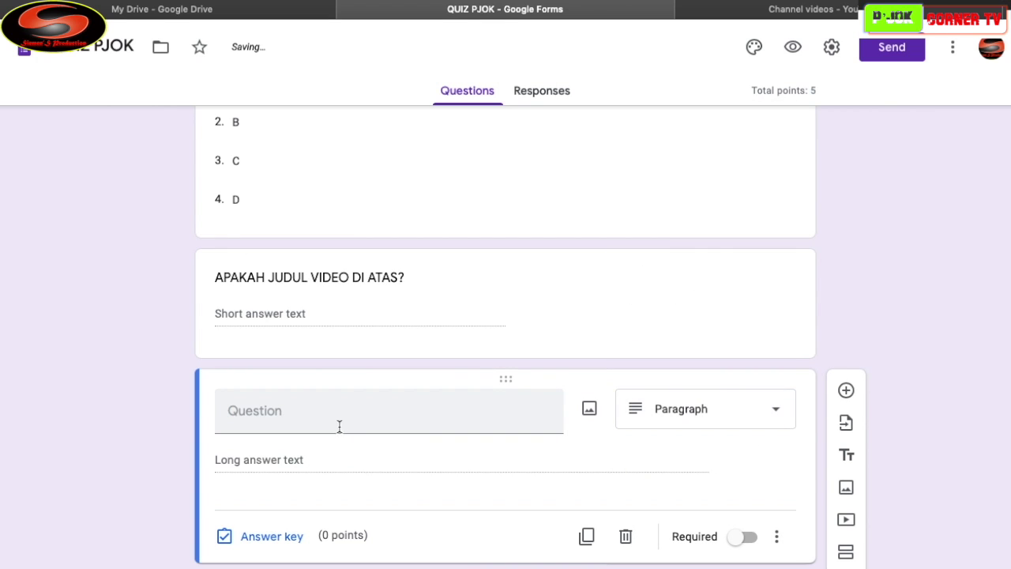
pyautogui.click(330, 414)
pyautogui.write('APAKAH JUDUL VIDEO DI ATAS?')
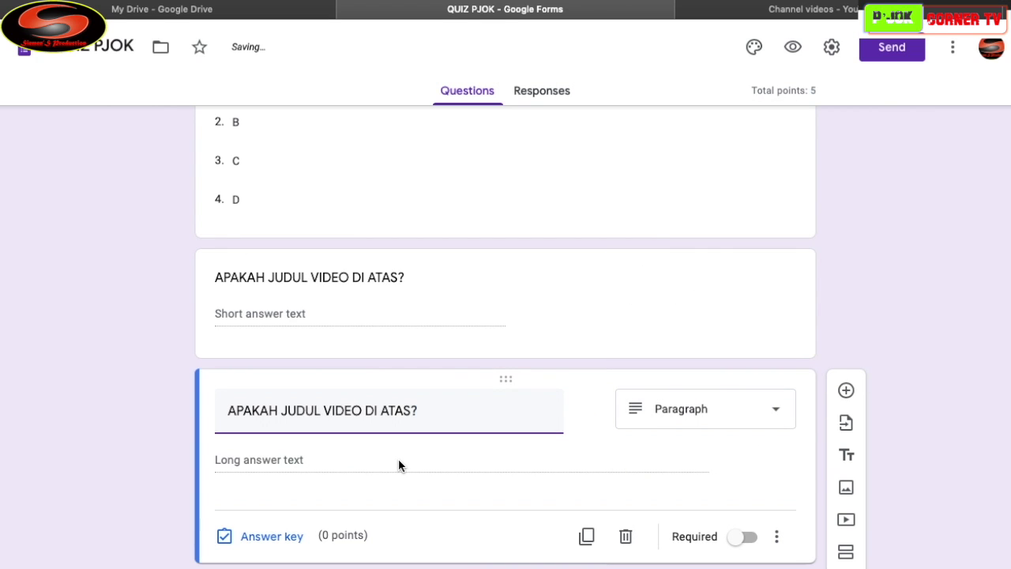
pyautogui.click(284, 464)
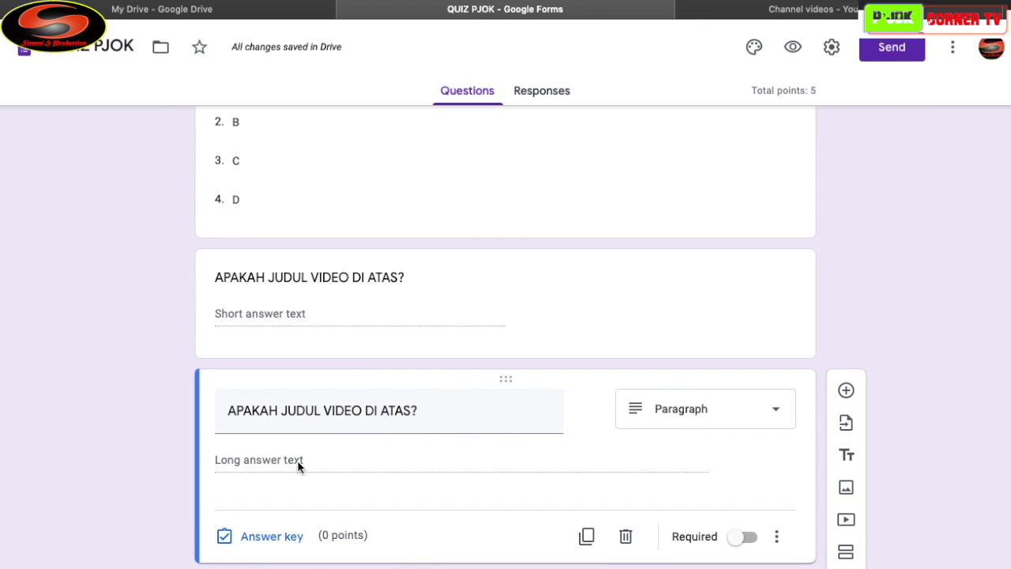
# Make the paragraph question worth 3 points in its answer key settings
pyautogui.click(263, 543)
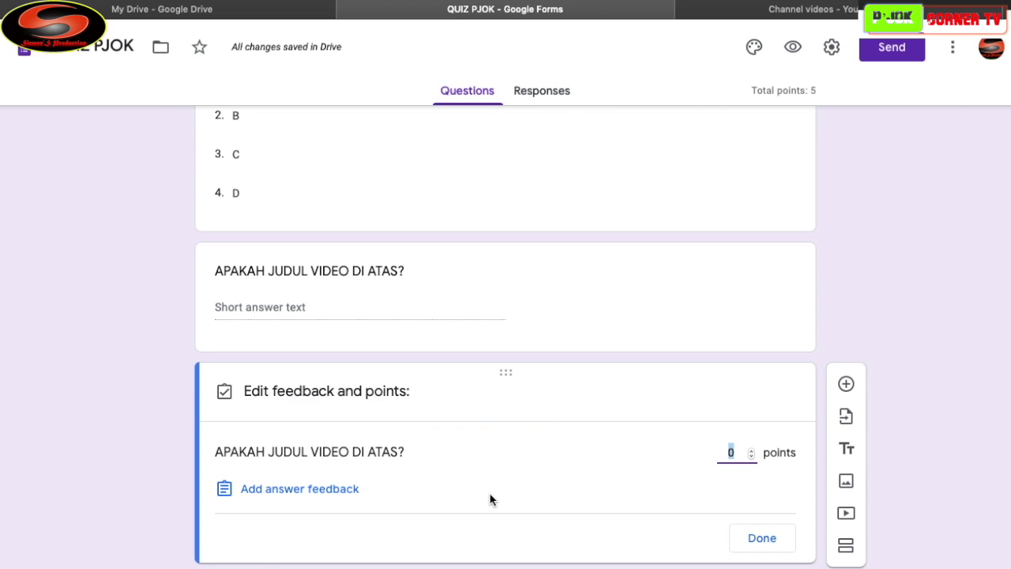
pyautogui.click(377, 390)
pyautogui.click(750, 450)
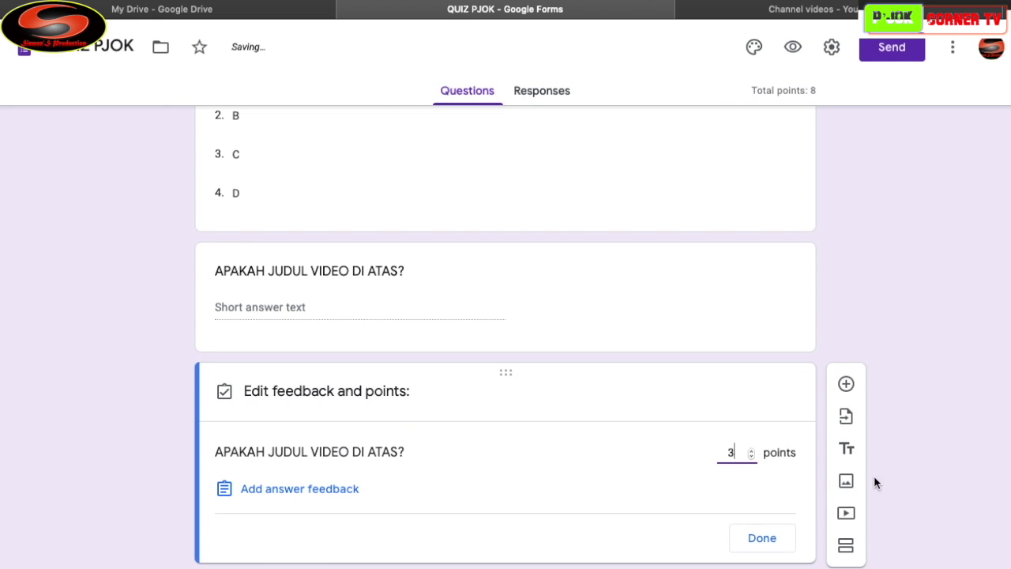
pyautogui.click(764, 544)
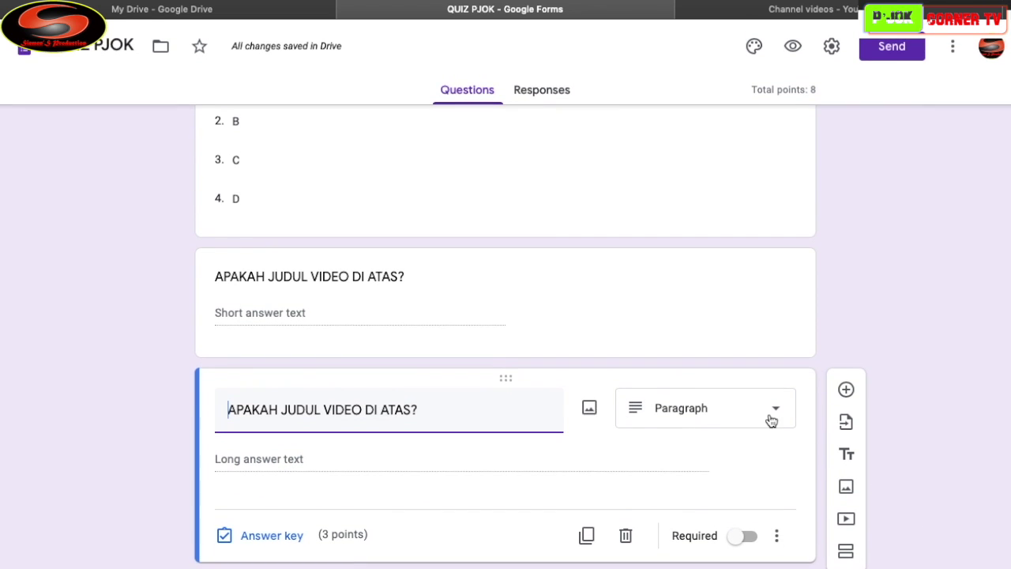
# Add another question below the paragraph question and try the Date question type on it
pyautogui.click(846, 391)
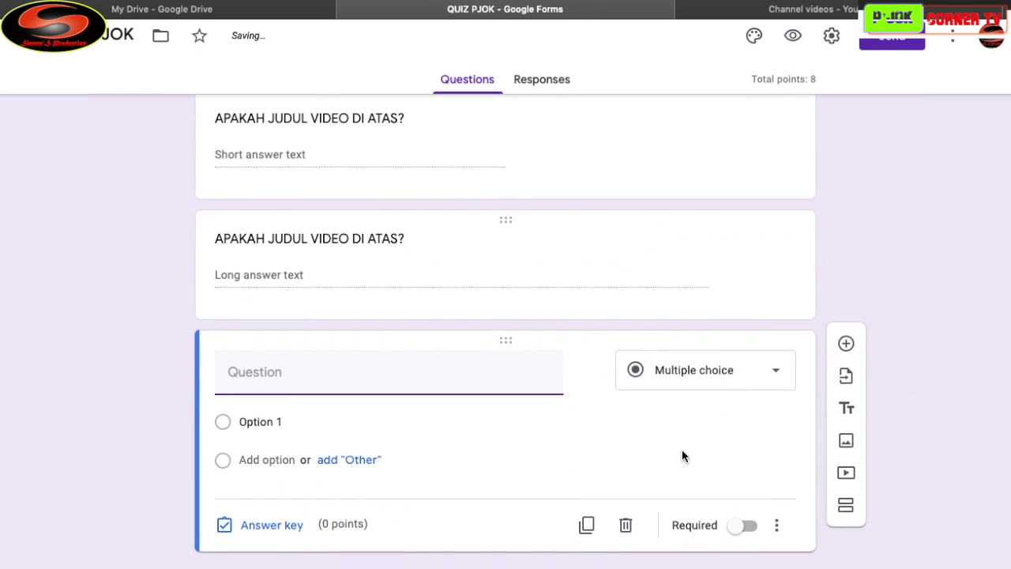
pyautogui.click(772, 387)
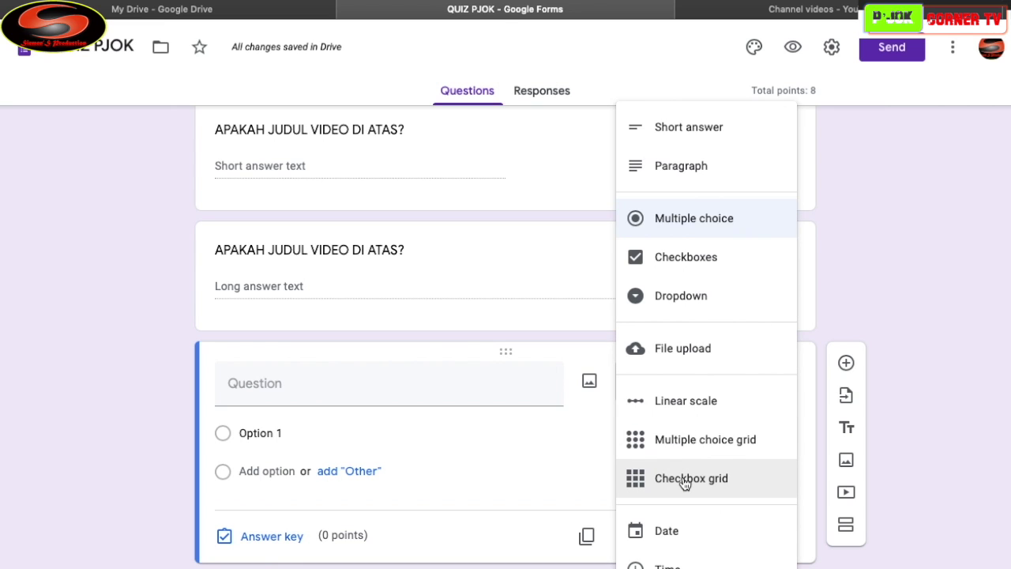
pyautogui.click(668, 532)
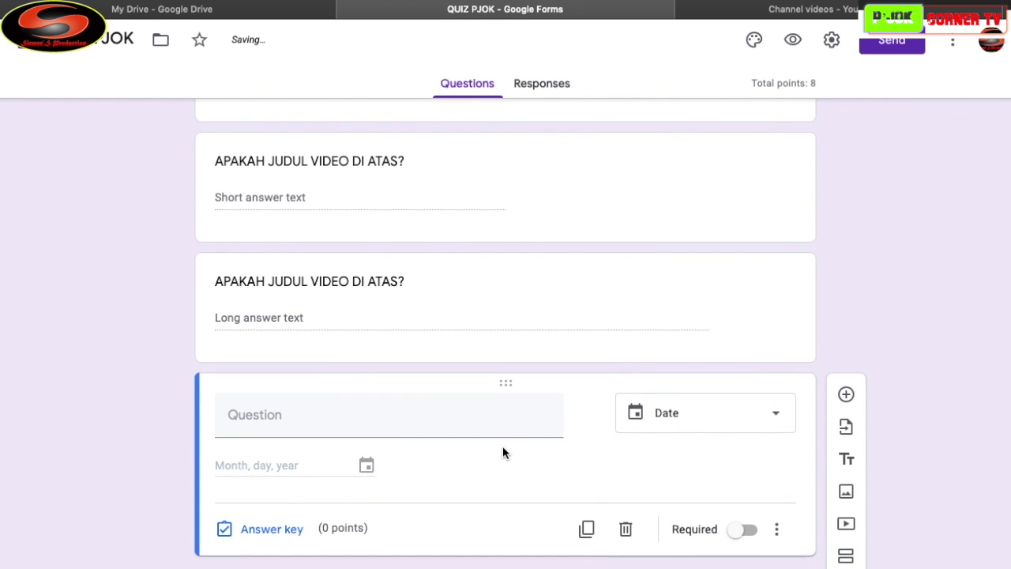
pyautogui.scroll(2, 502, 450)
pyautogui.scroll(-2, 503, 452)
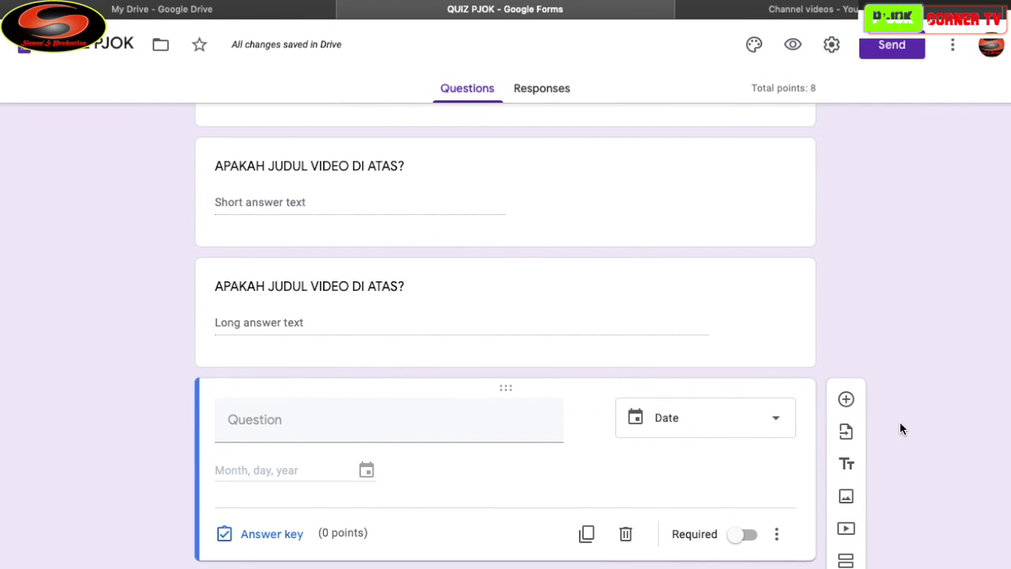
pyautogui.click(771, 424)
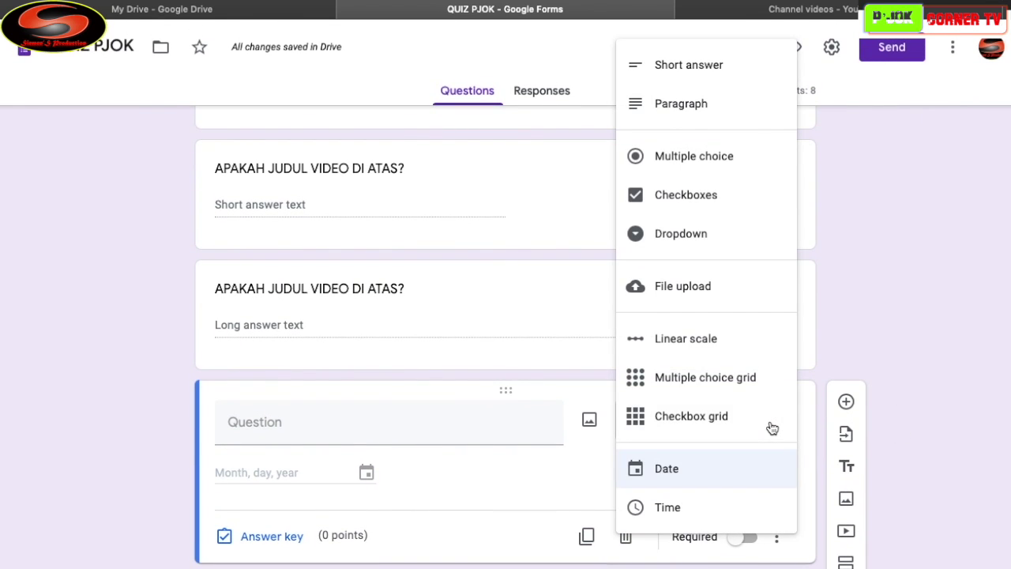
pyautogui.click(914, 314)
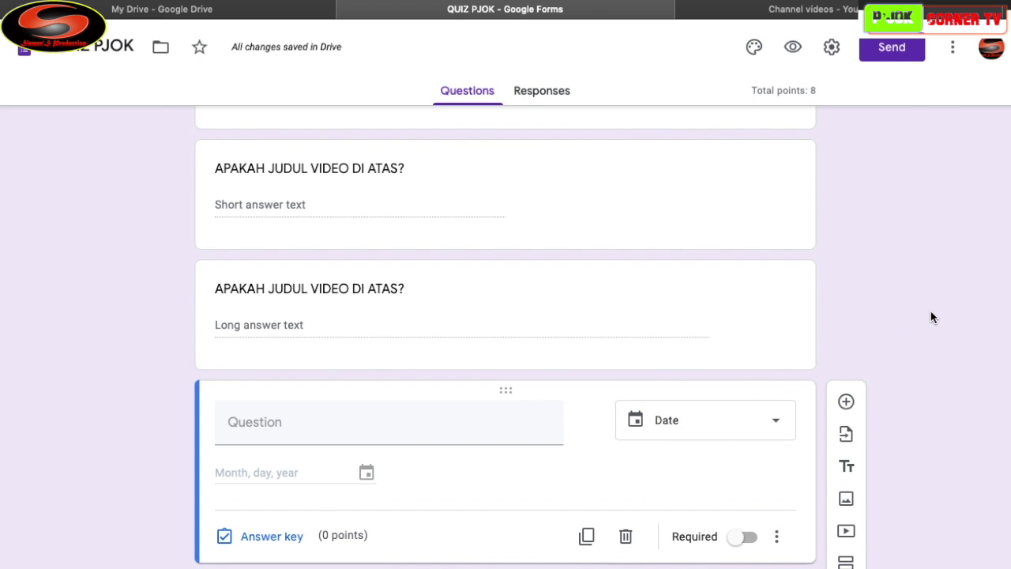
# Undo the change to the Date type and delete the empty question below the paragraph question
pyautogui.hotkey('ctrl', 'z')
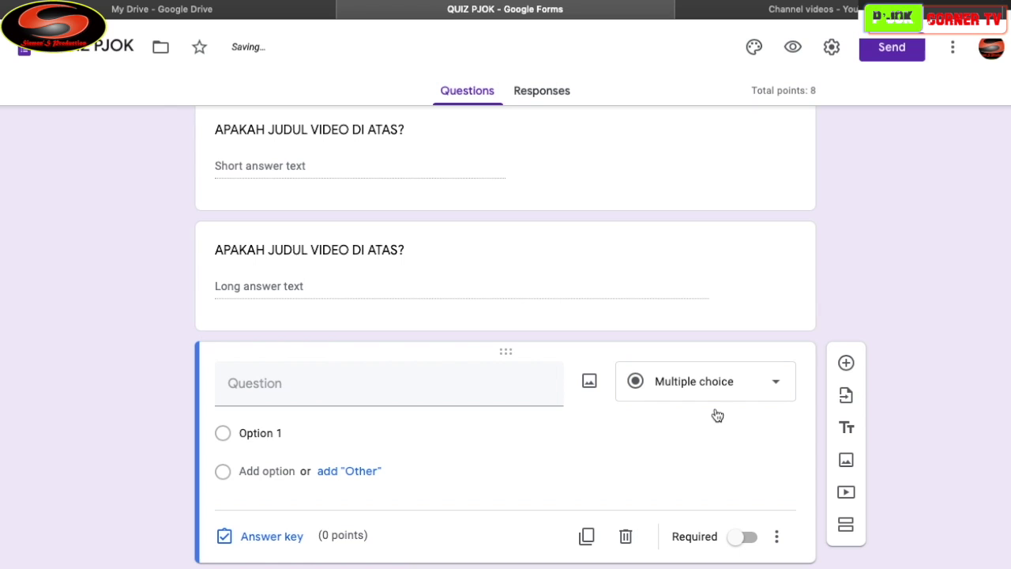
pyautogui.scroll(2, 716, 413)
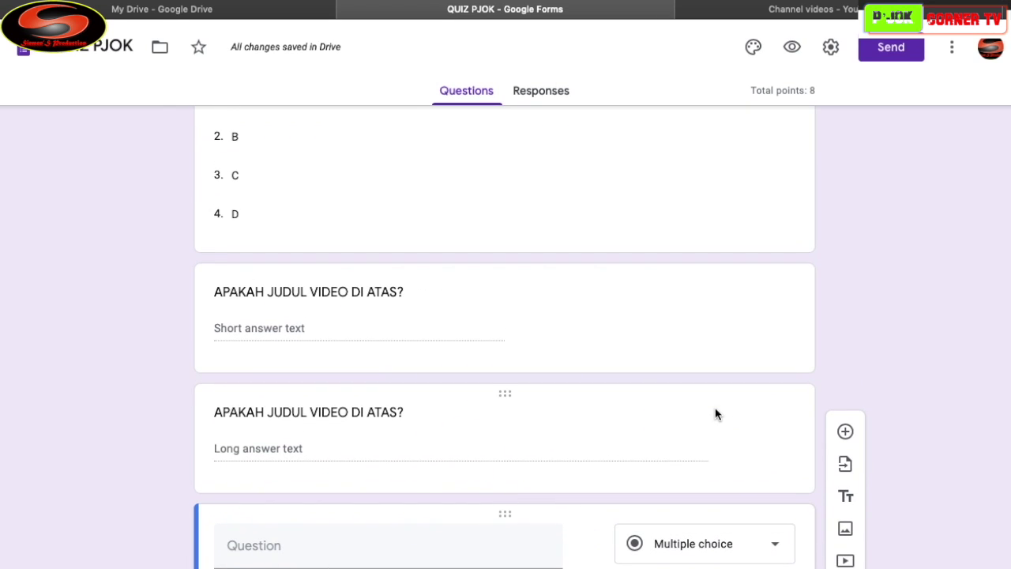
pyautogui.scroll(-1, 716, 414)
pyautogui.scroll(-2, 716, 414)
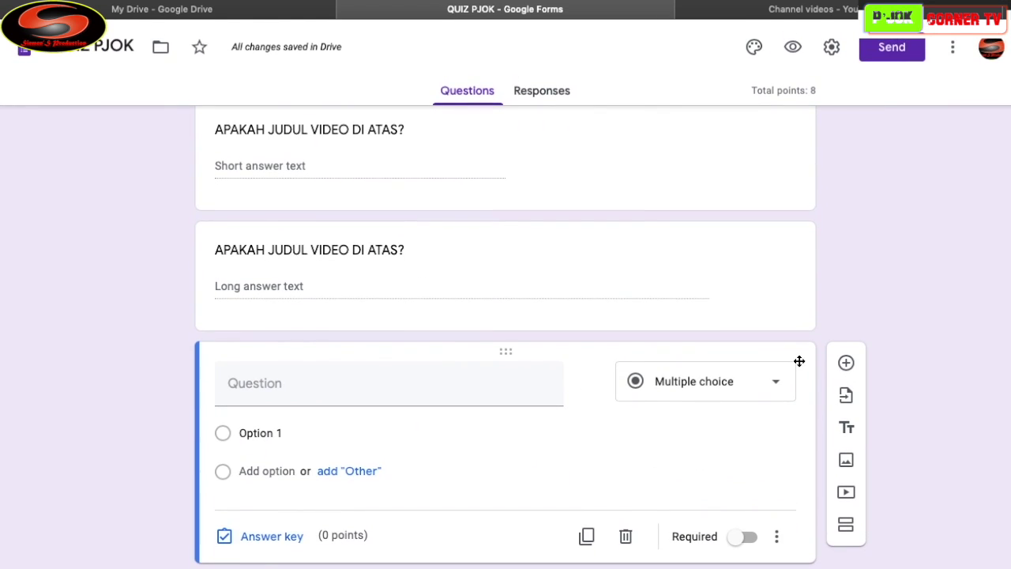
pyautogui.click(625, 536)
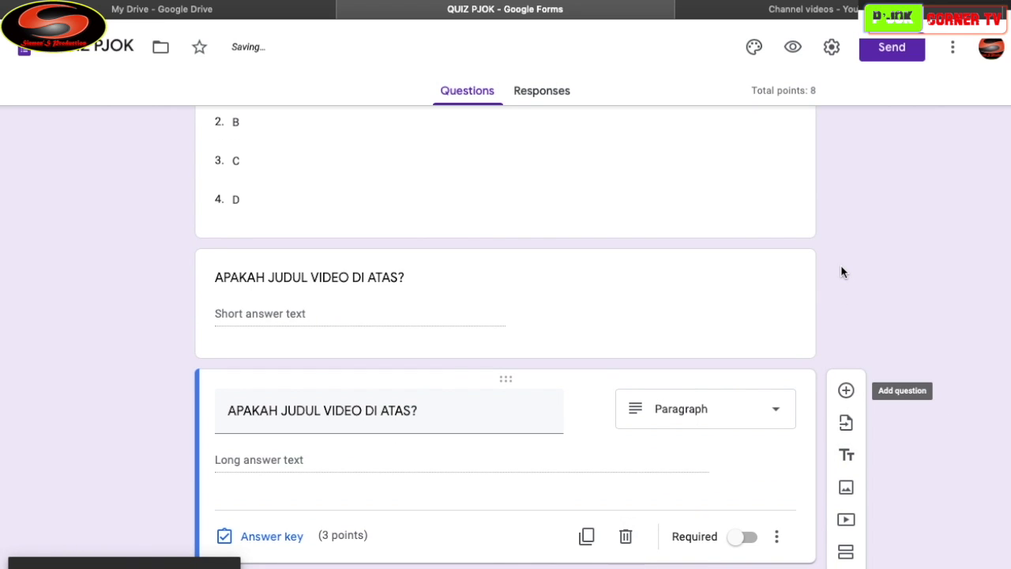
pyautogui.scroll(5, 840, 264)
pyautogui.scroll(10, 840, 265)
pyautogui.scroll(-6, 840, 264)
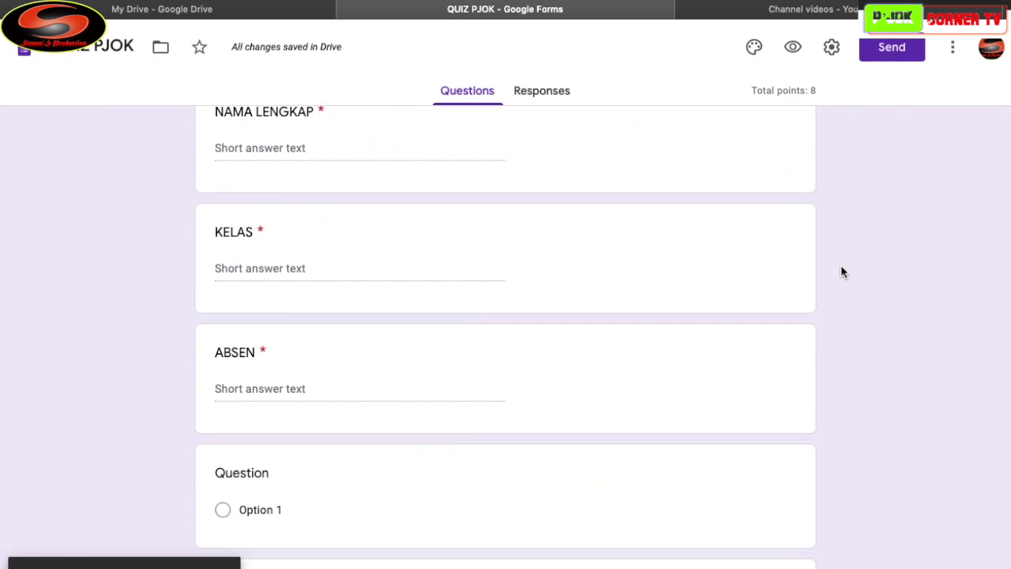
pyautogui.scroll(5, 841, 271)
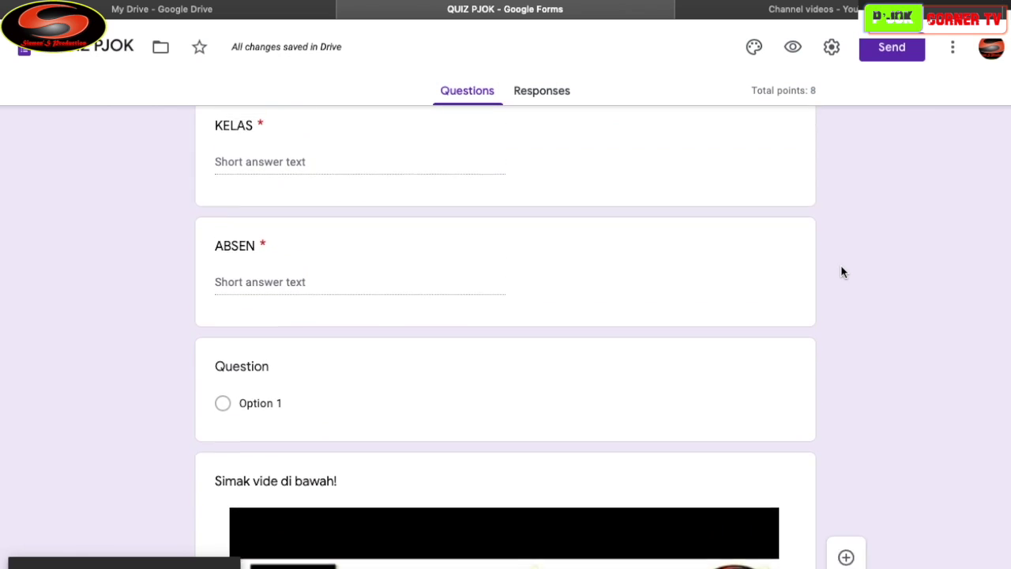
# Insert a new section directly after the ABSEN question, separating the identity fields from the quiz questions
pyautogui.scroll(1, 466, 190)
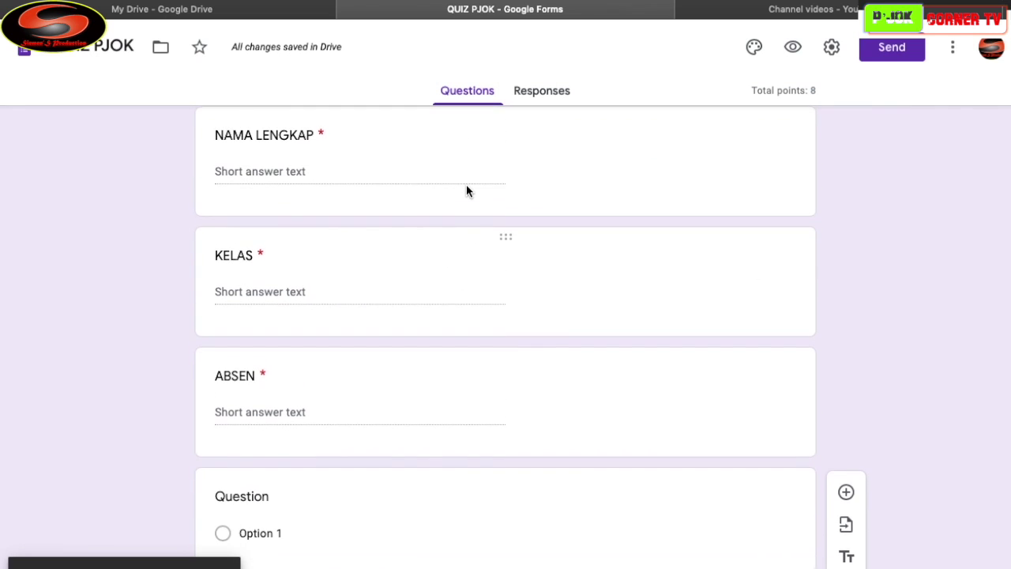
pyautogui.scroll(-2, 466, 189)
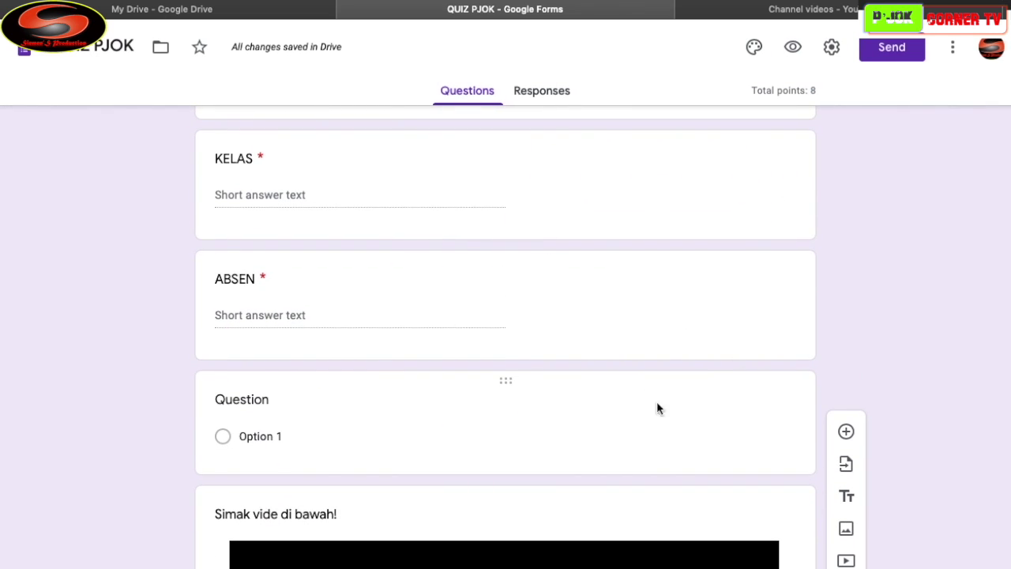
pyautogui.click(762, 324)
pyautogui.scroll(-3, 907, 300)
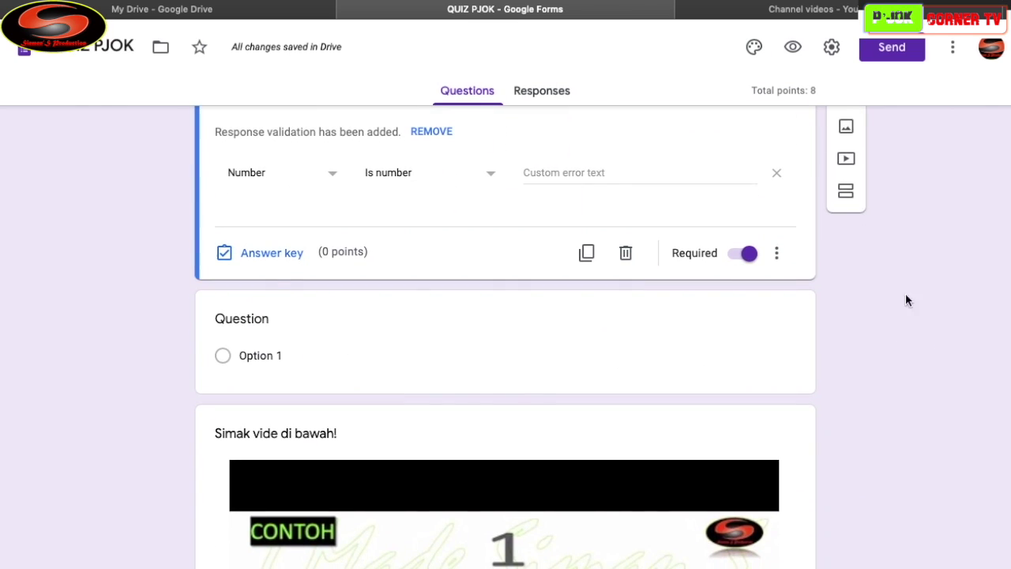
pyautogui.click(847, 300)
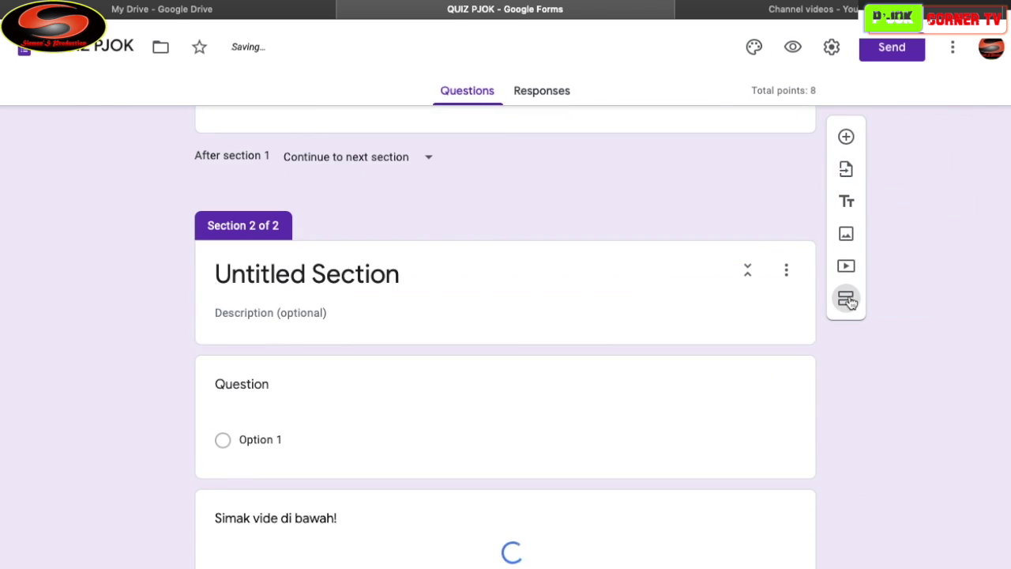
pyautogui.scroll(-8, 572, 388)
pyautogui.scroll(4, 572, 388)
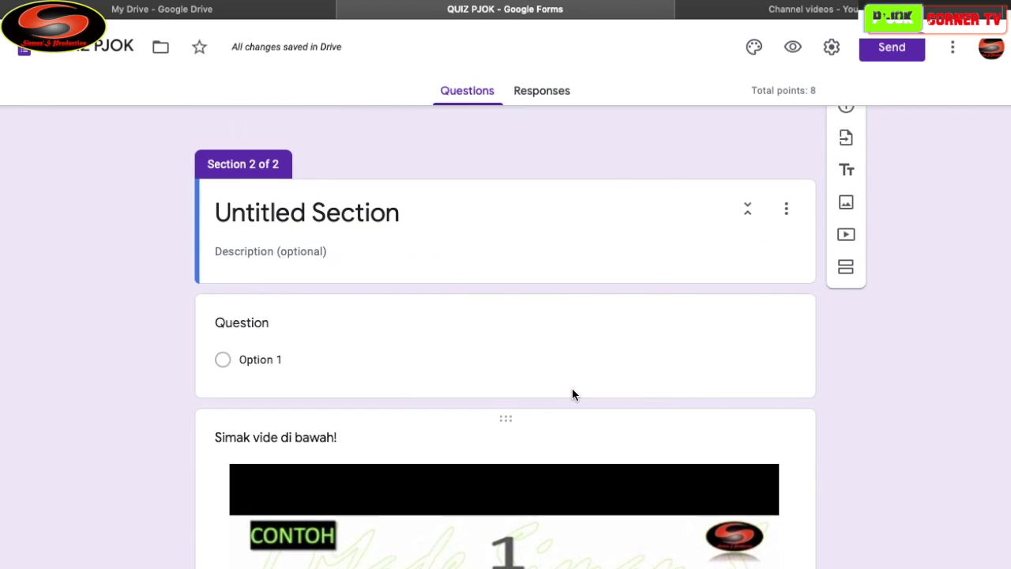
pyautogui.scroll(-1, 571, 393)
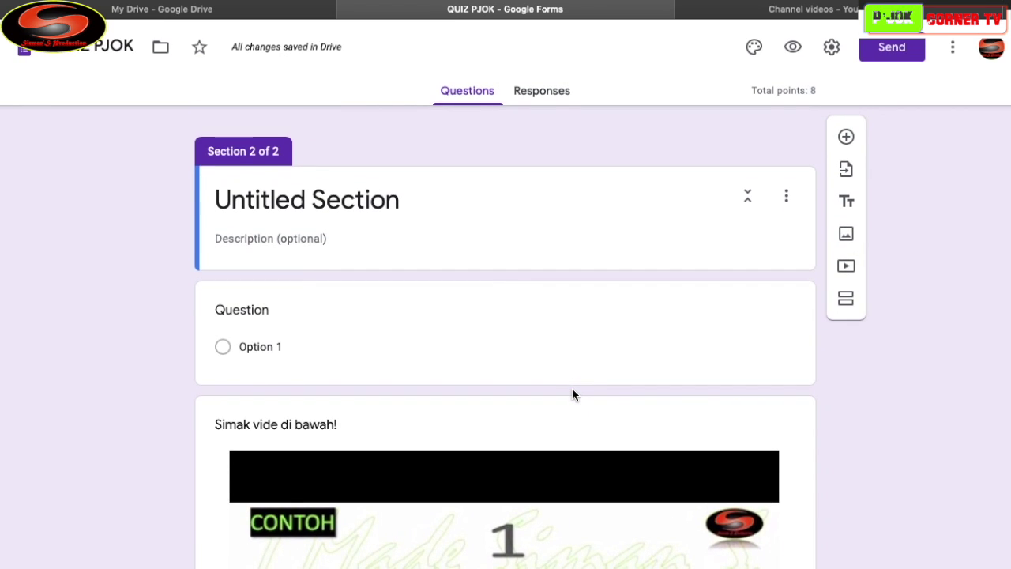
# Copy the form description under the QUIZ PJOK title, then replace it with "ISILAH DATA DI BAWAH TERLEBIH DAHULU"
pyautogui.scroll(1, 572, 393)
pyautogui.scroll(3, 572, 387)
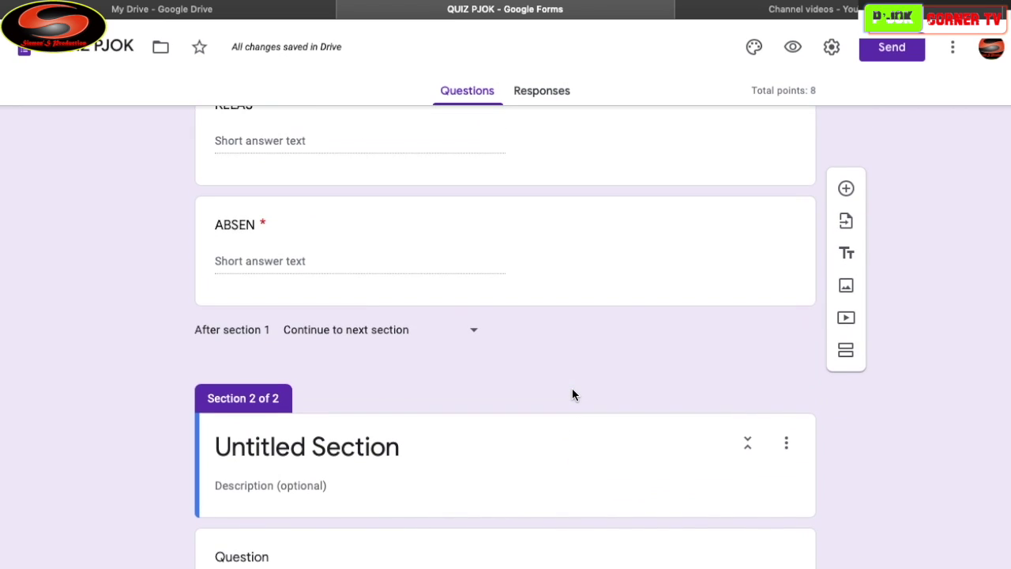
pyautogui.scroll(4, 483, 262)
pyautogui.scroll(1, 483, 263)
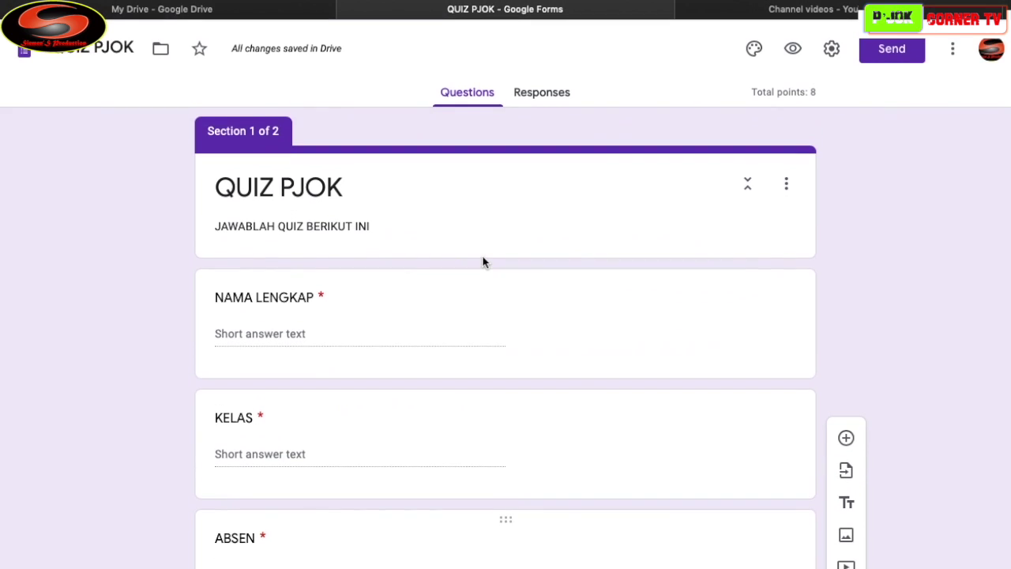
pyautogui.tripleClick(349, 187)
pyautogui.tripleClick(374, 224)
pyautogui.hotkey('ctrl', 'c')
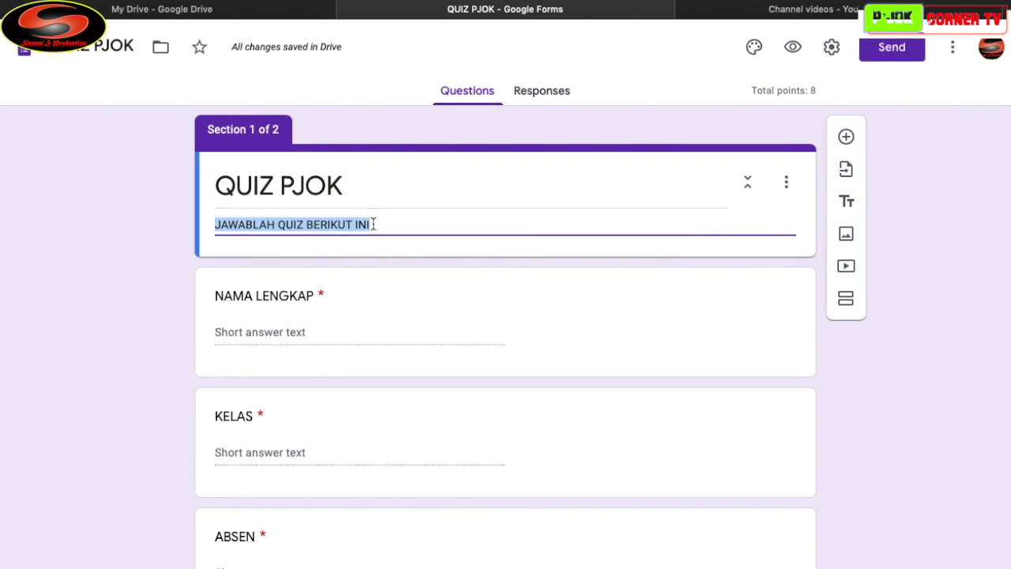
pyautogui.press('BackSpace')
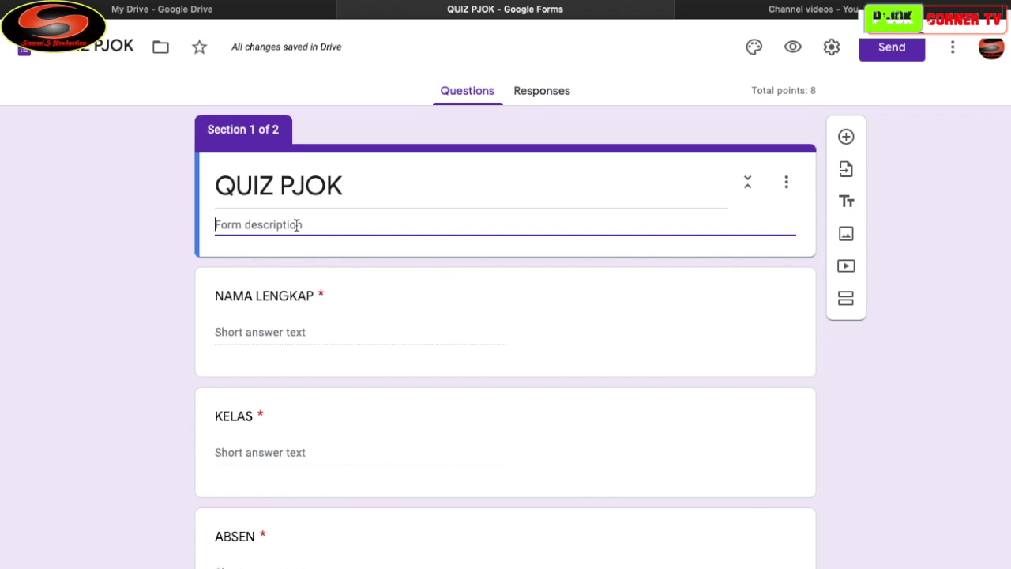
pyautogui.write('ISILAH DATA DI BAWAH TERLEBIH DAHULU')
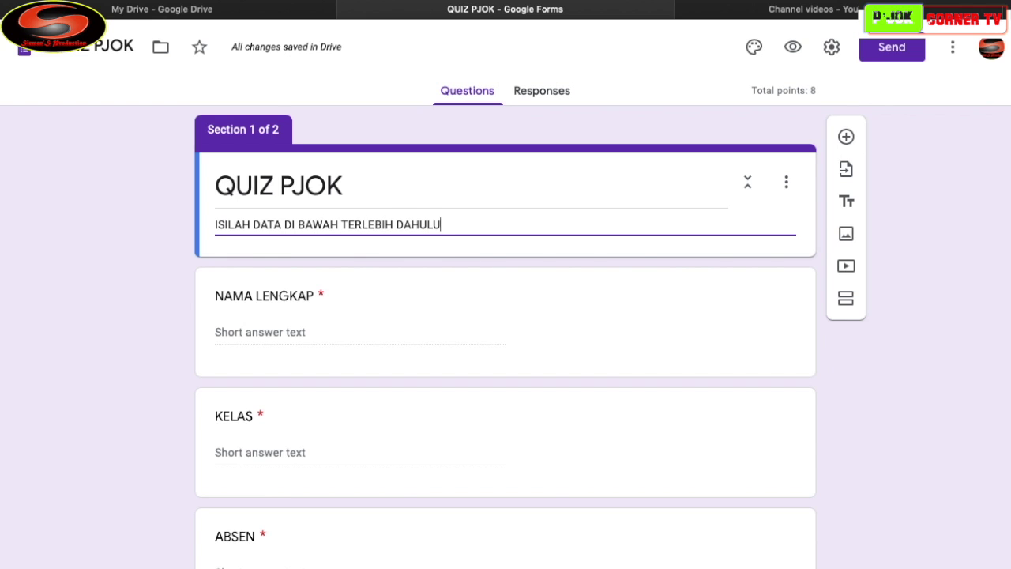
# Paste the copied text as section 2's description, completing it as "JAWABLAH QUIZ BERIKUT INI!", and title the section "QUIZ PJOK"
pyautogui.scroll(-6, 352, 286)
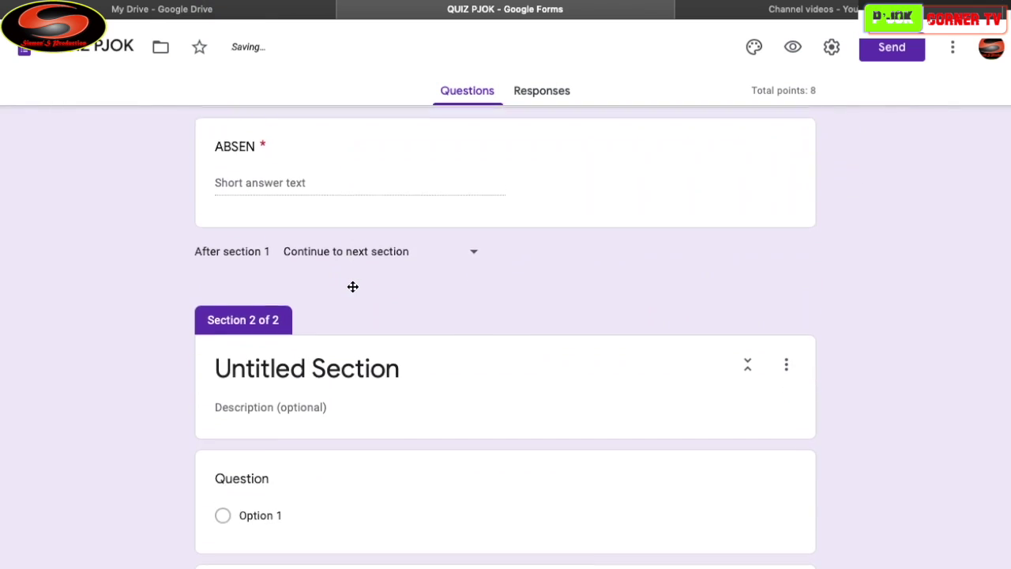
pyautogui.click(303, 322)
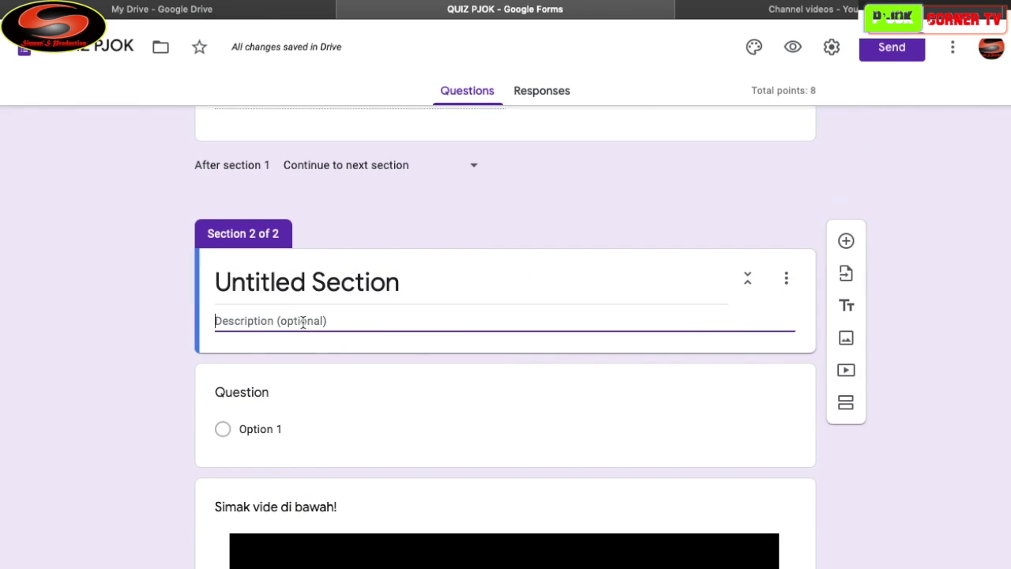
pyautogui.hotkey('ctrl', 'v')
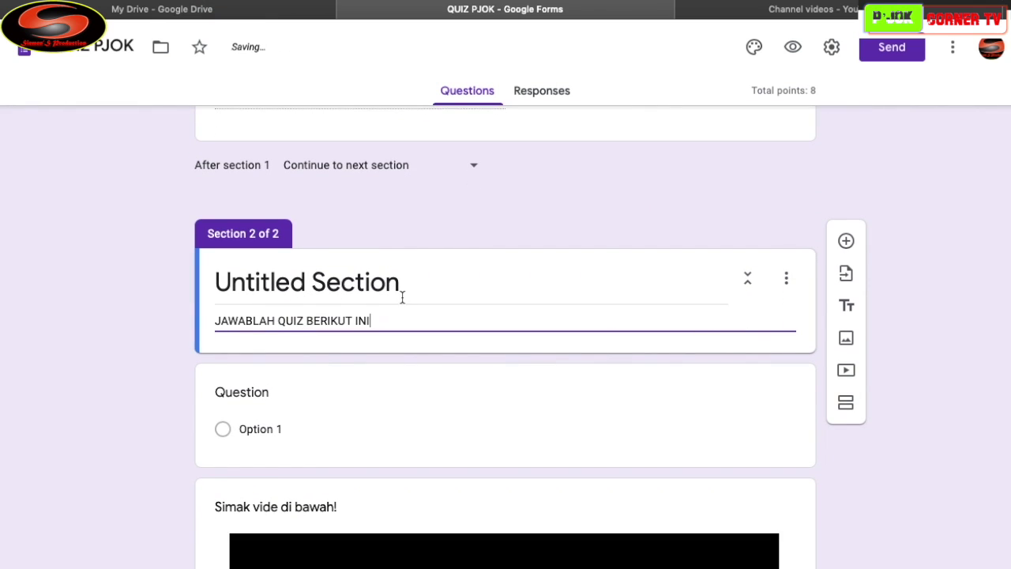
pyautogui.write('!')
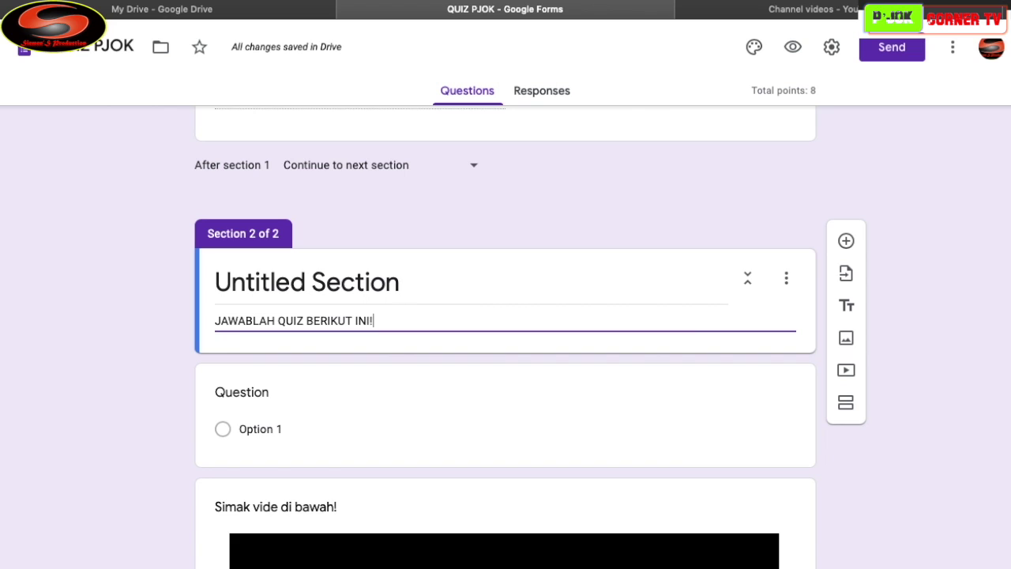
pyautogui.click(411, 287)
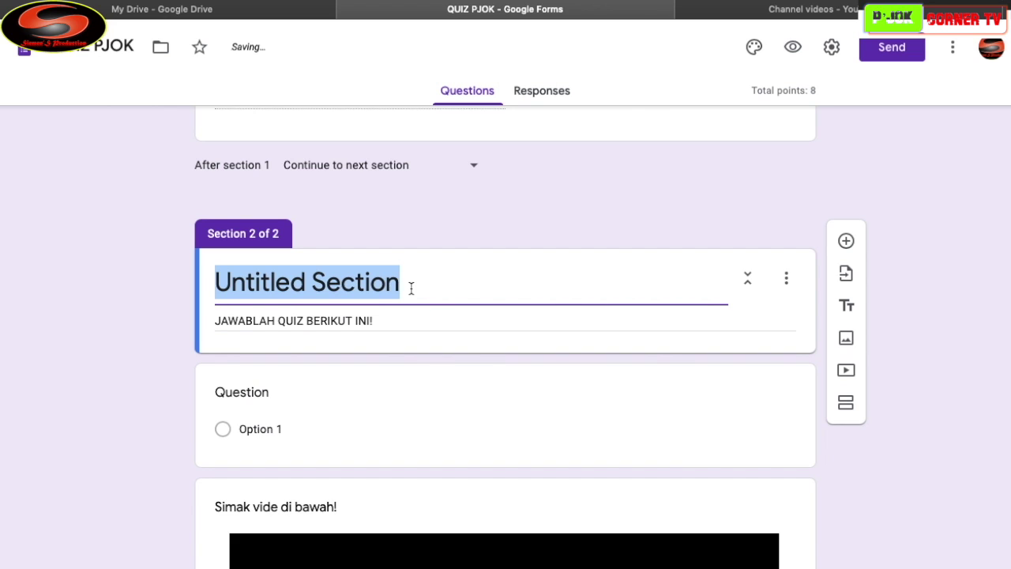
pyautogui.write('QU')
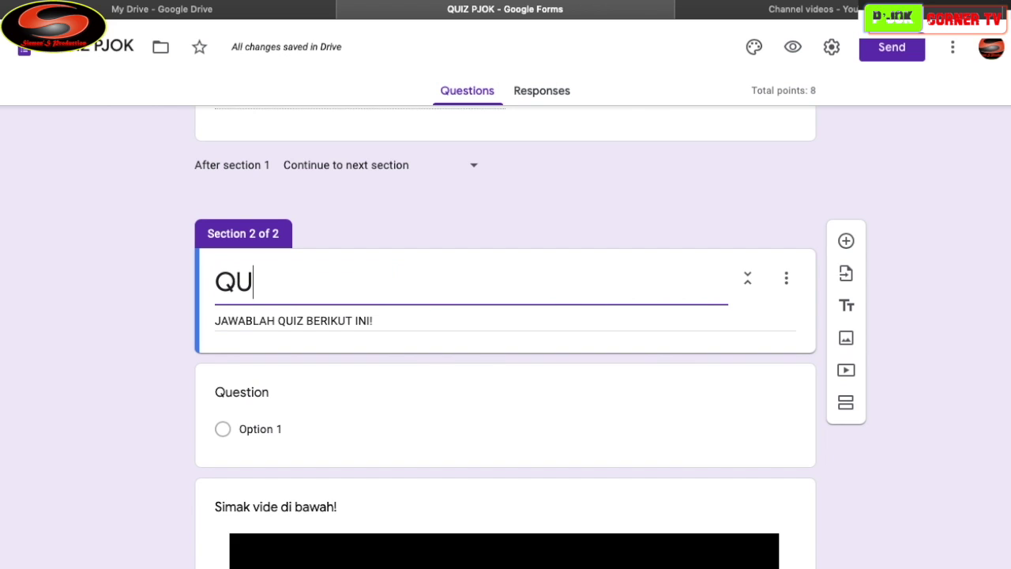
pyautogui.write('IZ PJOK')
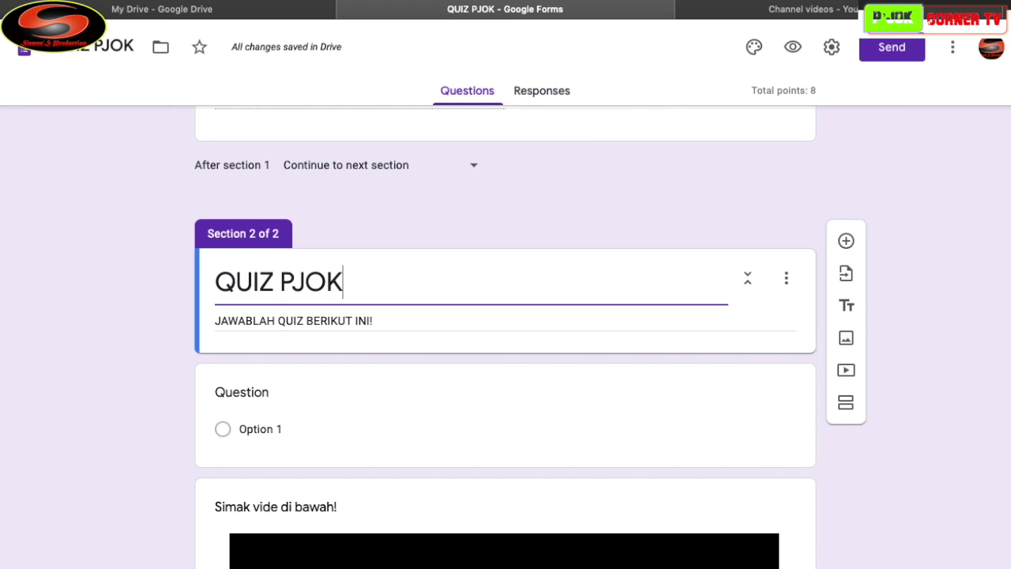
# Try several theme colors for the form, settling on Green #4caf50 with the darkest green background shade
pyautogui.scroll(4, 510, 253)
pyautogui.scroll(3, 512, 263)
pyautogui.scroll(-10, 505, 363)
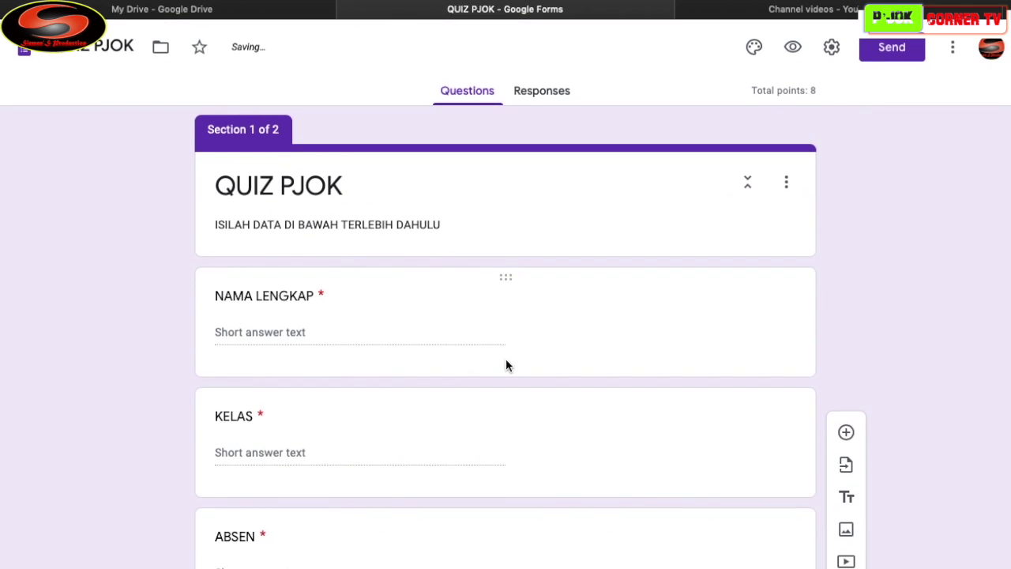
pyautogui.scroll(12, 506, 363)
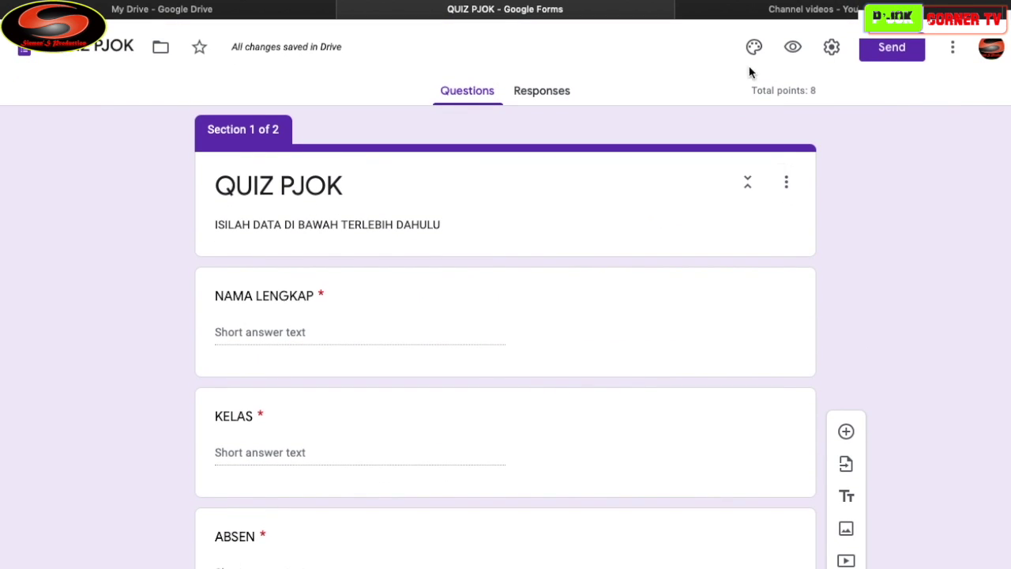
pyautogui.click(754, 49)
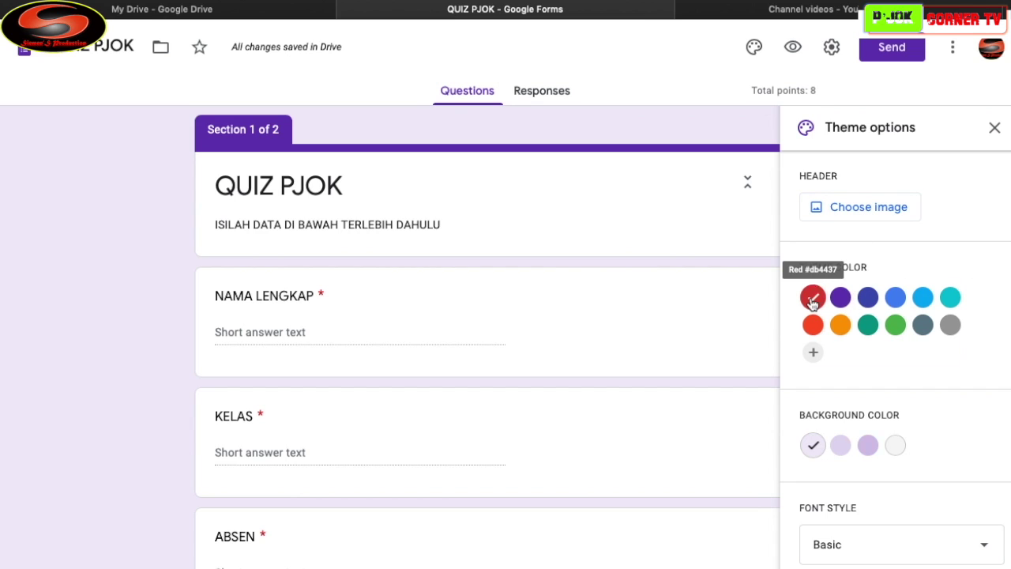
pyautogui.click(813, 297)
pyautogui.click(813, 325)
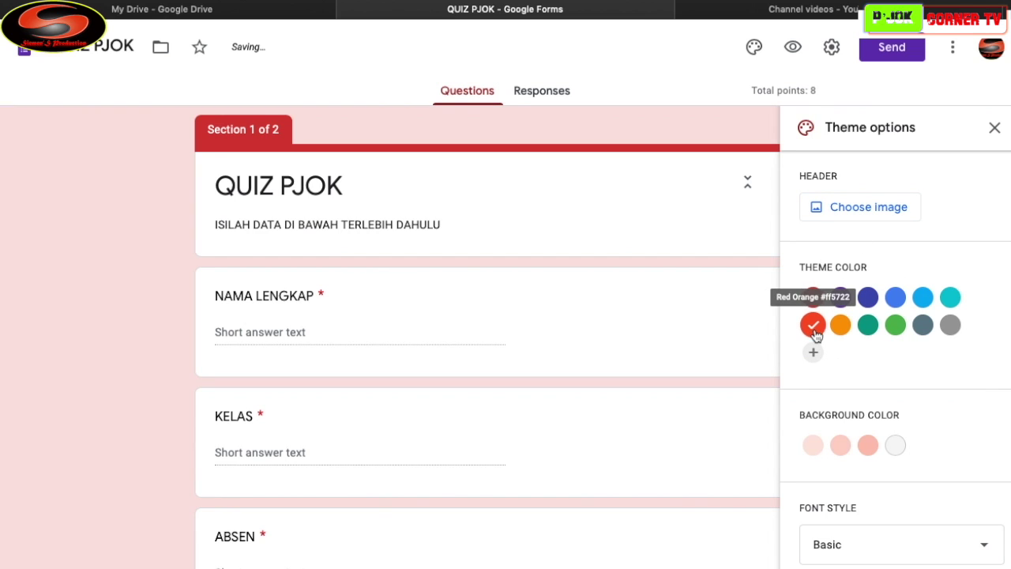
pyautogui.click(839, 327)
pyautogui.click(896, 324)
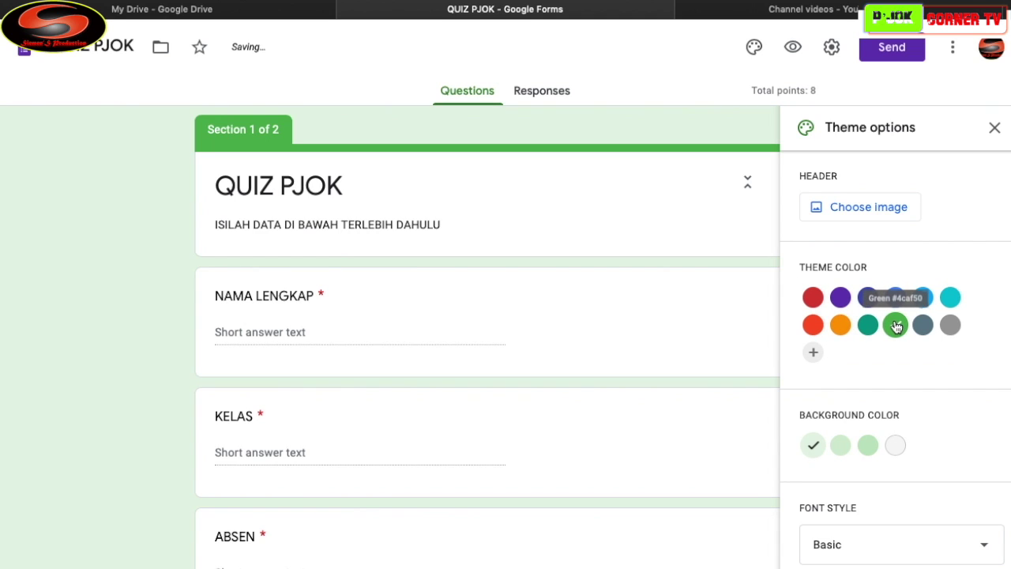
pyautogui.click(867, 446)
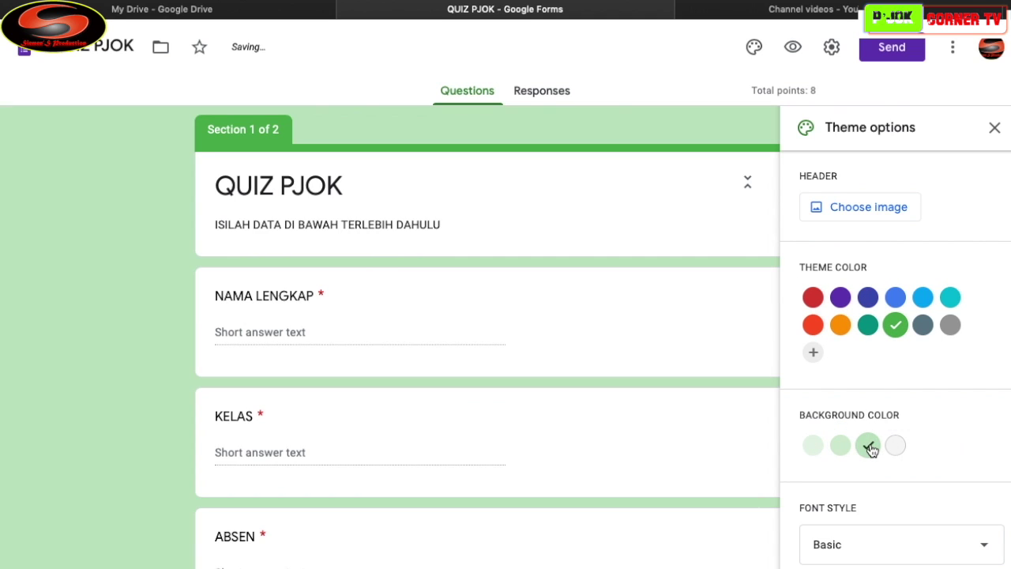
# Open the header image selection and look through the Illustrations themes and the photo and upload sources
pyautogui.click(852, 213)
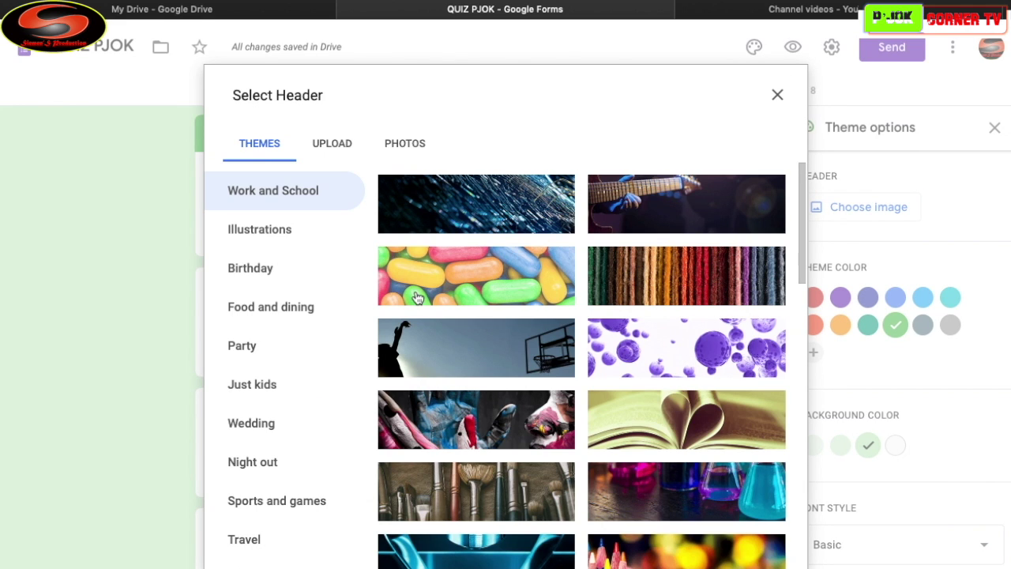
pyautogui.click(288, 237)
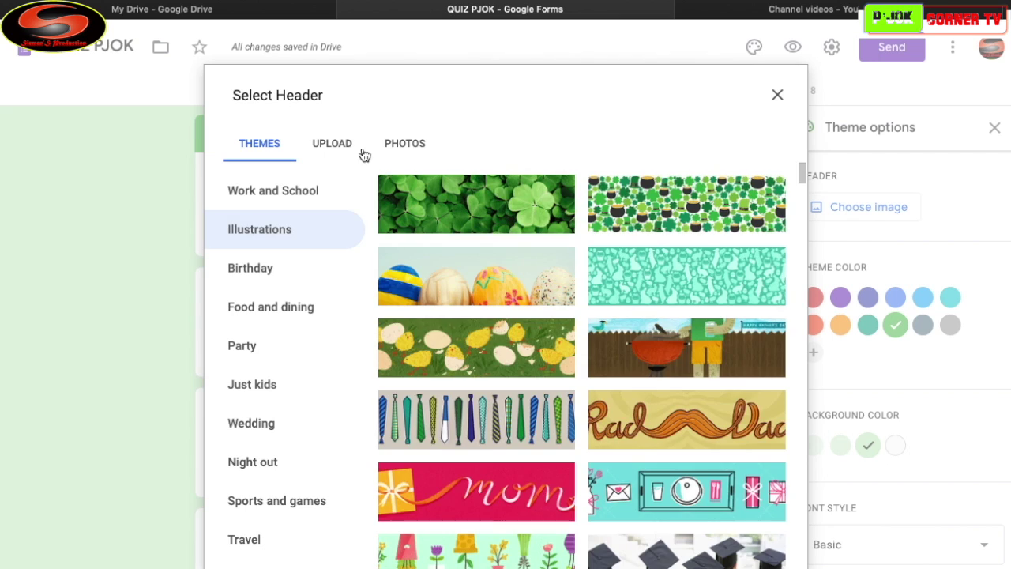
pyautogui.click(404, 152)
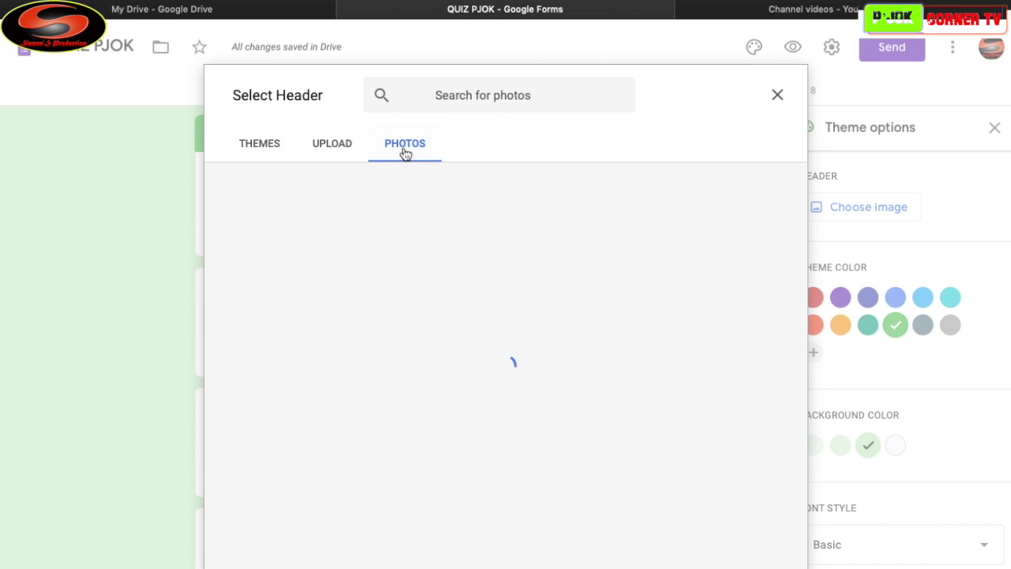
pyautogui.click(337, 150)
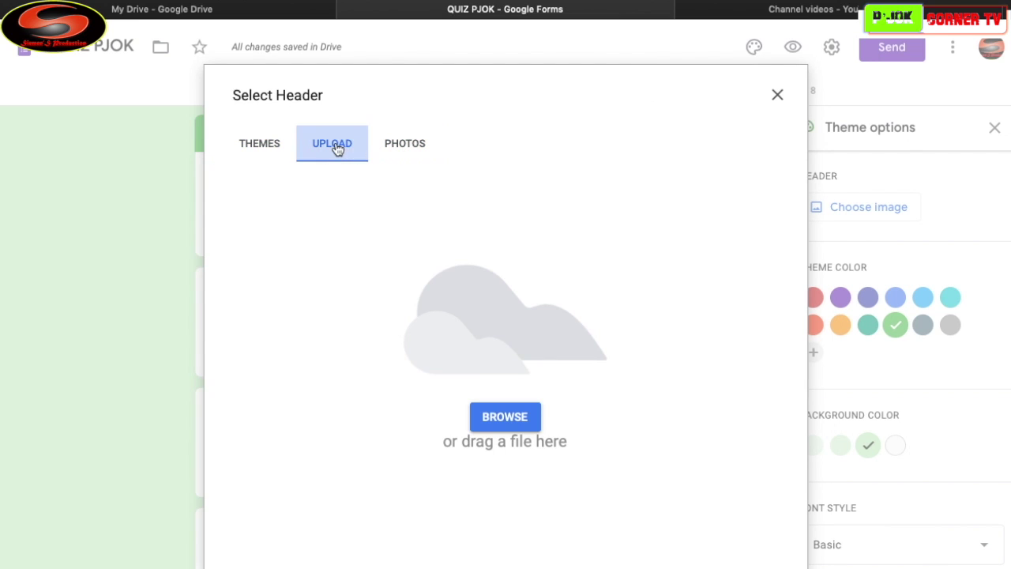
pyautogui.click(272, 144)
# Browse the Just kids, Illustrations, Birthday, Food and dining and Party categories of header themes
pyautogui.scroll(-2, 293, 332)
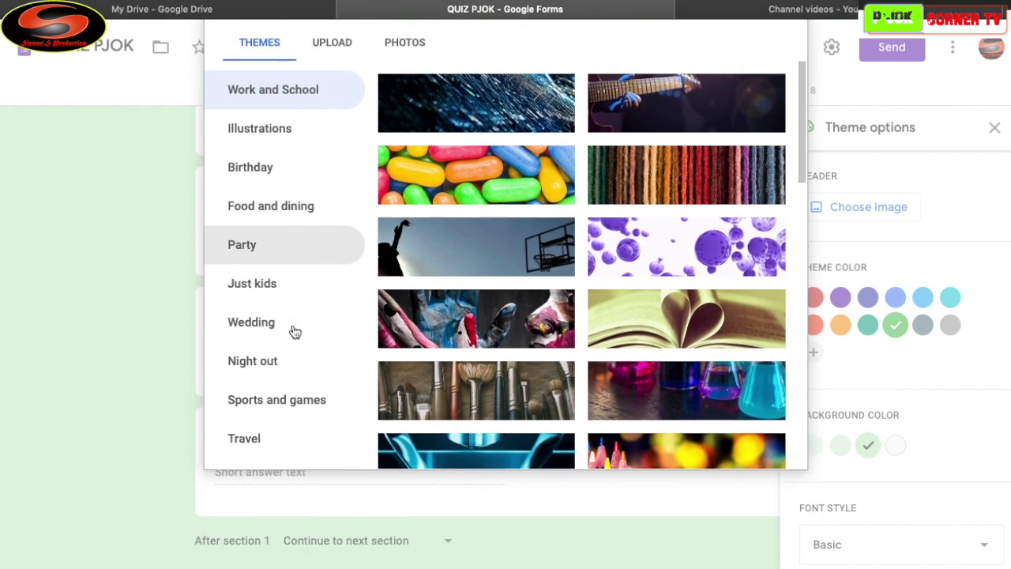
pyautogui.click(269, 265)
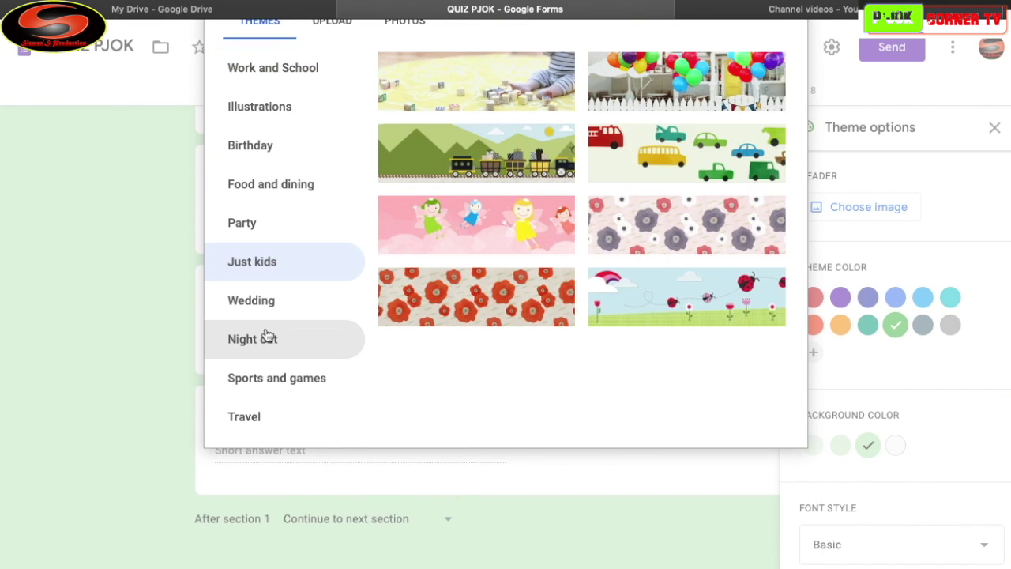
pyautogui.scroll(3, 269, 338)
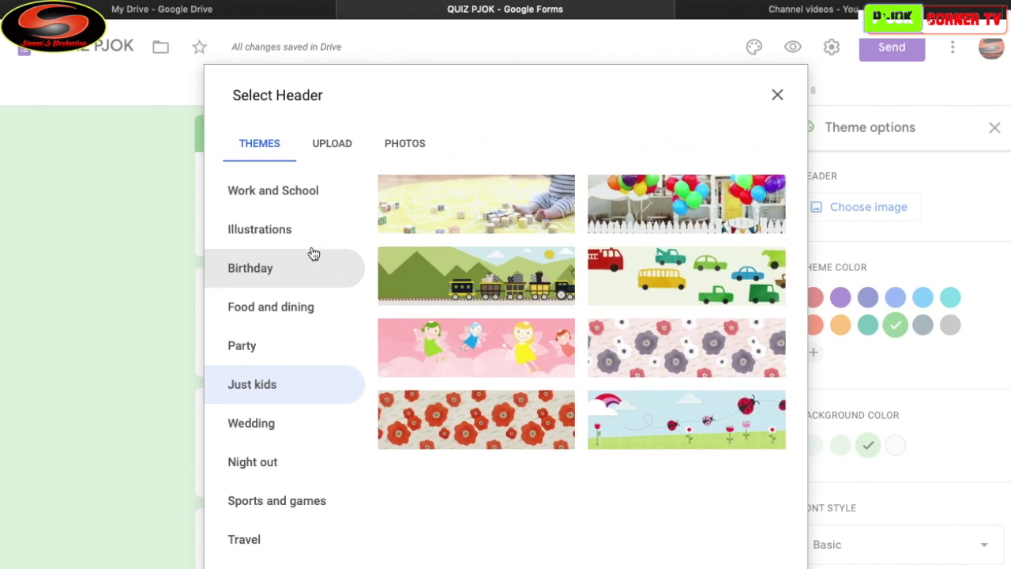
pyautogui.click(289, 229)
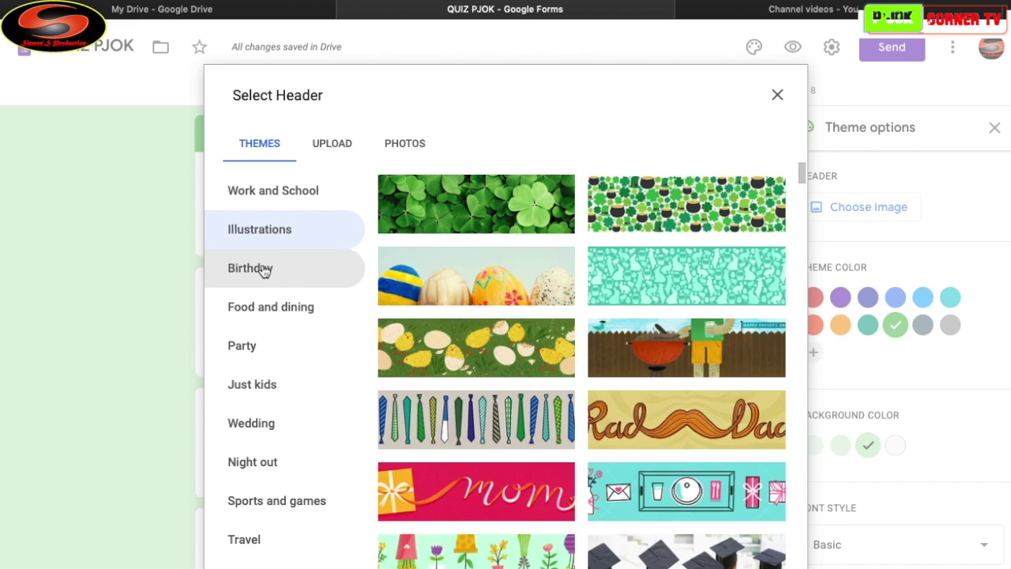
pyautogui.click(262, 270)
pyautogui.click(263, 304)
pyautogui.click(247, 341)
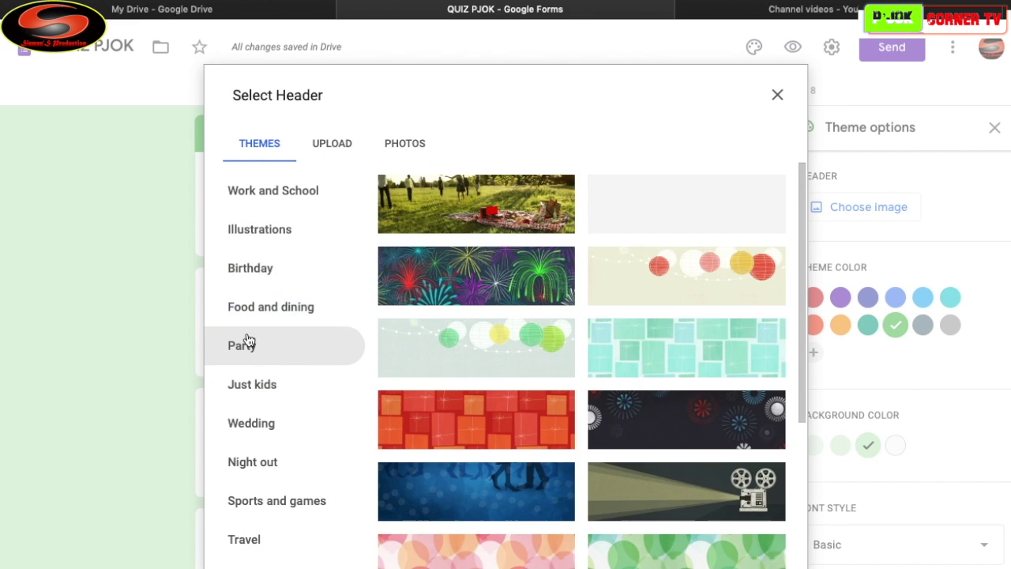
# Insert the American football players image from the Sports and games themes as the form's header
pyautogui.scroll(-3, 245, 341)
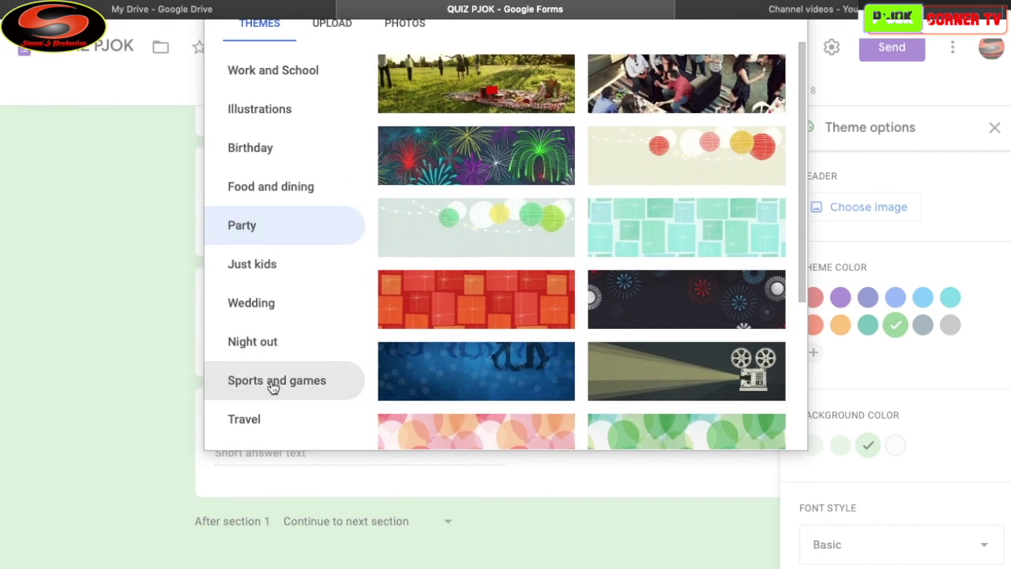
pyautogui.click(278, 386)
pyautogui.scroll(2, 558, 204)
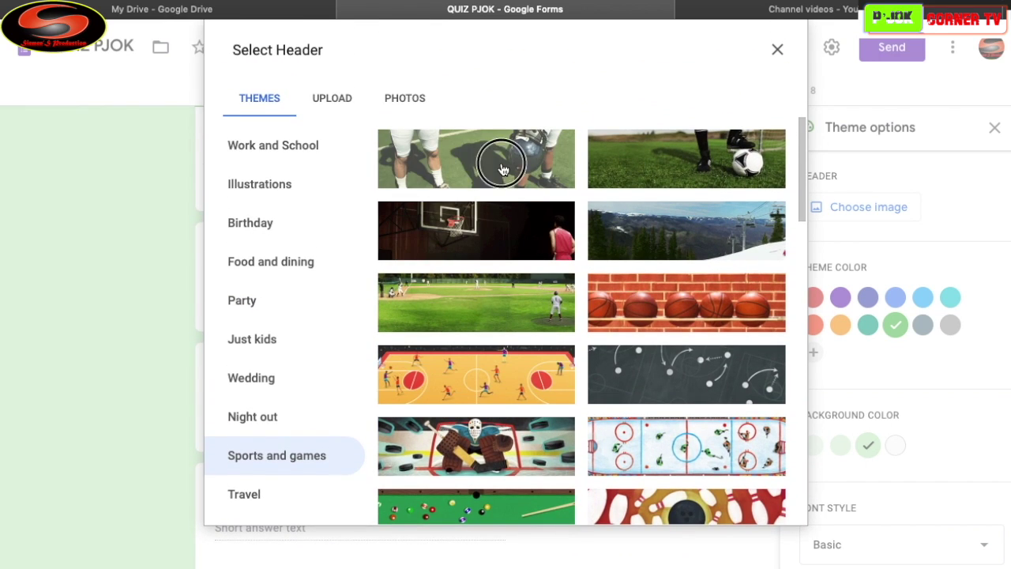
pyautogui.click(502, 170)
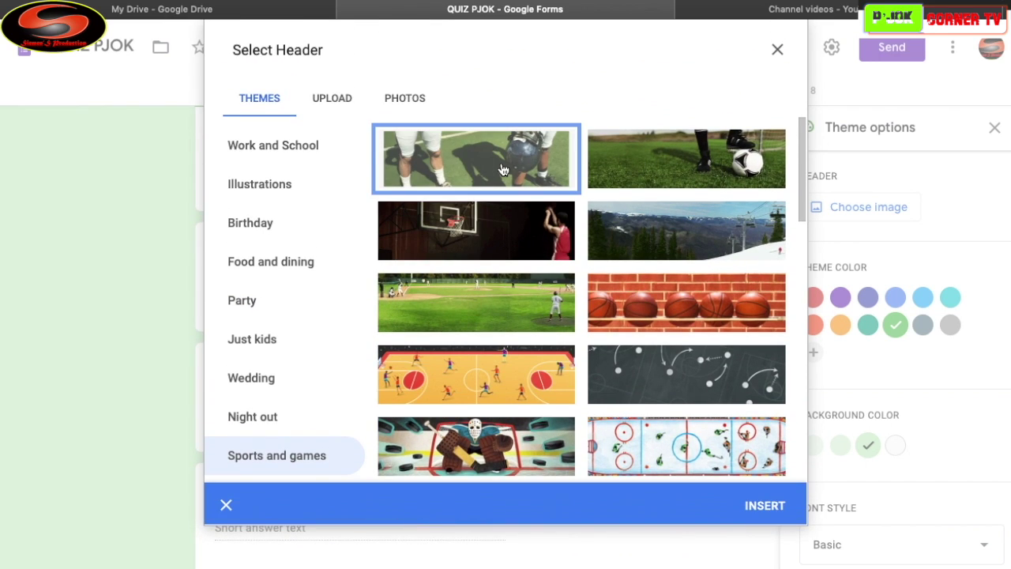
pyautogui.click(765, 505)
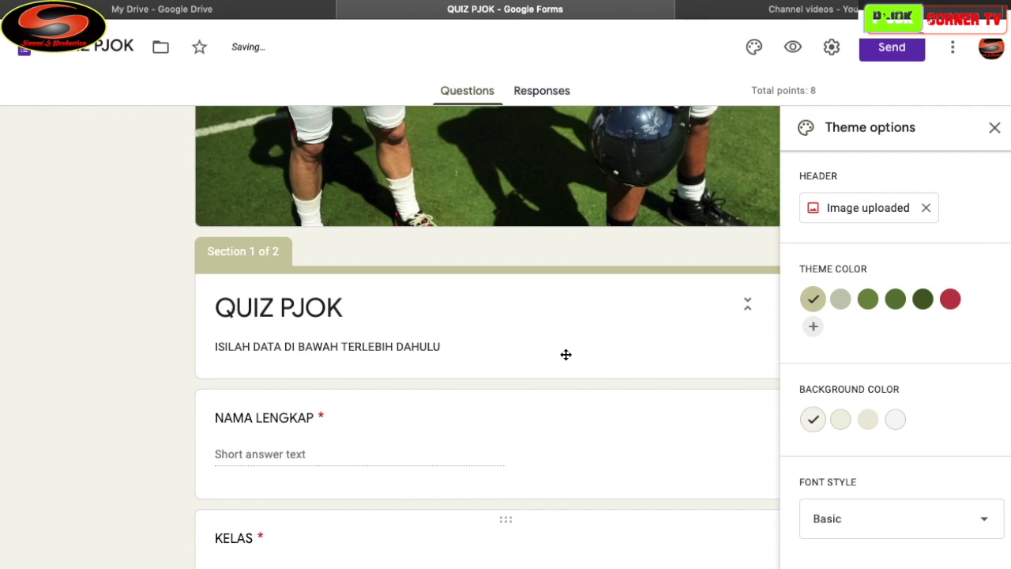
# Set the theme color to the third swatch, a medium green, with its darkest green background shade, and check the questions' look
pyautogui.click(867, 304)
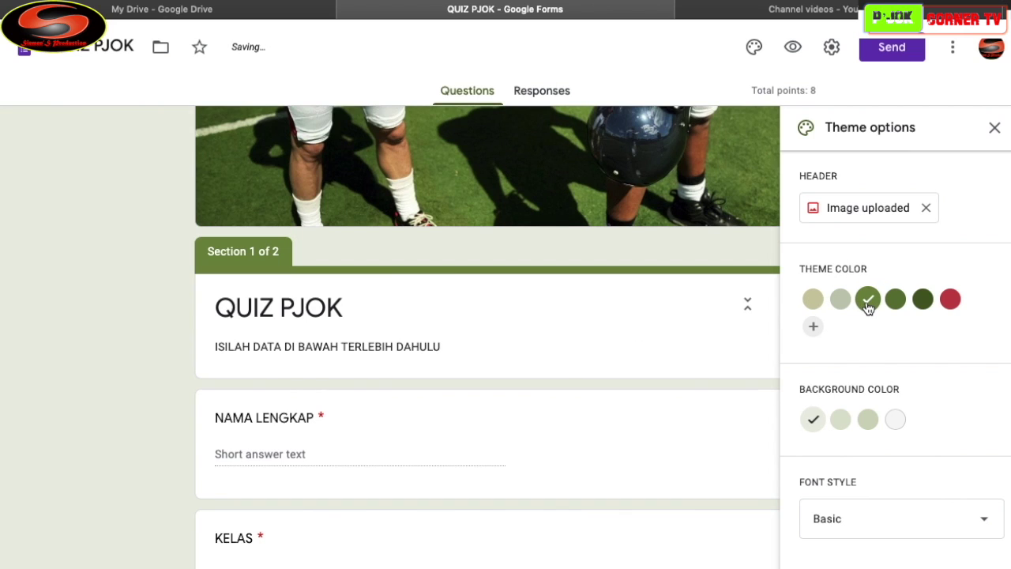
pyautogui.click(867, 419)
pyautogui.scroll(-10, 598, 342)
pyautogui.scroll(-10, 598, 342)
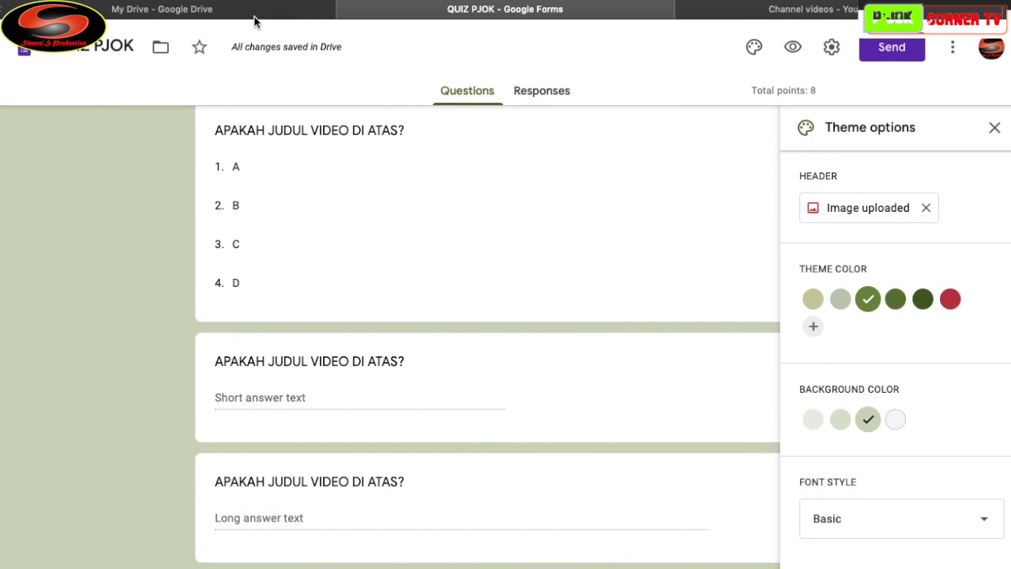
pyautogui.scroll(8, 702, 469)
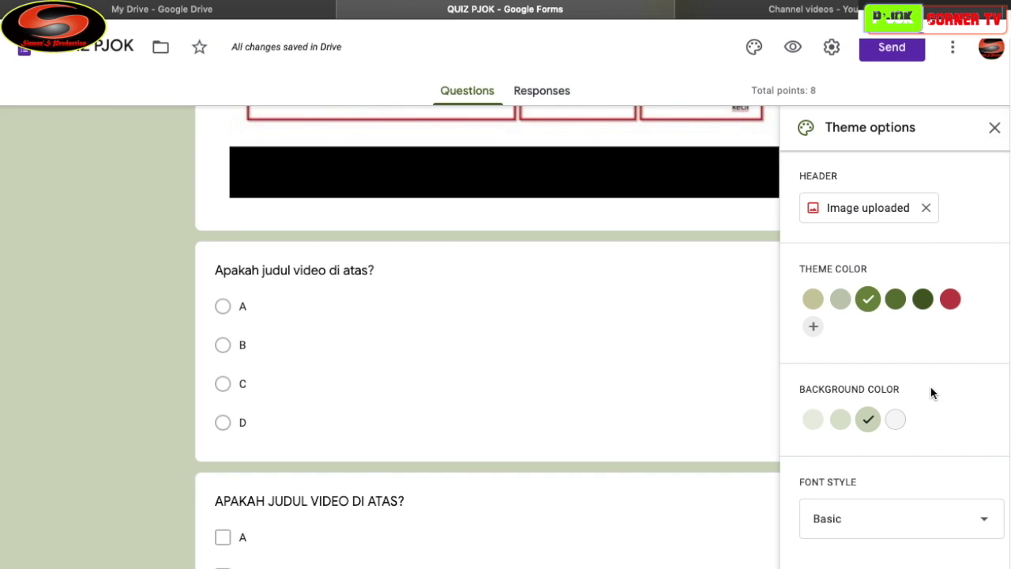
pyautogui.scroll(-3, 931, 393)
# Try the Formal and Playful font styles on the form and restore the Basic style
pyautogui.click(985, 518)
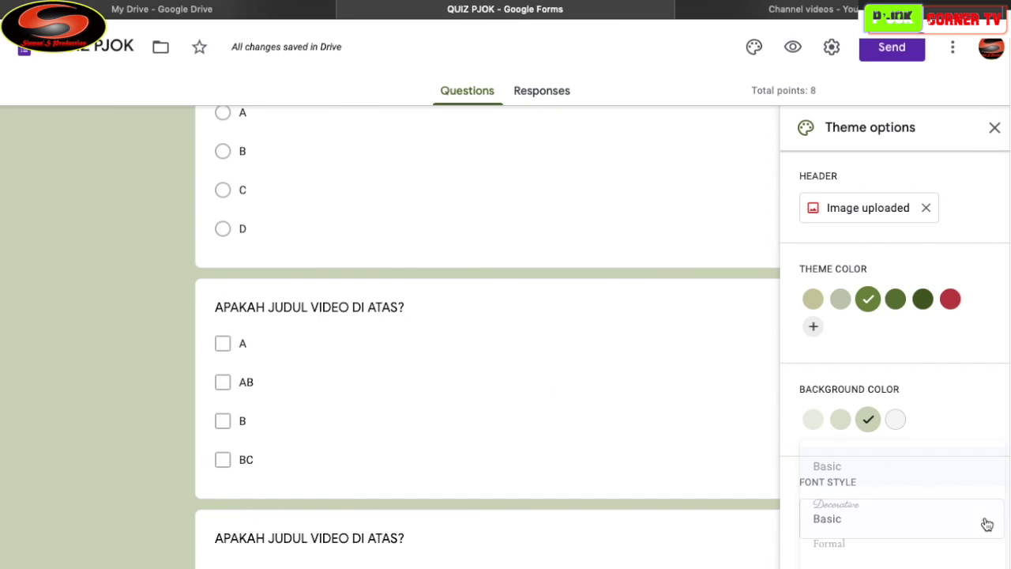
pyautogui.scroll(-3, 913, 520)
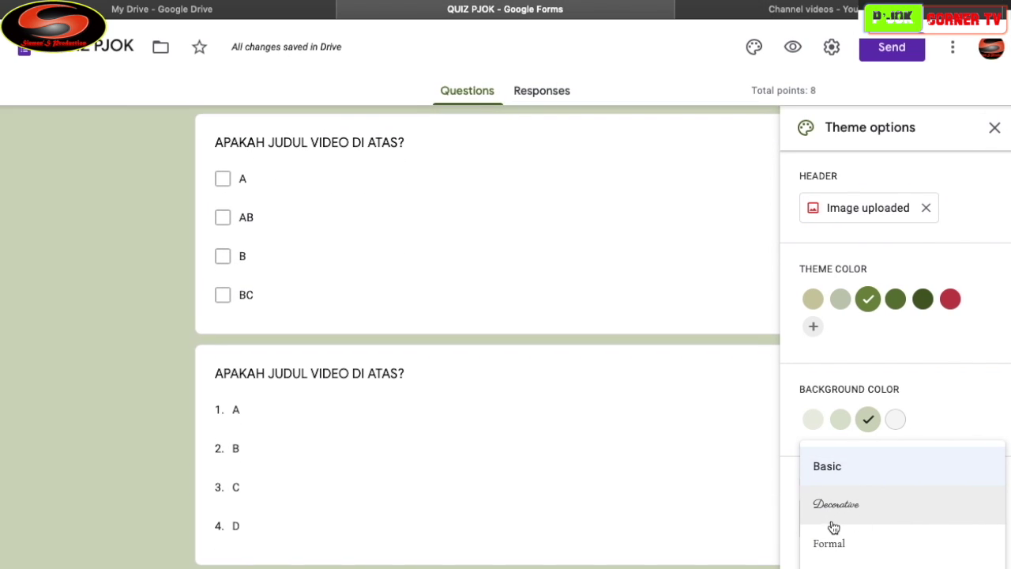
pyautogui.scroll(-2, 832, 527)
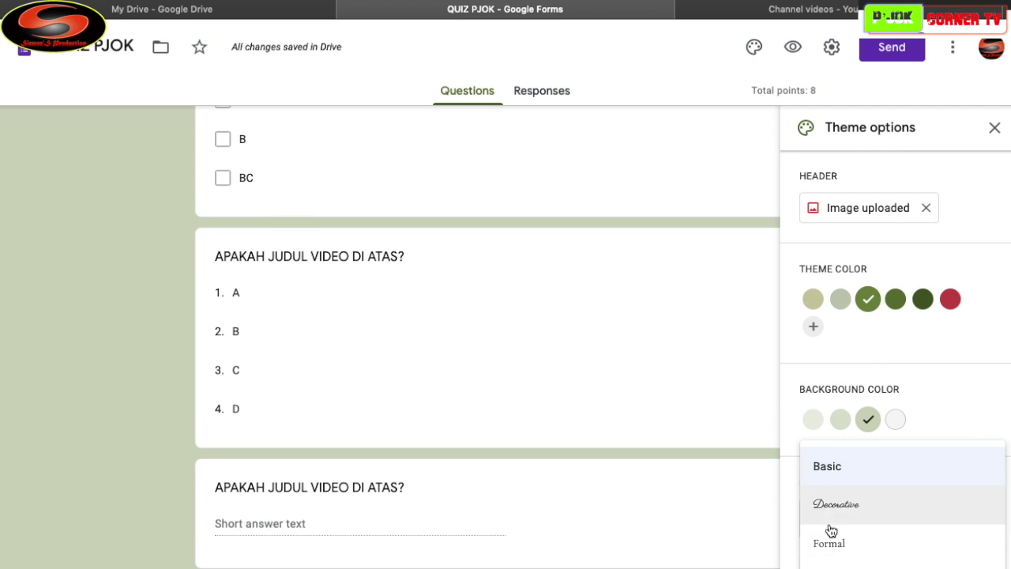
pyautogui.click(831, 467)
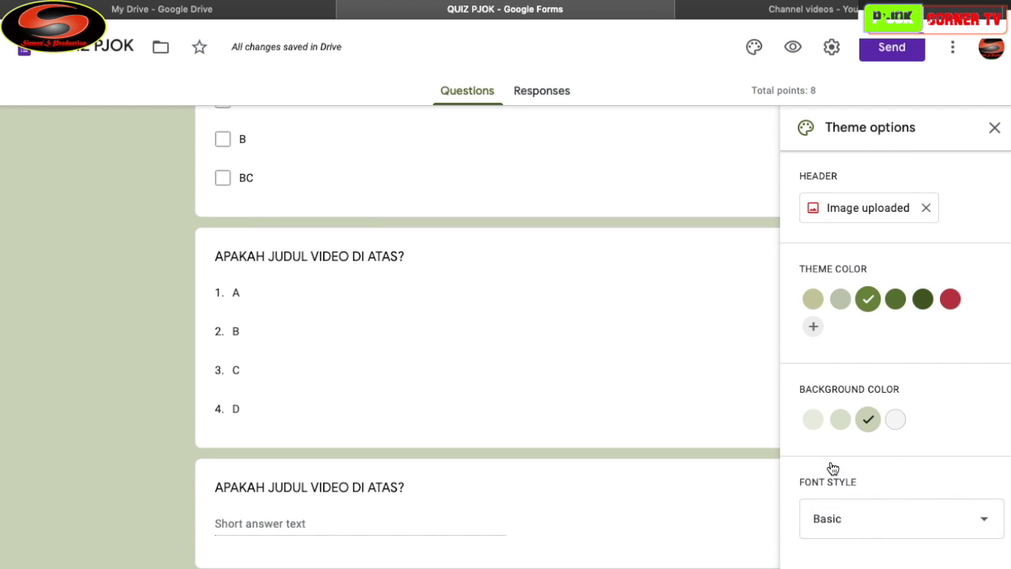
pyautogui.click(965, 528)
pyautogui.click(823, 553)
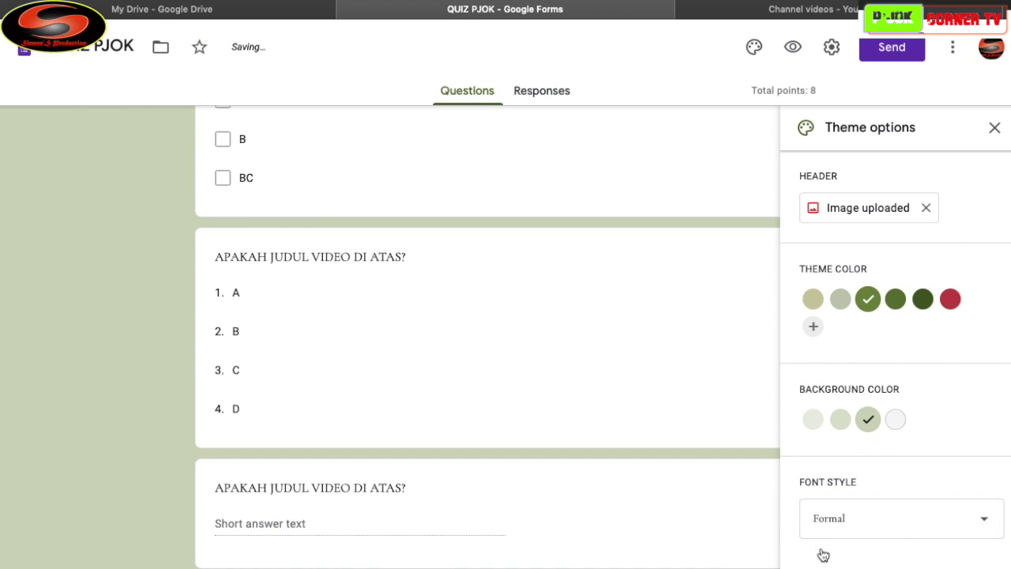
pyautogui.click(963, 530)
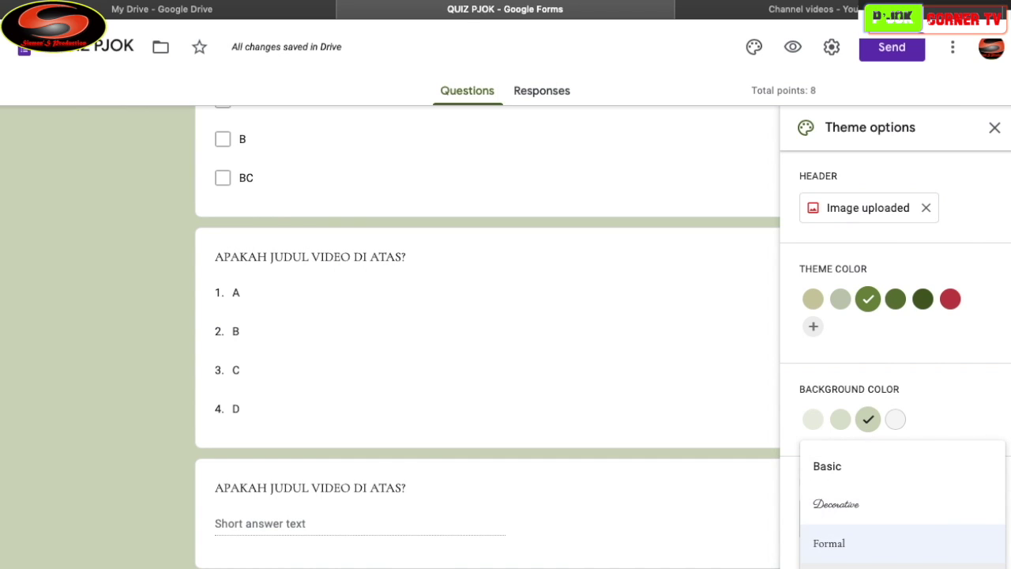
pyautogui.click(936, 565)
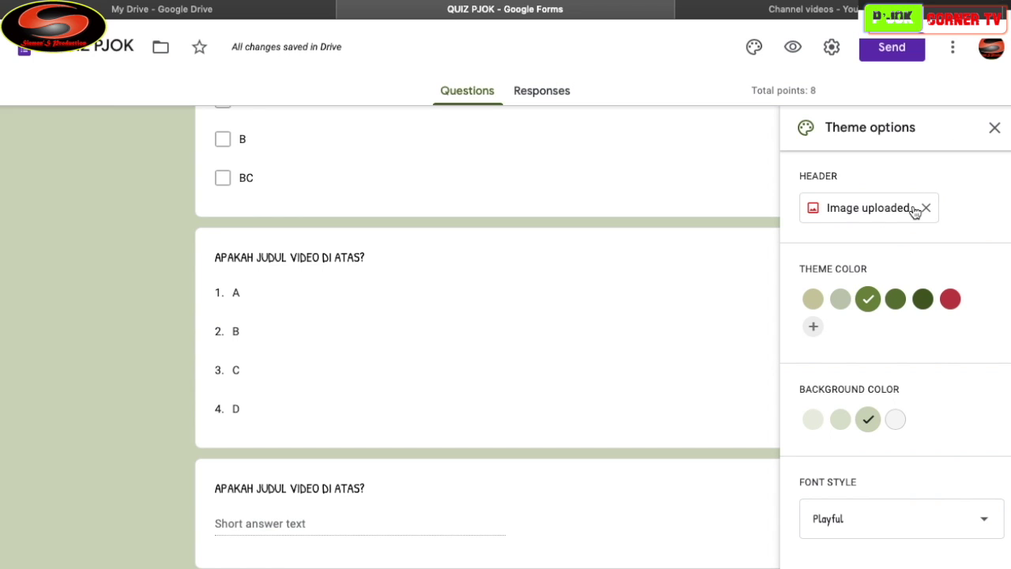
pyautogui.click(977, 525)
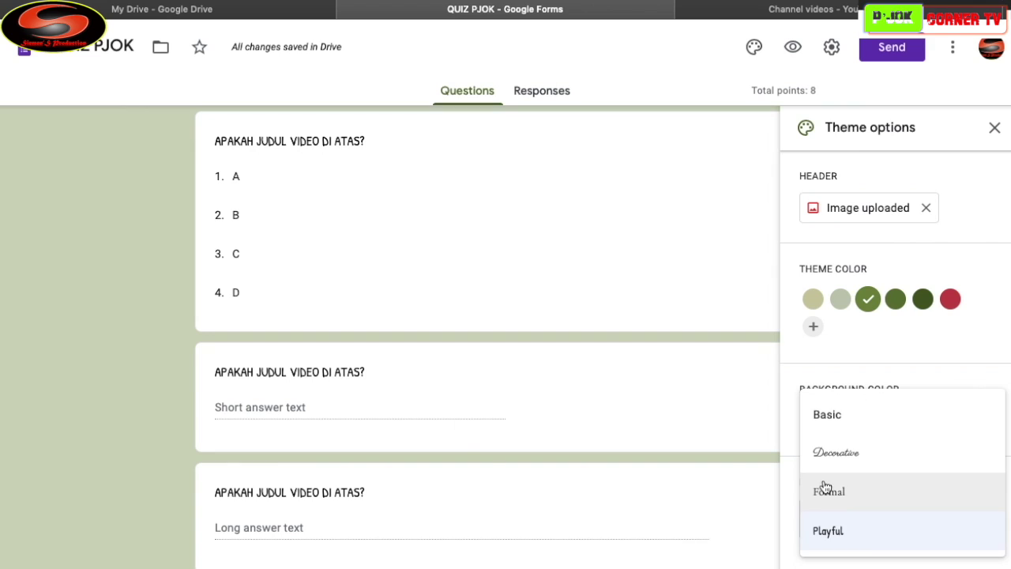
pyautogui.click(831, 422)
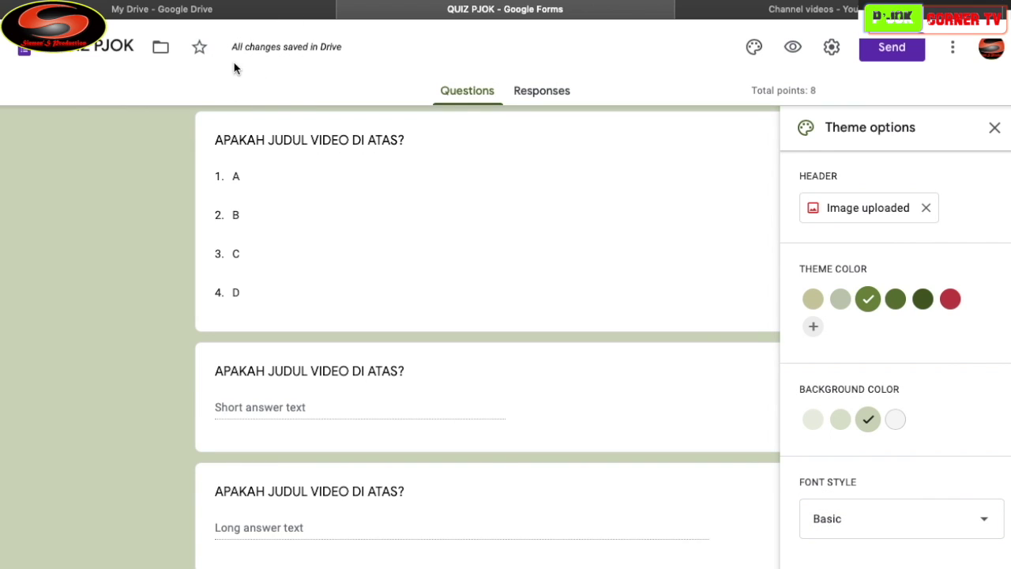
# Close the theme options and open a preview of the finished quiz form
pyautogui.click(993, 129)
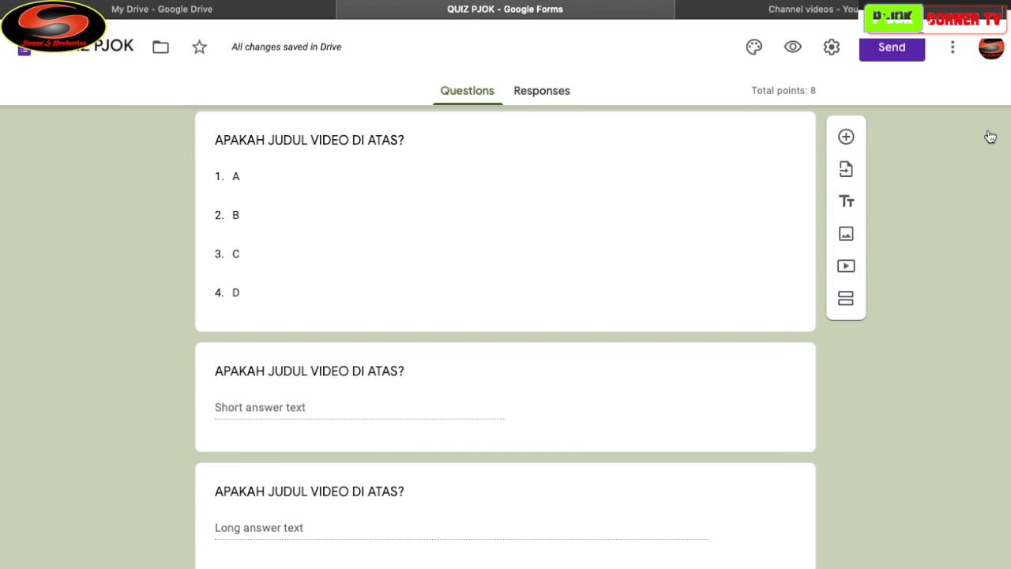
pyautogui.scroll(15, 912, 214)
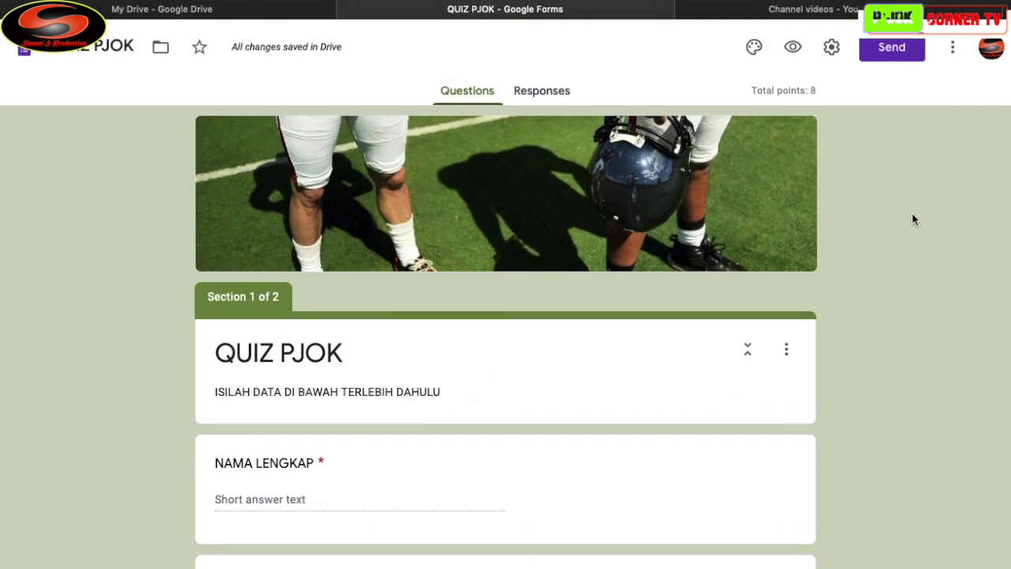
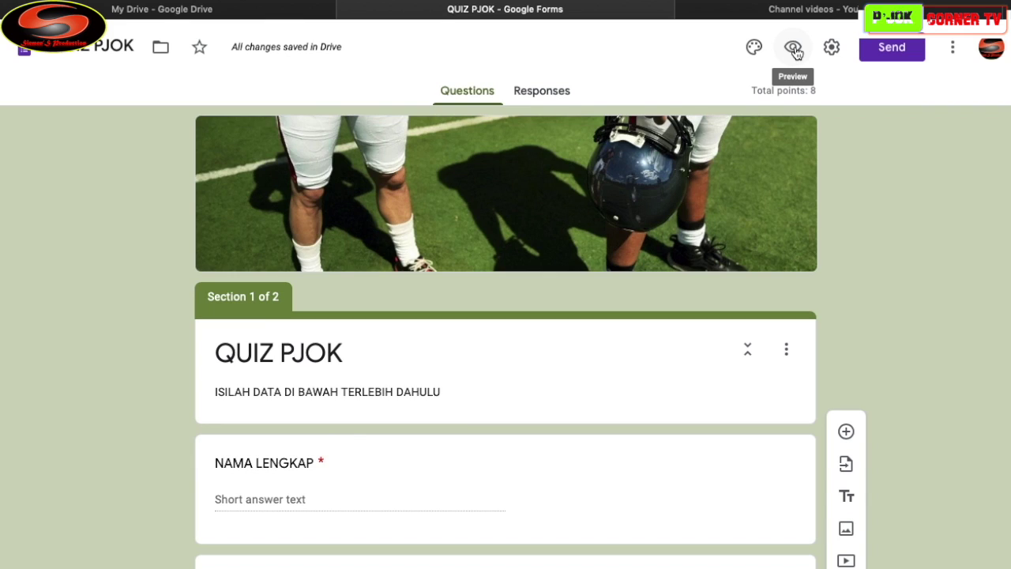
pyautogui.click(793, 47)
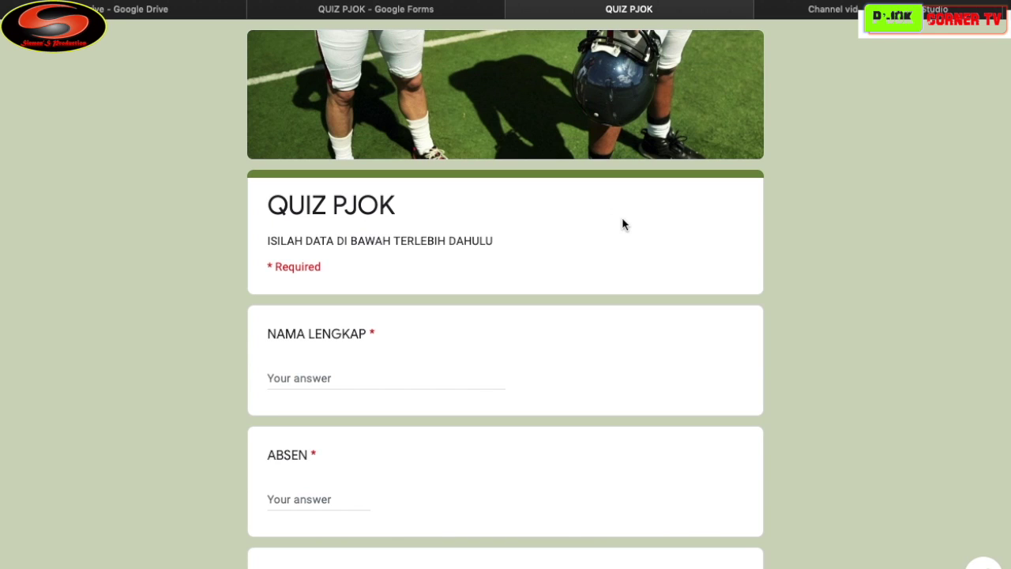
# Fill in the preview's identity page with NAMA LENGKAP "A", ABSEN "1" and KELAS "6", and continue to the quiz page
pyautogui.click(318, 382)
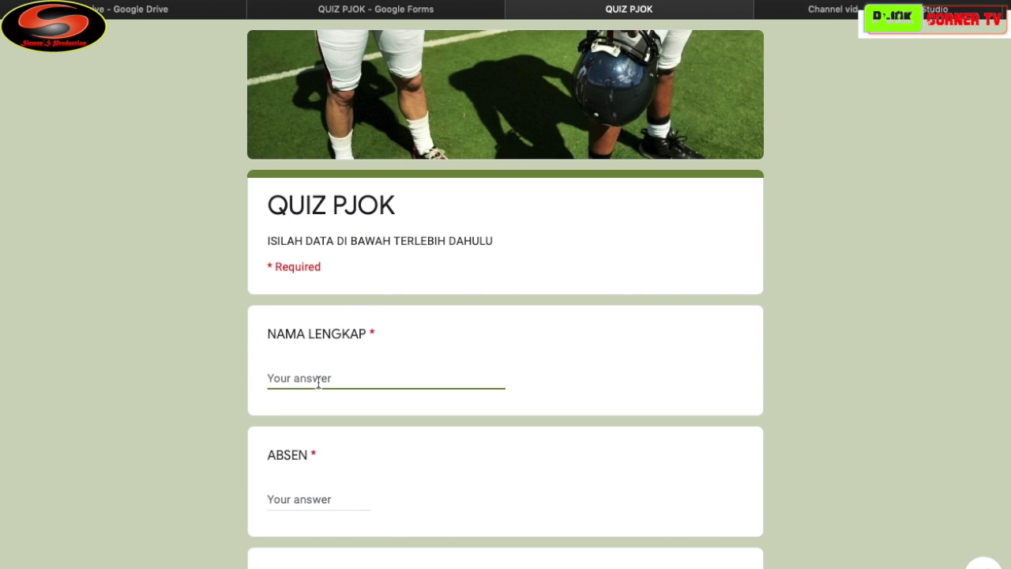
pyautogui.write('A')
pyautogui.scroll(-2, 345, 450)
pyautogui.click(309, 366)
pyautogui.write('1')
pyautogui.click(301, 483)
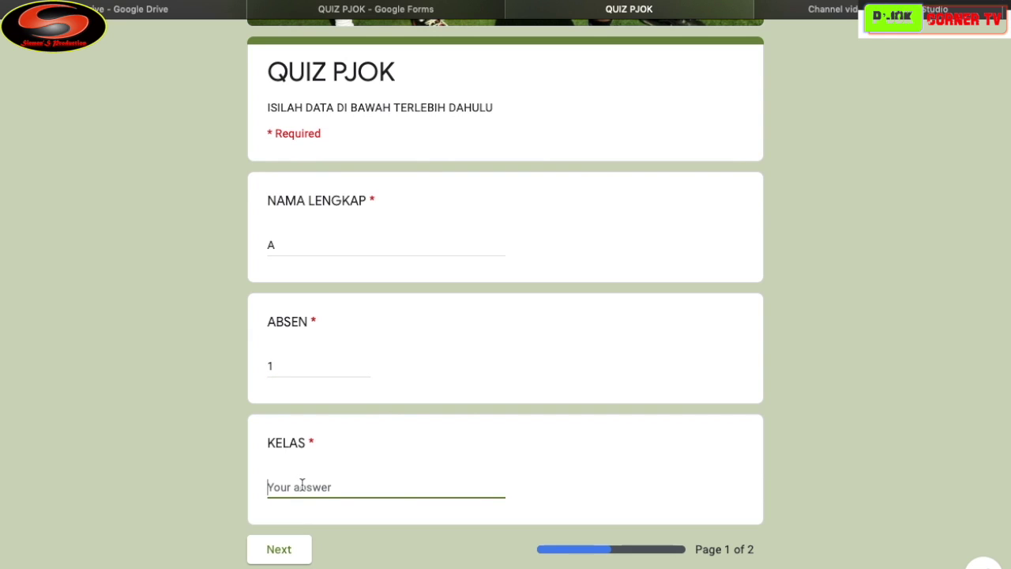
pyautogui.write('6')
pyautogui.scroll(-1, 442, 452)
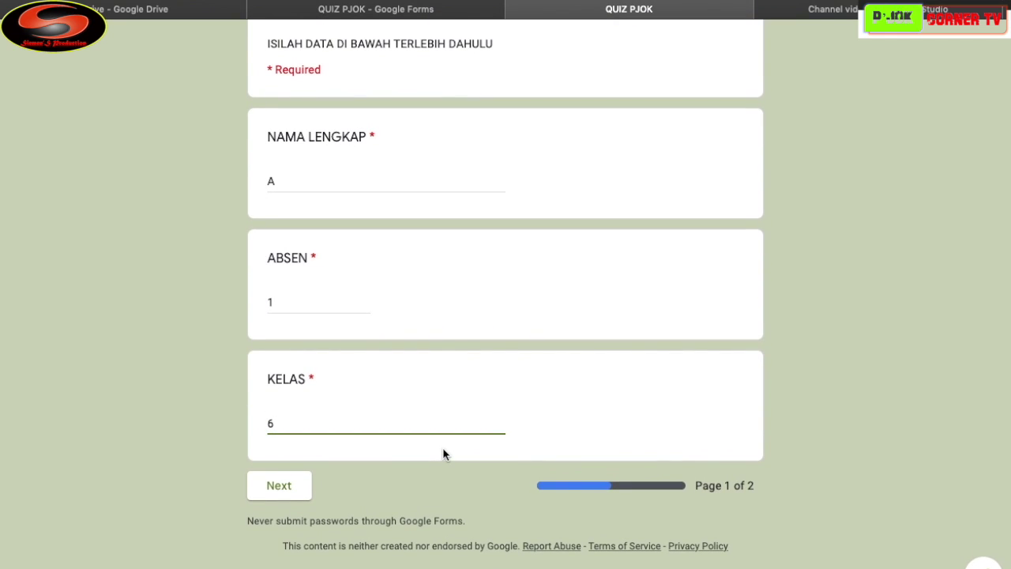
pyautogui.click(286, 495)
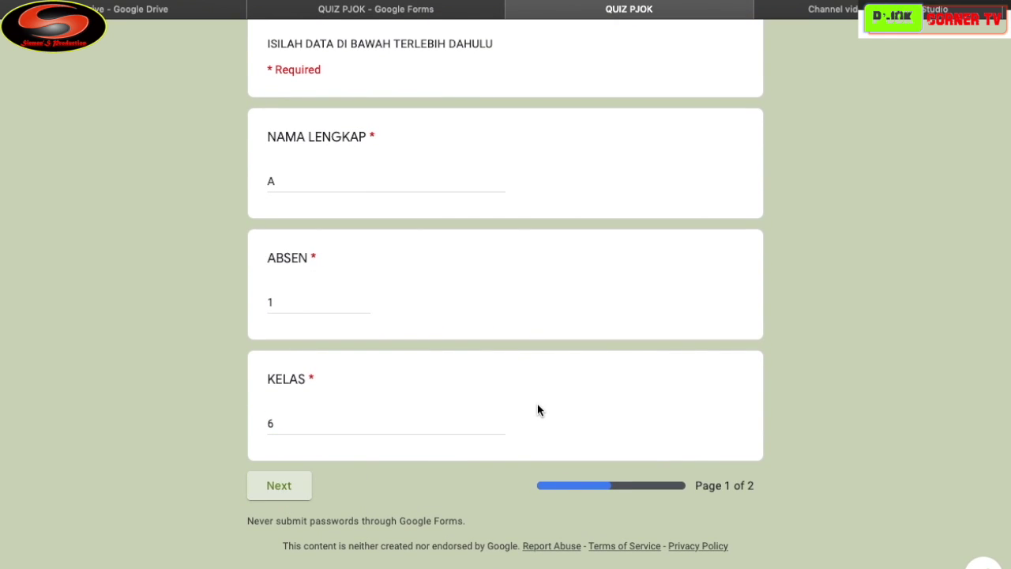
# Answer the 3-point video title question with "A" and choose Option 1 in the untitled question below it
pyautogui.scroll(-1, 537, 409)
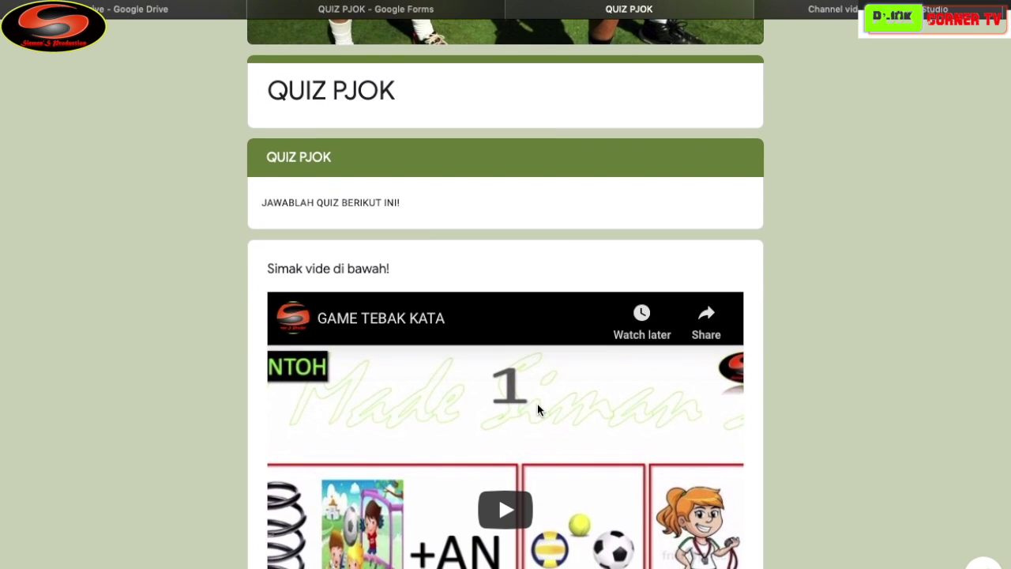
pyautogui.scroll(-4, 537, 409)
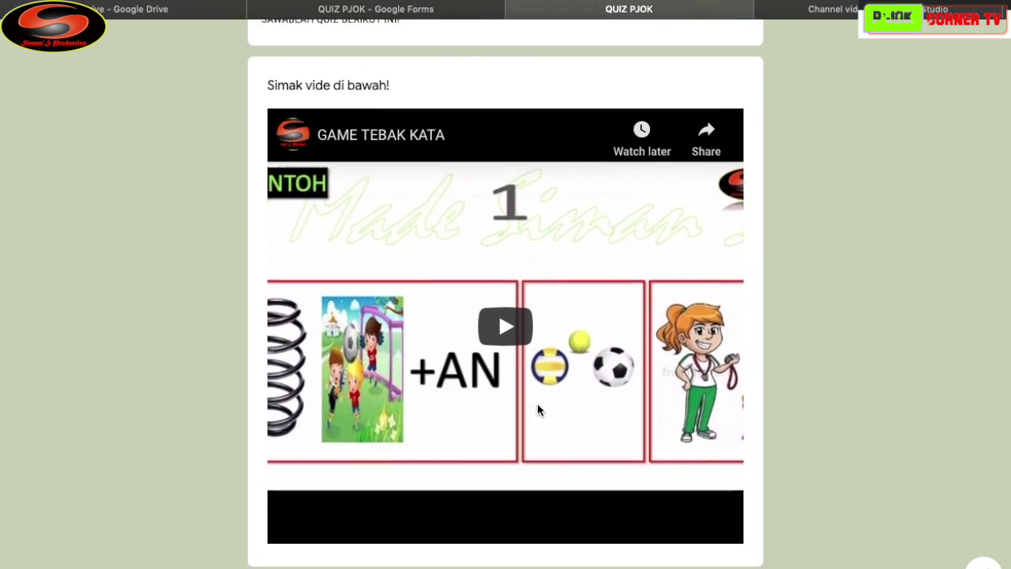
pyautogui.scroll(-1, 537, 409)
pyautogui.click(363, 428)
pyautogui.write('A')
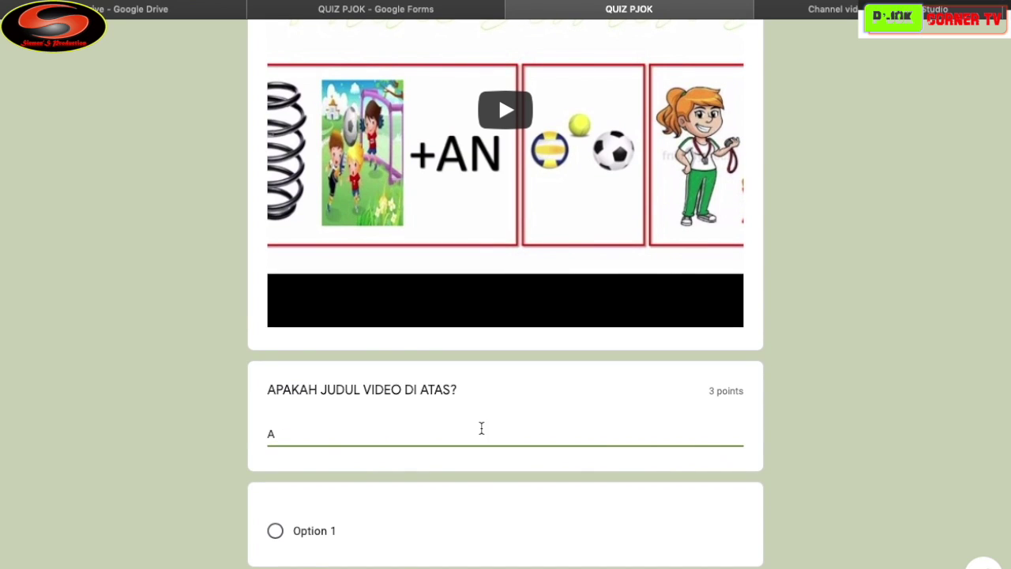
pyautogui.scroll(-2, 480, 429)
pyautogui.click(274, 317)
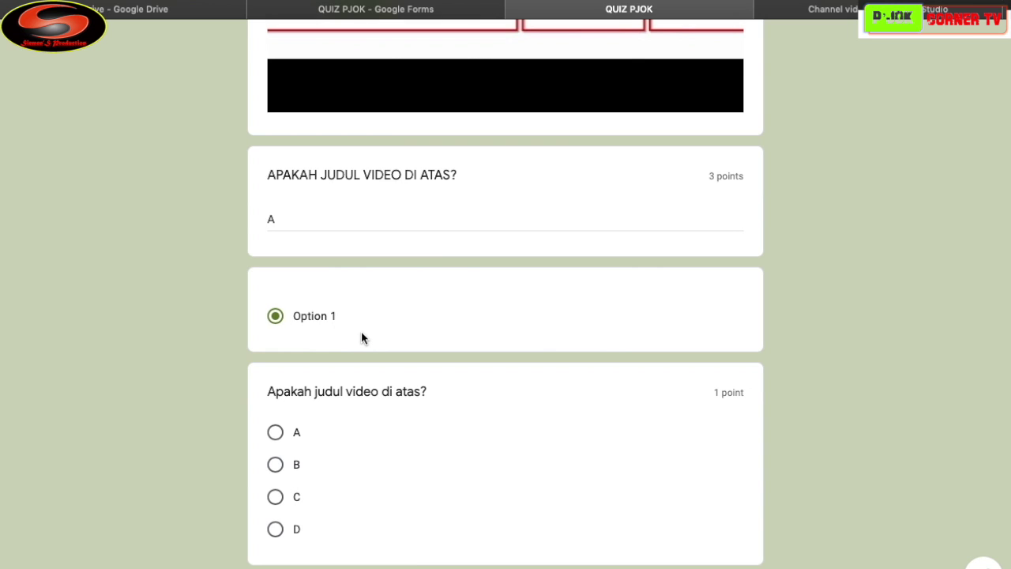
# Answer A in the 1-point multiple-choice, 2-point short-answer and 1-point dropdown questions about the video title
pyautogui.scroll(-1, 361, 337)
pyautogui.scroll(-2, 361, 338)
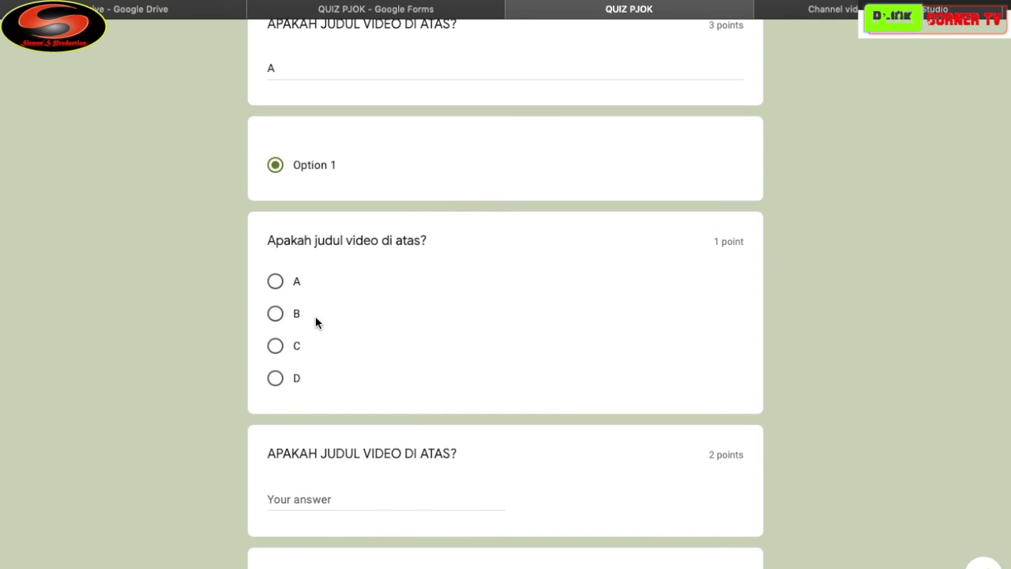
pyautogui.scroll(-1, 315, 321)
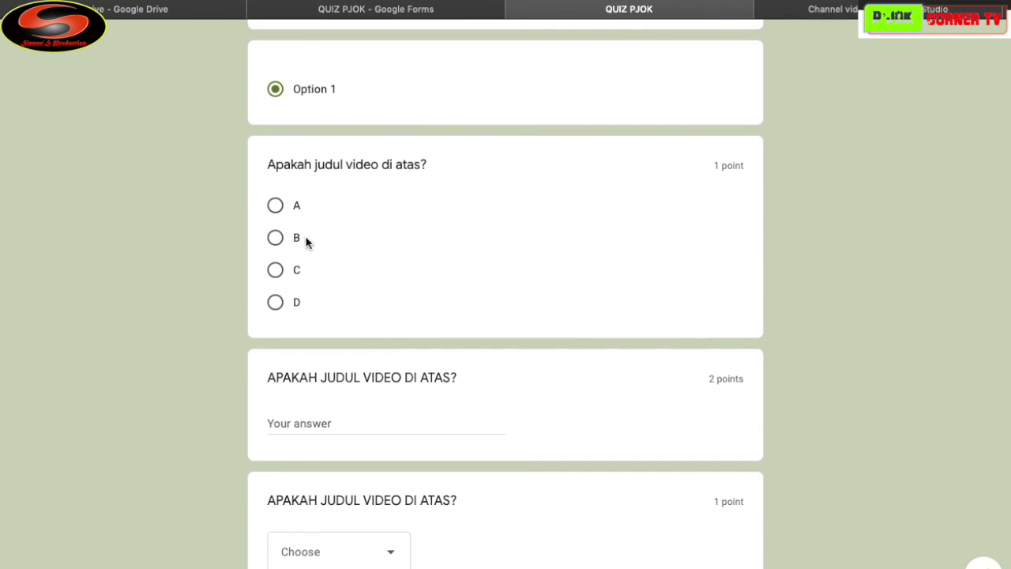
pyautogui.click(275, 206)
pyautogui.scroll(-2, 418, 232)
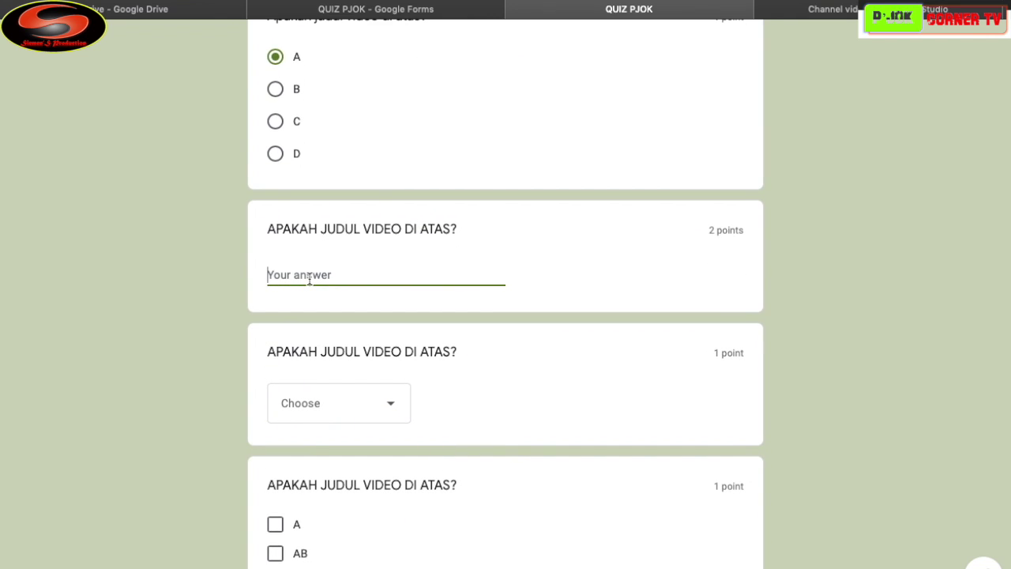
pyautogui.write('A')
pyautogui.scroll(-1, 395, 298)
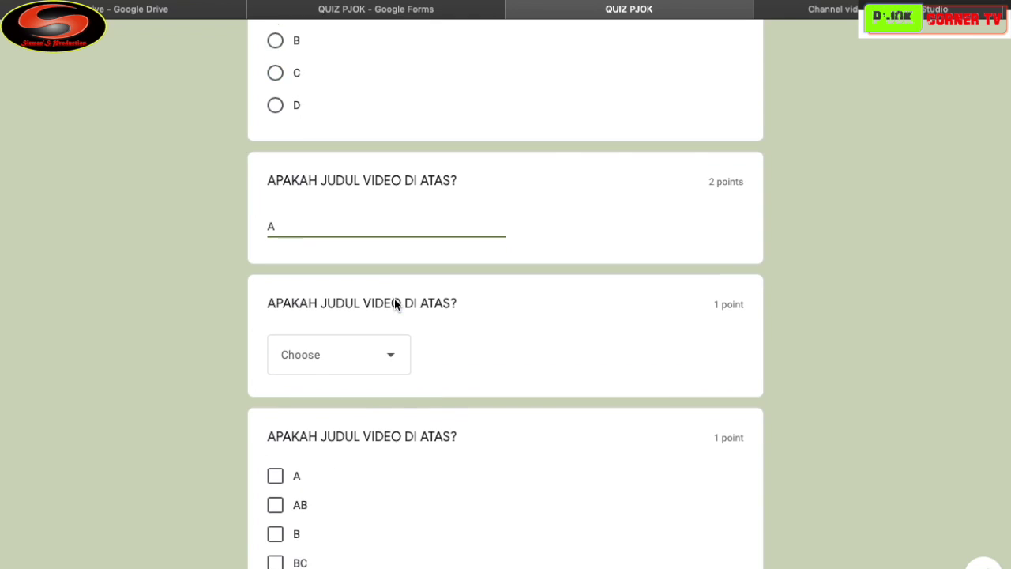
pyautogui.click(396, 356)
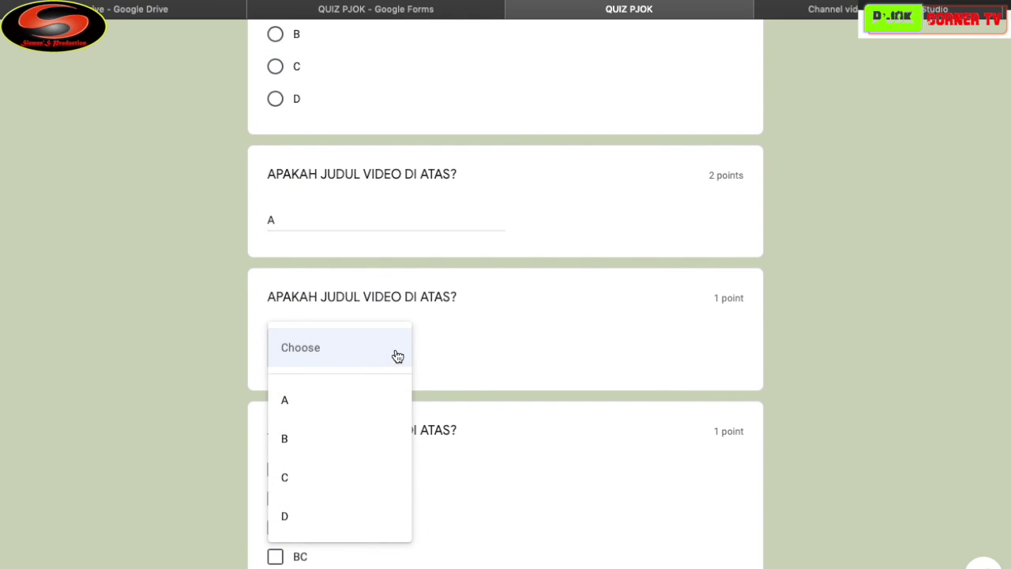
pyautogui.click(296, 404)
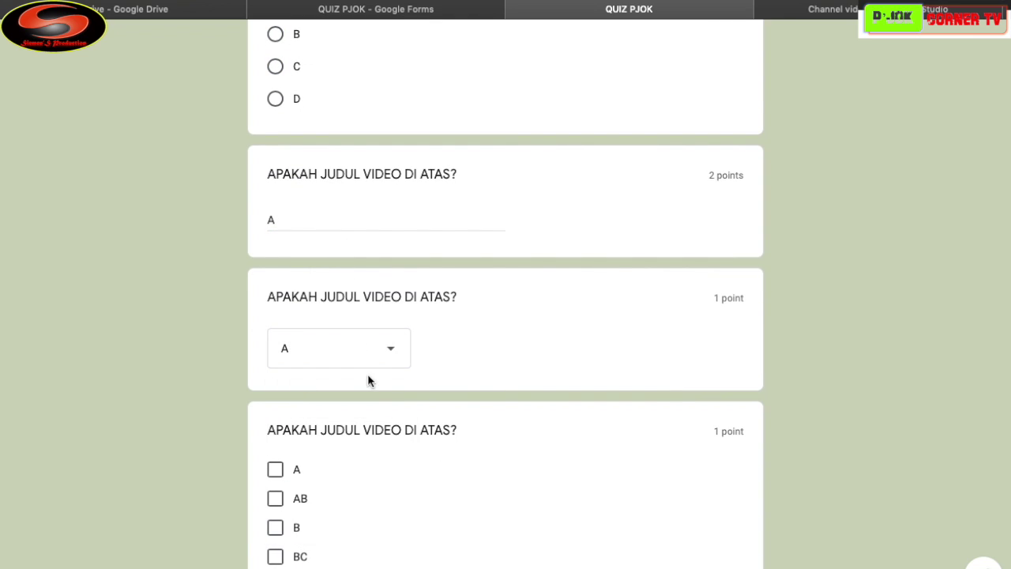
# Select A, AB and BC in the checkbox question about the video title
pyautogui.scroll(-2, 367, 381)
pyautogui.click(275, 340)
pyautogui.click(277, 371)
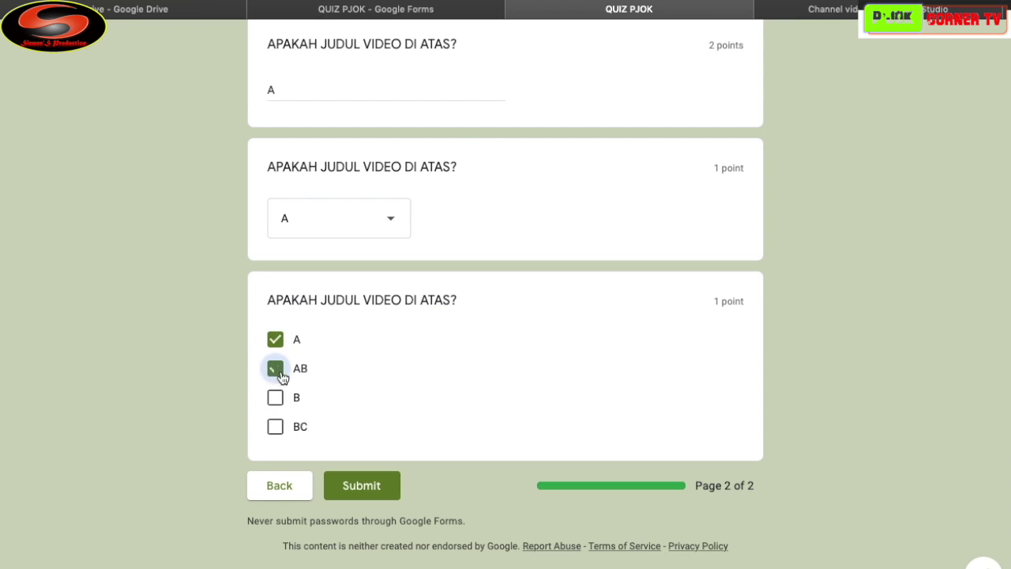
pyautogui.click(276, 427)
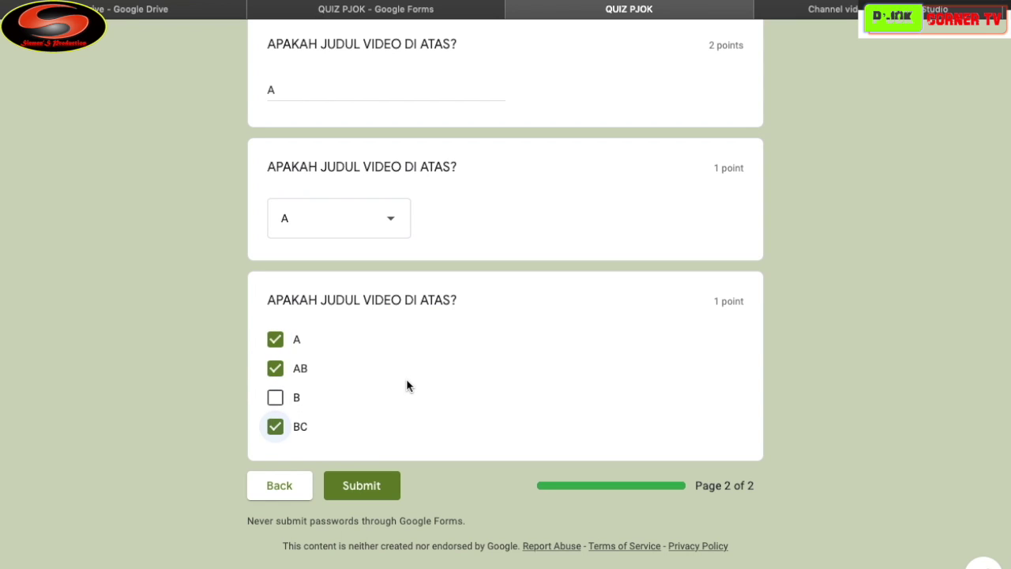
# Change the multiple-choice answer to D and submit the quiz response
pyautogui.scroll(3, 407, 383)
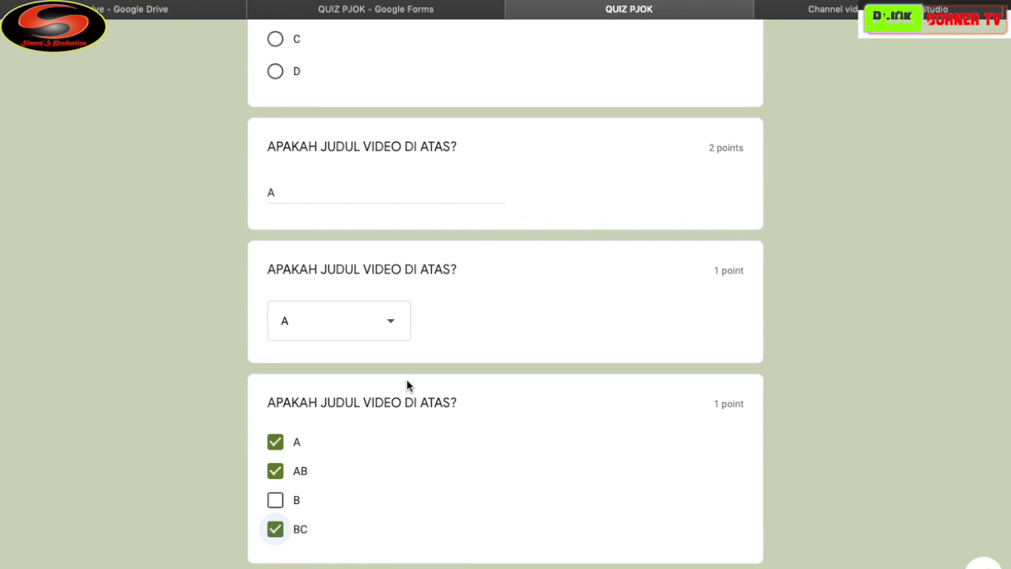
pyautogui.click(275, 219)
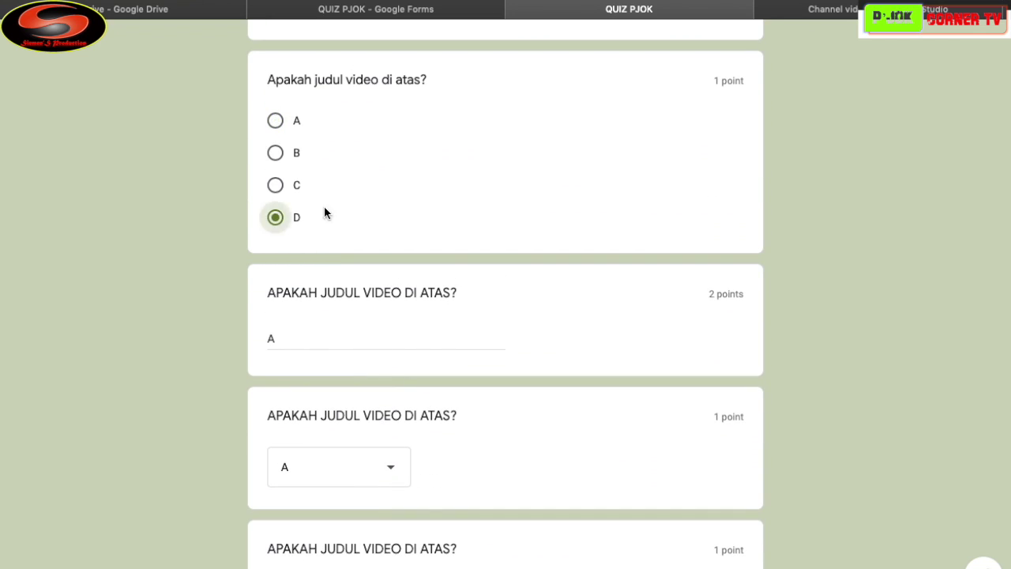
pyautogui.scroll(2, 410, 207)
pyautogui.scroll(1, 416, 205)
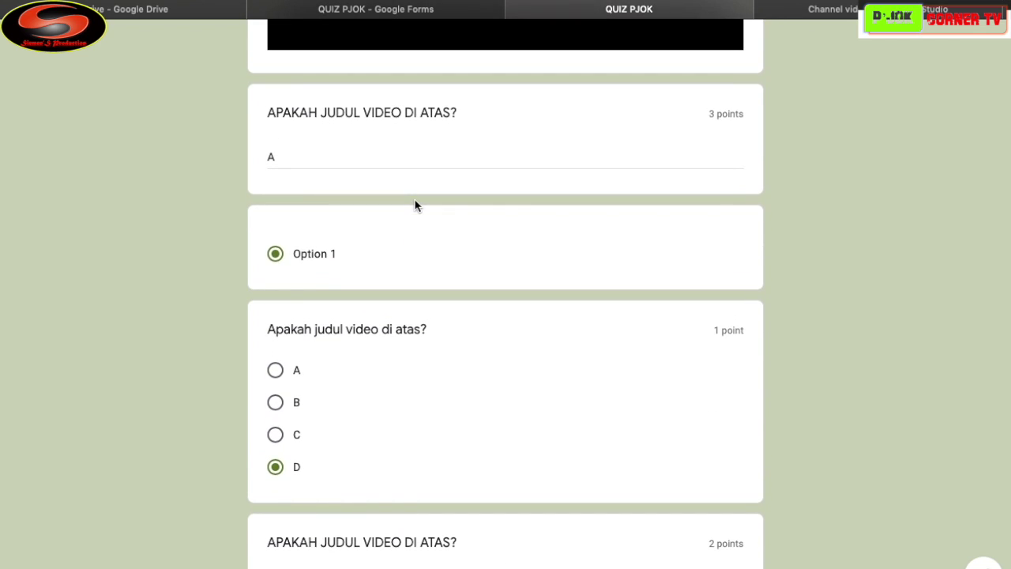
pyautogui.scroll(3, 416, 206)
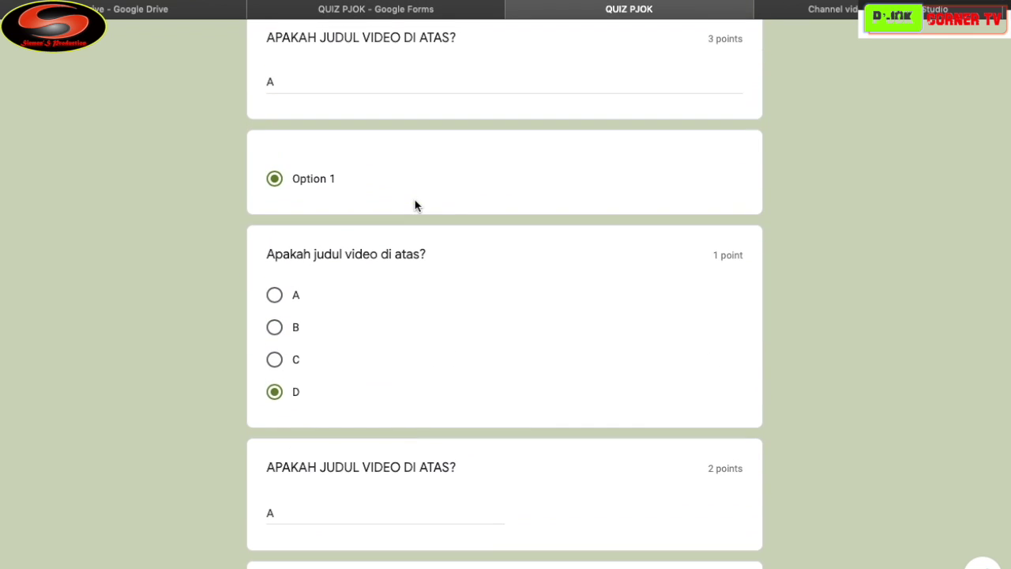
pyautogui.scroll(-6, 417, 206)
pyautogui.click(365, 487)
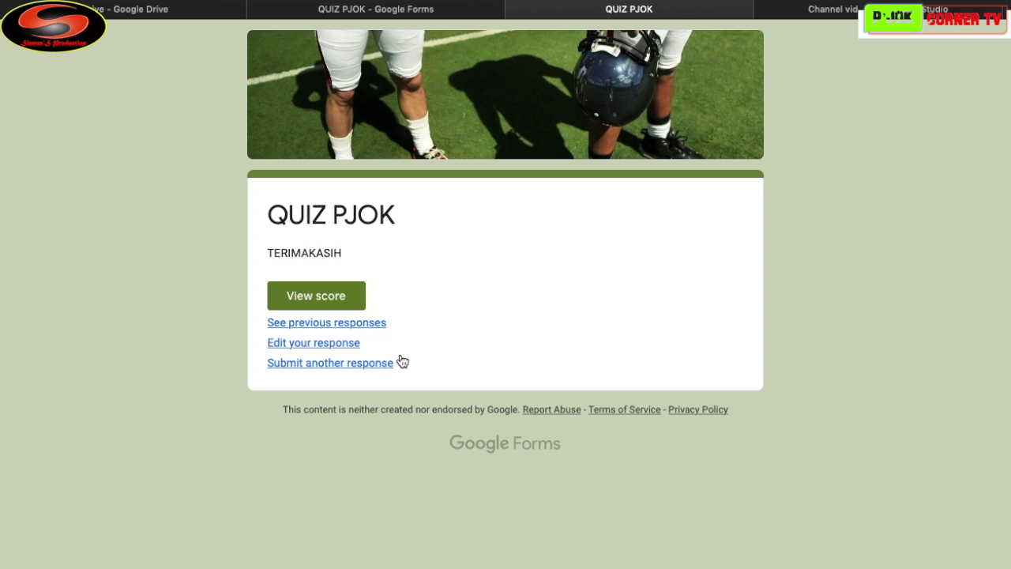
# View the score of the submitted response, review the grading and correct answers of each question, and close the results page
pyautogui.click(313, 297)
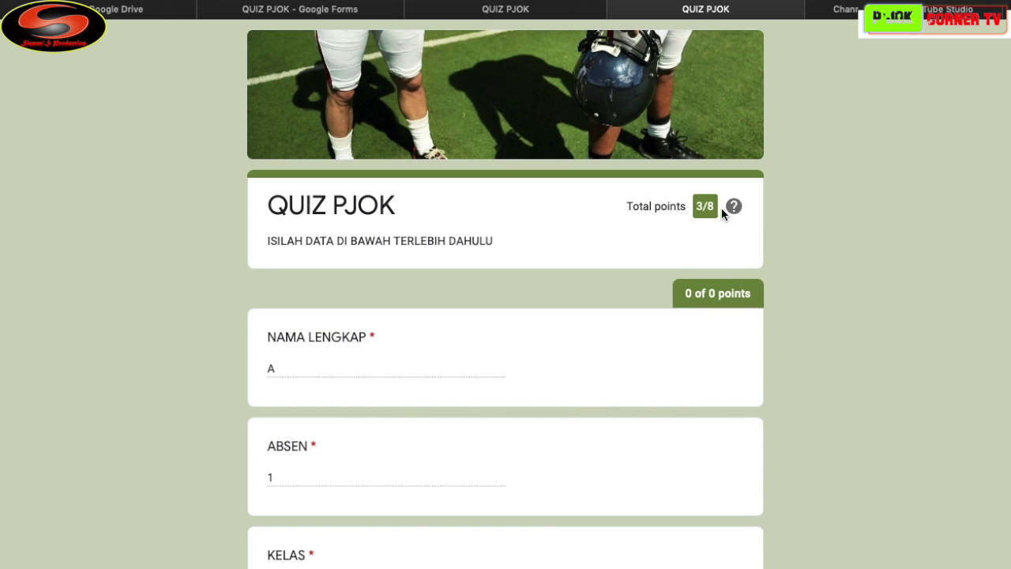
pyautogui.scroll(-10, 834, 315)
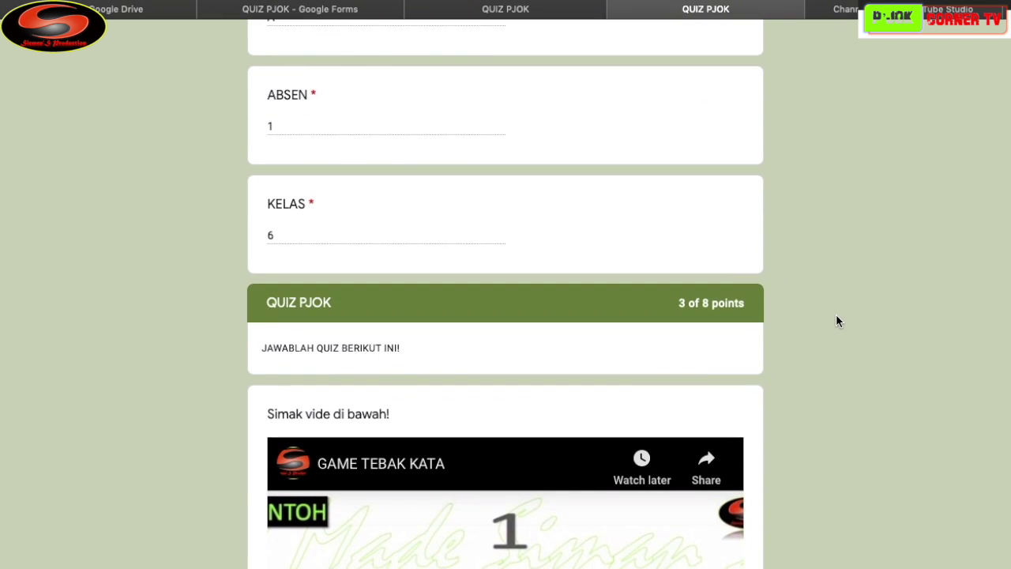
pyautogui.scroll(-6, 835, 313)
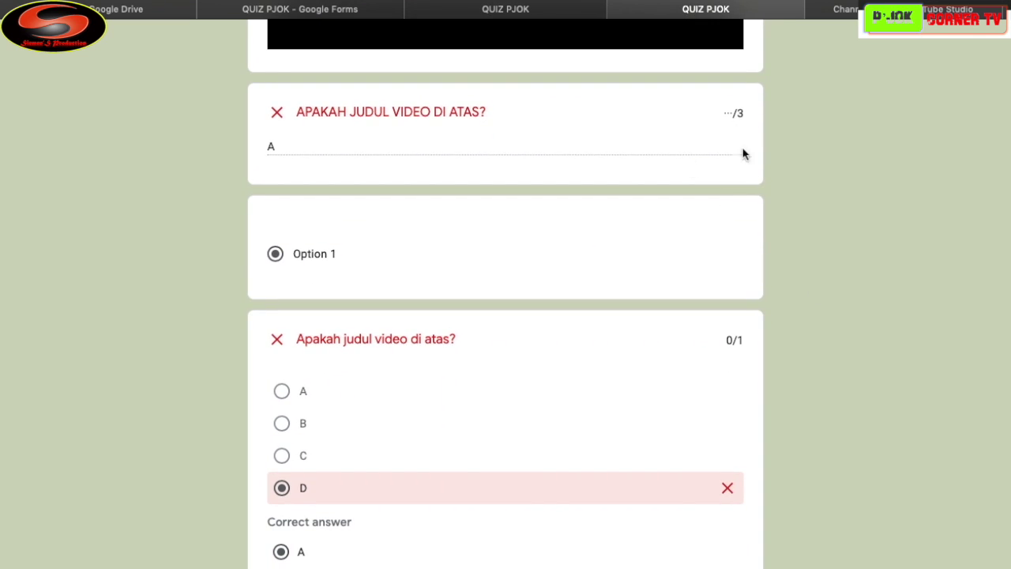
pyautogui.scroll(-2, 820, 314)
pyautogui.scroll(-3, 817, 382)
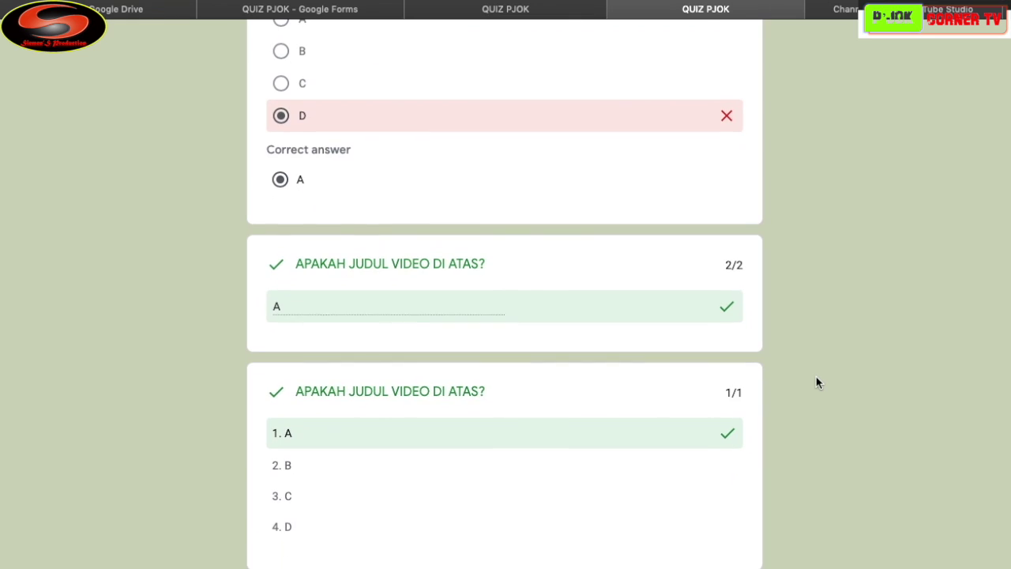
pyautogui.scroll(-2, 744, 482)
pyautogui.scroll(-3, 745, 483)
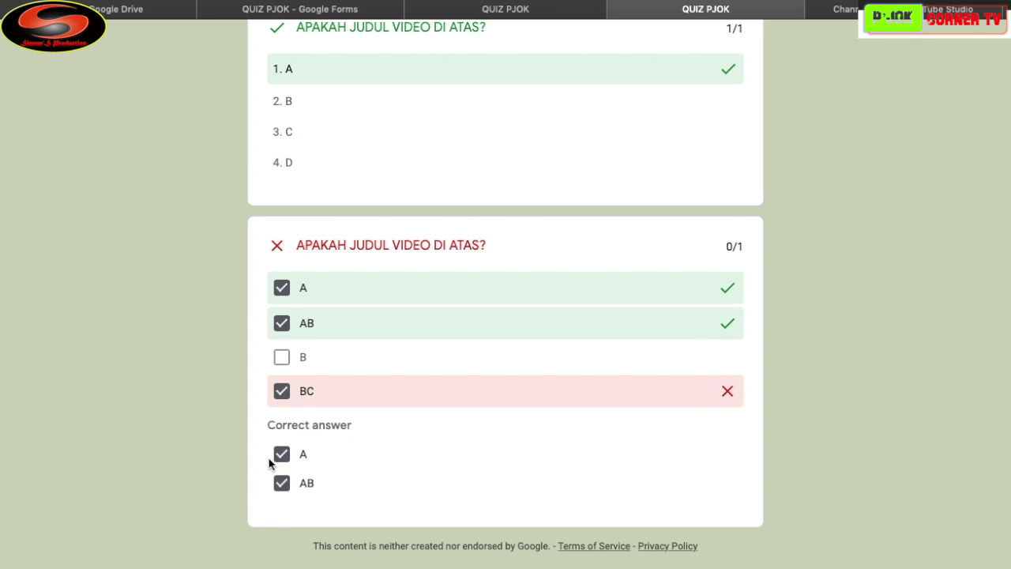
pyautogui.scroll(2, 307, 495)
pyautogui.scroll(15, 307, 493)
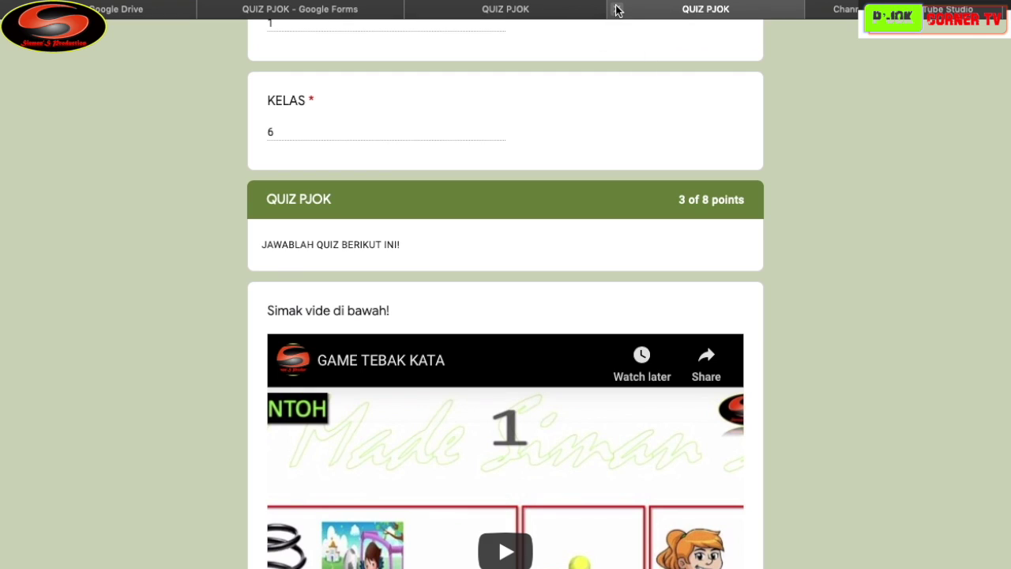
pyautogui.click(617, 9)
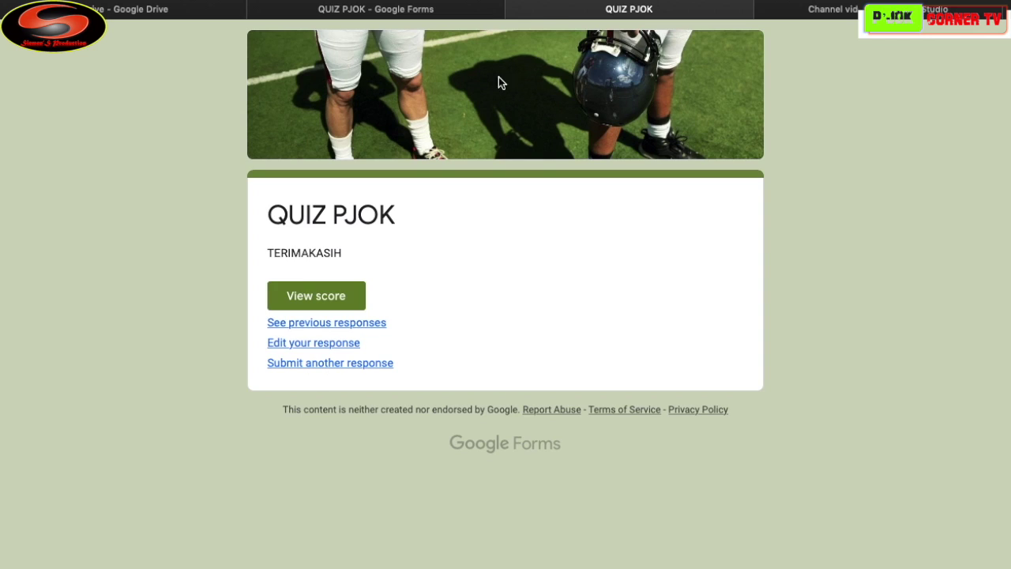
# Start another response, fill in NAMA LENGKAP "A", ABSEN "1" and KELAS "6", and continue to the quiz page
pyautogui.click(331, 364)
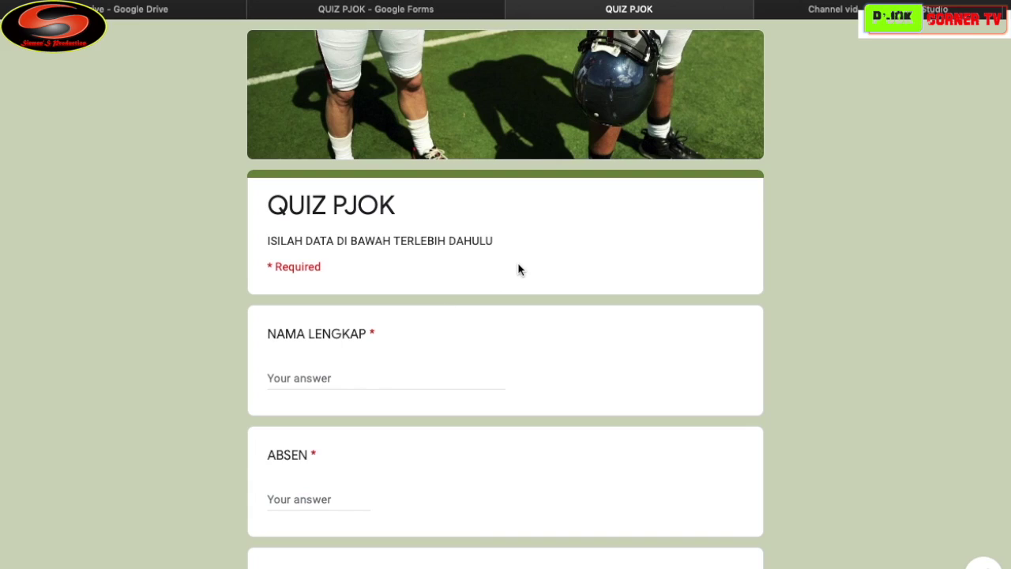
pyautogui.scroll(-3, 467, 351)
pyautogui.click(321, 229)
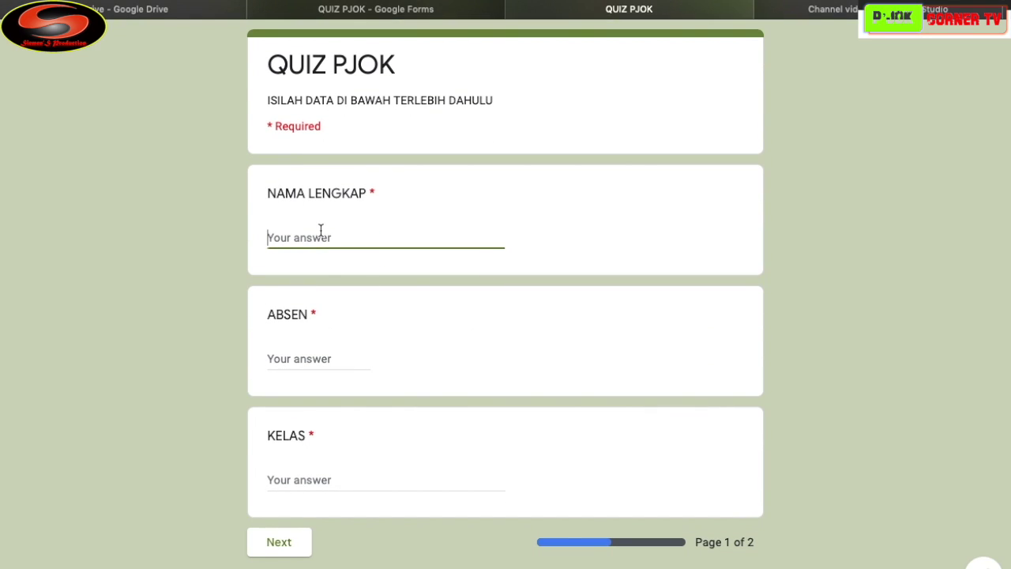
pyautogui.write('A')
pyautogui.click(300, 361)
pyautogui.write('1')
pyautogui.click(298, 476)
pyautogui.write('6')
pyautogui.scroll(-1, 384, 471)
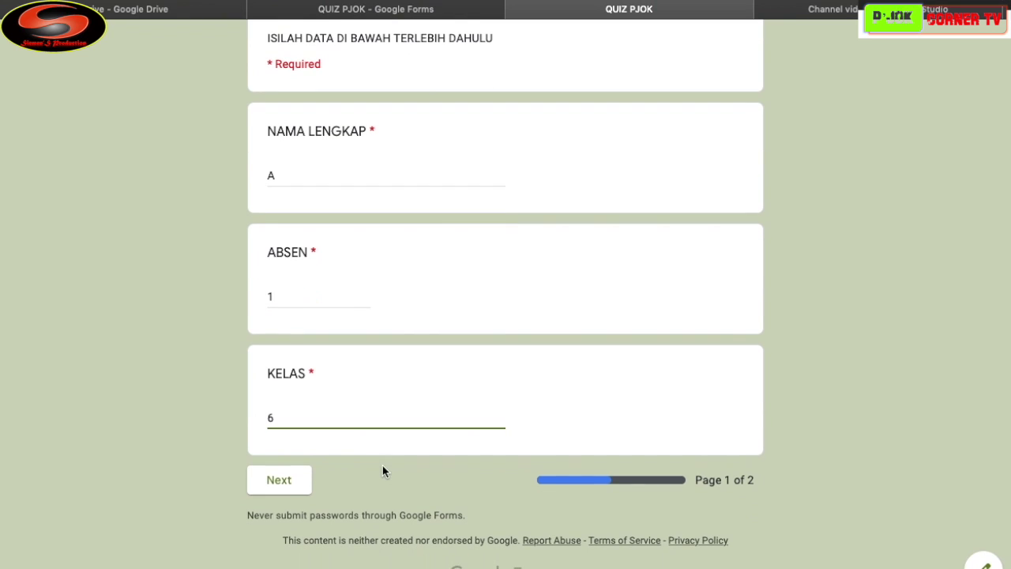
pyautogui.click(282, 485)
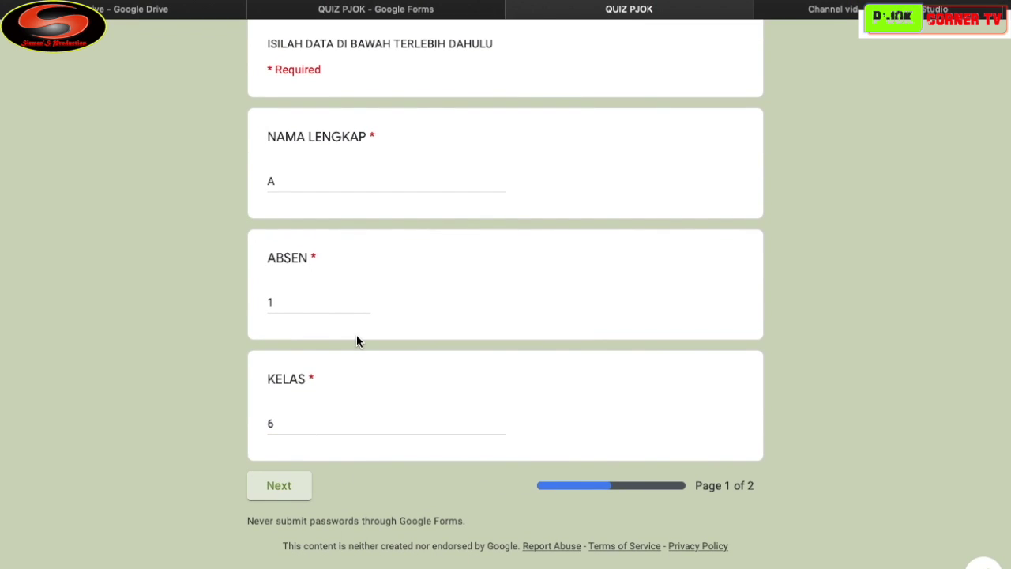
# Select A and AB in the checkbox question and A in the multiple-choice question of the second response
pyautogui.scroll(-5, 356, 339)
pyautogui.scroll(-5, 356, 341)
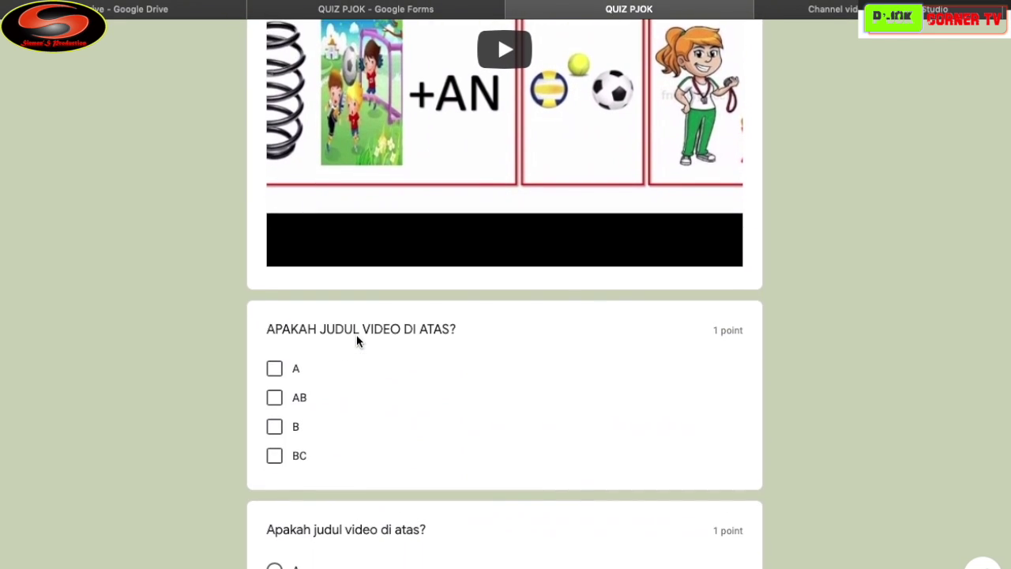
pyautogui.click(275, 265)
pyautogui.click(275, 295)
pyautogui.scroll(-3, 396, 336)
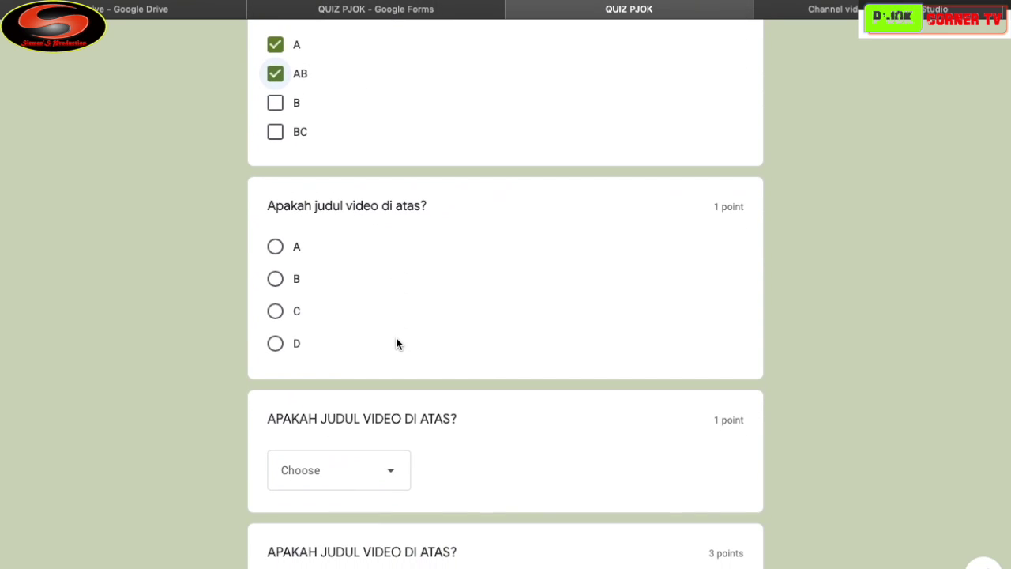
pyautogui.click(299, 246)
pyautogui.scroll(-3, 483, 300)
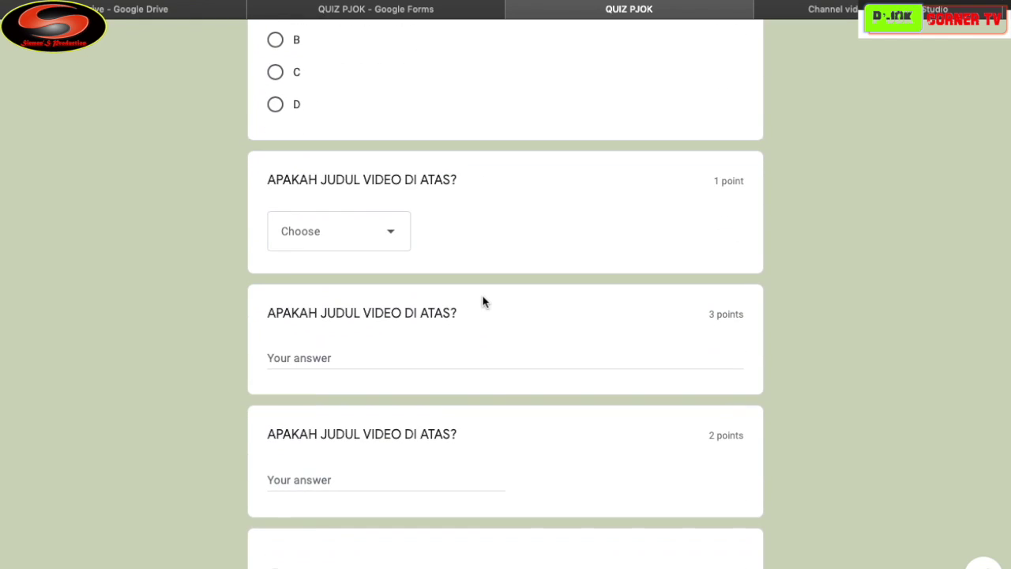
# Answer A in the dropdown, 3-point and 2-point text questions, and choose Option 1 in the untitled question
pyautogui.click(392, 234)
pyautogui.click(307, 282)
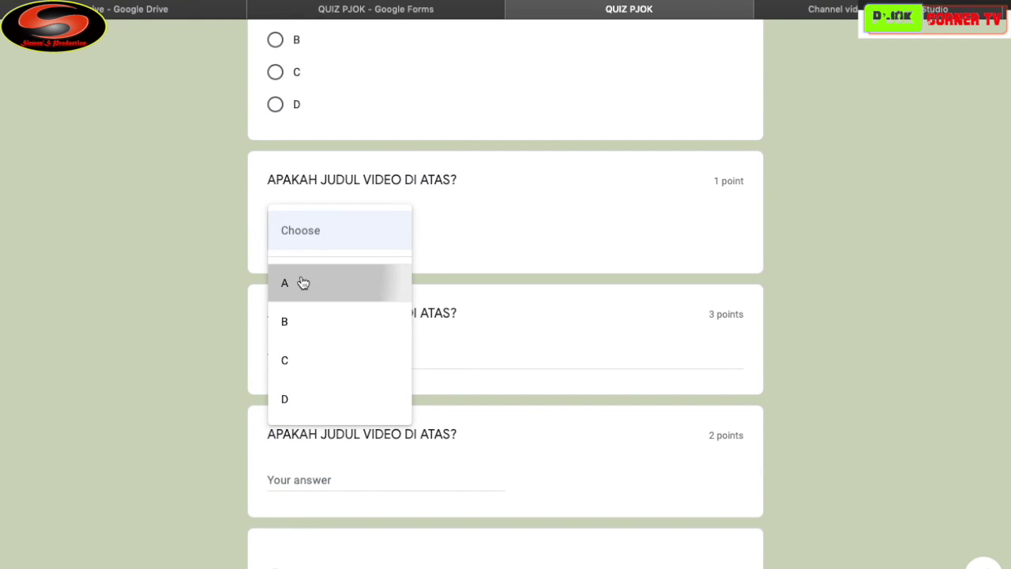
pyautogui.write('A')
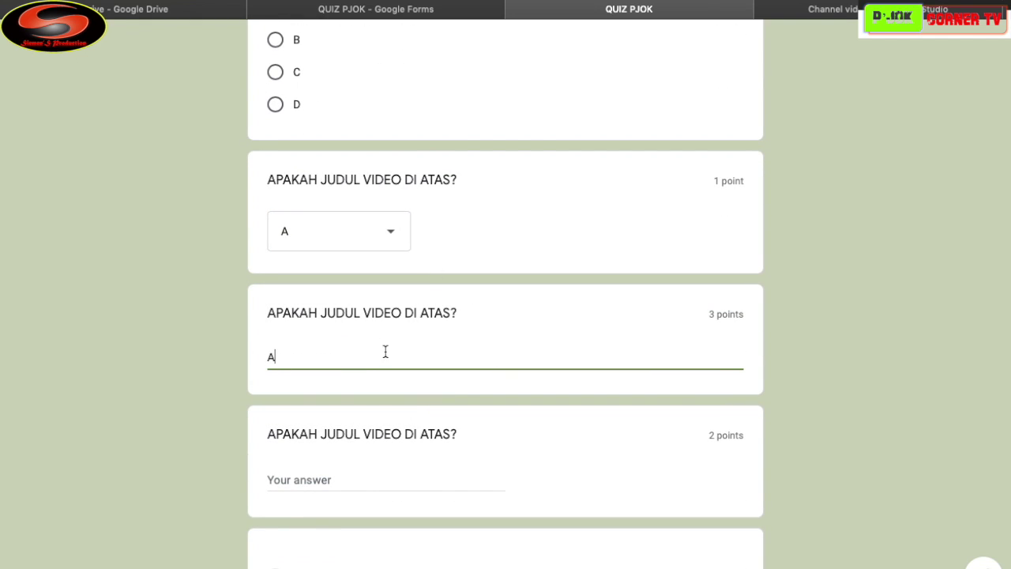
pyautogui.scroll(-2, 458, 384)
pyautogui.click(360, 321)
pyautogui.write('A')
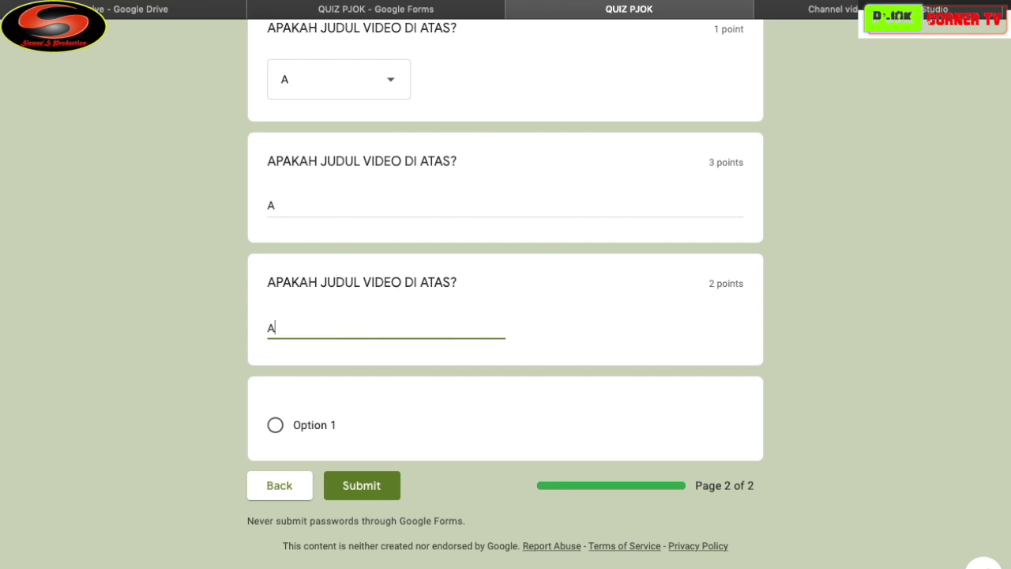
pyautogui.click(276, 426)
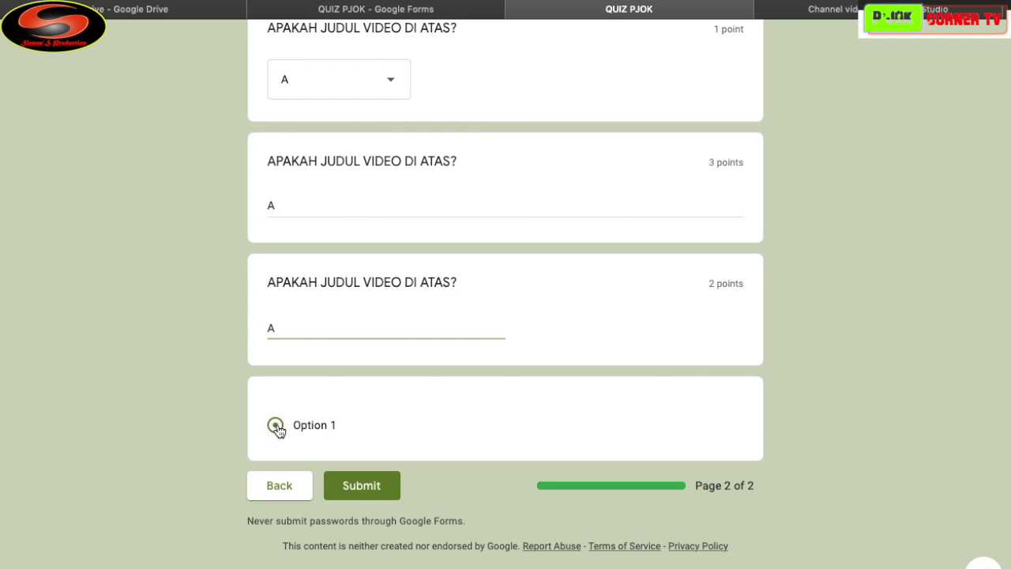
# Submit the second response and review its total score and the grading of each question
pyautogui.click(373, 498)
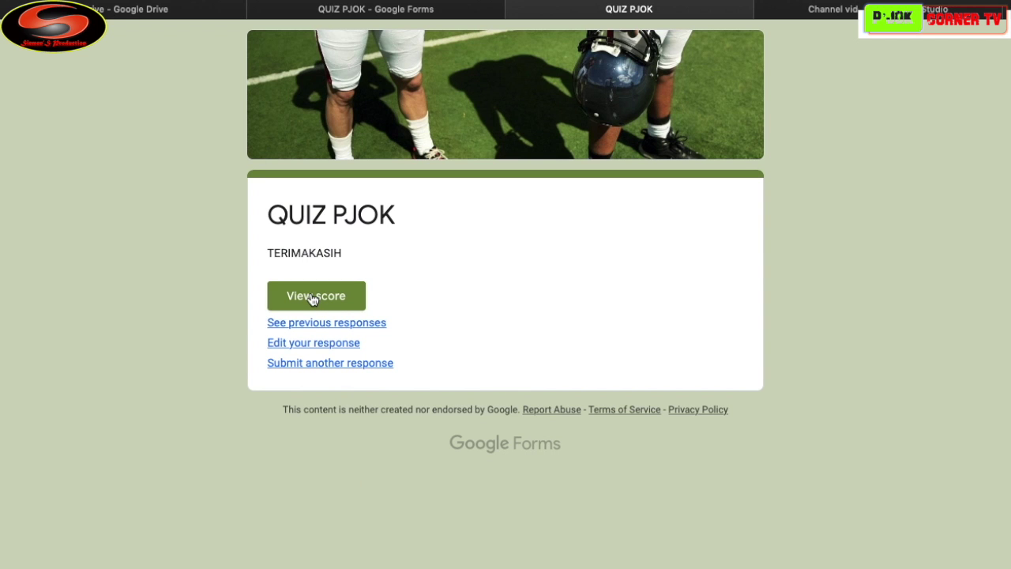
pyautogui.click(312, 297)
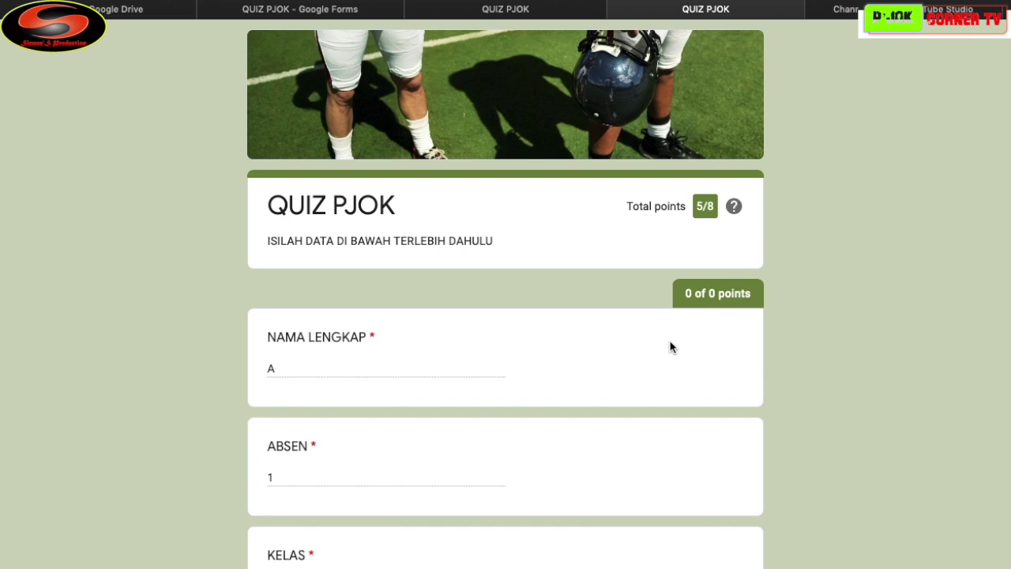
pyautogui.scroll(-3, 484, 397)
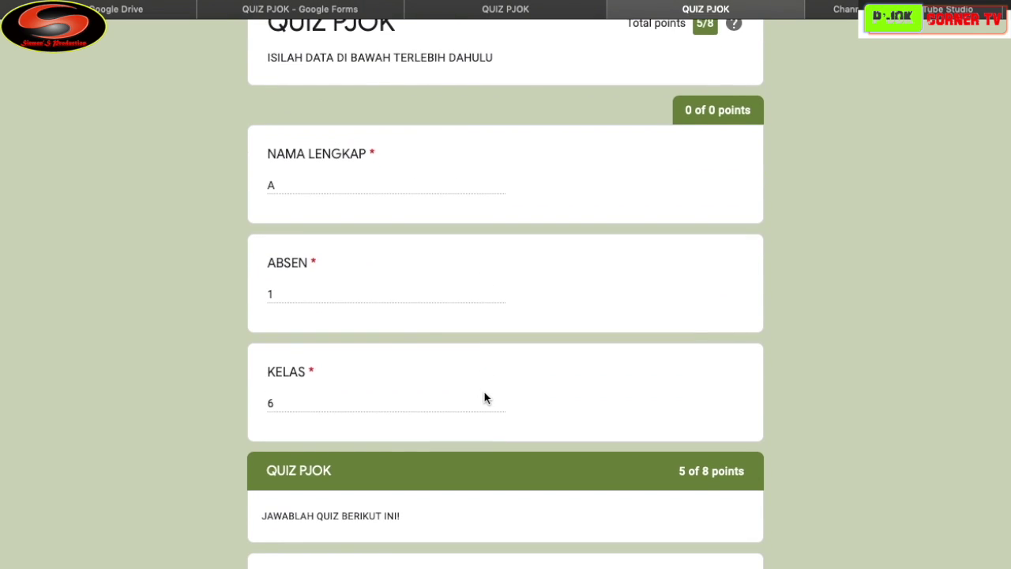
pyautogui.scroll(-3, 484, 397)
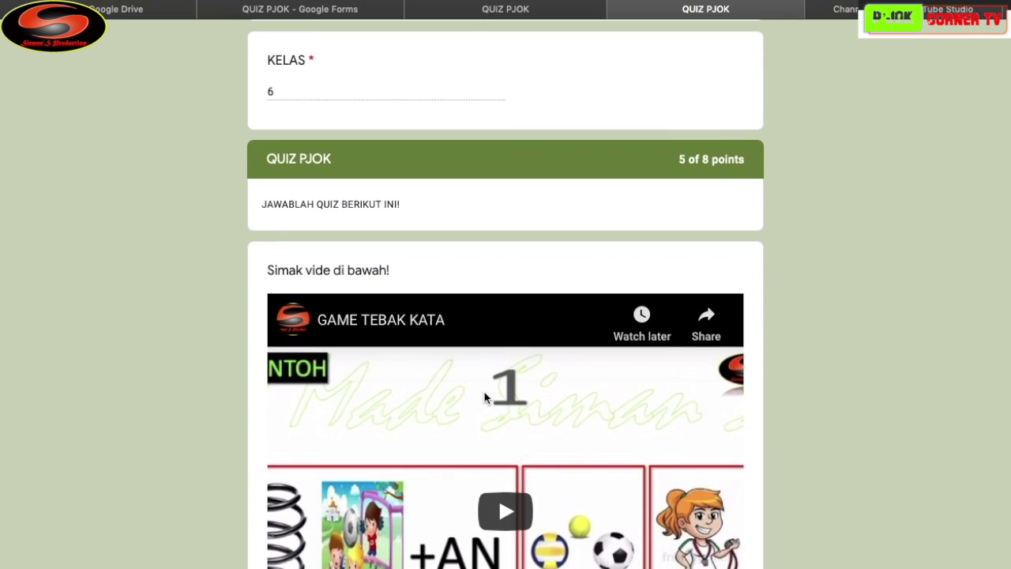
pyautogui.scroll(-8, 485, 399)
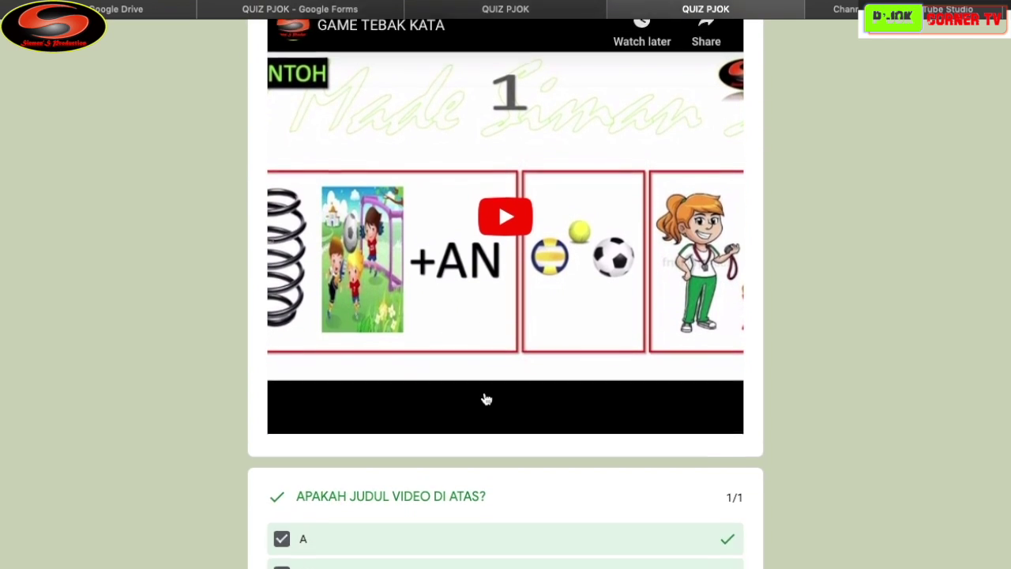
pyautogui.scroll(-6, 485, 398)
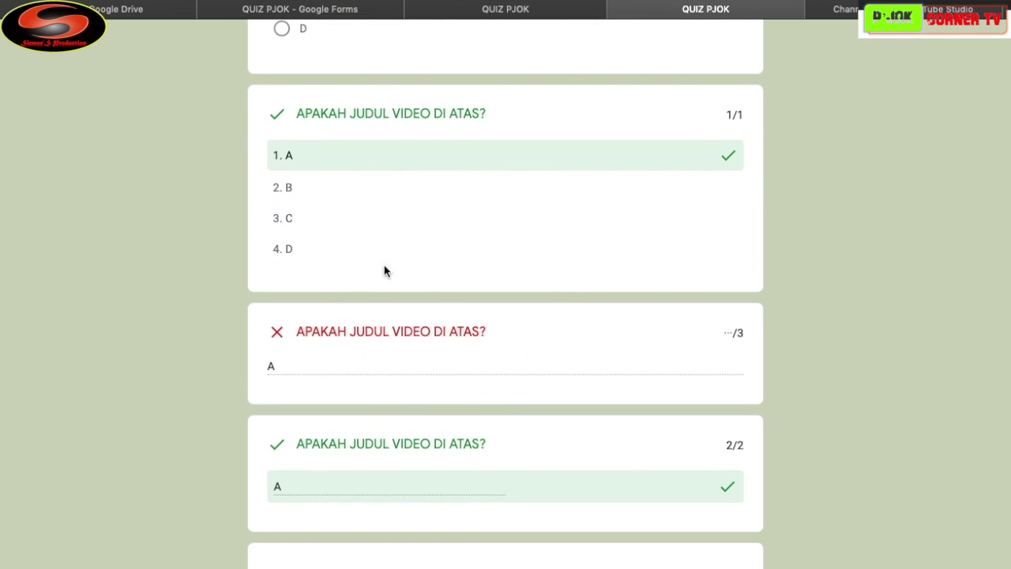
pyautogui.scroll(-1, 596, 342)
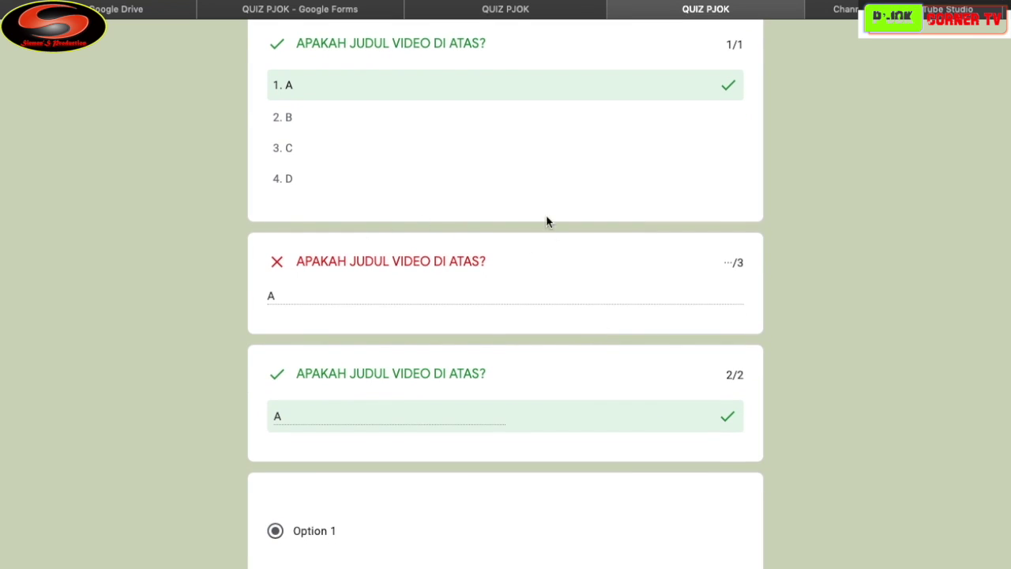
pyautogui.scroll(-1, 476, 322)
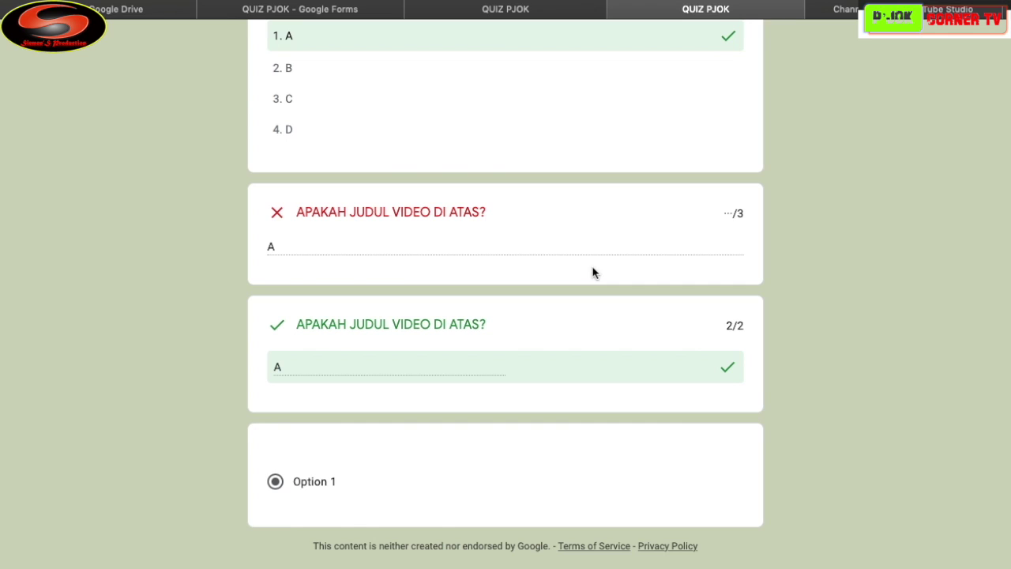
pyautogui.scroll(15, 579, 211)
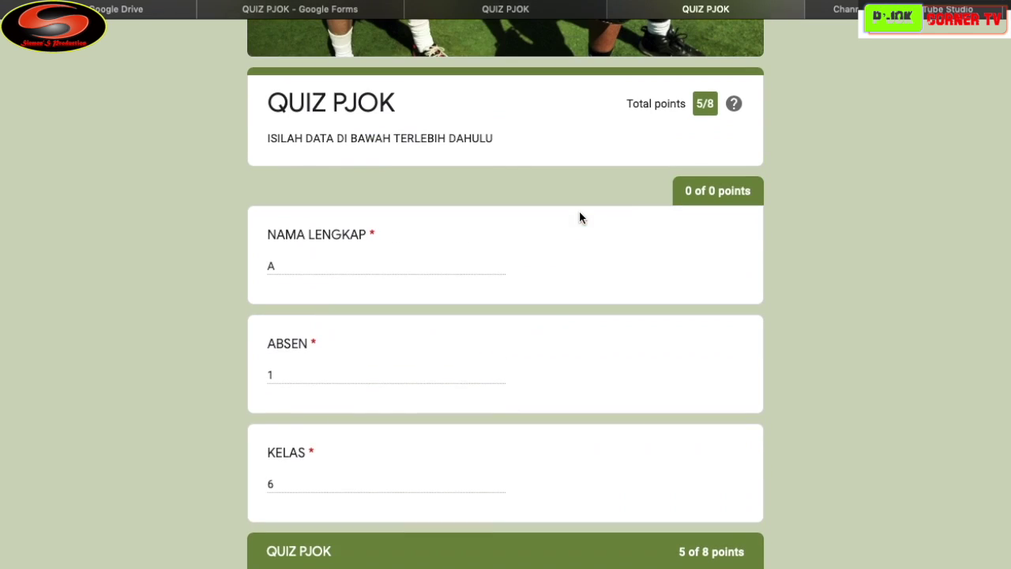
# Close the score page and the submitted response page to return to the form editor
pyautogui.click(503, 8)
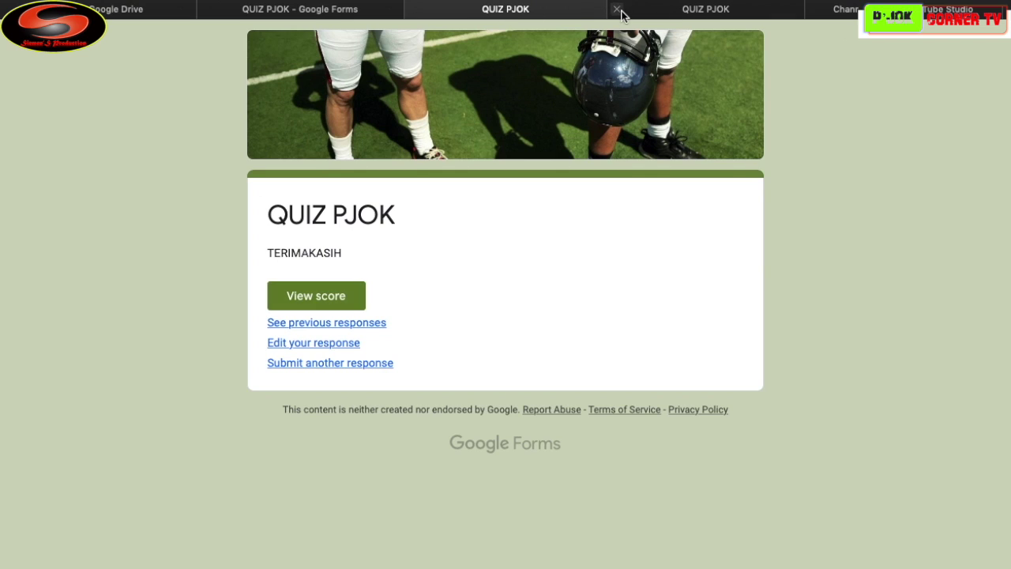
pyautogui.click(616, 12)
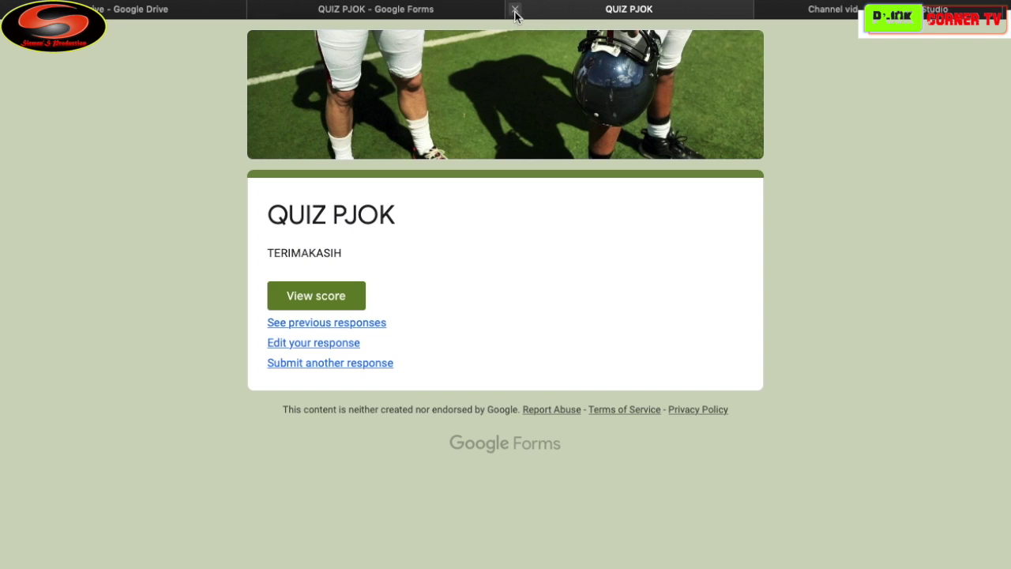
pyautogui.click(514, 12)
# Delete the untitled multiple-choice question with Option 1 at the start of section 2
pyautogui.scroll(-3, 408, 331)
pyautogui.scroll(3, 409, 331)
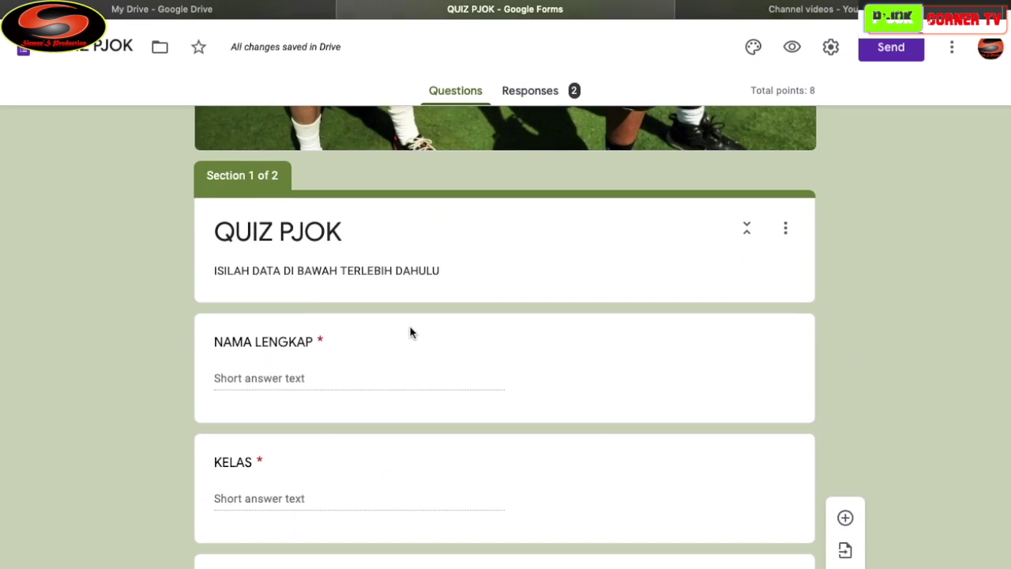
pyautogui.scroll(-10, 533, 237)
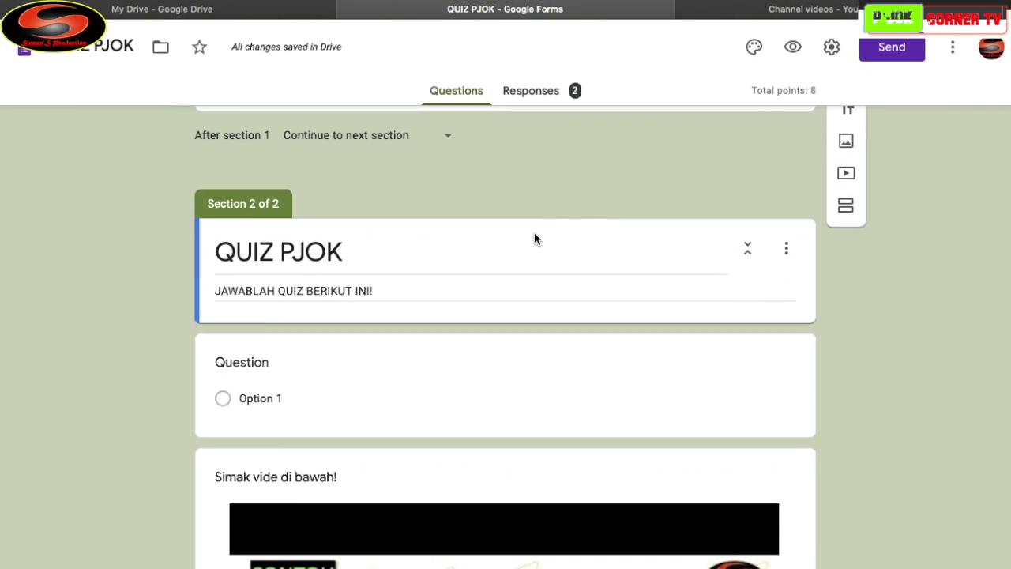
pyautogui.click(665, 289)
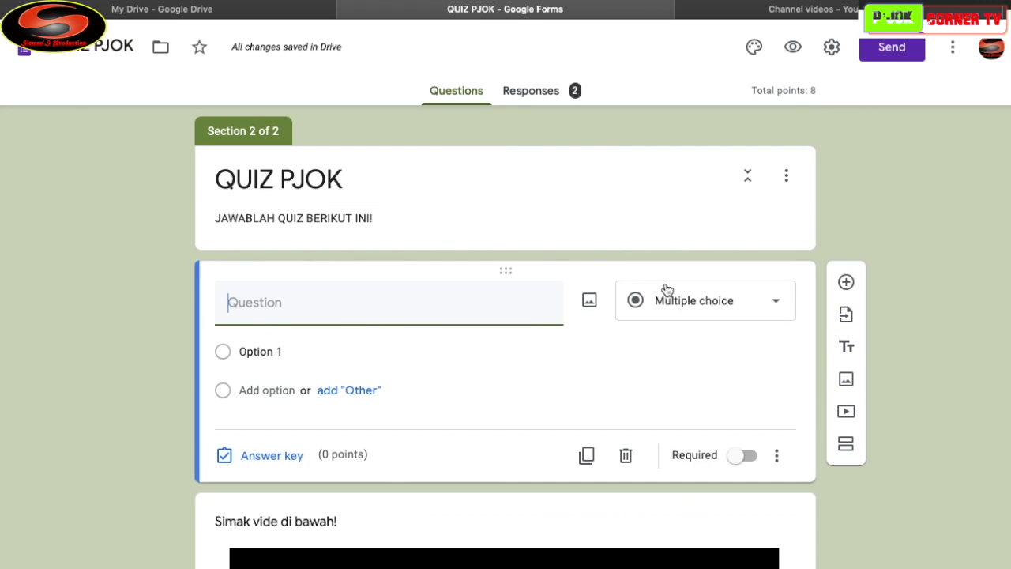
pyautogui.click(626, 458)
# Delete the 3-point paragraph question "APAKAH JUDUL VIDEO DI ATAS?" at the end of section 2
pyautogui.scroll(-6, 628, 462)
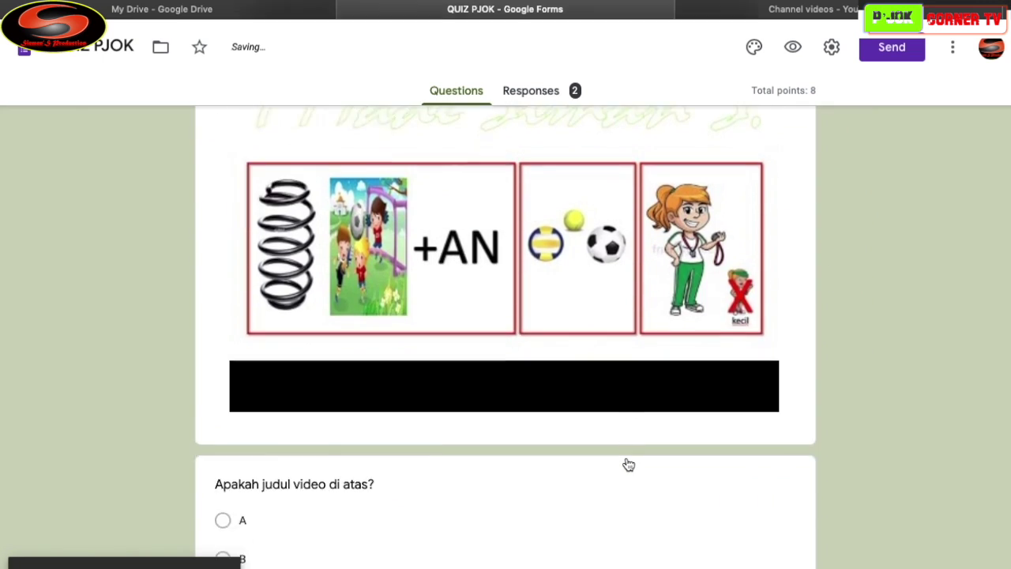
pyautogui.scroll(-7, 629, 464)
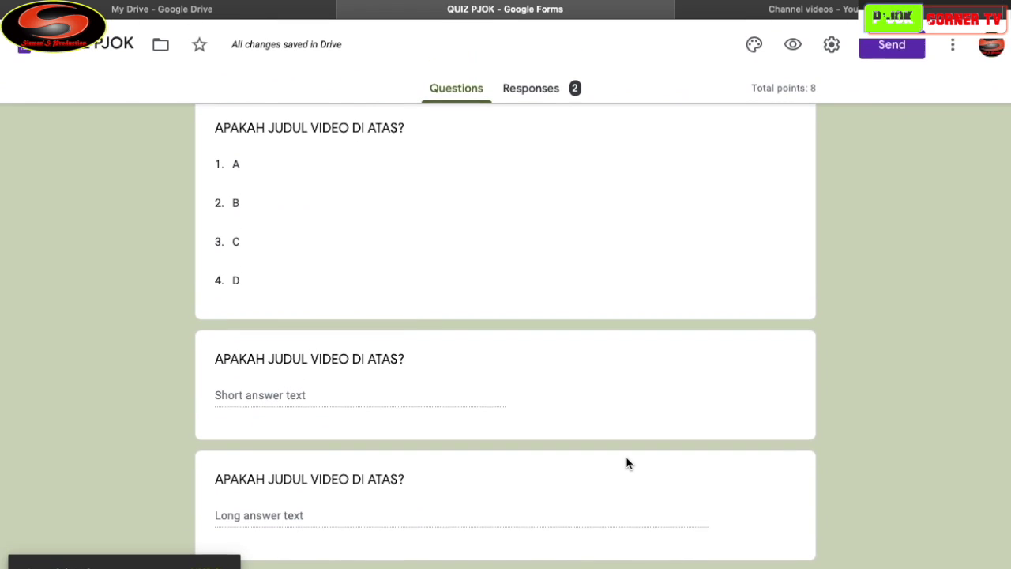
pyautogui.click(316, 517)
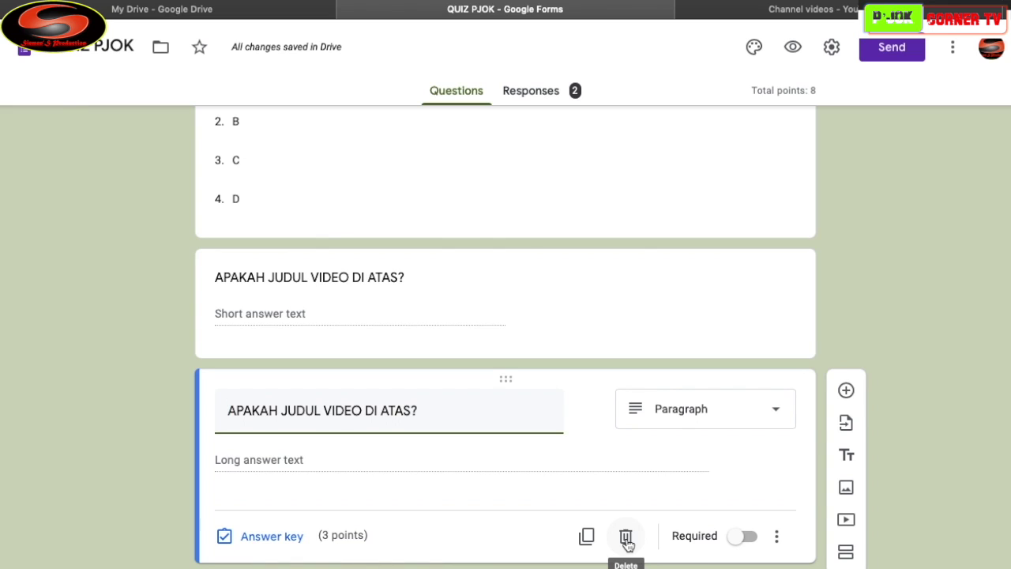
pyautogui.click(626, 540)
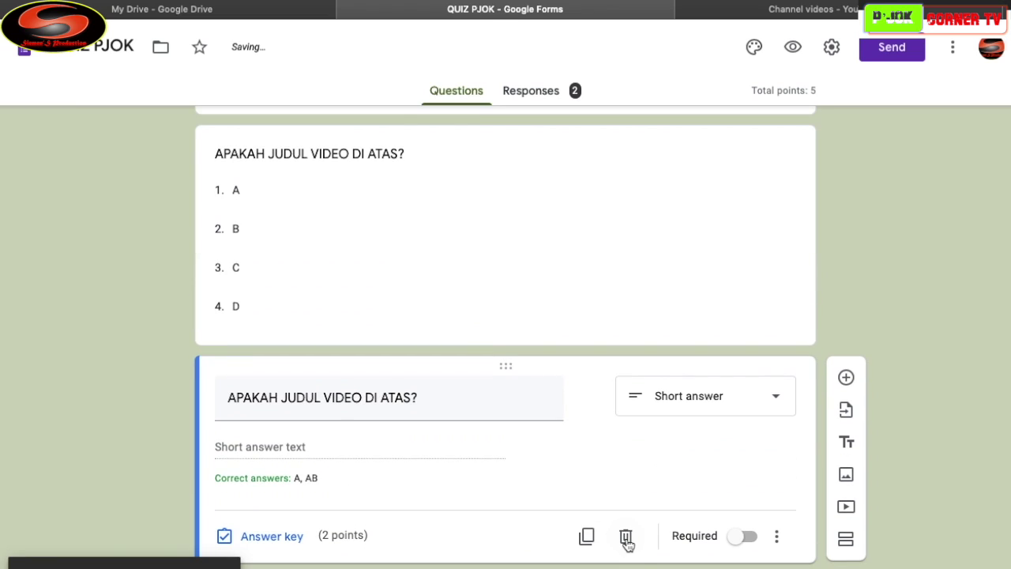
# Preview the form and fill in NAMA LENGKAP "A" and KELAS "6" for a new response
pyautogui.click(793, 48)
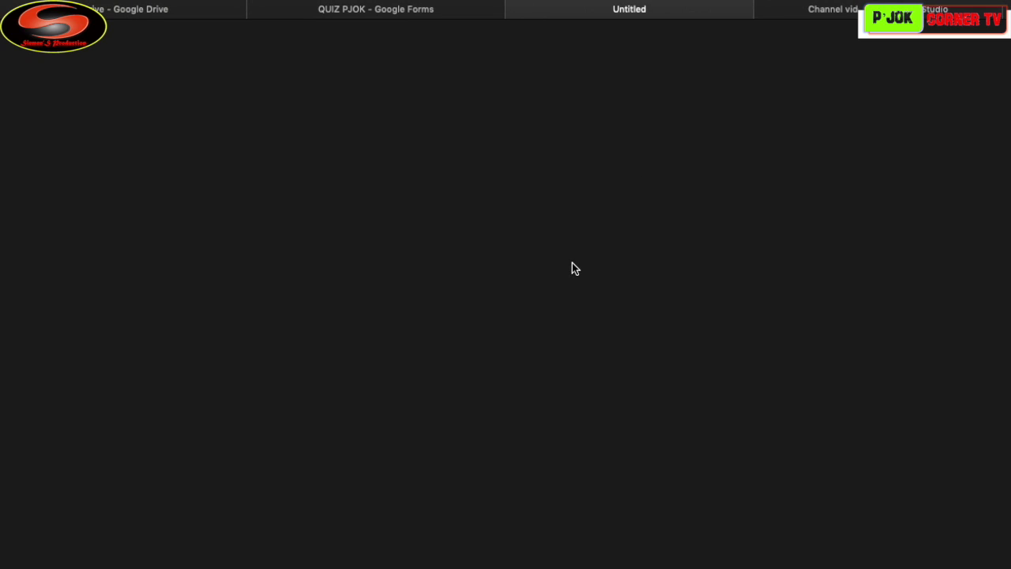
pyautogui.scroll(-1, 382, 368)
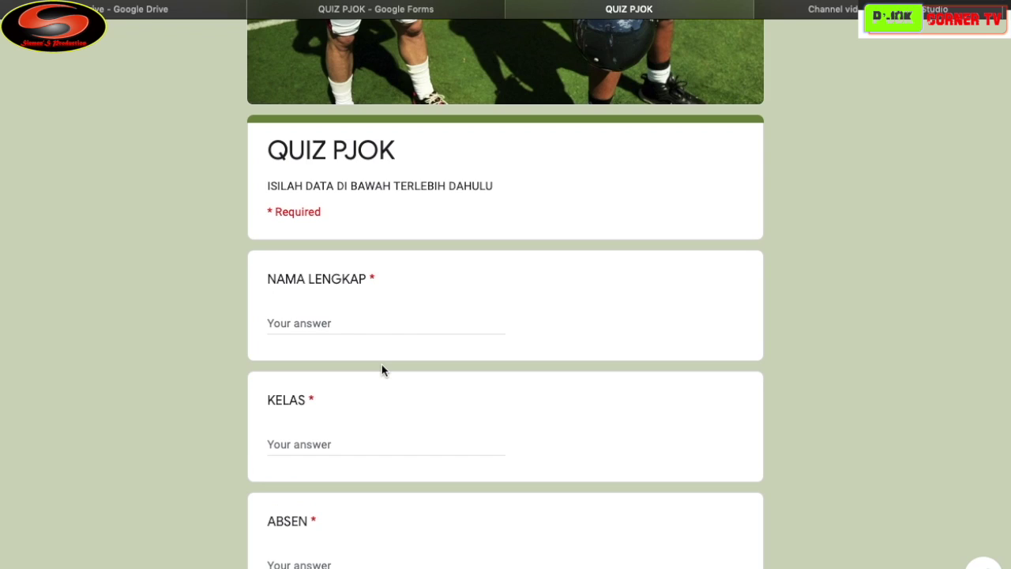
pyautogui.scroll(-3, 381, 369)
pyautogui.click(332, 185)
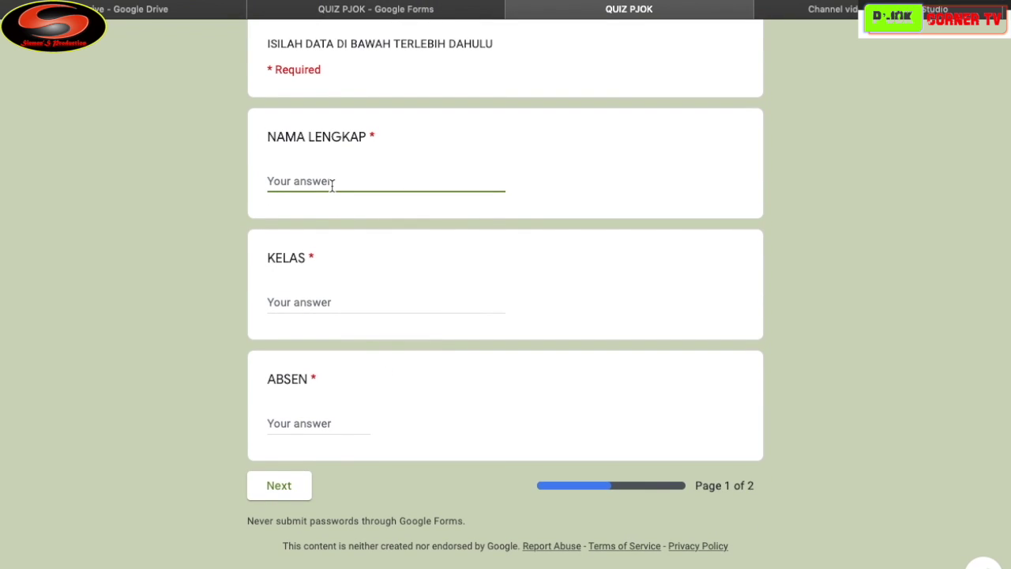
pyautogui.write('A')
pyautogui.click(313, 303)
pyautogui.write('1')
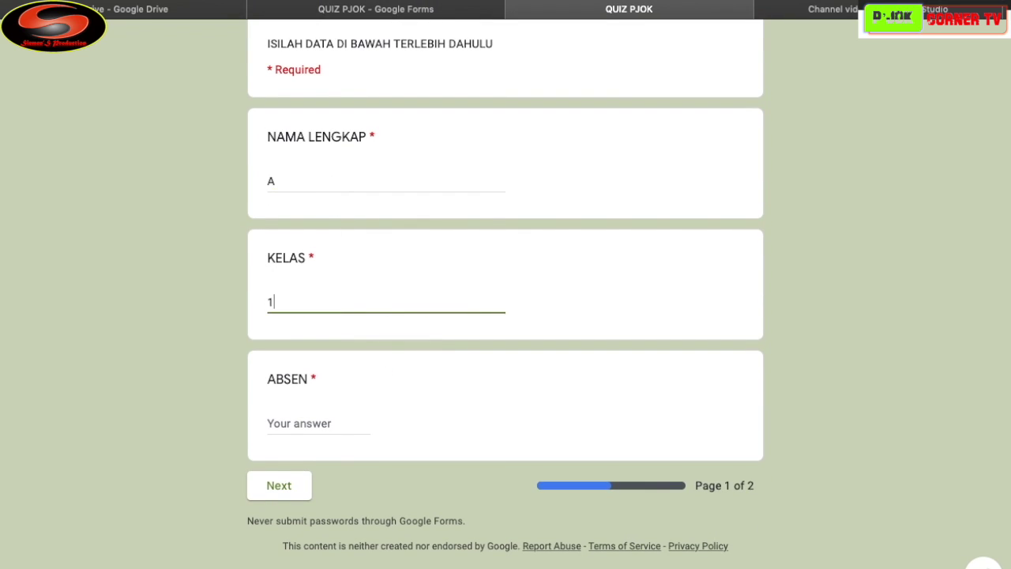
pyautogui.press('BackSpace')
pyautogui.write('6')
# Enter "1" for ABSEN and continue to the quiz page
pyautogui.click(290, 424)
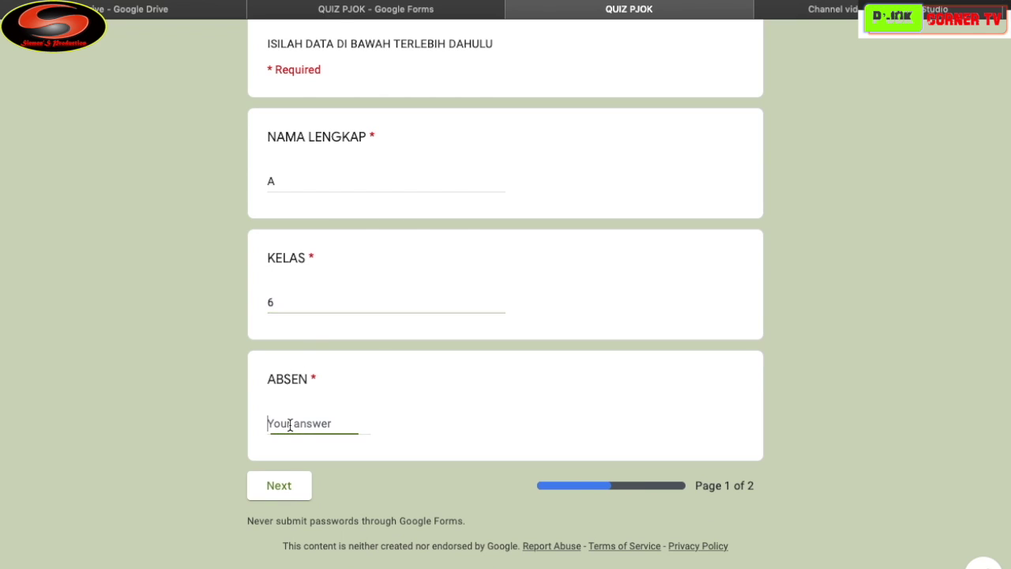
pyautogui.write('6')
pyautogui.press('BackSpace')
pyautogui.write('1')
pyautogui.click(276, 491)
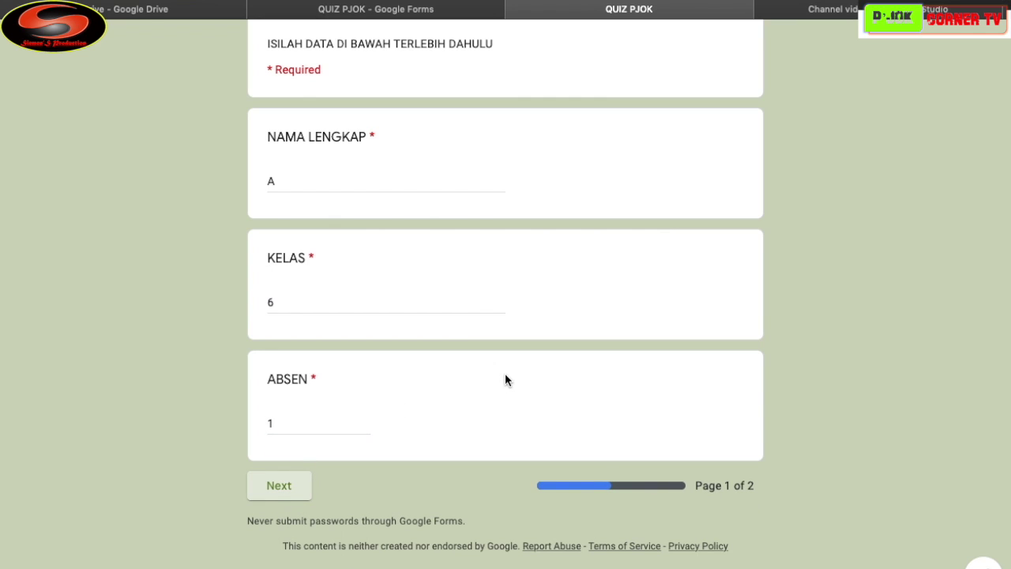
# Answer A in the multiple-choice and dropdown questions, and select A and AB in the checkbox question
pyautogui.scroll(-3, 506, 379)
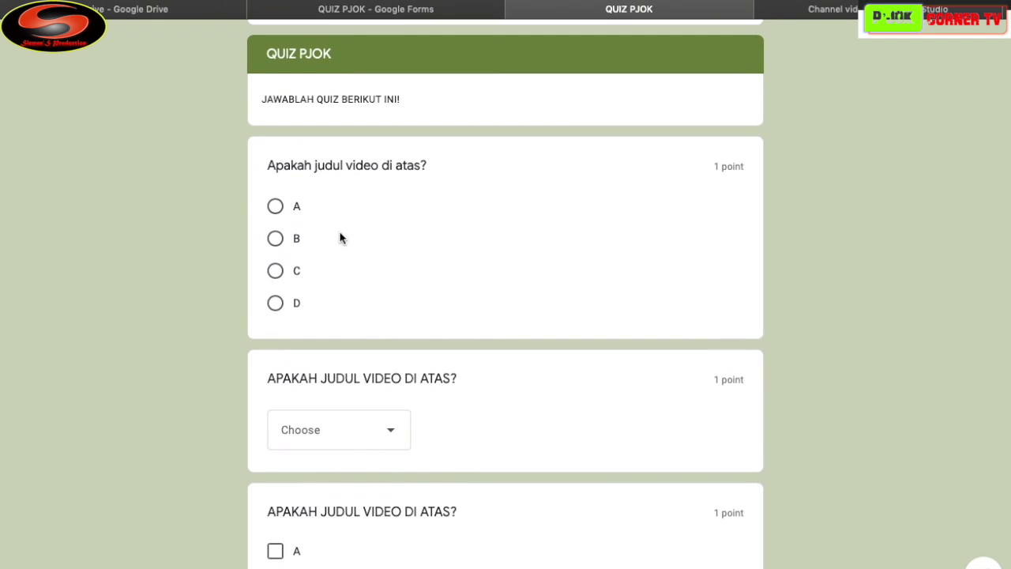
pyautogui.click(275, 206)
pyautogui.scroll(-3, 379, 255)
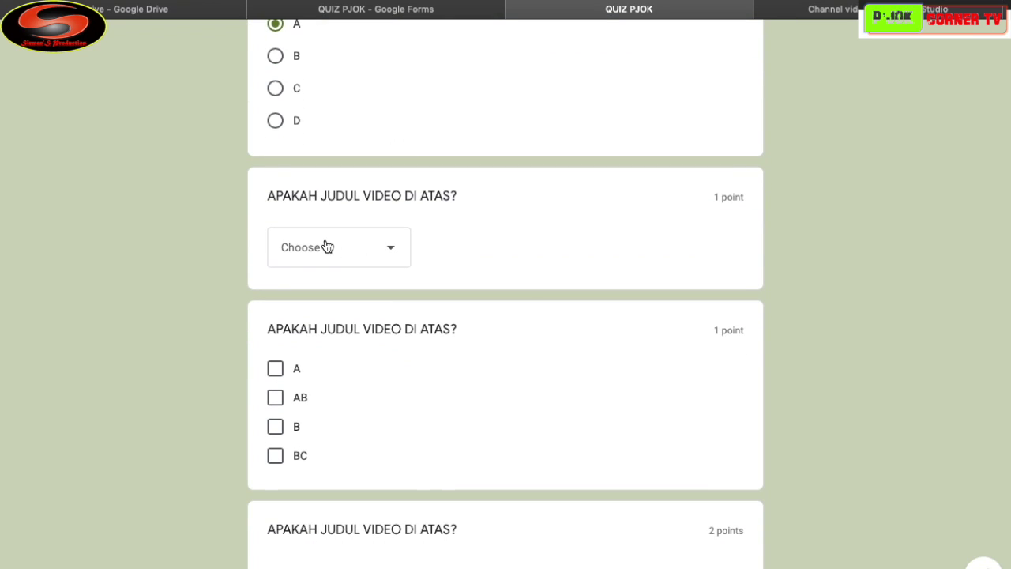
pyautogui.click(327, 248)
pyautogui.click(293, 298)
pyautogui.click(278, 372)
pyautogui.click(274, 397)
# Answer "A" in the 2-point short-answer question and submit the response
pyautogui.scroll(-7, 379, 387)
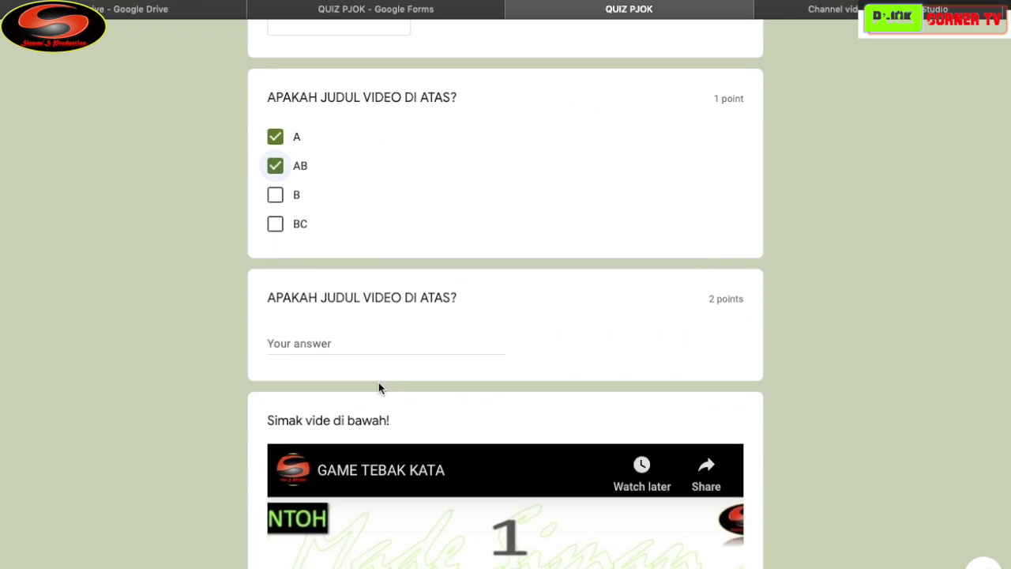
pyautogui.scroll(-2, 379, 387)
pyautogui.scroll(4, 379, 387)
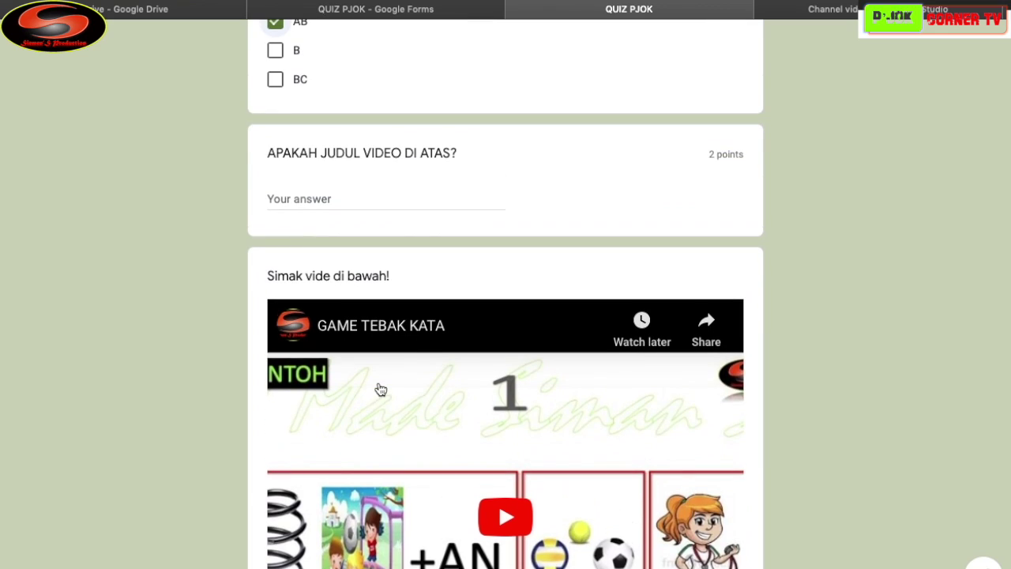
pyautogui.click(342, 199)
pyautogui.write('A')
pyautogui.scroll(-4, 372, 356)
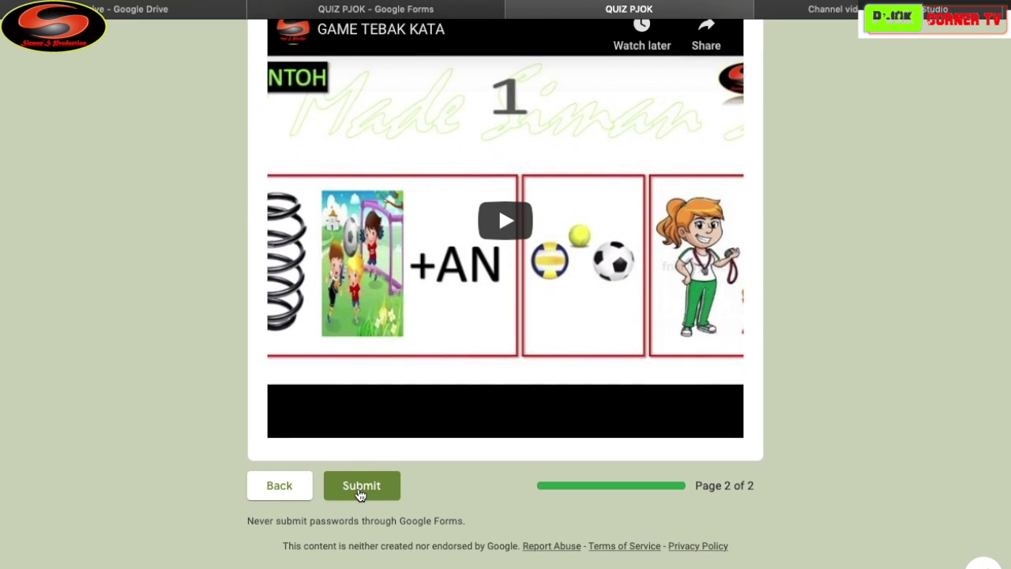
pyautogui.click(360, 486)
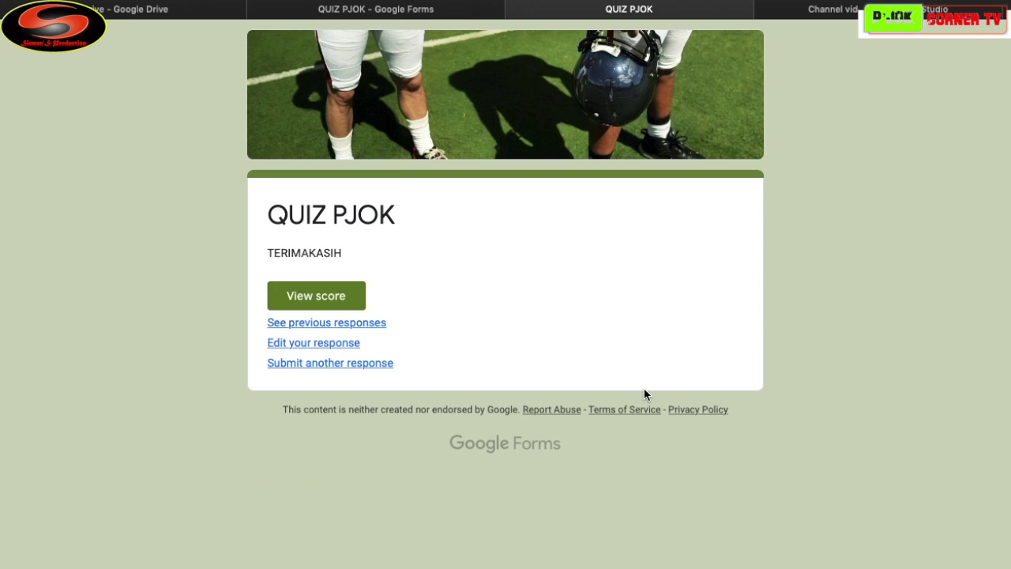
# View the score of the new response and review the grading of each question
pyautogui.click(297, 295)
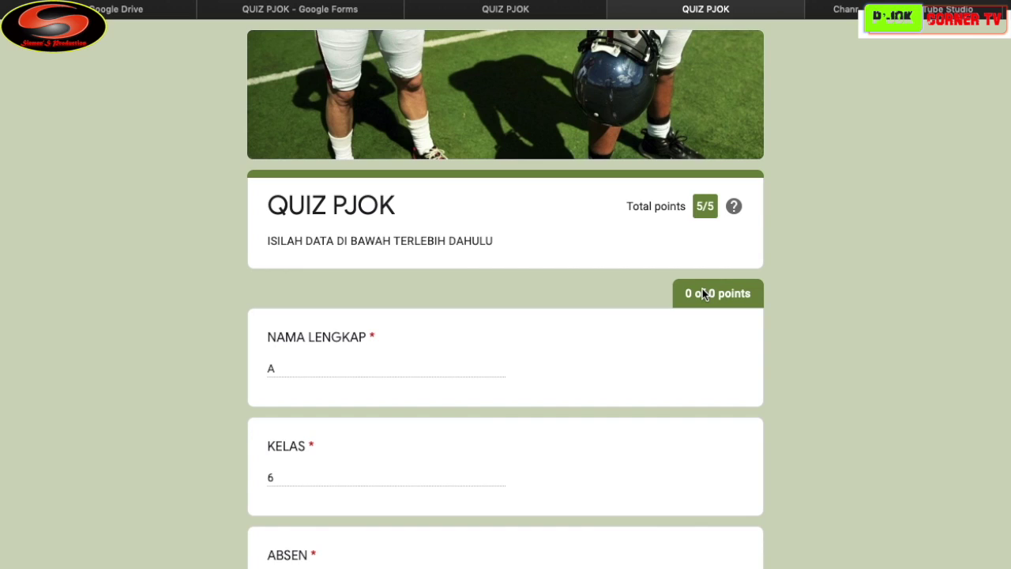
pyautogui.scroll(-1, 702, 293)
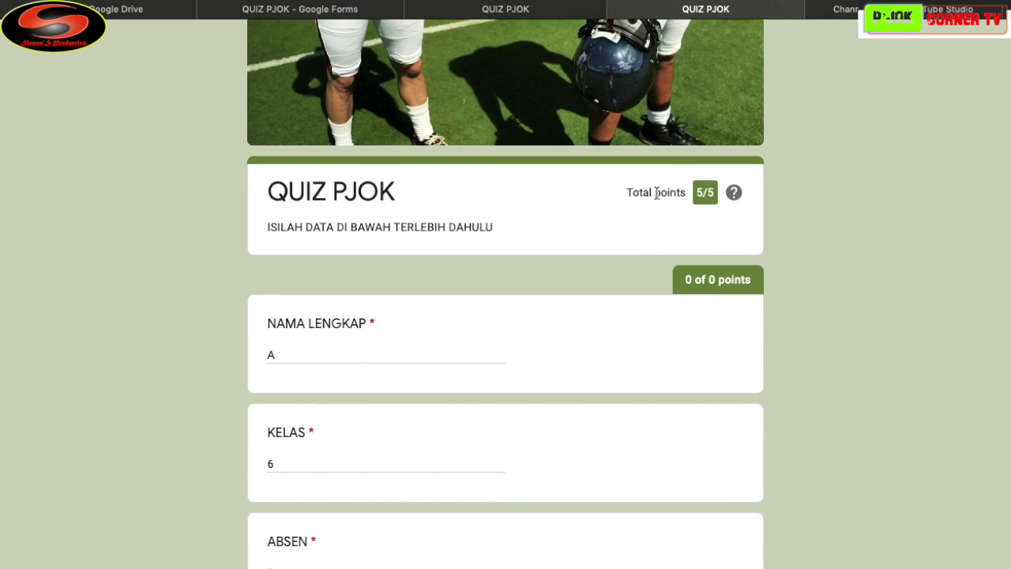
pyautogui.scroll(-5, 630, 343)
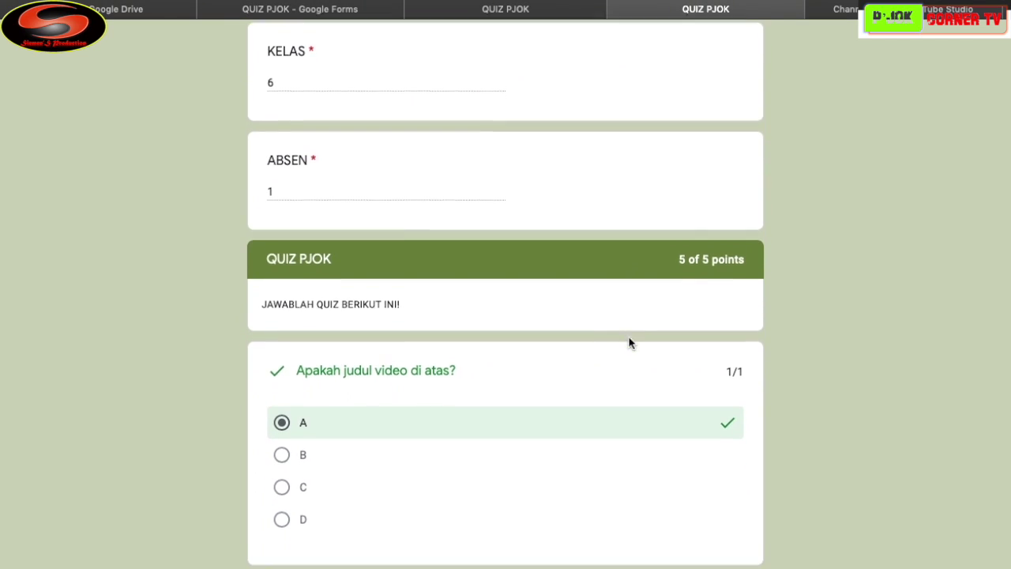
pyautogui.scroll(-12, 630, 343)
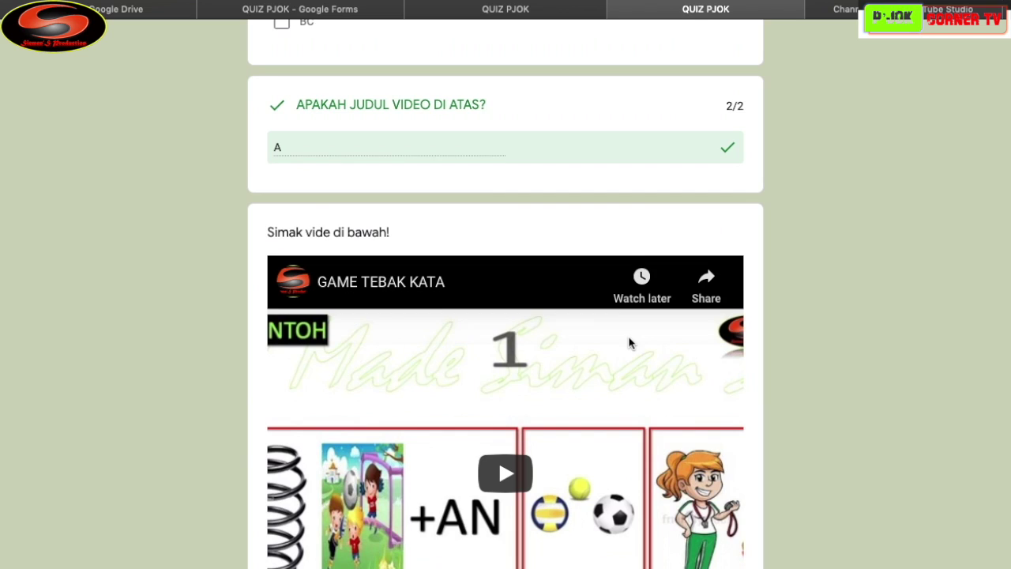
pyautogui.scroll(-3, 629, 343)
pyautogui.scroll(20, 629, 343)
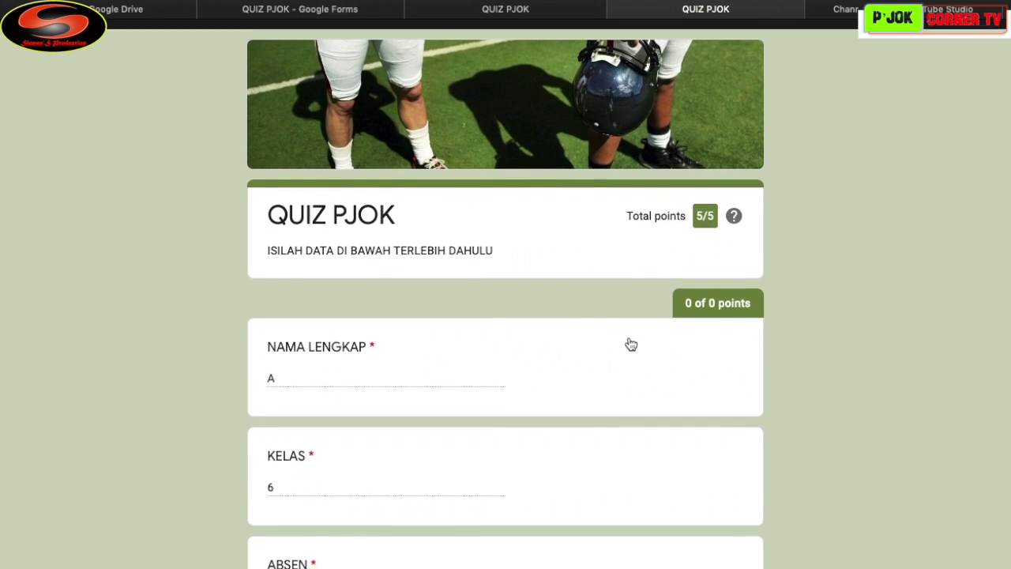
# Try changing the submitted response's multiple-choice answer to B, and leave the form without submitting
pyautogui.click(615, 10)
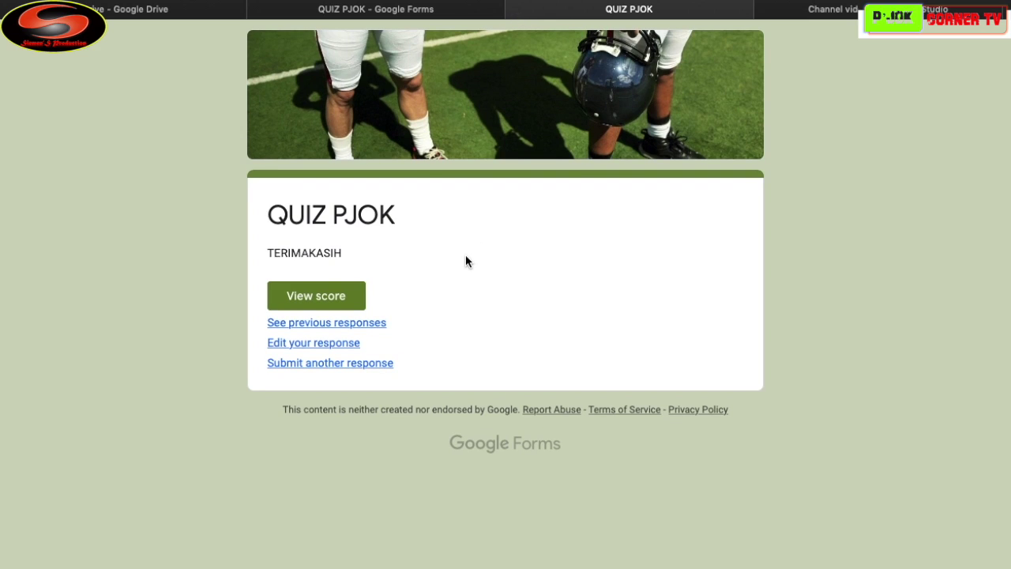
pyautogui.click(301, 344)
pyautogui.scroll(-1, 495, 374)
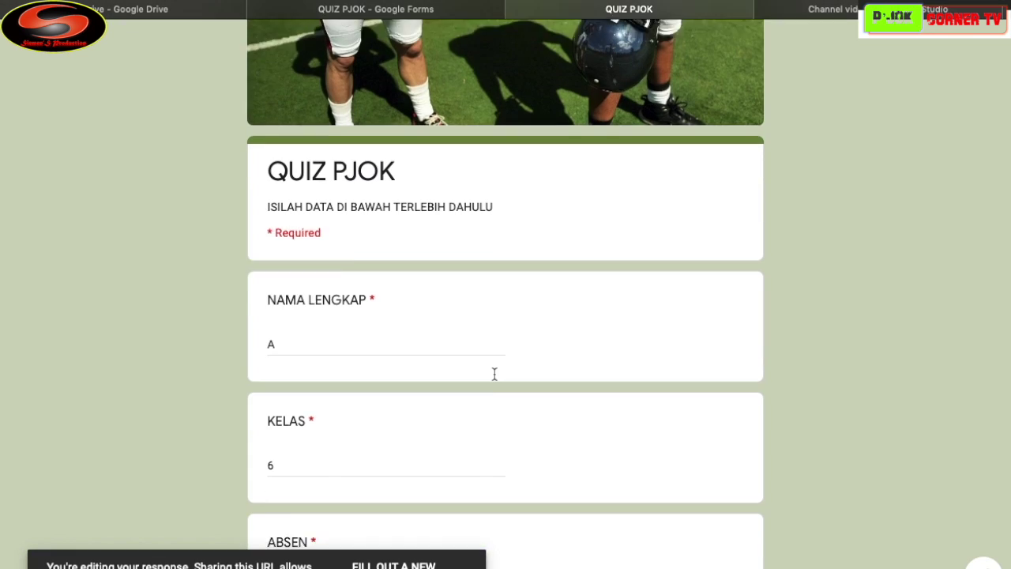
pyautogui.scroll(-3, 494, 374)
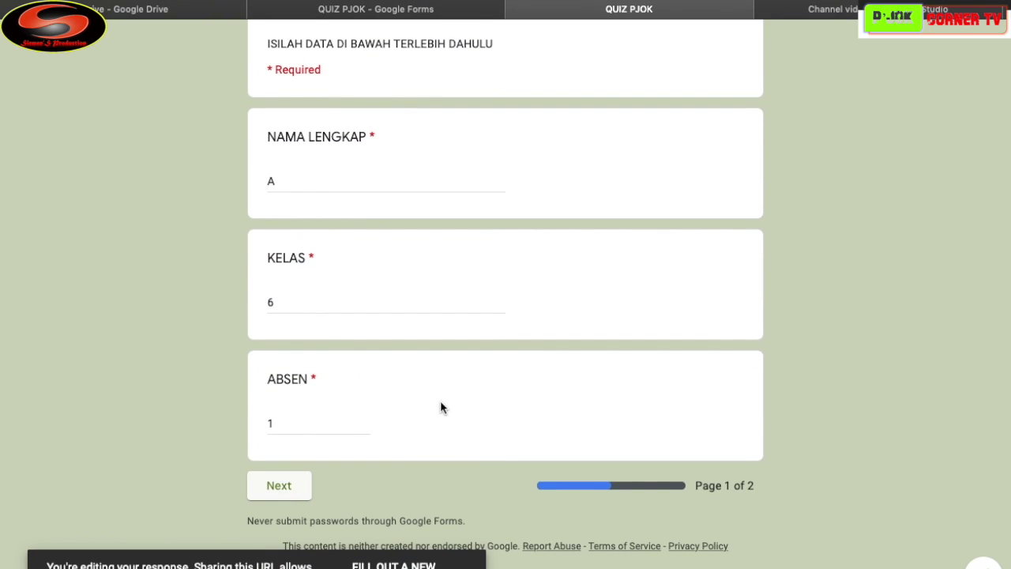
pyautogui.scroll(-6, 440, 406)
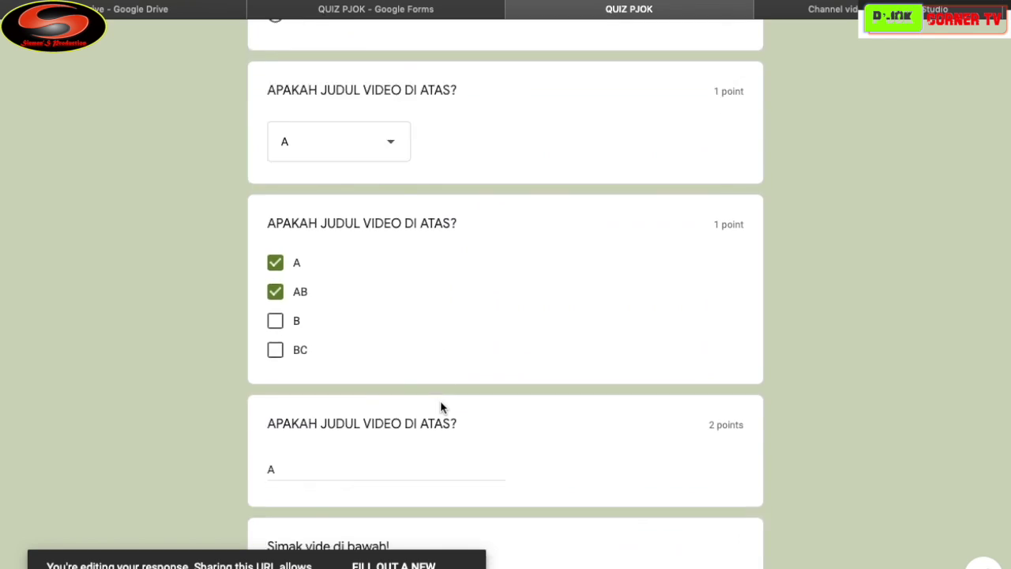
pyautogui.scroll(-5, 439, 401)
pyautogui.scroll(10, 440, 403)
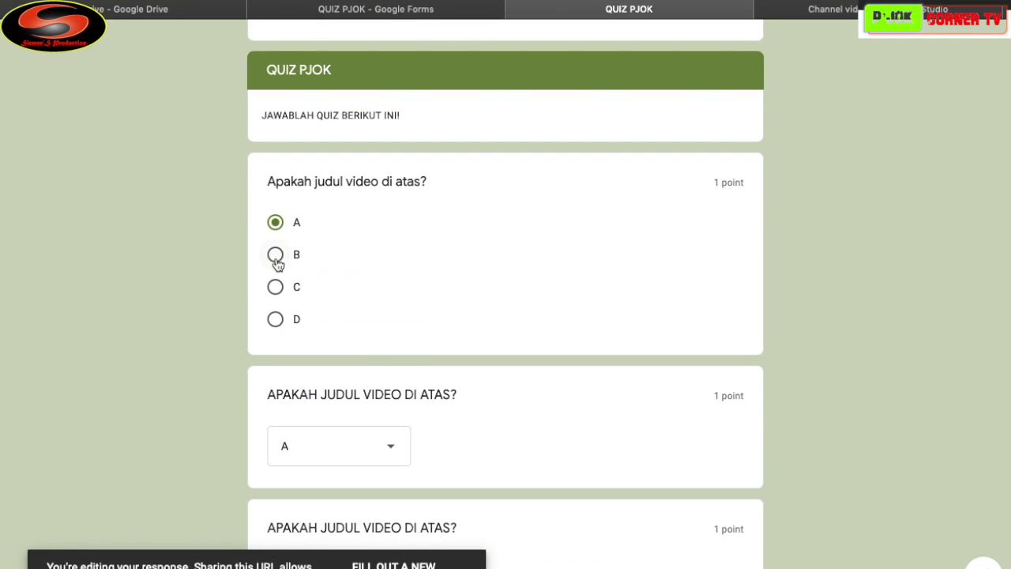
pyautogui.click(276, 258)
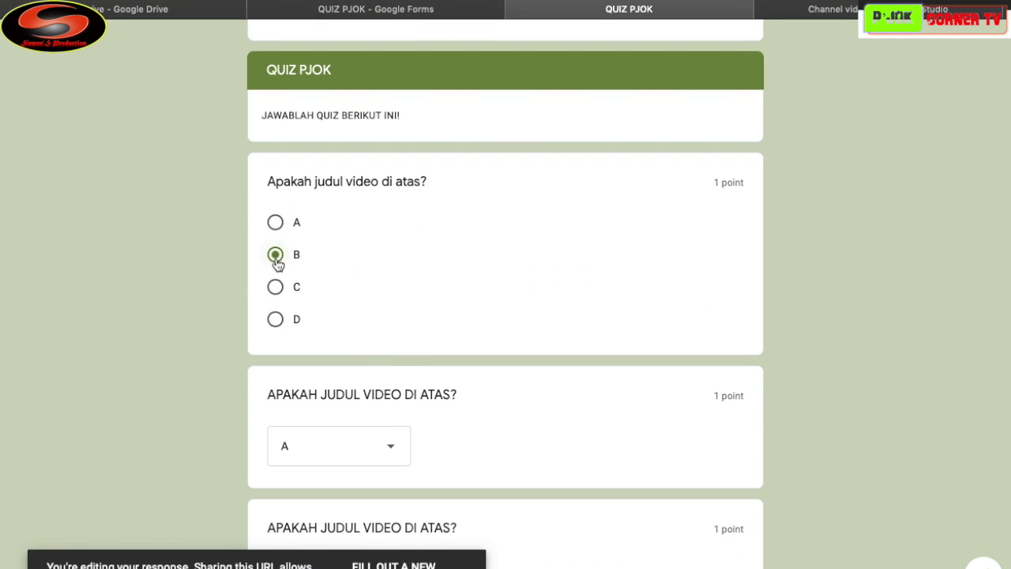
pyautogui.click(520, 11)
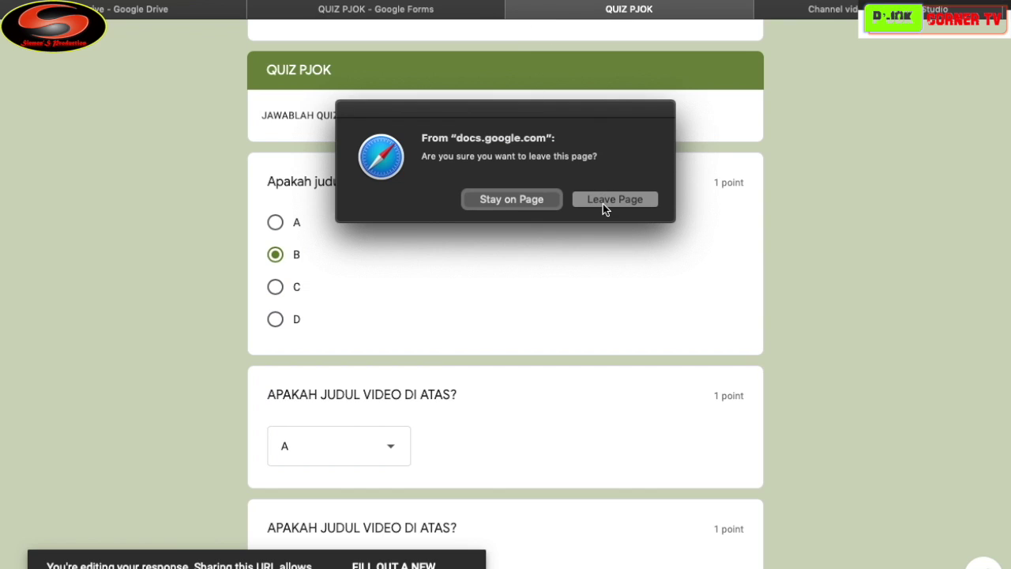
pyautogui.click(615, 200)
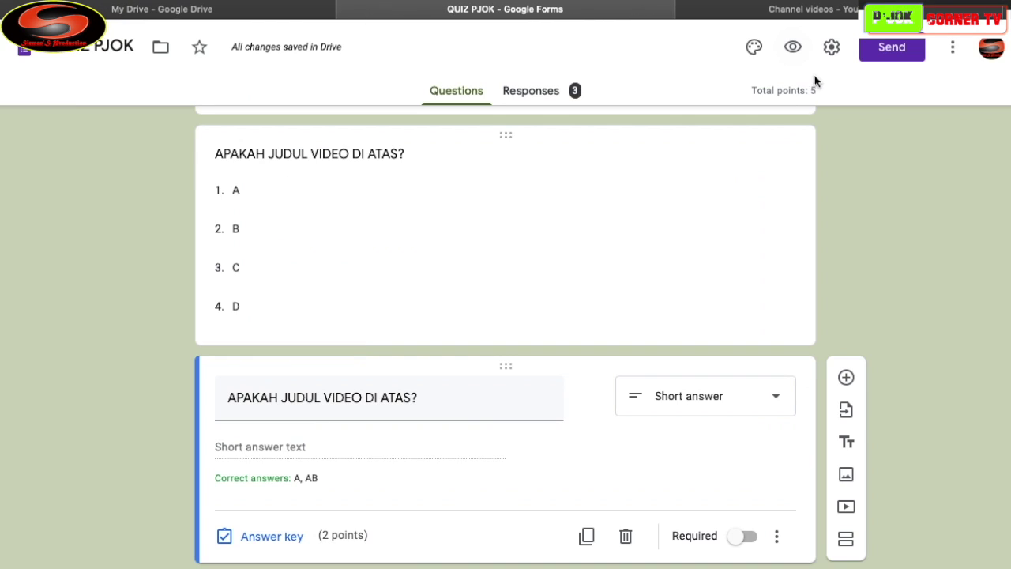
# Disallow respondents from editing after submit in the form's general settings and save the settings
pyautogui.click(839, 52)
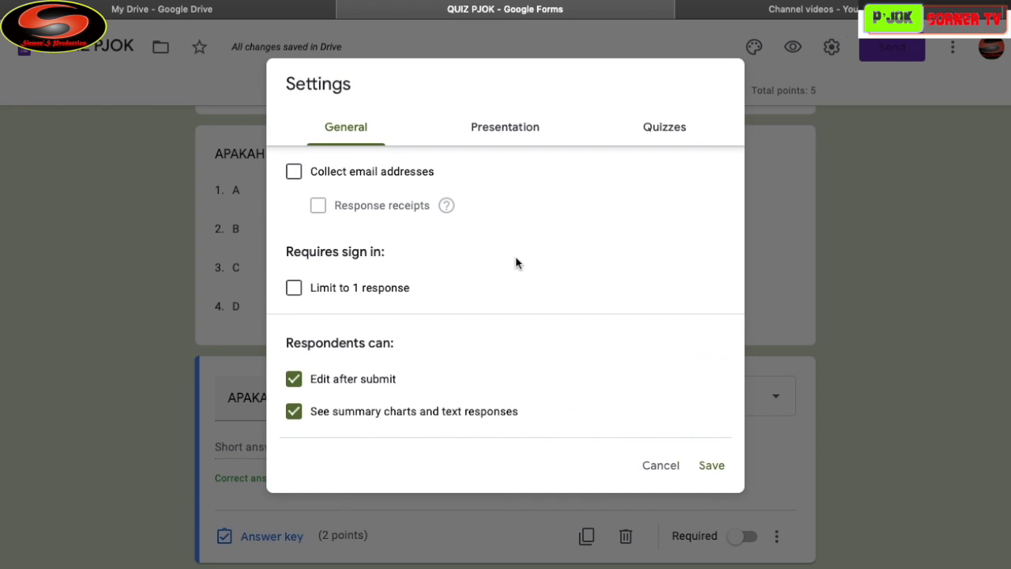
pyautogui.click(294, 380)
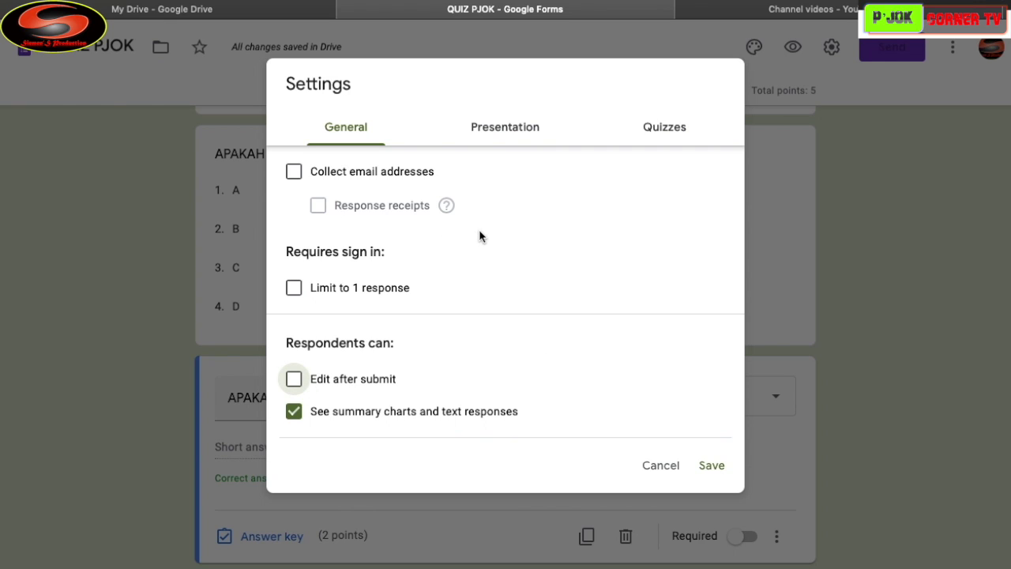
pyautogui.click(711, 466)
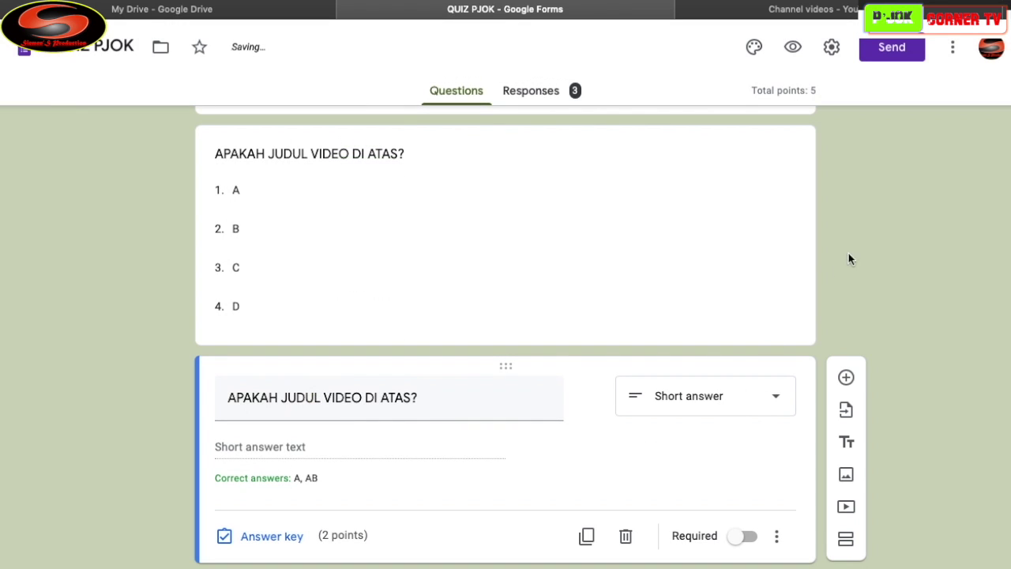
pyautogui.scroll(15, 865, 244)
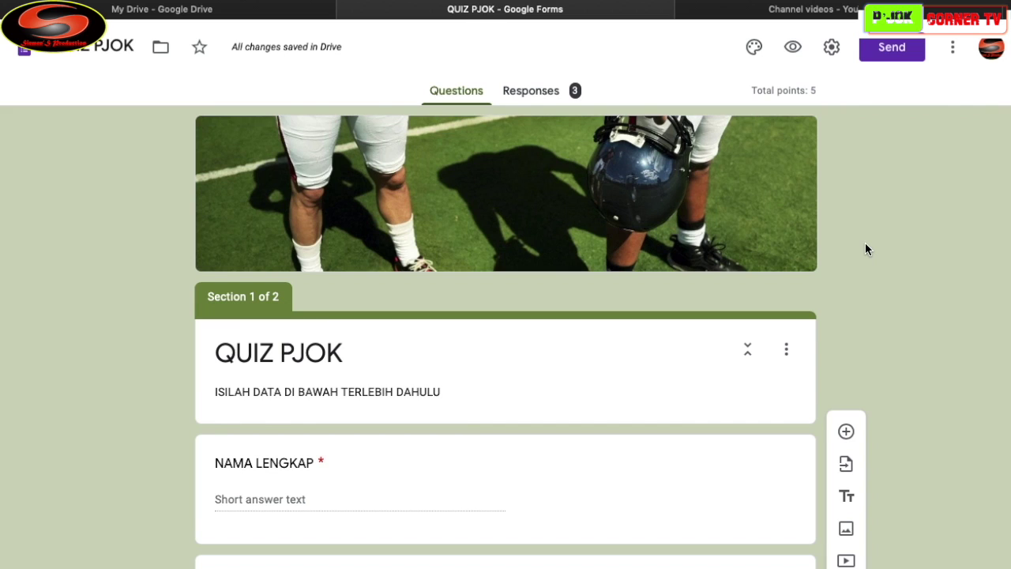
pyautogui.scroll(-3, 866, 245)
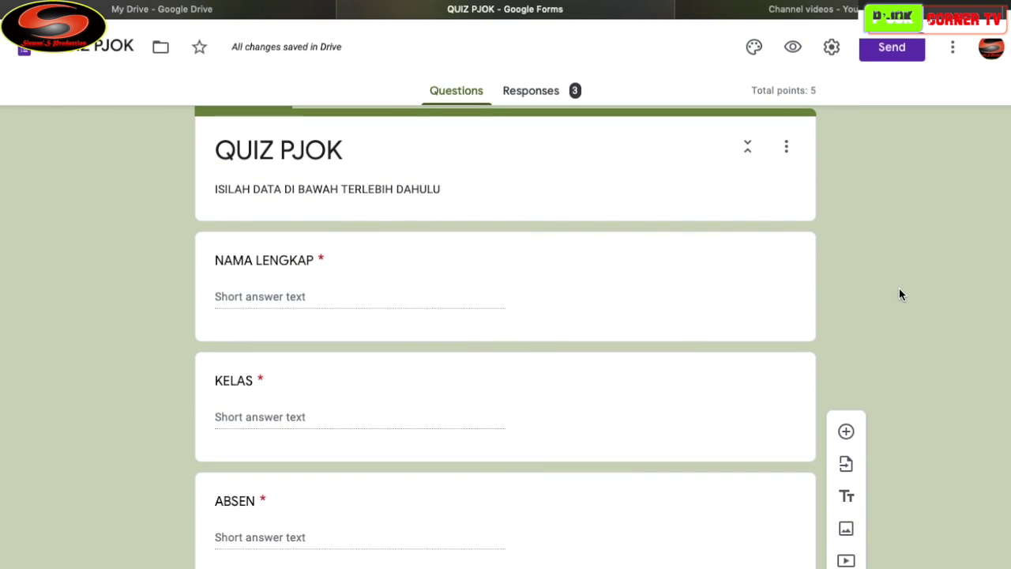
pyautogui.scroll(-2, 899, 293)
pyautogui.scroll(2, 898, 294)
pyautogui.scroll(3, 900, 294)
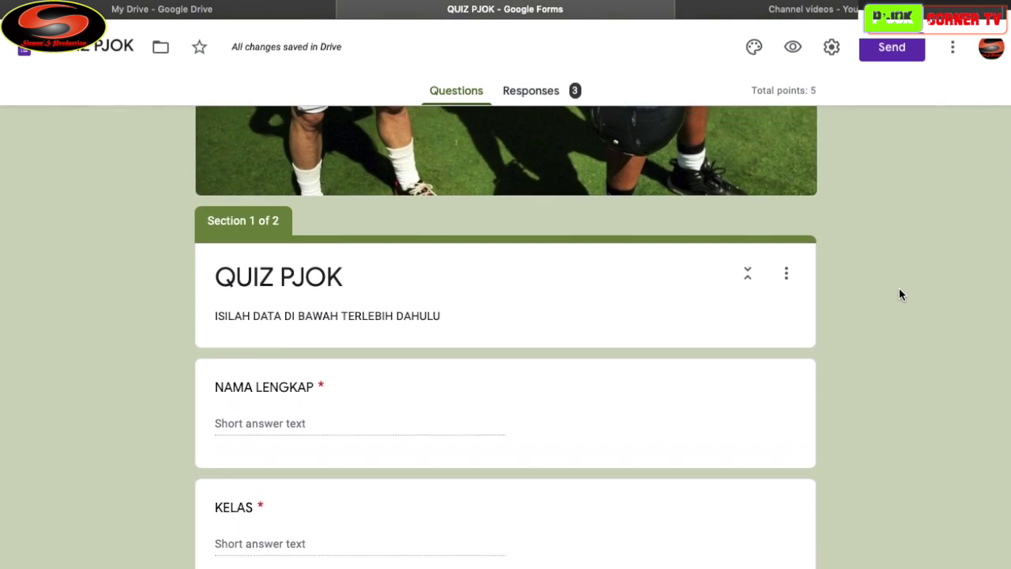
pyautogui.scroll(1, 898, 293)
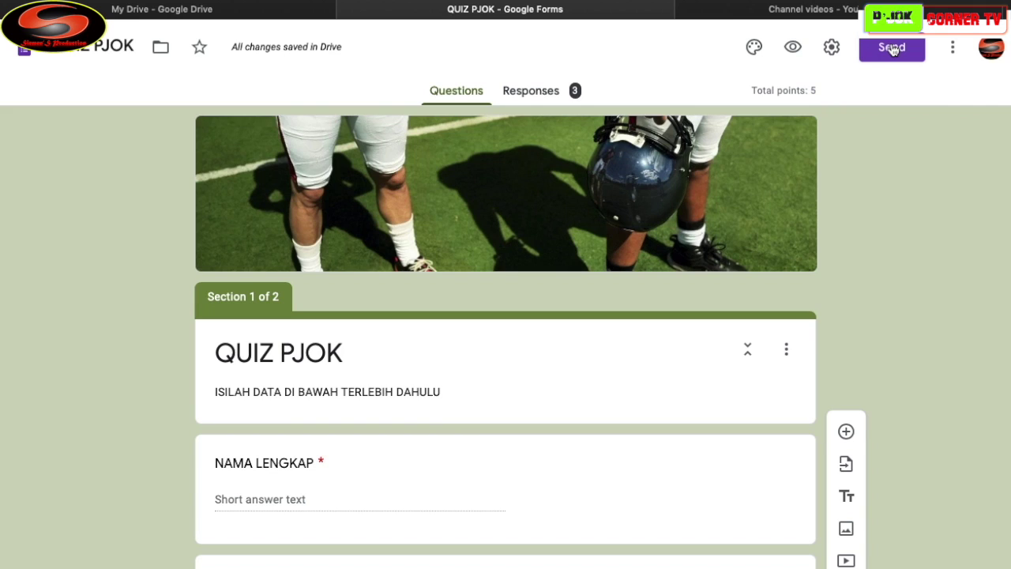
# Examine the summary of all responses, including the score insights, identity fields and answer chart of each quiz question
pyautogui.click(529, 93)
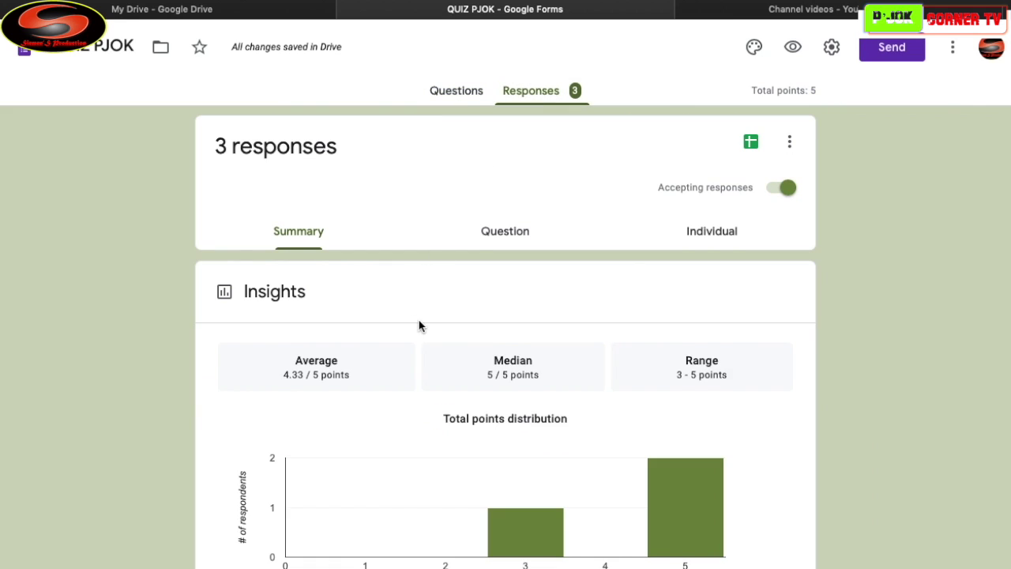
pyautogui.scroll(-1, 418, 323)
pyautogui.scroll(-3, 418, 324)
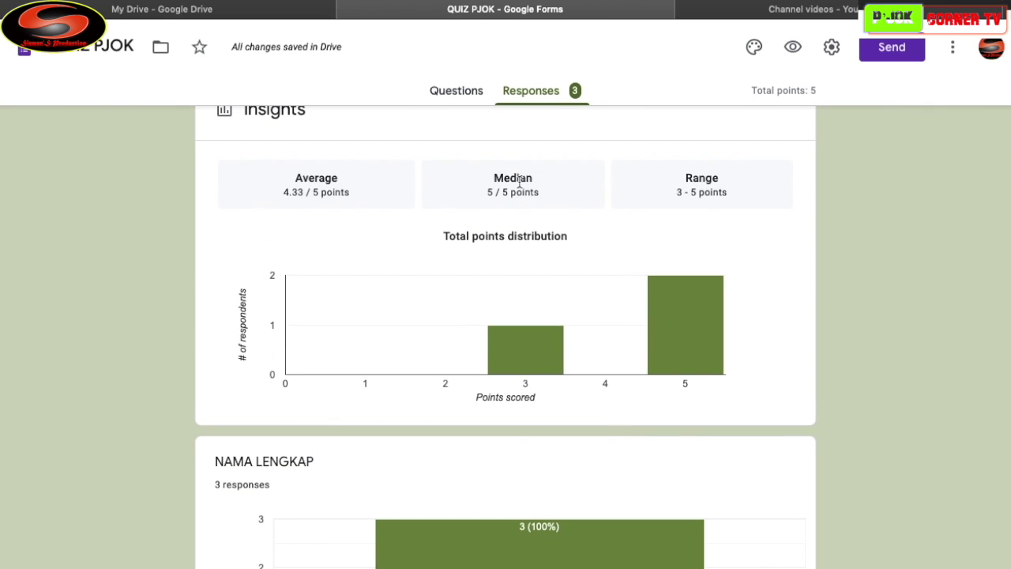
pyautogui.scroll(-10, 659, 222)
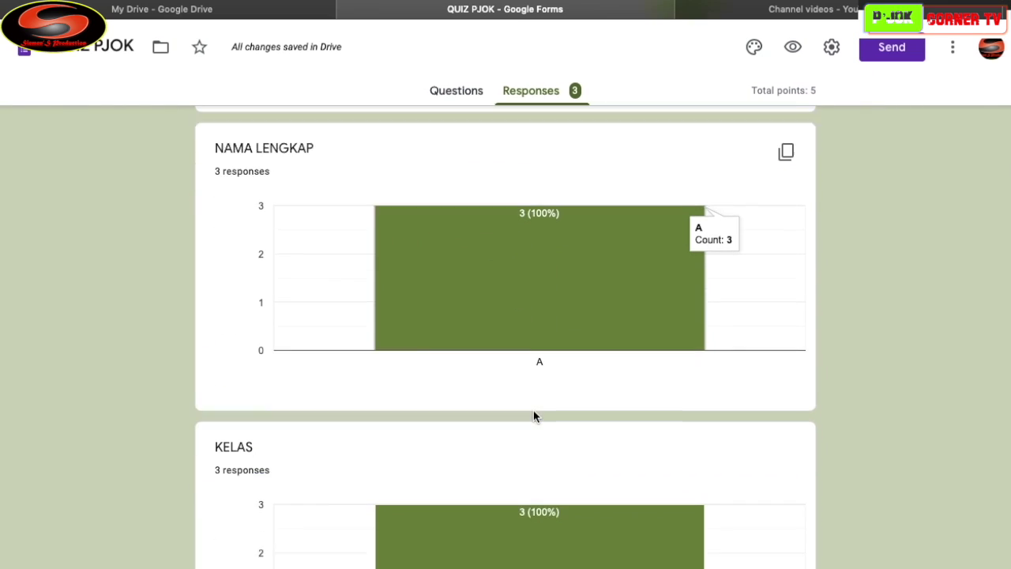
pyautogui.scroll(-7, 533, 411)
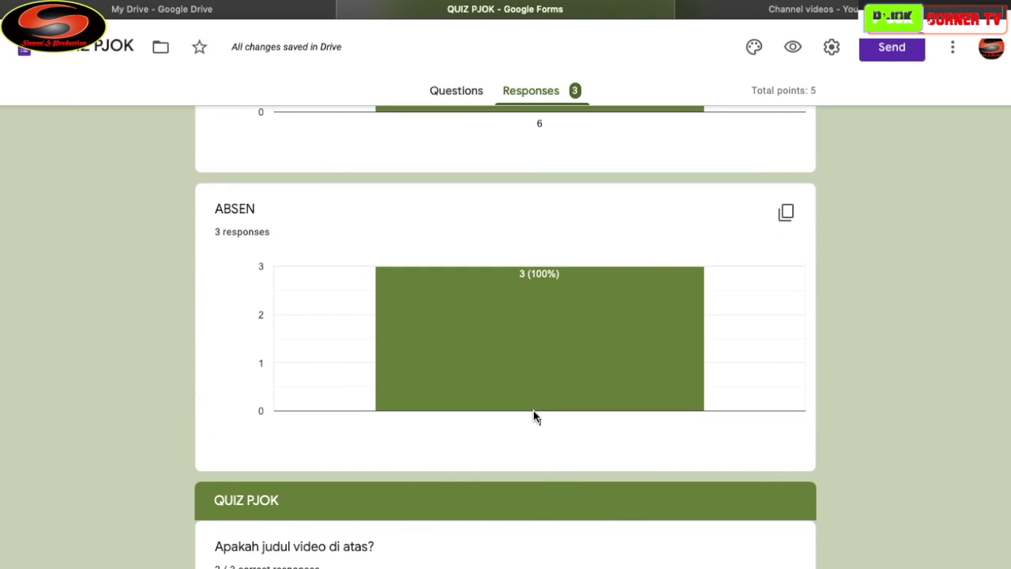
pyautogui.scroll(-6, 533, 410)
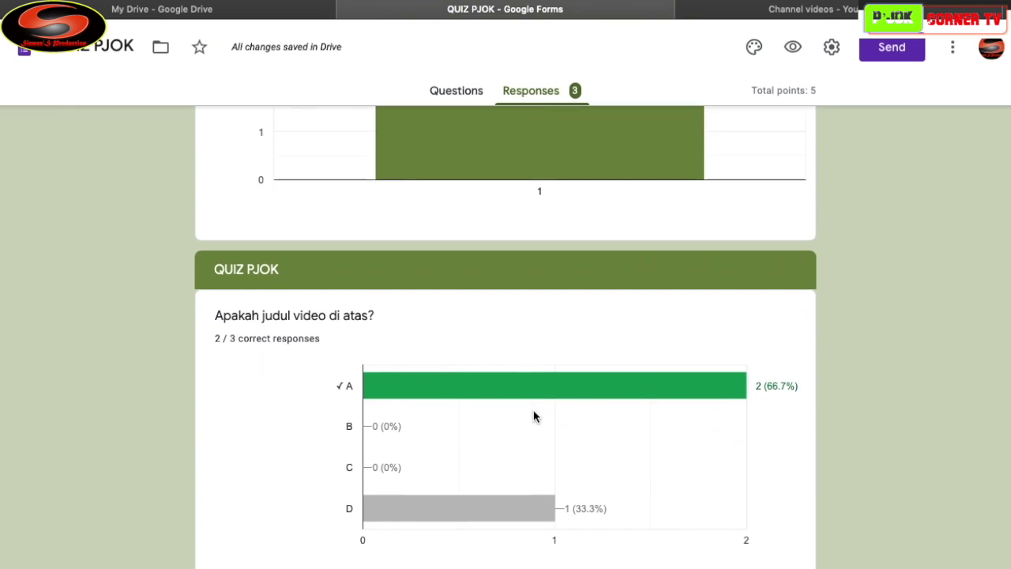
pyautogui.scroll(-6, 533, 416)
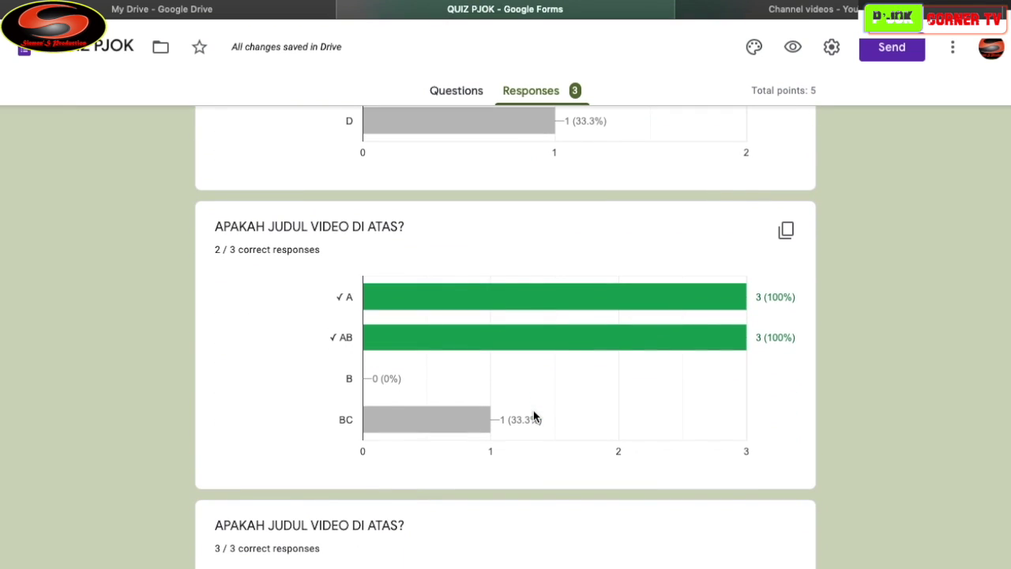
pyautogui.scroll(-1, 533, 416)
pyautogui.scroll(-9, 533, 416)
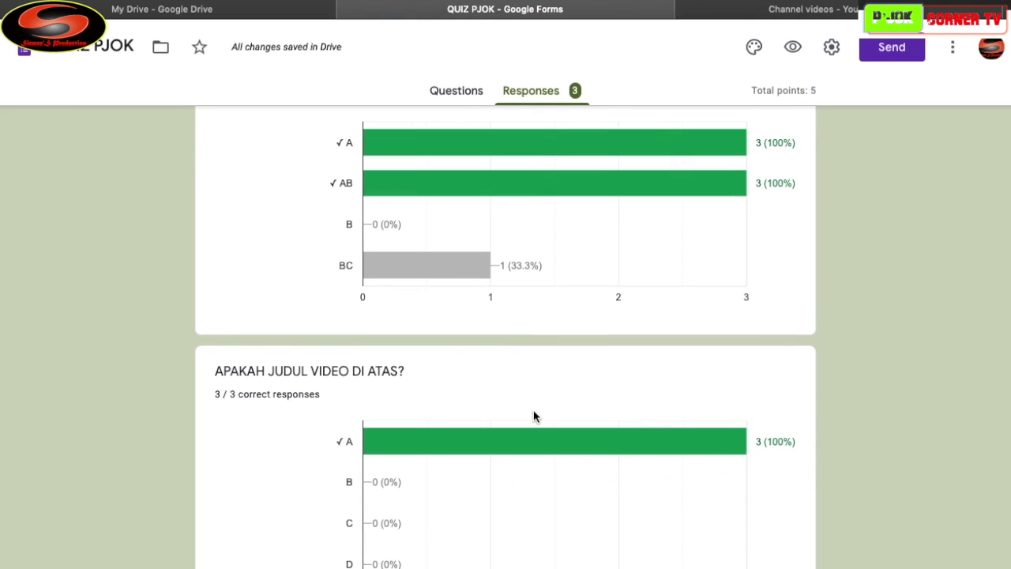
pyautogui.scroll(20, 532, 416)
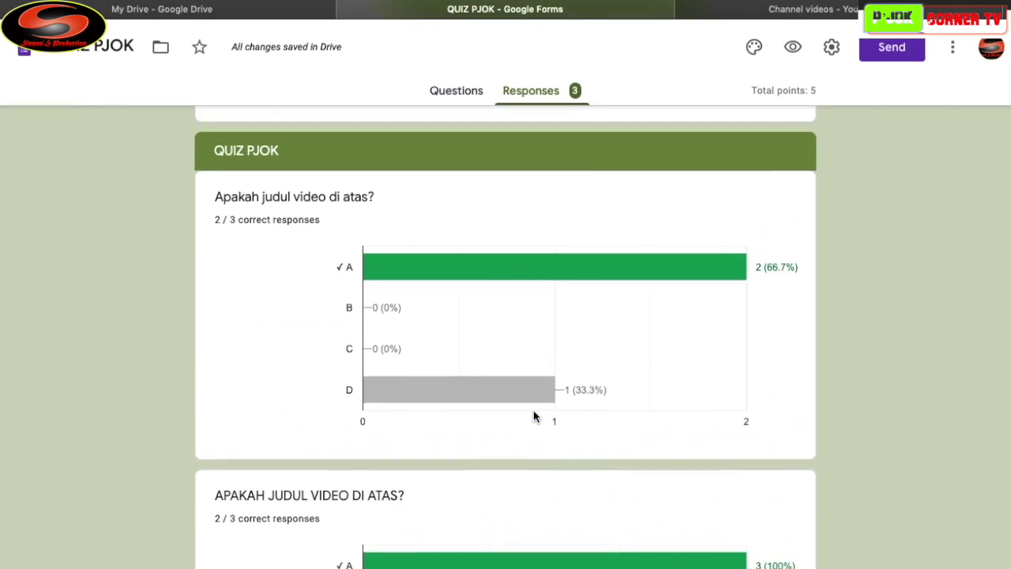
# View the results by question and open Response 1 from the ungraded NAMA LENGKAP answers
pyautogui.click(503, 235)
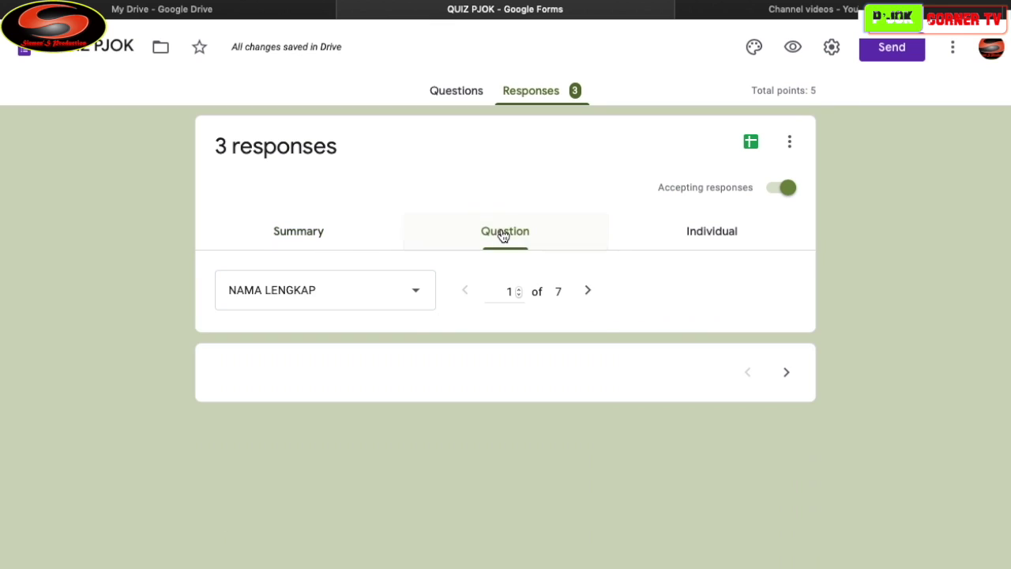
pyautogui.scroll(-1, 604, 334)
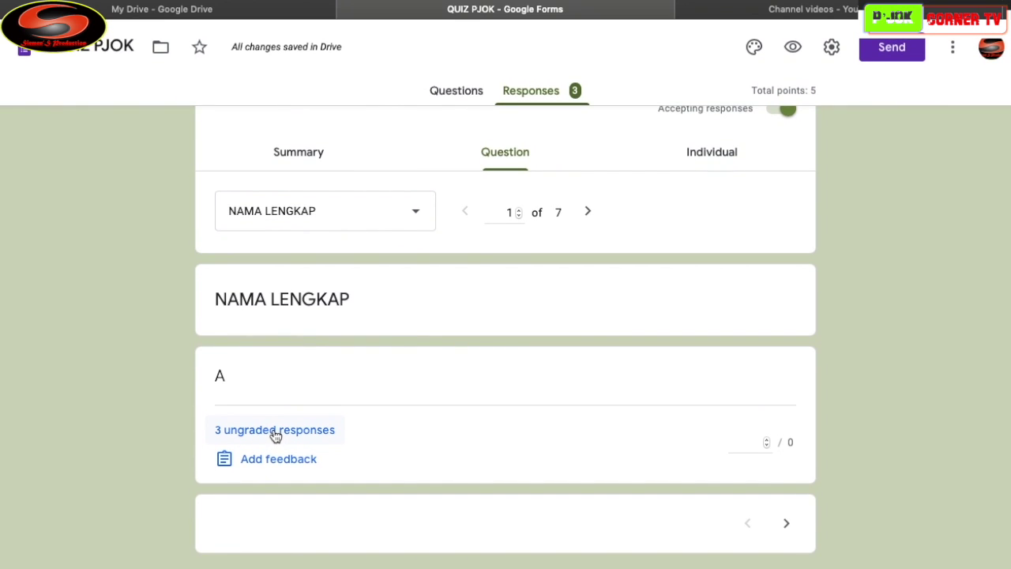
pyautogui.click(320, 437)
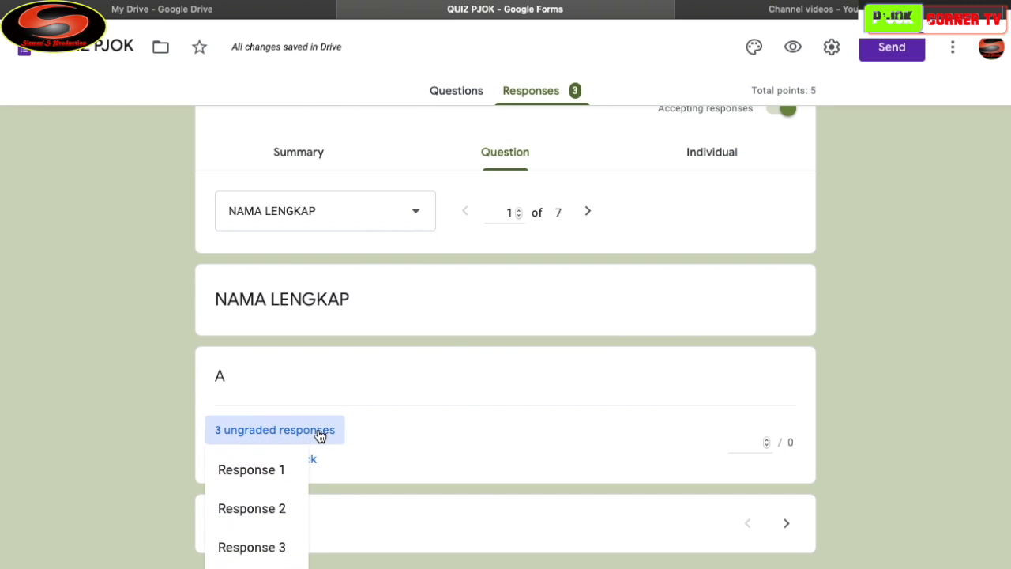
pyautogui.click(264, 472)
# Examine the first individual response, checking its total score and the grading of every quiz question
pyautogui.scroll(-7, 467, 392)
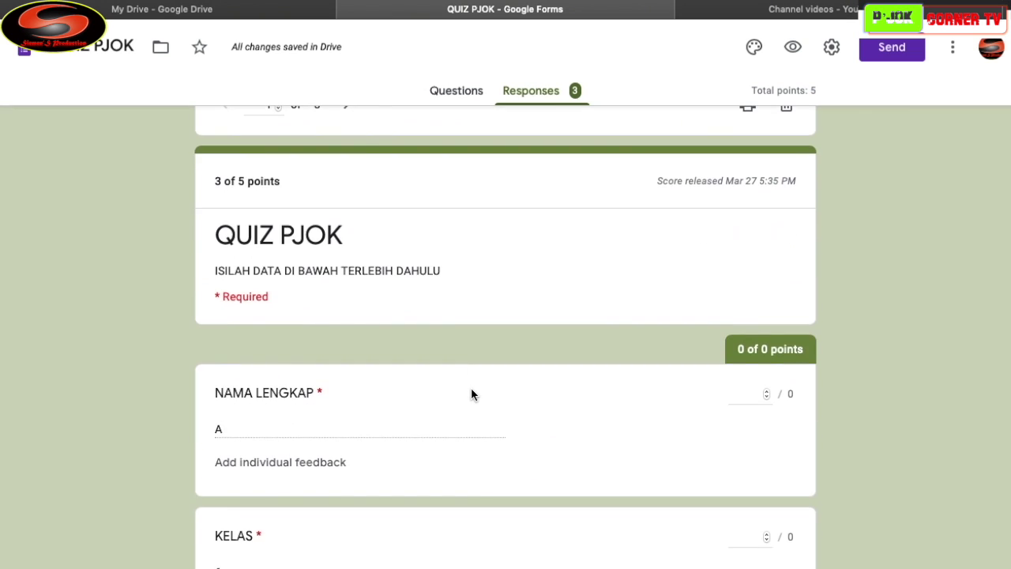
pyautogui.scroll(-10, 470, 387)
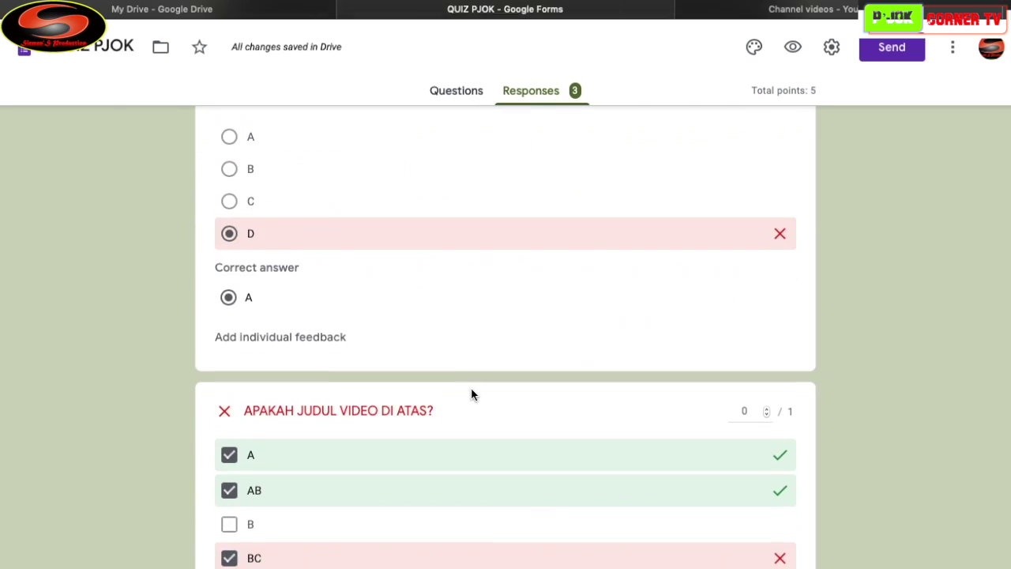
pyautogui.scroll(-7, 458, 342)
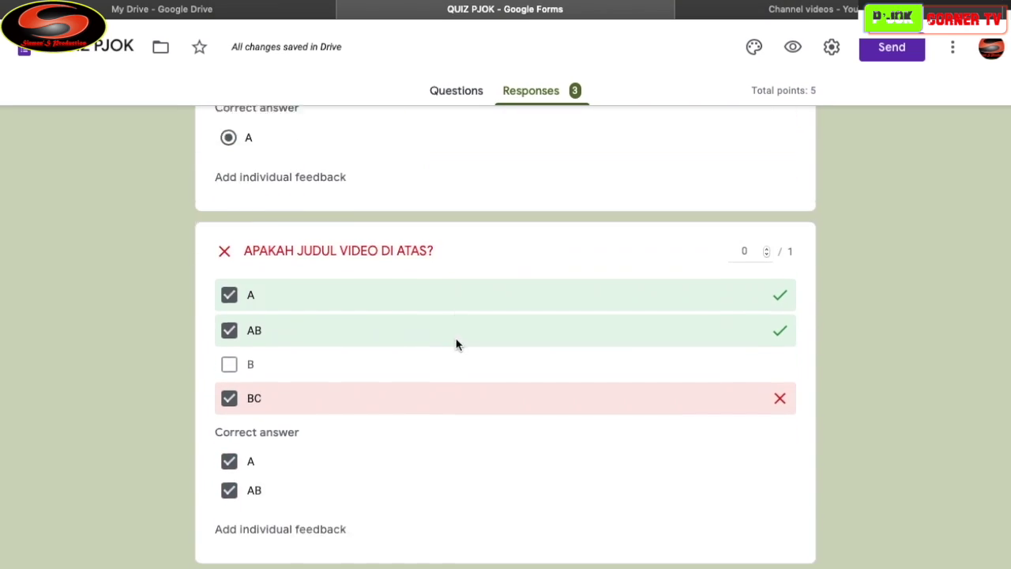
pyautogui.scroll(6, 455, 344)
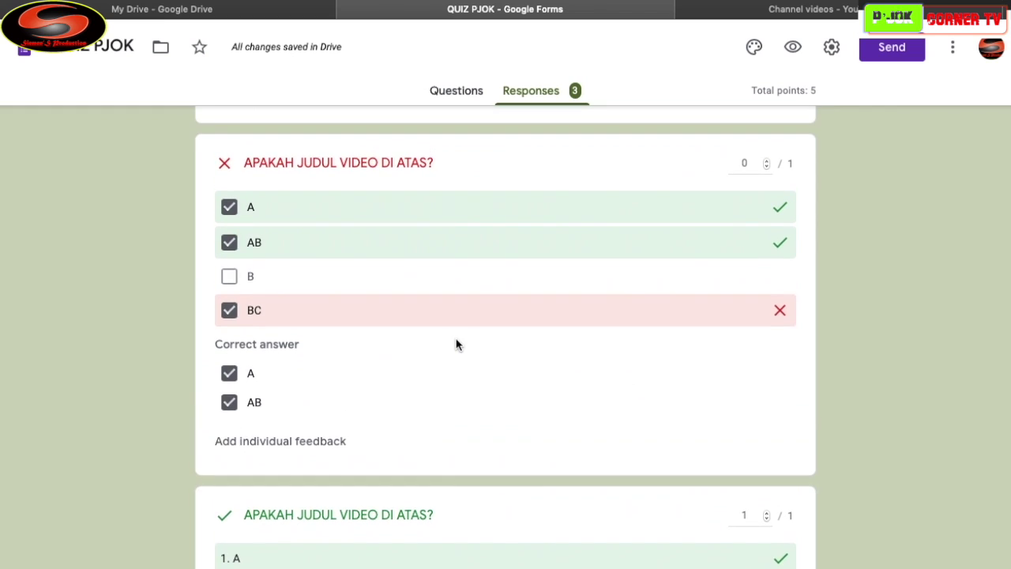
pyautogui.scroll(4, 456, 344)
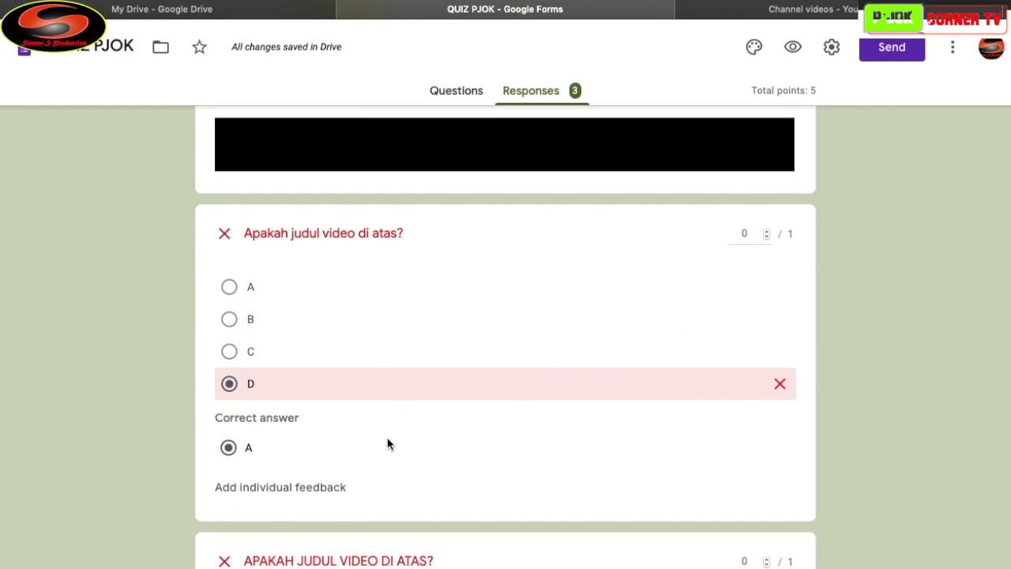
pyautogui.scroll(8, 387, 443)
pyautogui.scroll(-6, 388, 443)
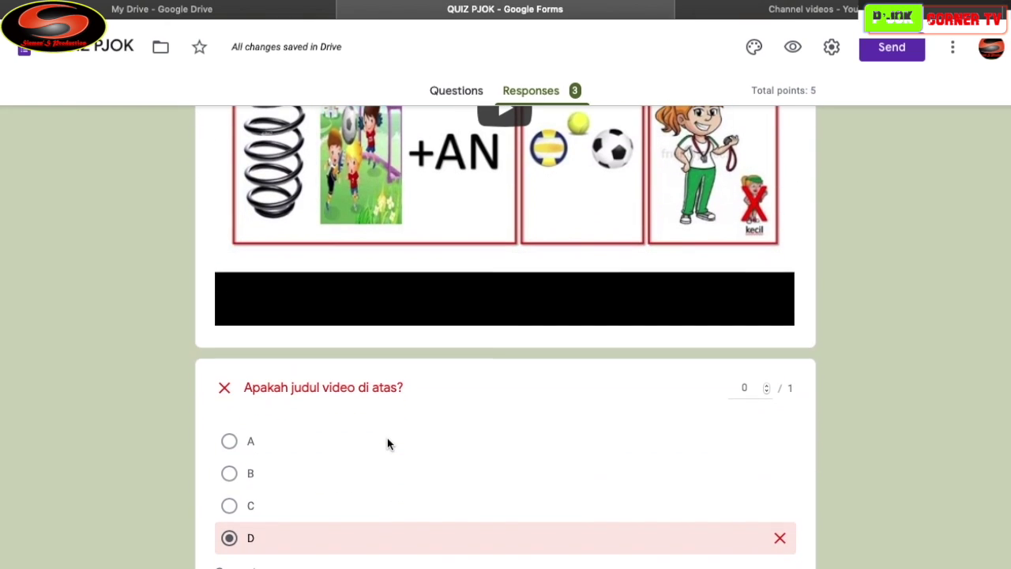
pyautogui.scroll(-2, 387, 444)
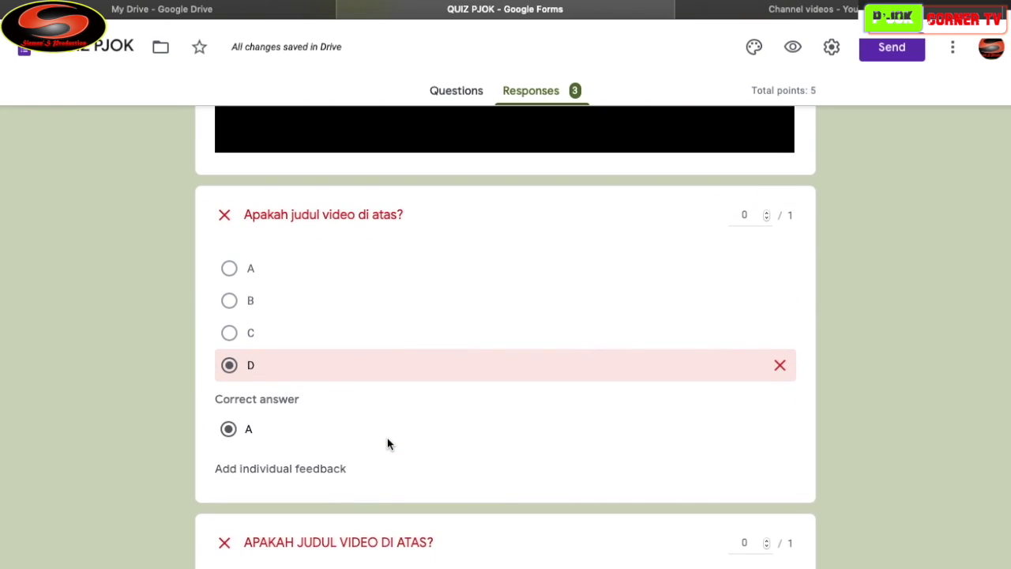
pyautogui.scroll(10, 387, 444)
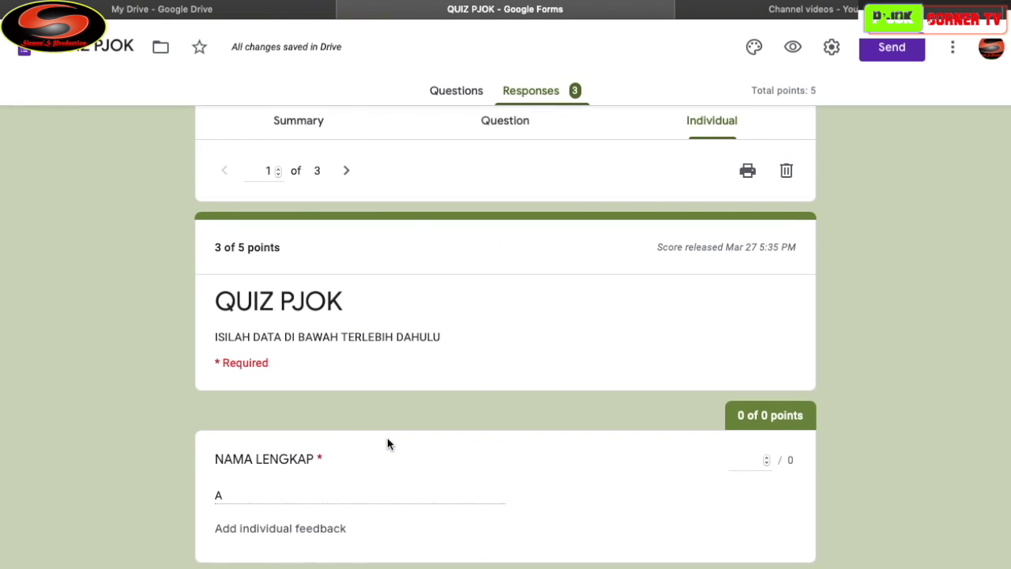
pyautogui.scroll(2, 387, 443)
pyautogui.scroll(-10, 387, 443)
pyautogui.scroll(-6, 387, 443)
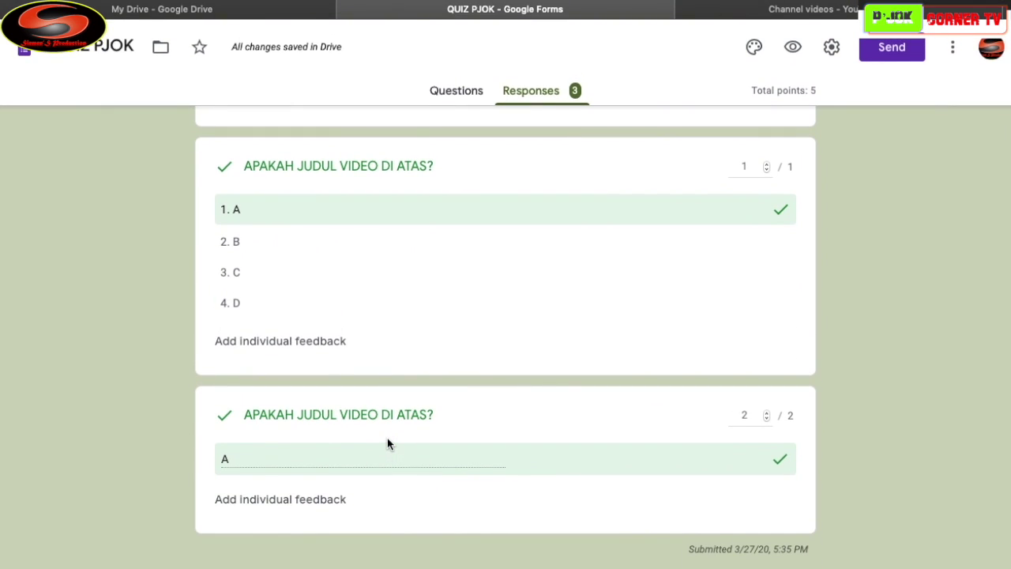
# Examine the first individual response again, checking its total score and the grading of each question
pyautogui.scroll(6, 387, 444)
pyautogui.scroll(15, 387, 443)
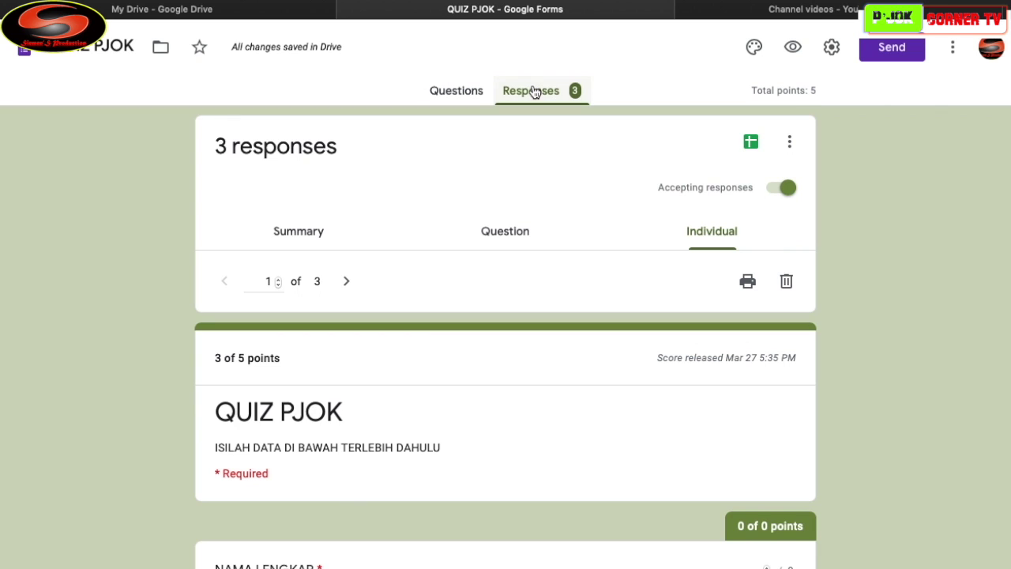
pyautogui.scroll(1, 654, 149)
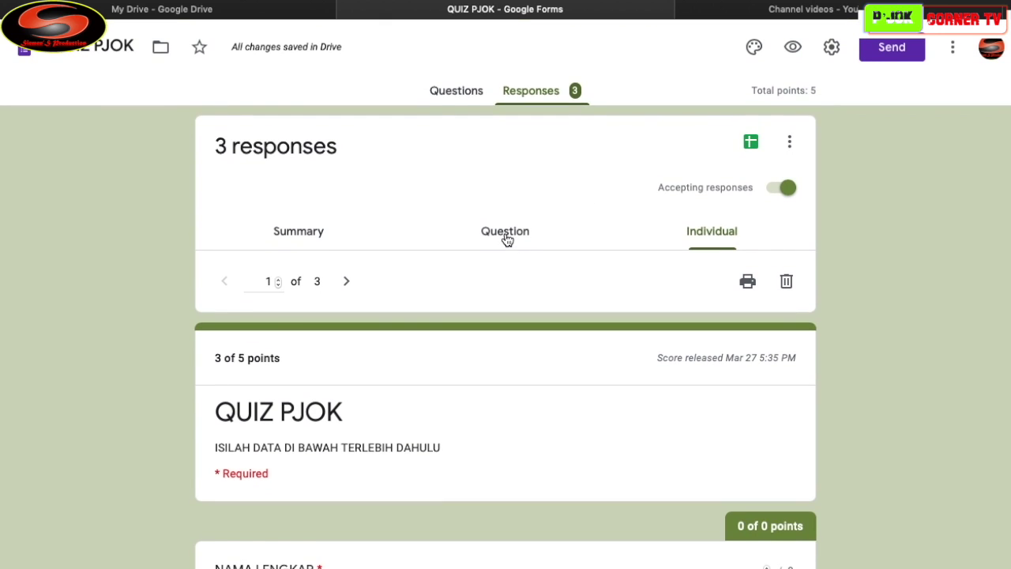
pyautogui.click(508, 235)
pyautogui.click(726, 235)
pyautogui.scroll(-8, 683, 340)
pyautogui.scroll(-10, 684, 341)
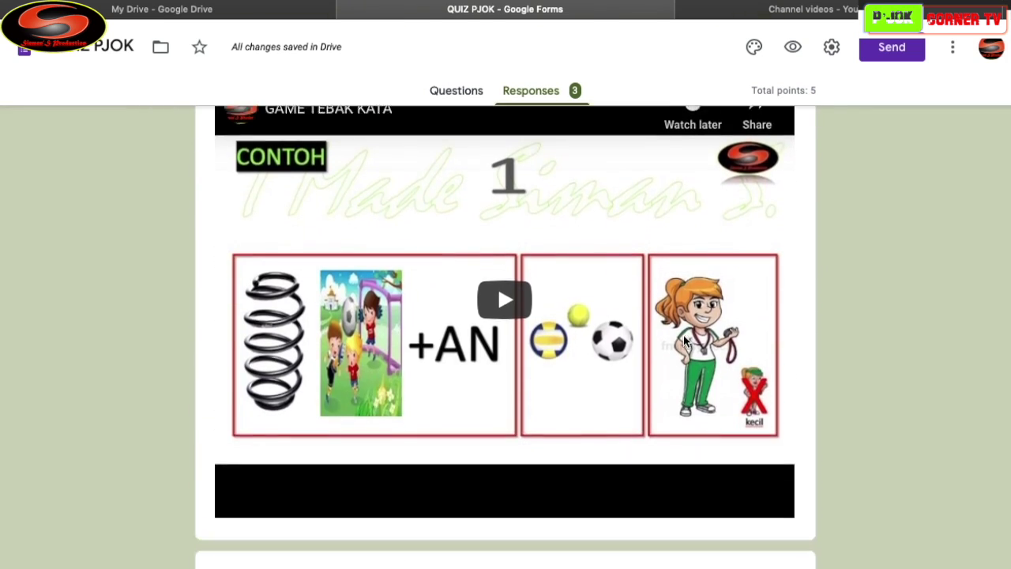
pyautogui.scroll(-6, 684, 340)
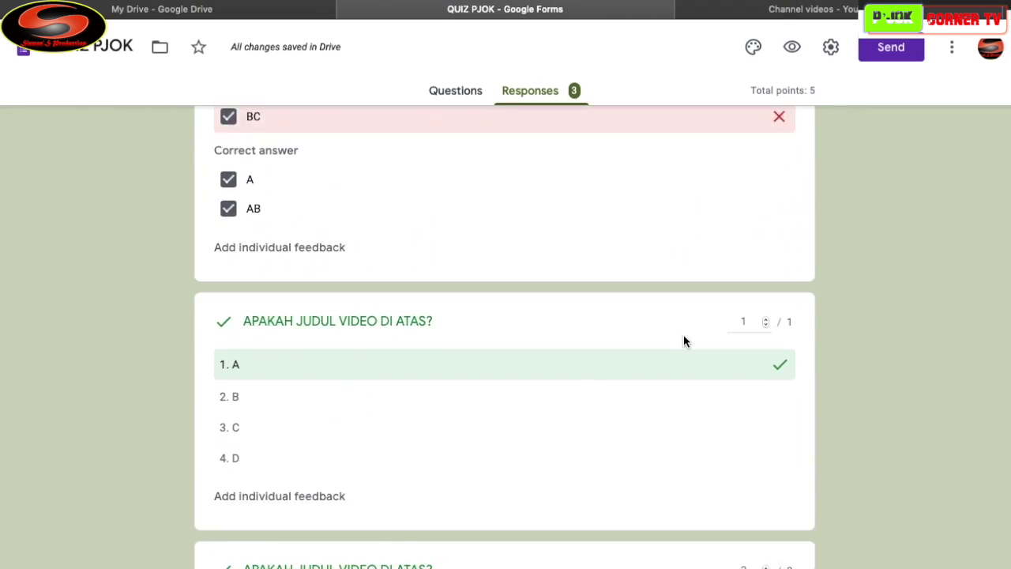
pyautogui.scroll(20, 684, 340)
# Open the second individual response and examine its total score, identity fields and question grading
pyautogui.click(346, 284)
pyautogui.scroll(-6, 450, 364)
pyautogui.scroll(-20, 450, 363)
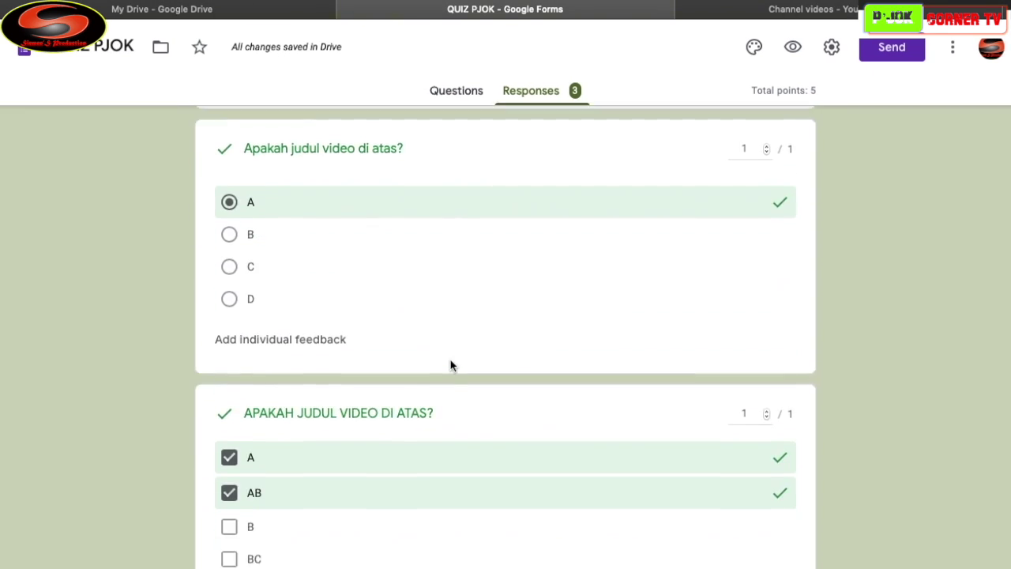
pyautogui.scroll(18, 450, 363)
pyautogui.scroll(6, 346, 270)
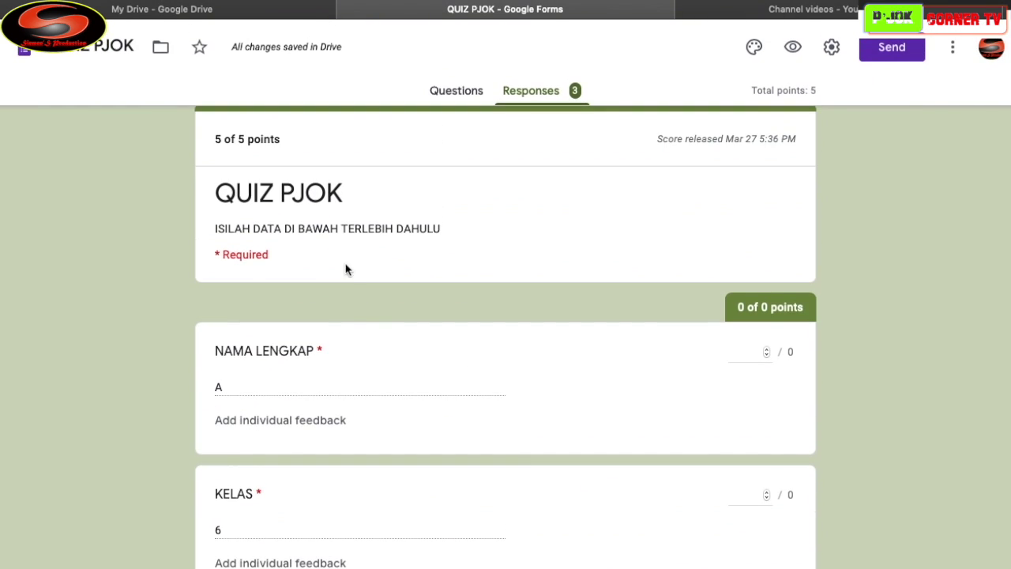
pyautogui.scroll(3, 323, 383)
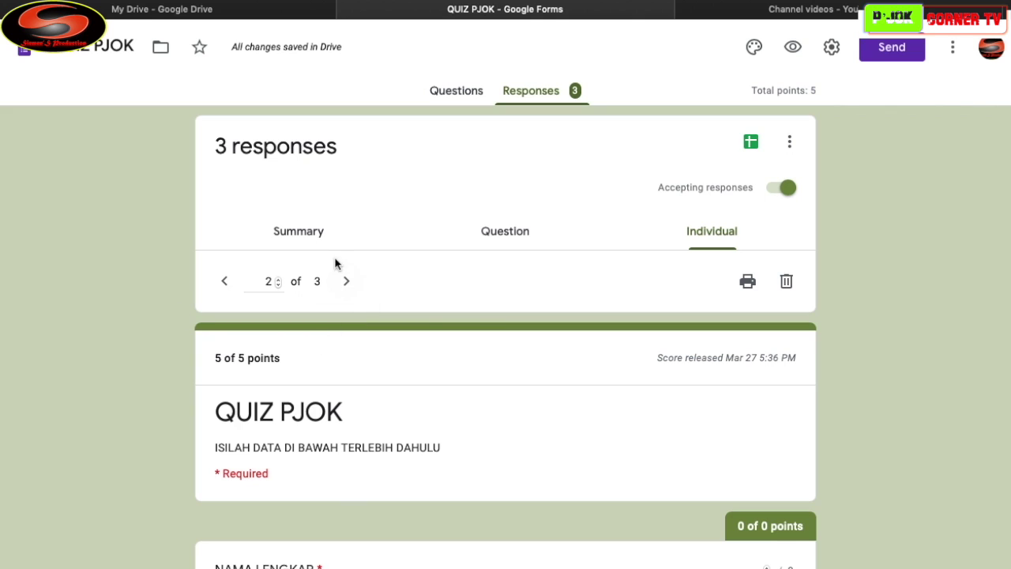
# Open the print preview of the second response, look over its PDF options, cancel printing and close the print page
pyautogui.click(756, 290)
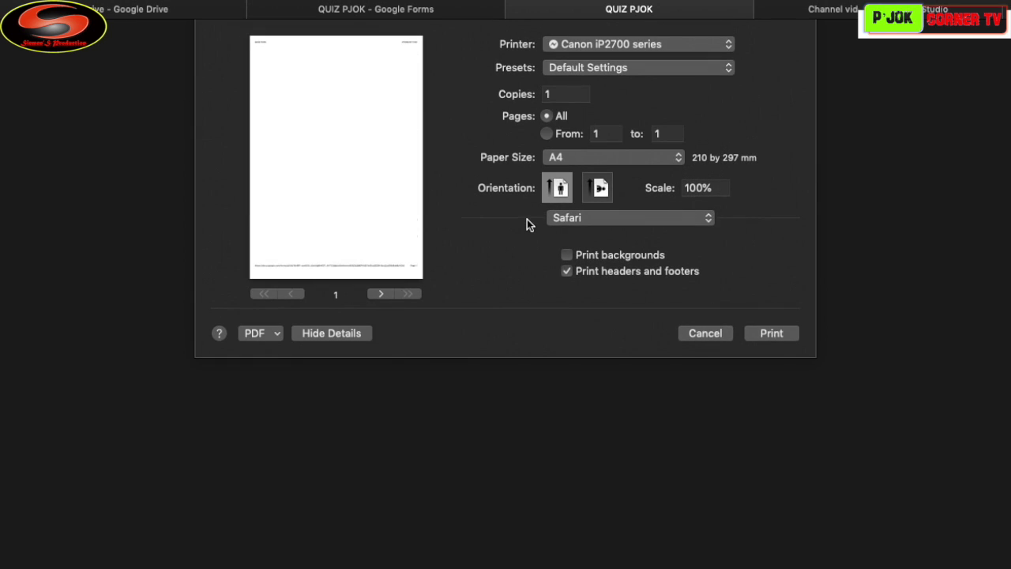
pyautogui.click(265, 334)
pyautogui.click(308, 365)
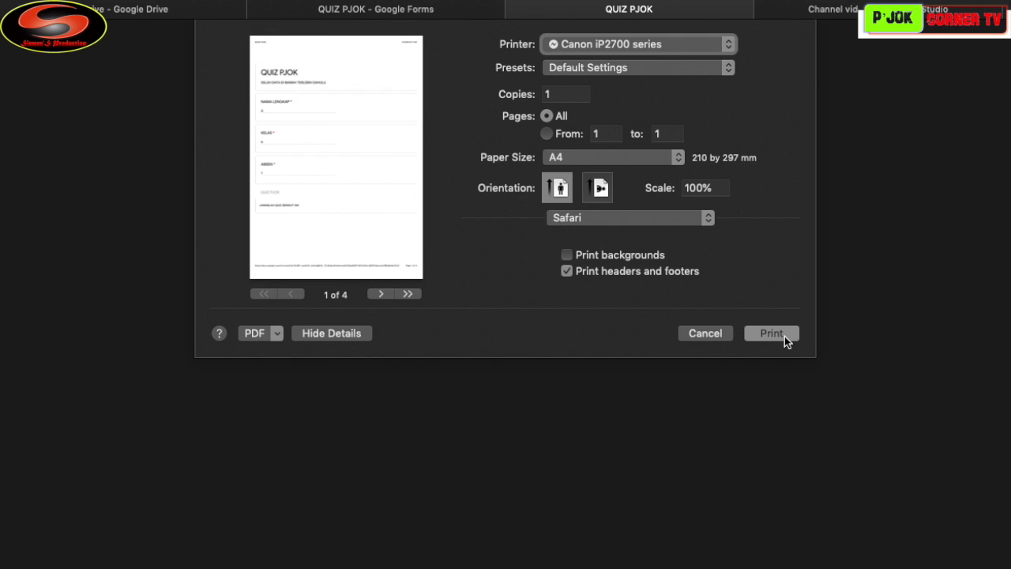
pyautogui.click(711, 338)
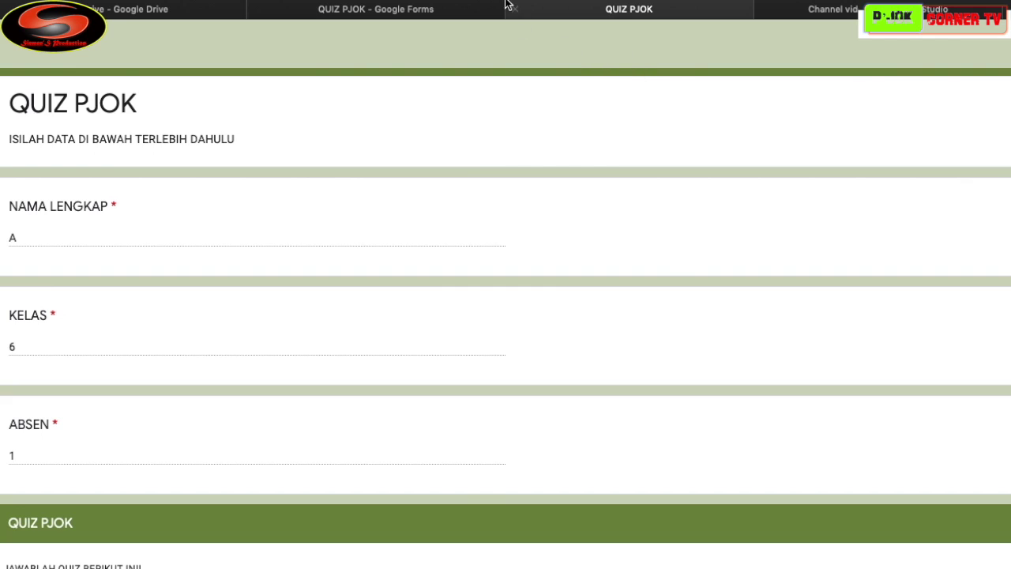
pyautogui.click(514, 10)
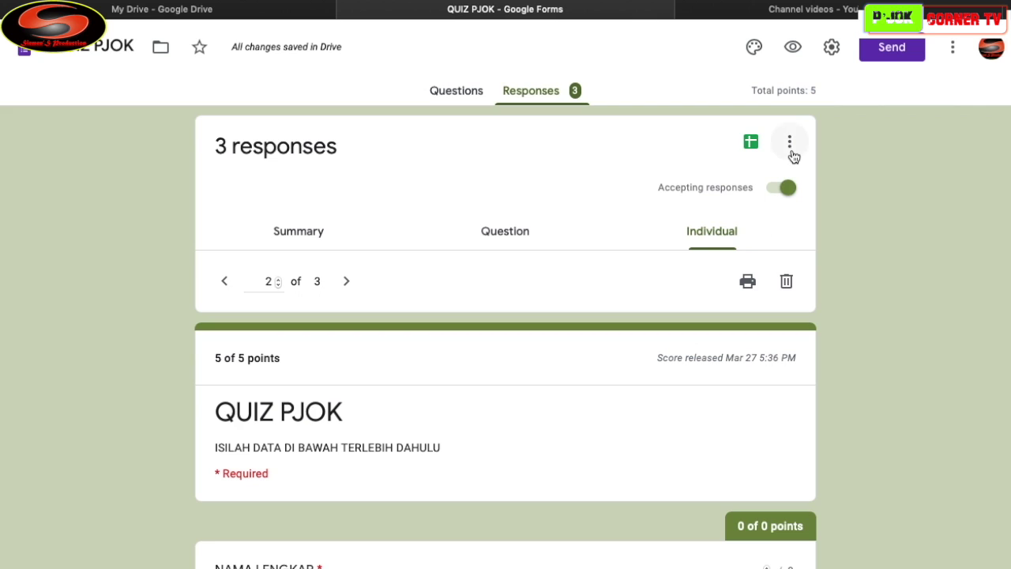
# Open the print preview of all responses, view the Save as PDF option, cancel printing and close the print page
pyautogui.click(790, 146)
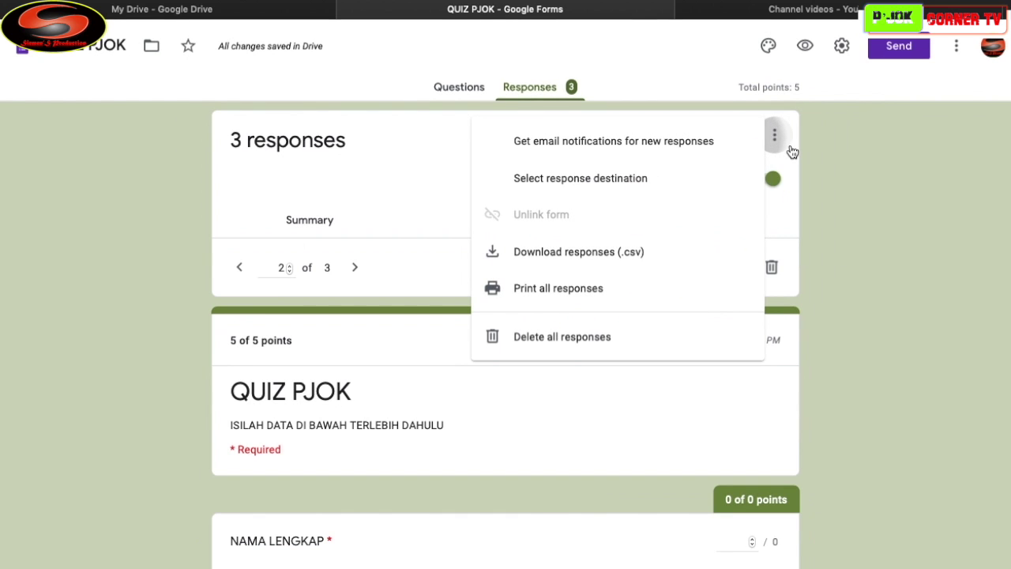
pyautogui.click(556, 296)
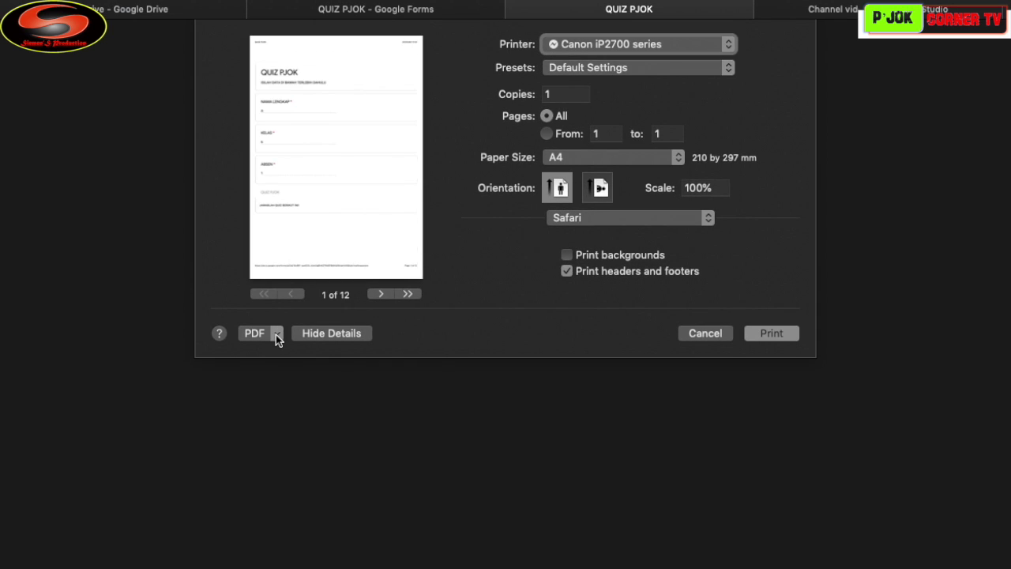
pyautogui.click(276, 334)
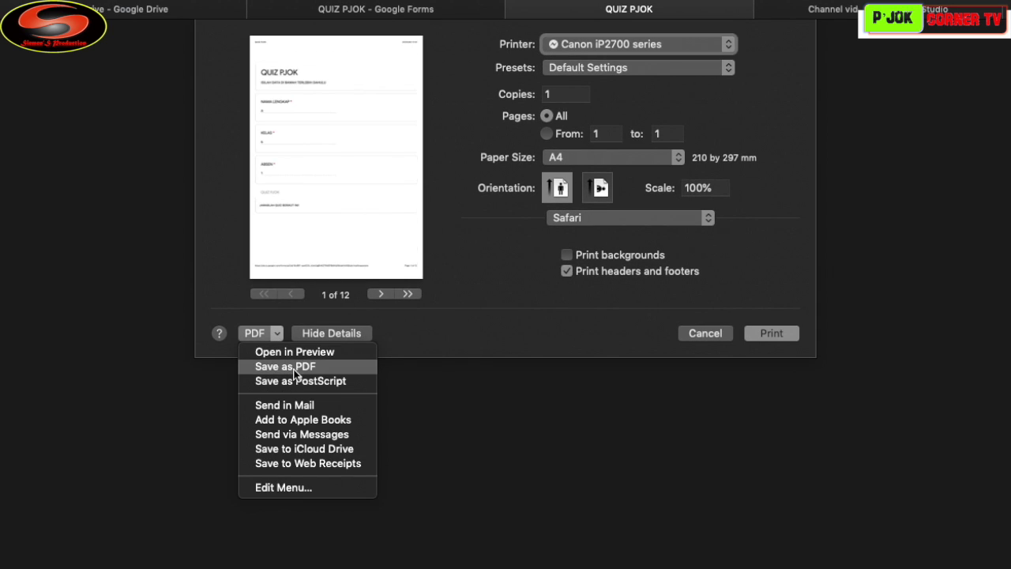
pyautogui.click(576, 348)
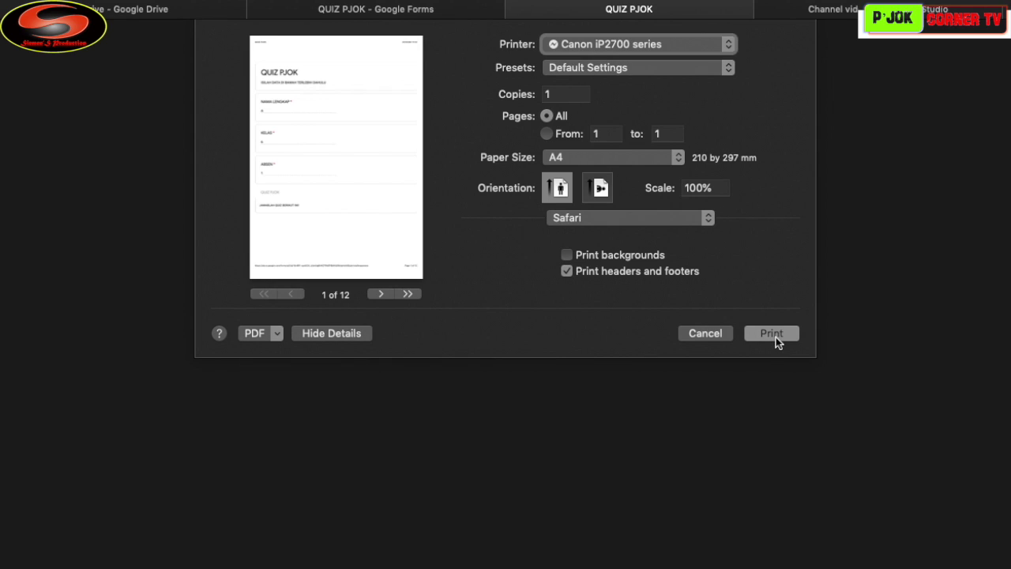
pyautogui.click(703, 338)
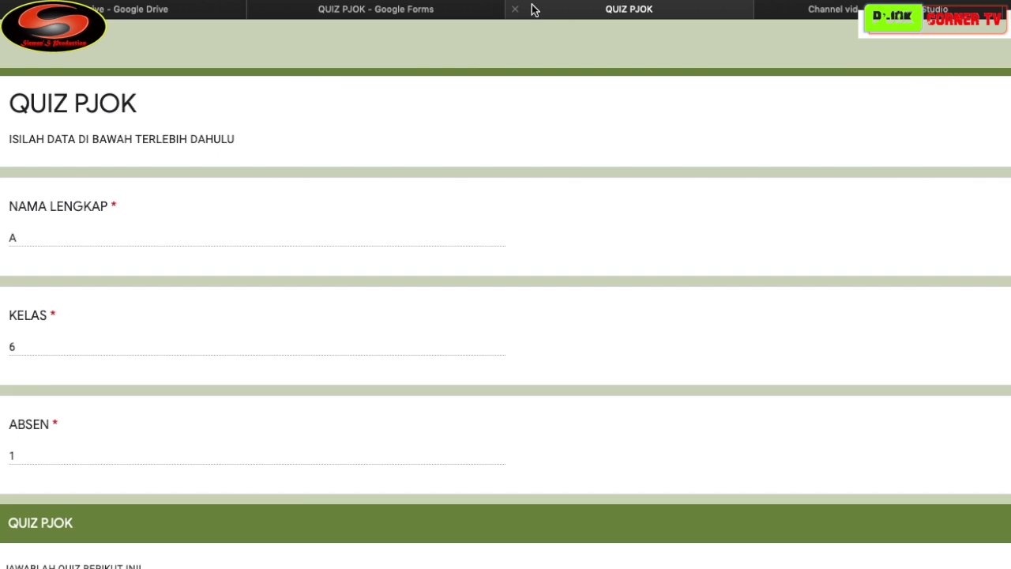
pyautogui.click(514, 10)
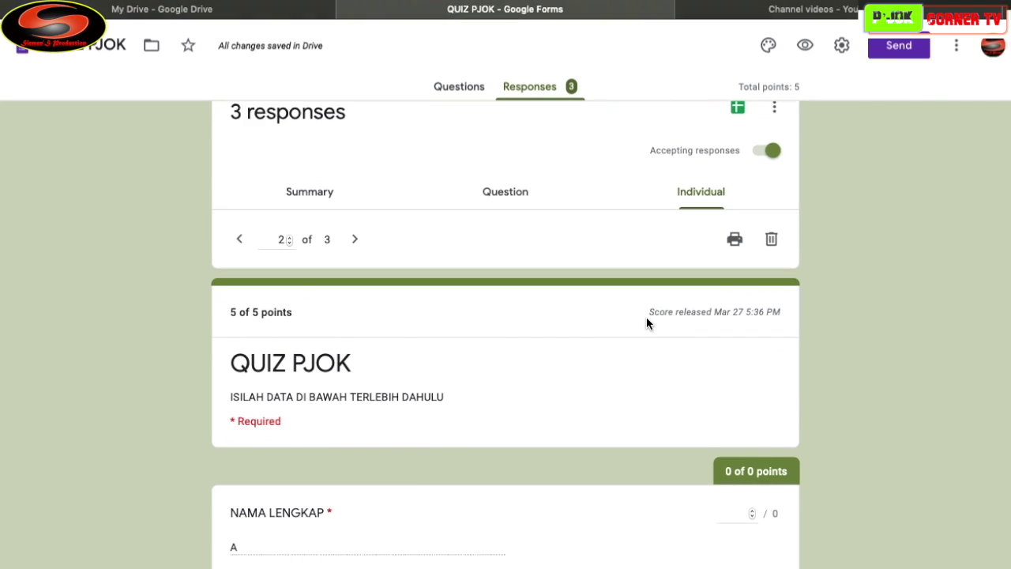
# Generate a shortened link for sending the form, copy it and close the send options
pyautogui.scroll(-10, 646, 317)
pyautogui.scroll(10, 646, 317)
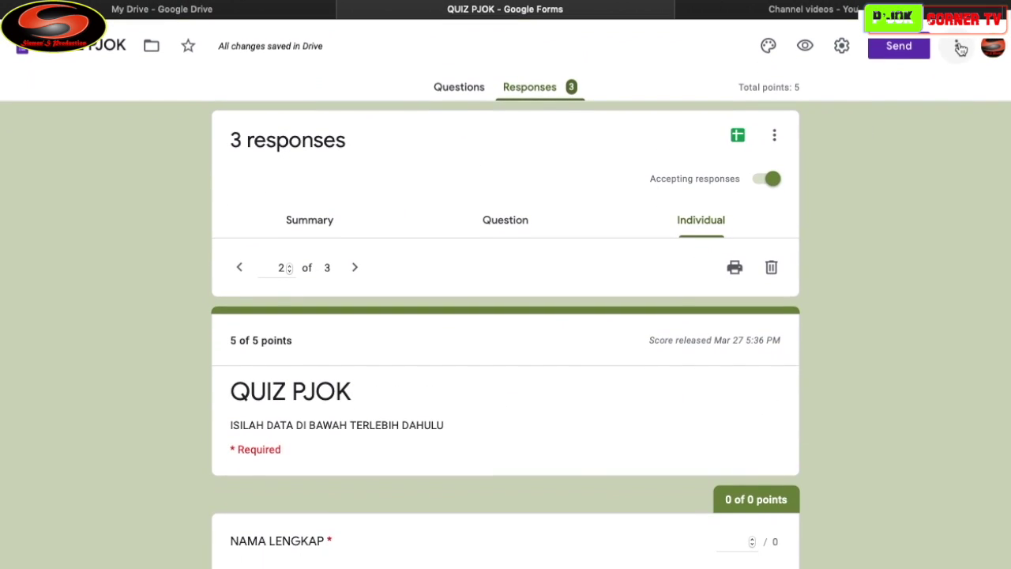
pyautogui.click(911, 57)
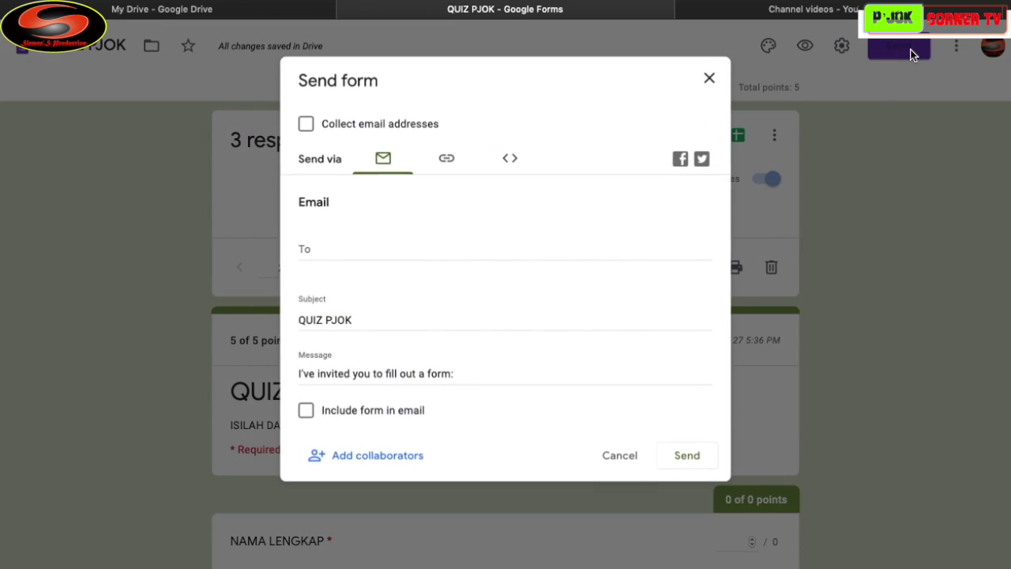
pyautogui.click(447, 160)
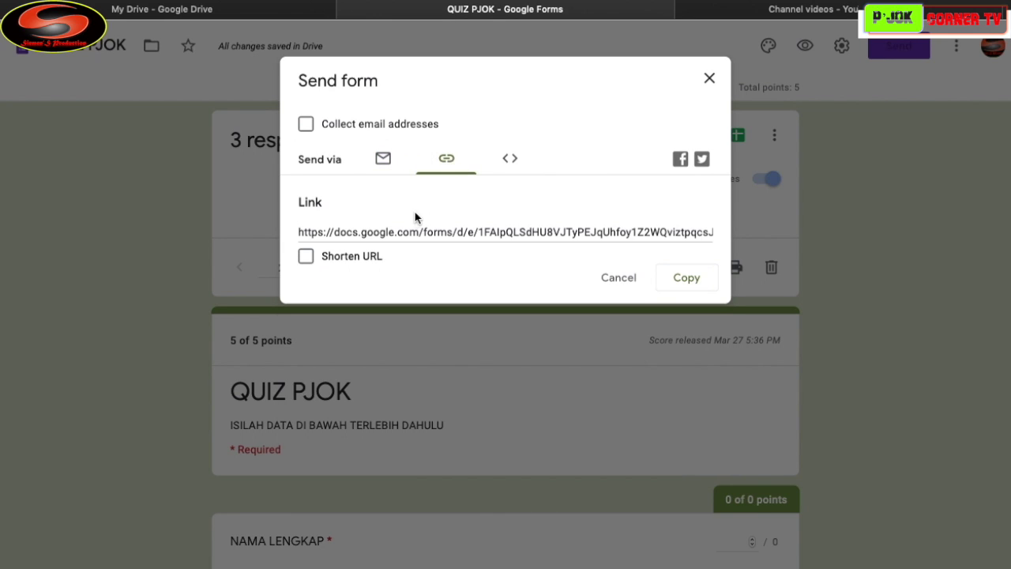
pyautogui.click(305, 265)
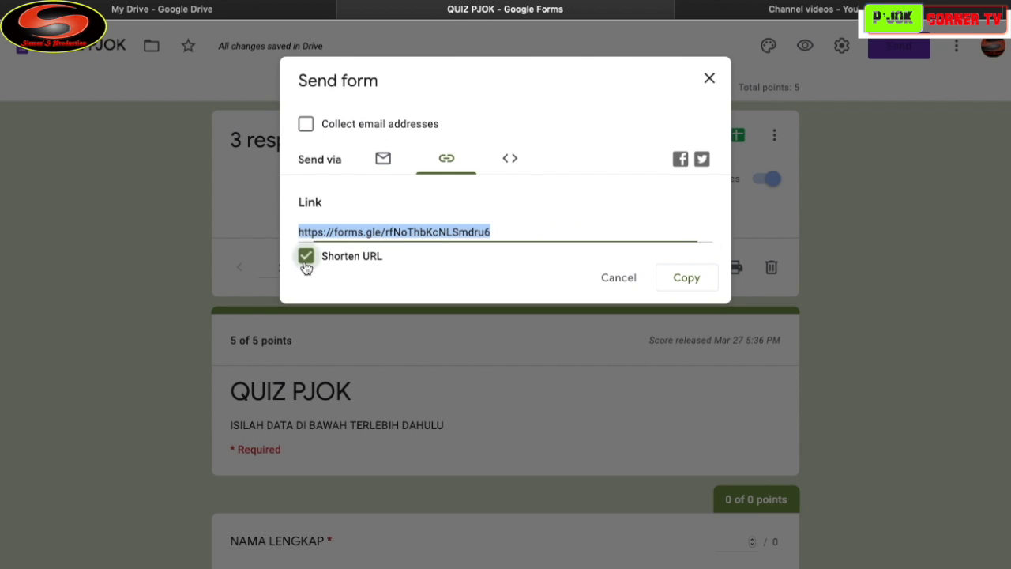
pyautogui.click(688, 279)
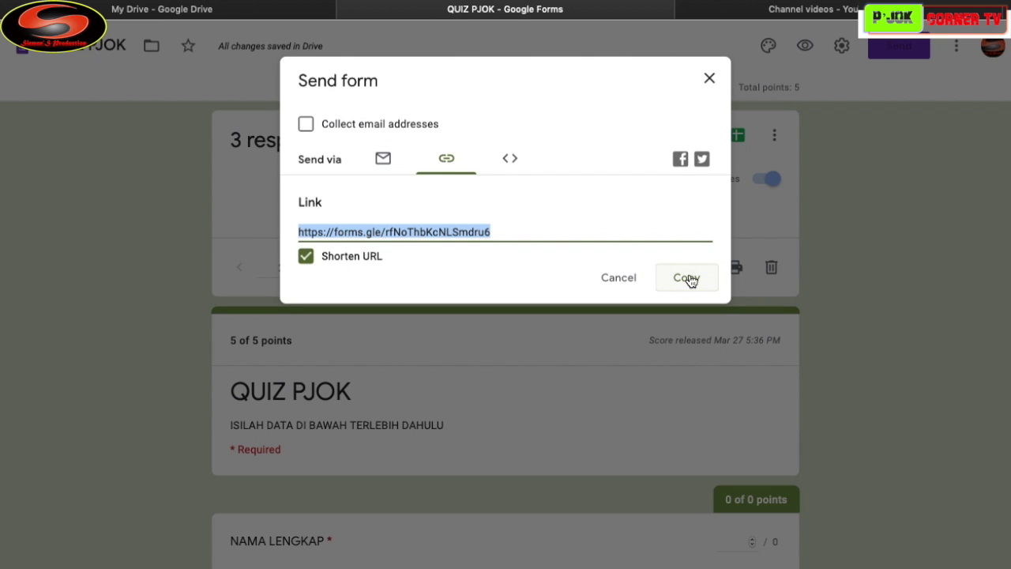
pyautogui.click(709, 80)
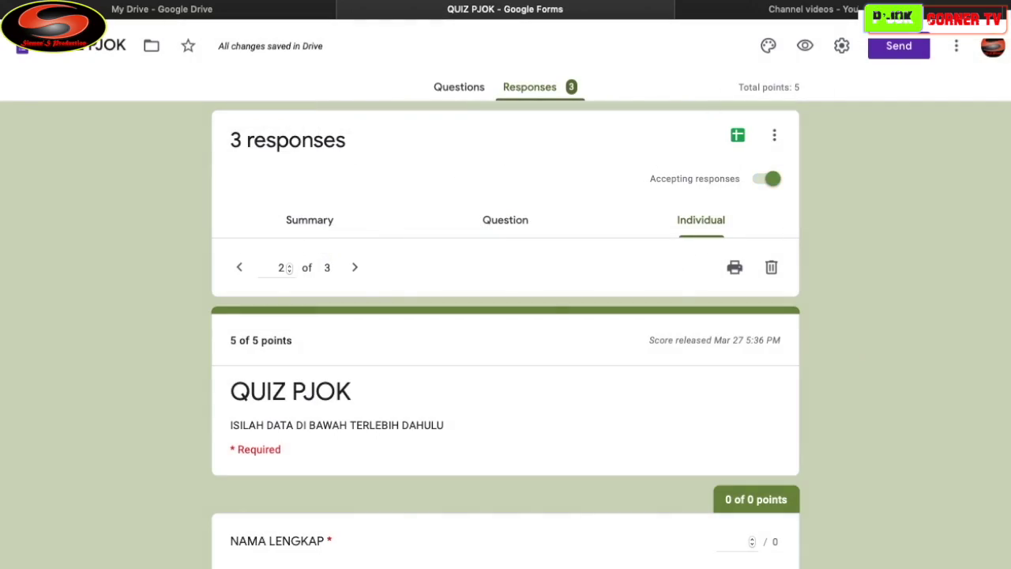
pyautogui.press('F4')
pyautogui.hscroll(5, 765, 419)
pyautogui.hscroll(-10, 765, 418)
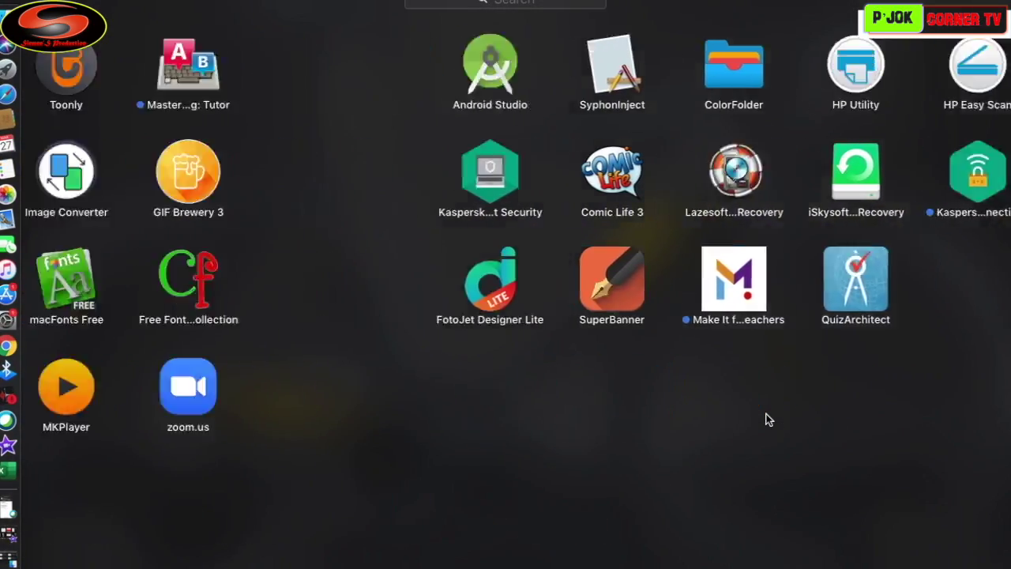
pyautogui.press('F4')
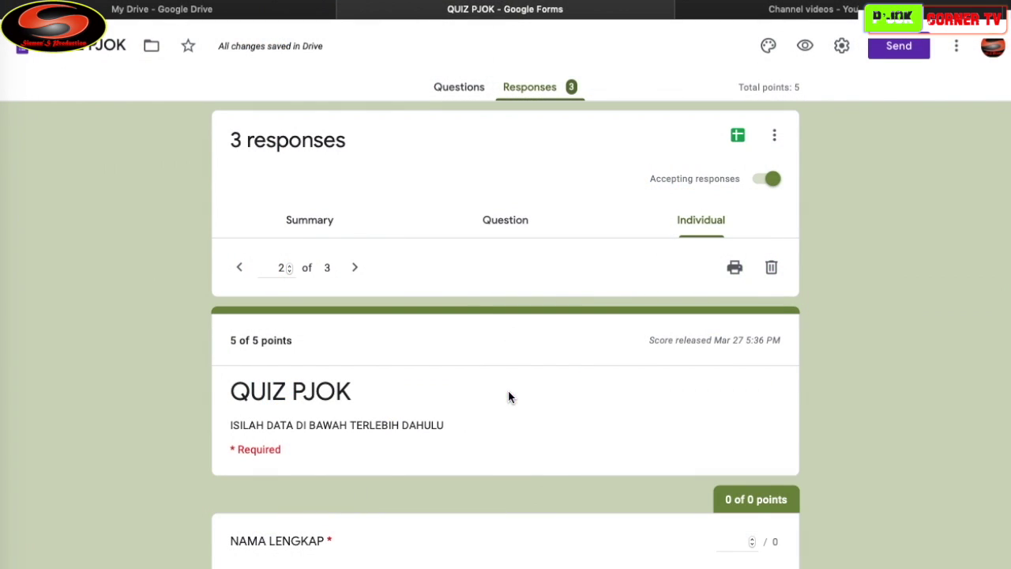
pyautogui.hotkey('ctrl', 'Left')
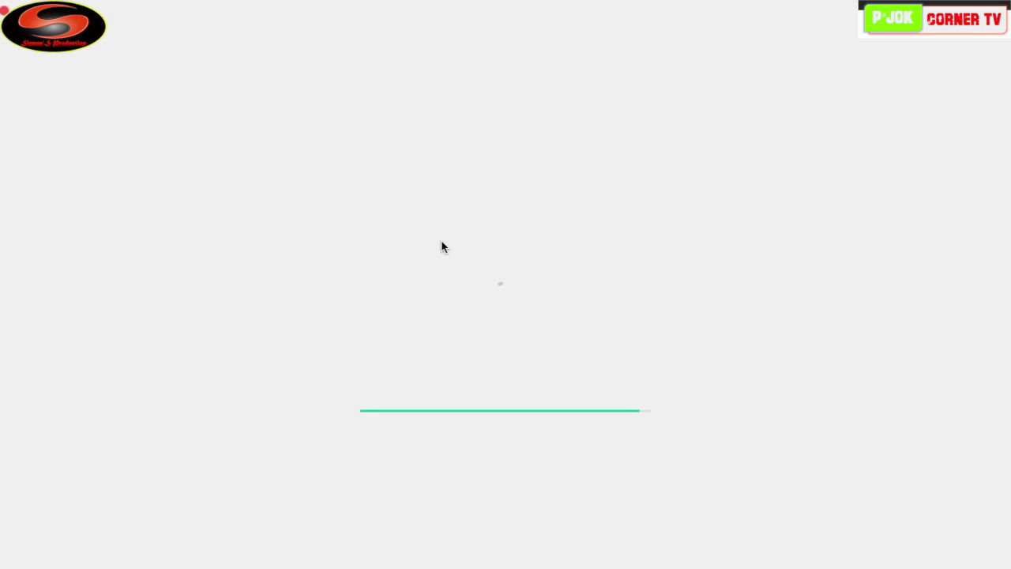
pyautogui.hotkey('ctrl', 'Right')
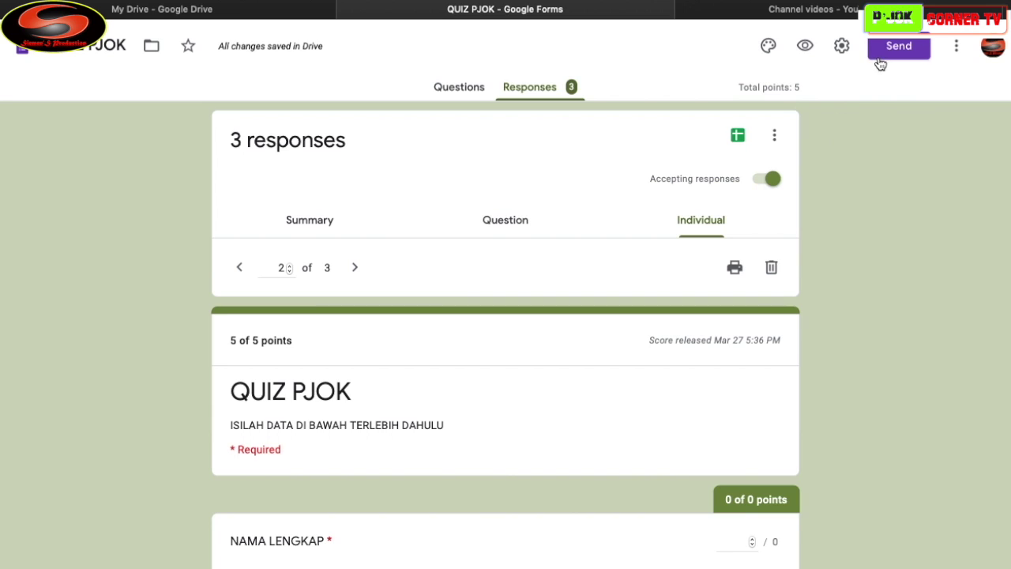
pyautogui.hotkey('ctrl', 'Left')
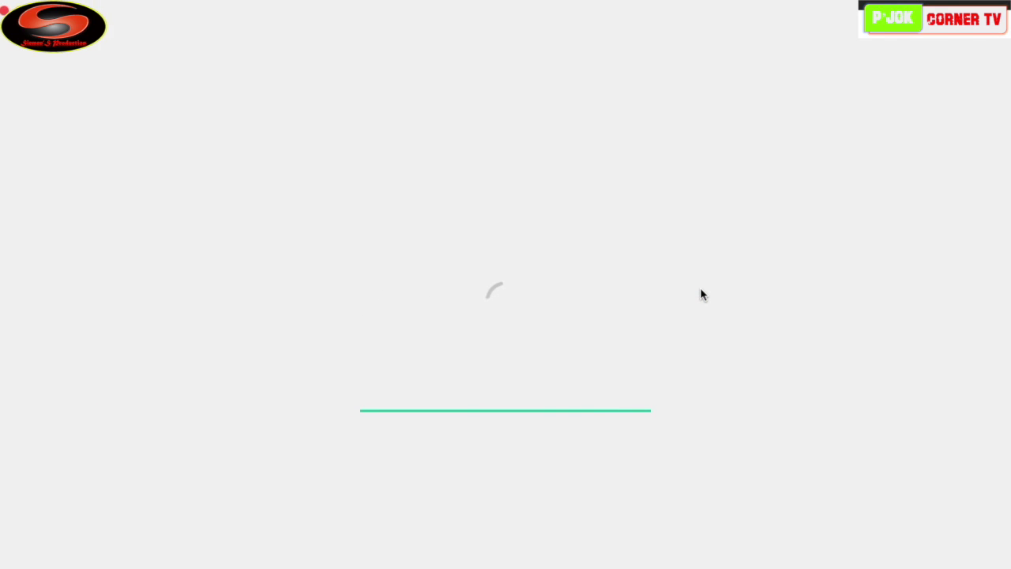
pyautogui.hotkey('ctrl', 'Right')
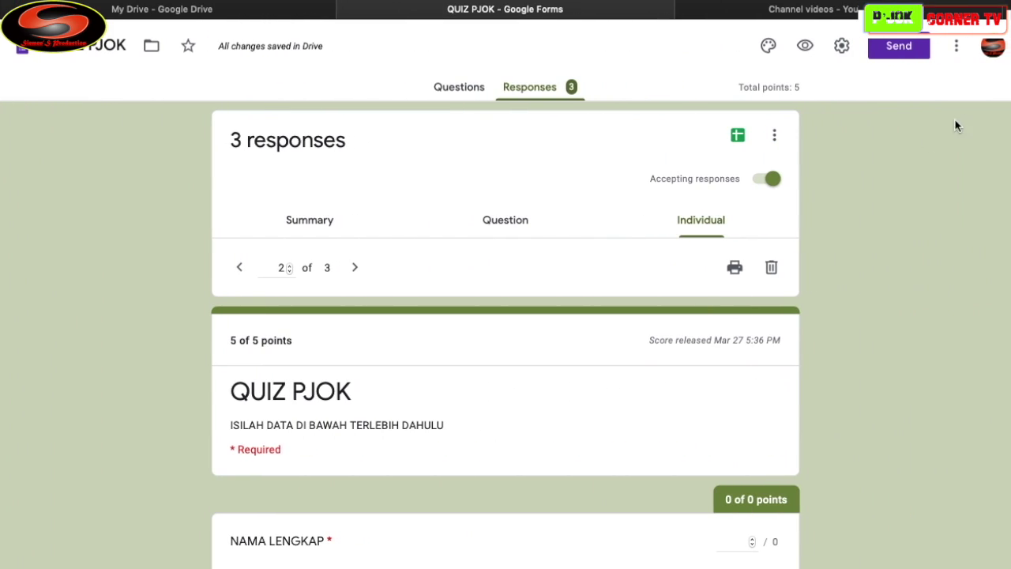
# View the form's full-length share link in the send options and close them
pyautogui.click(897, 53)
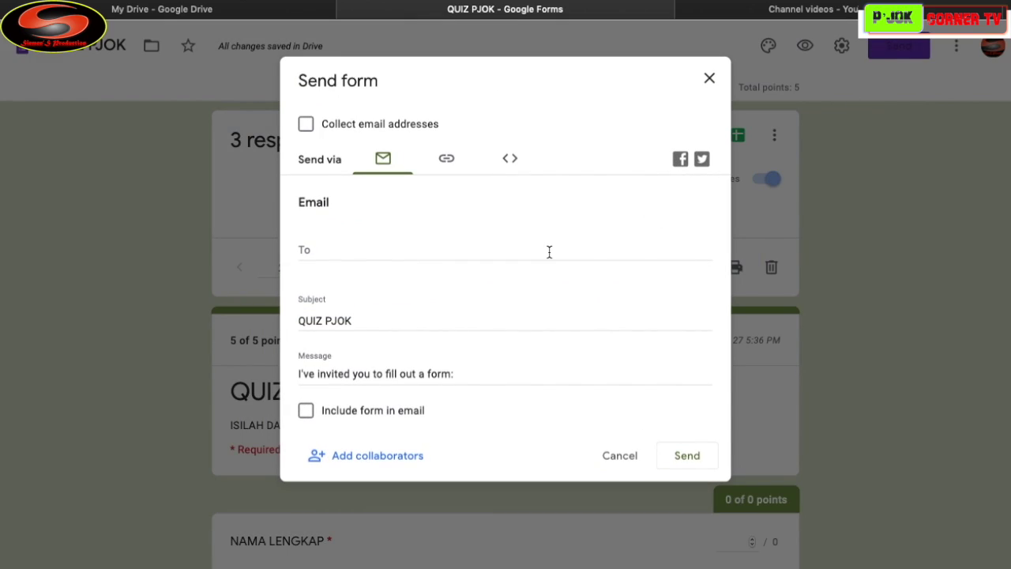
pyautogui.click(446, 159)
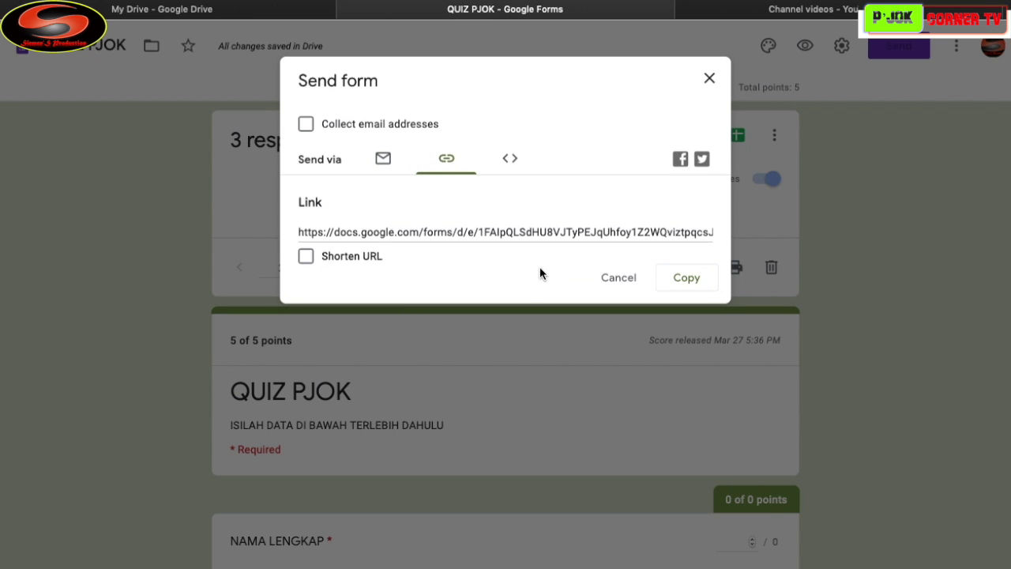
pyautogui.click(709, 78)
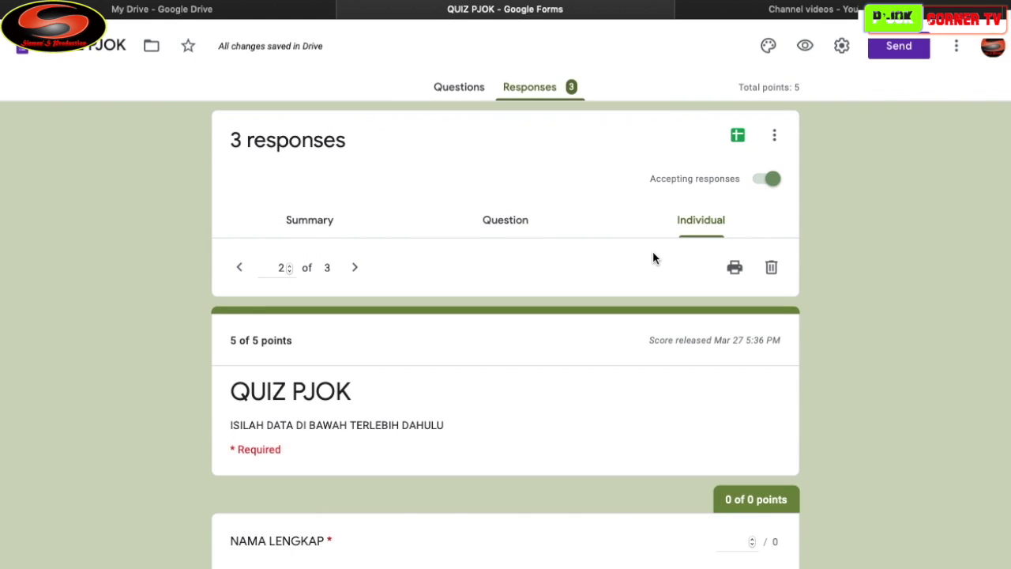
# Switch to WhatsApp, find the recipient's chat by the contact's name and send the copied short form link there
pyautogui.hotkey('ctrl', 'Left')
pyautogui.click(571, 381)
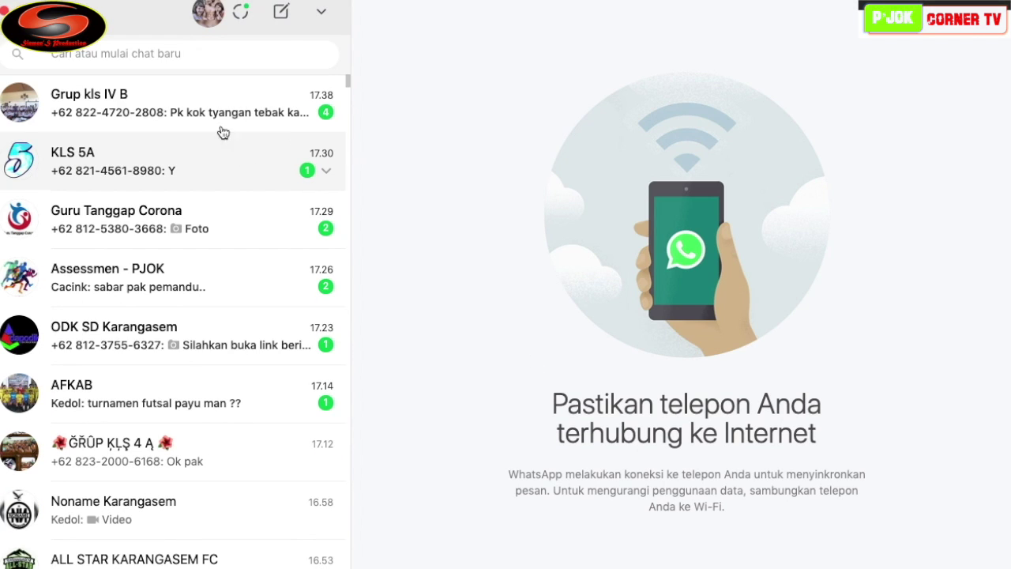
pyautogui.click(219, 57)
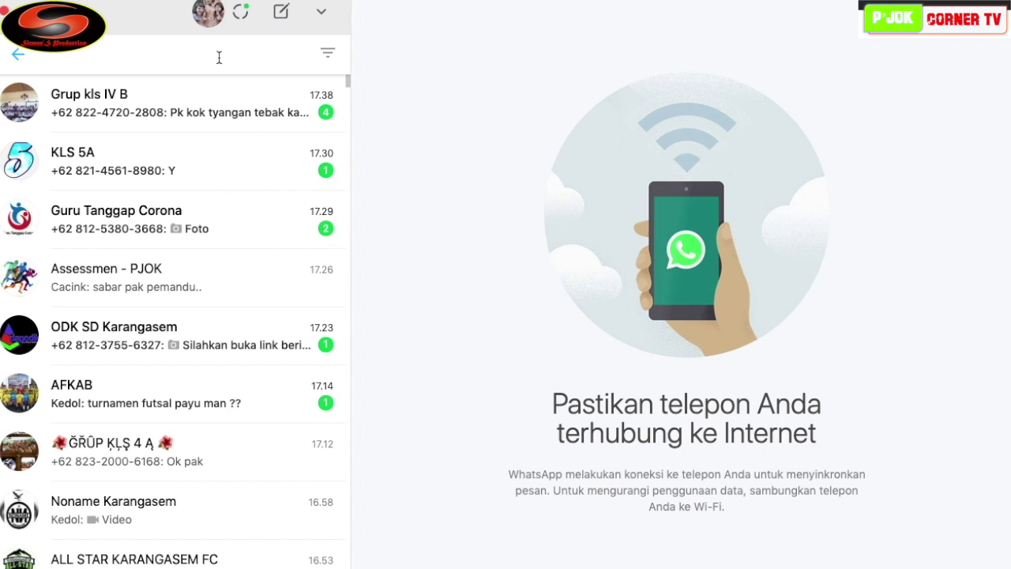
pyautogui.write('eli')
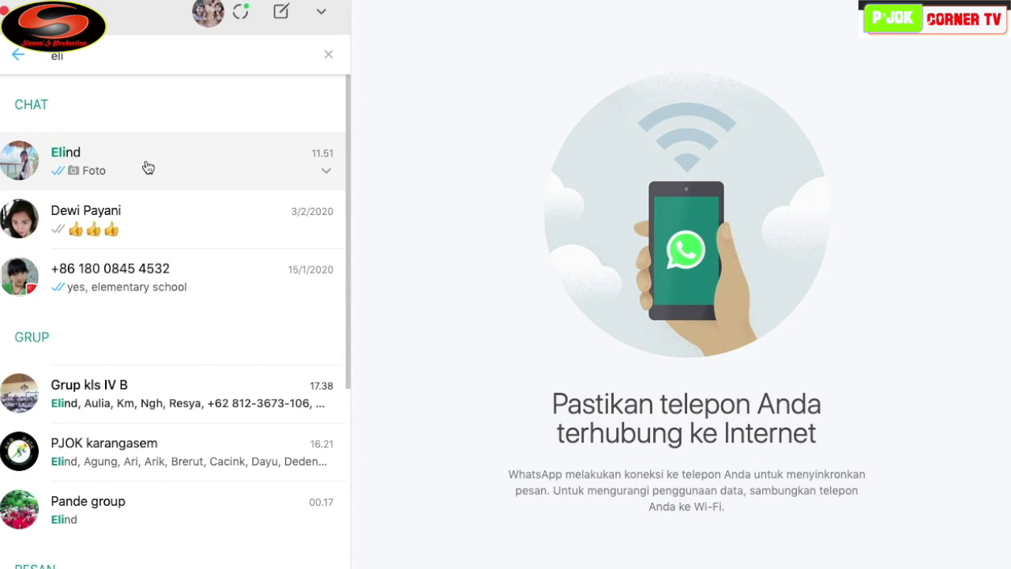
pyautogui.press('Return')
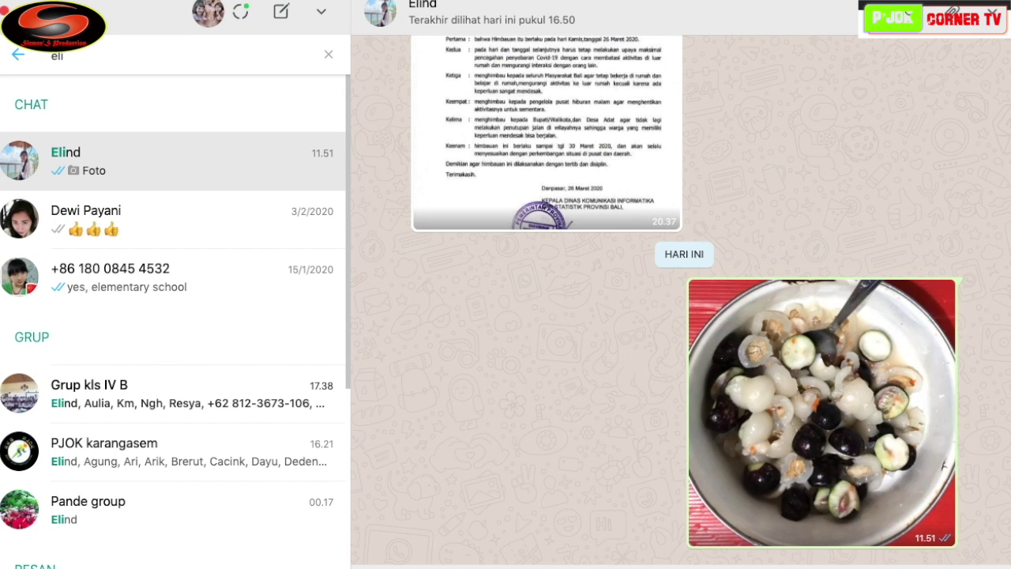
pyautogui.press('Return')
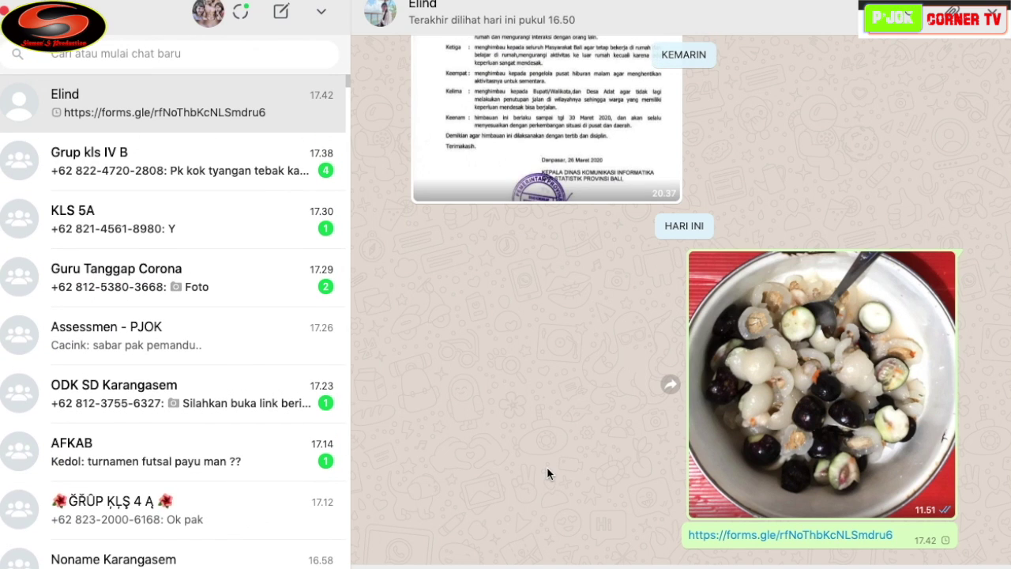
# Open the sent form link from the chat, look over the live QUIZ PJOK form and close its browser window
pyautogui.click(774, 534)
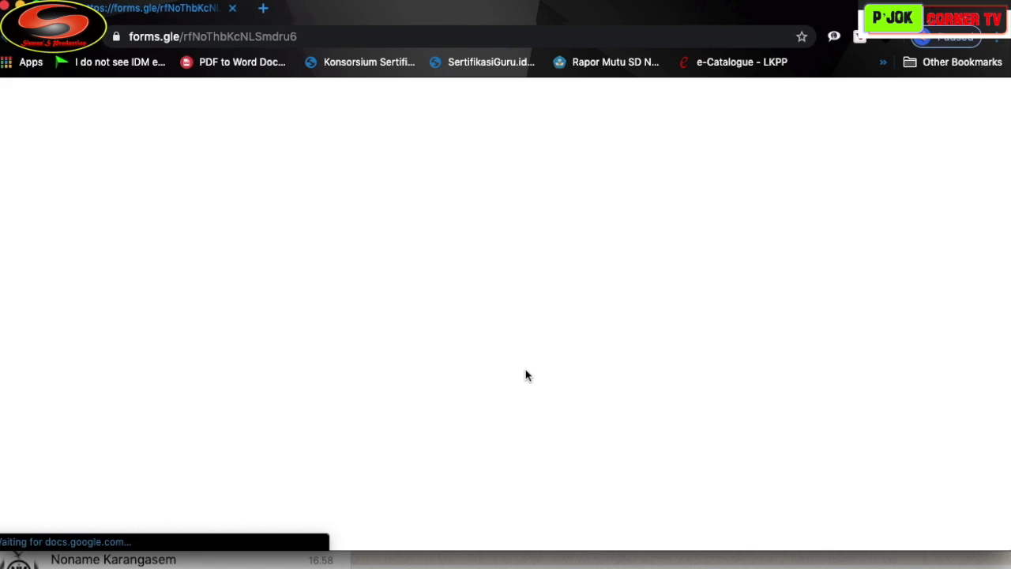
pyautogui.scroll(-5, 526, 375)
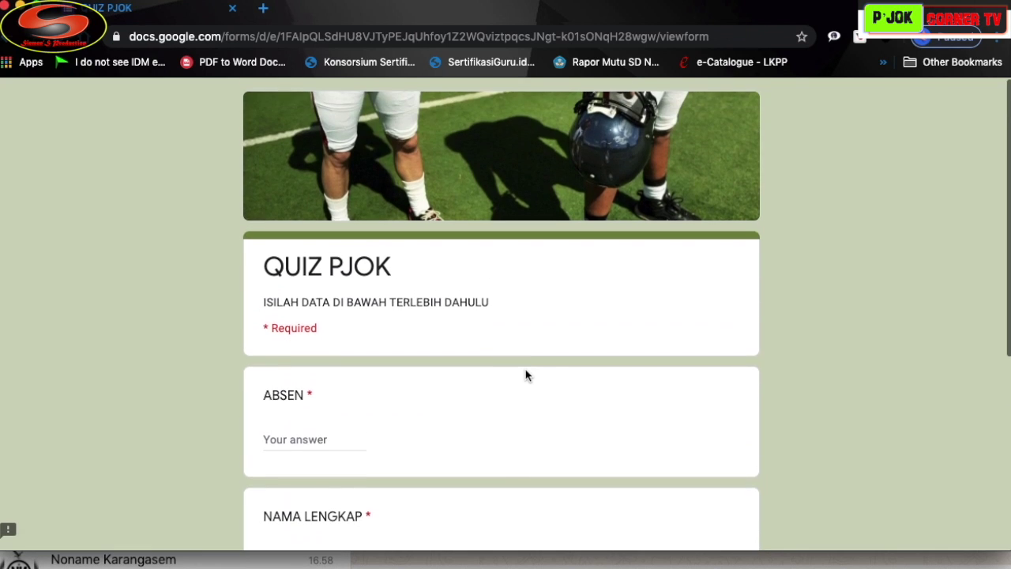
pyautogui.scroll(5, 525, 375)
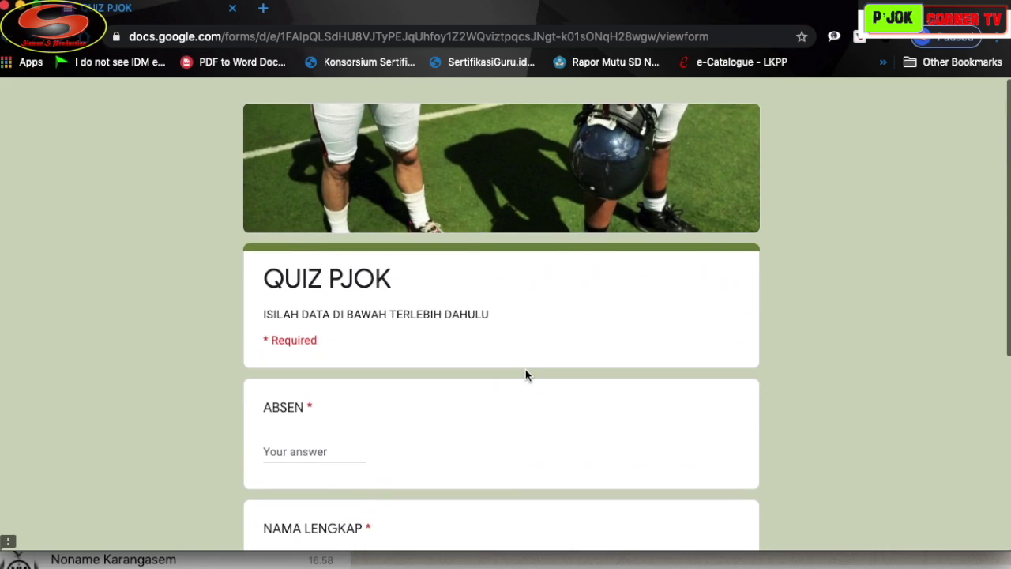
pyautogui.click(7, 8)
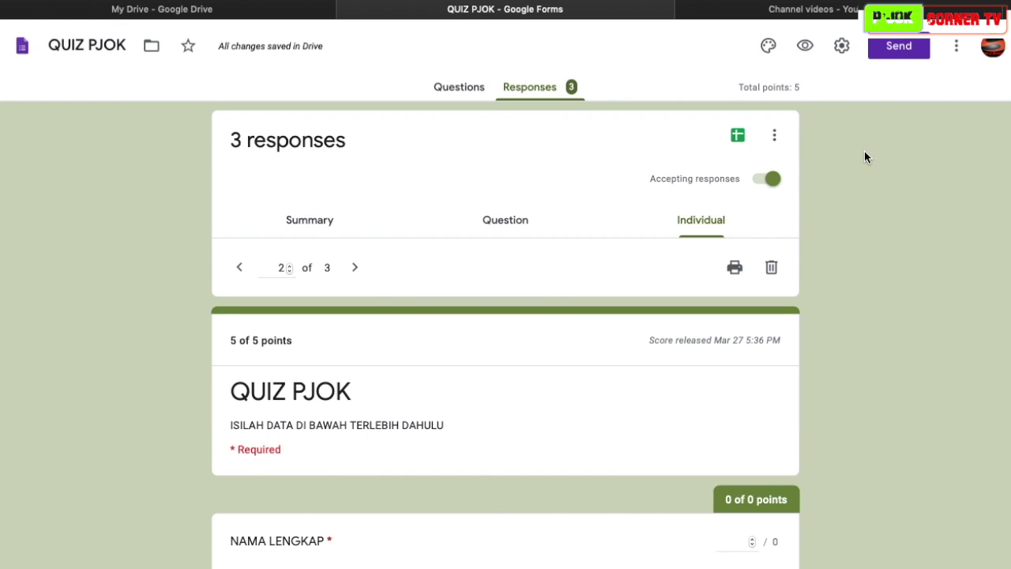
# View the form's additional options, such as making a copy and adding collaborators, and close them without choosing any
pyautogui.scroll(-3, 864, 157)
pyautogui.scroll(3, 864, 156)
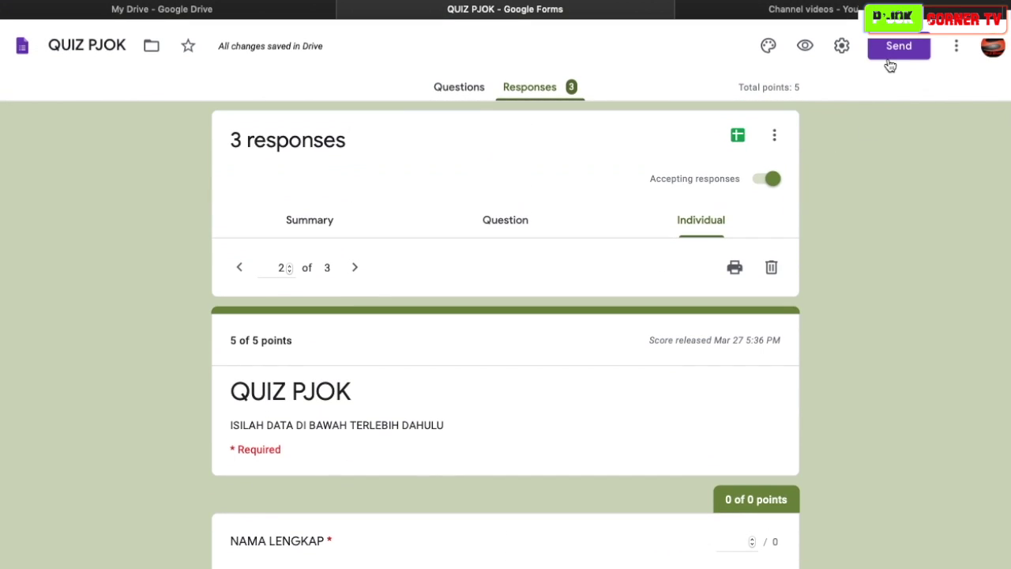
pyautogui.click(956, 47)
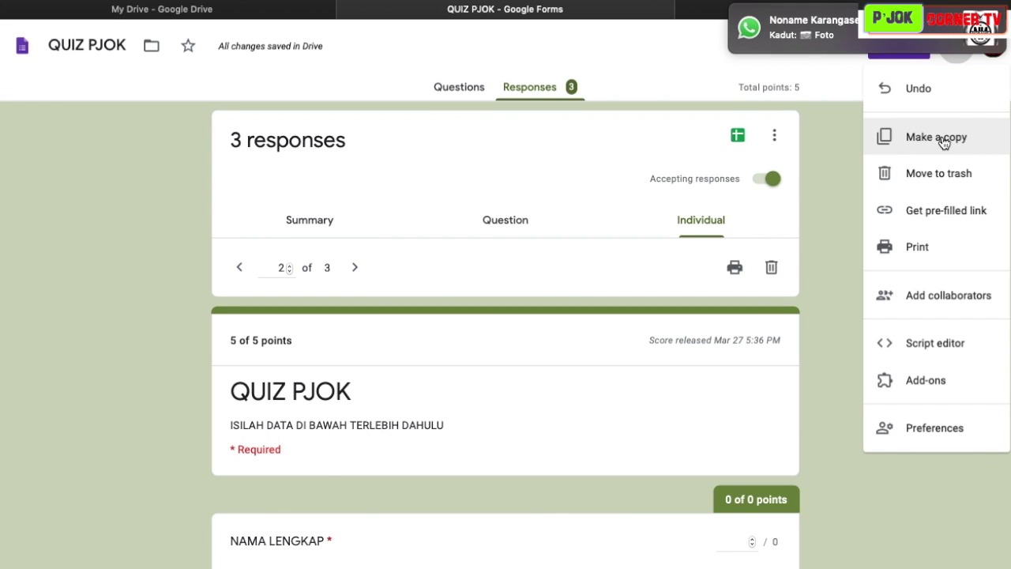
pyautogui.click(957, 49)
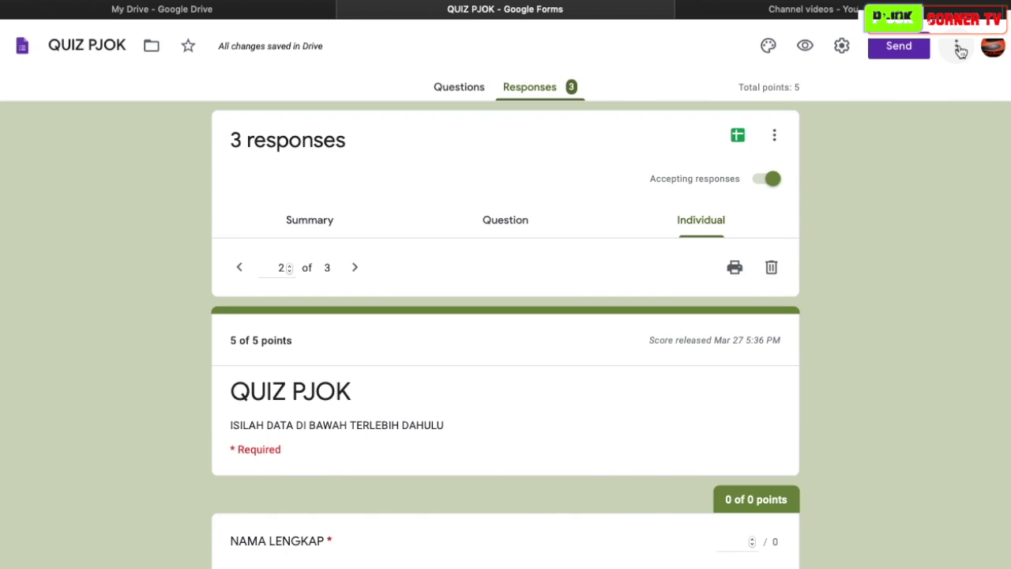